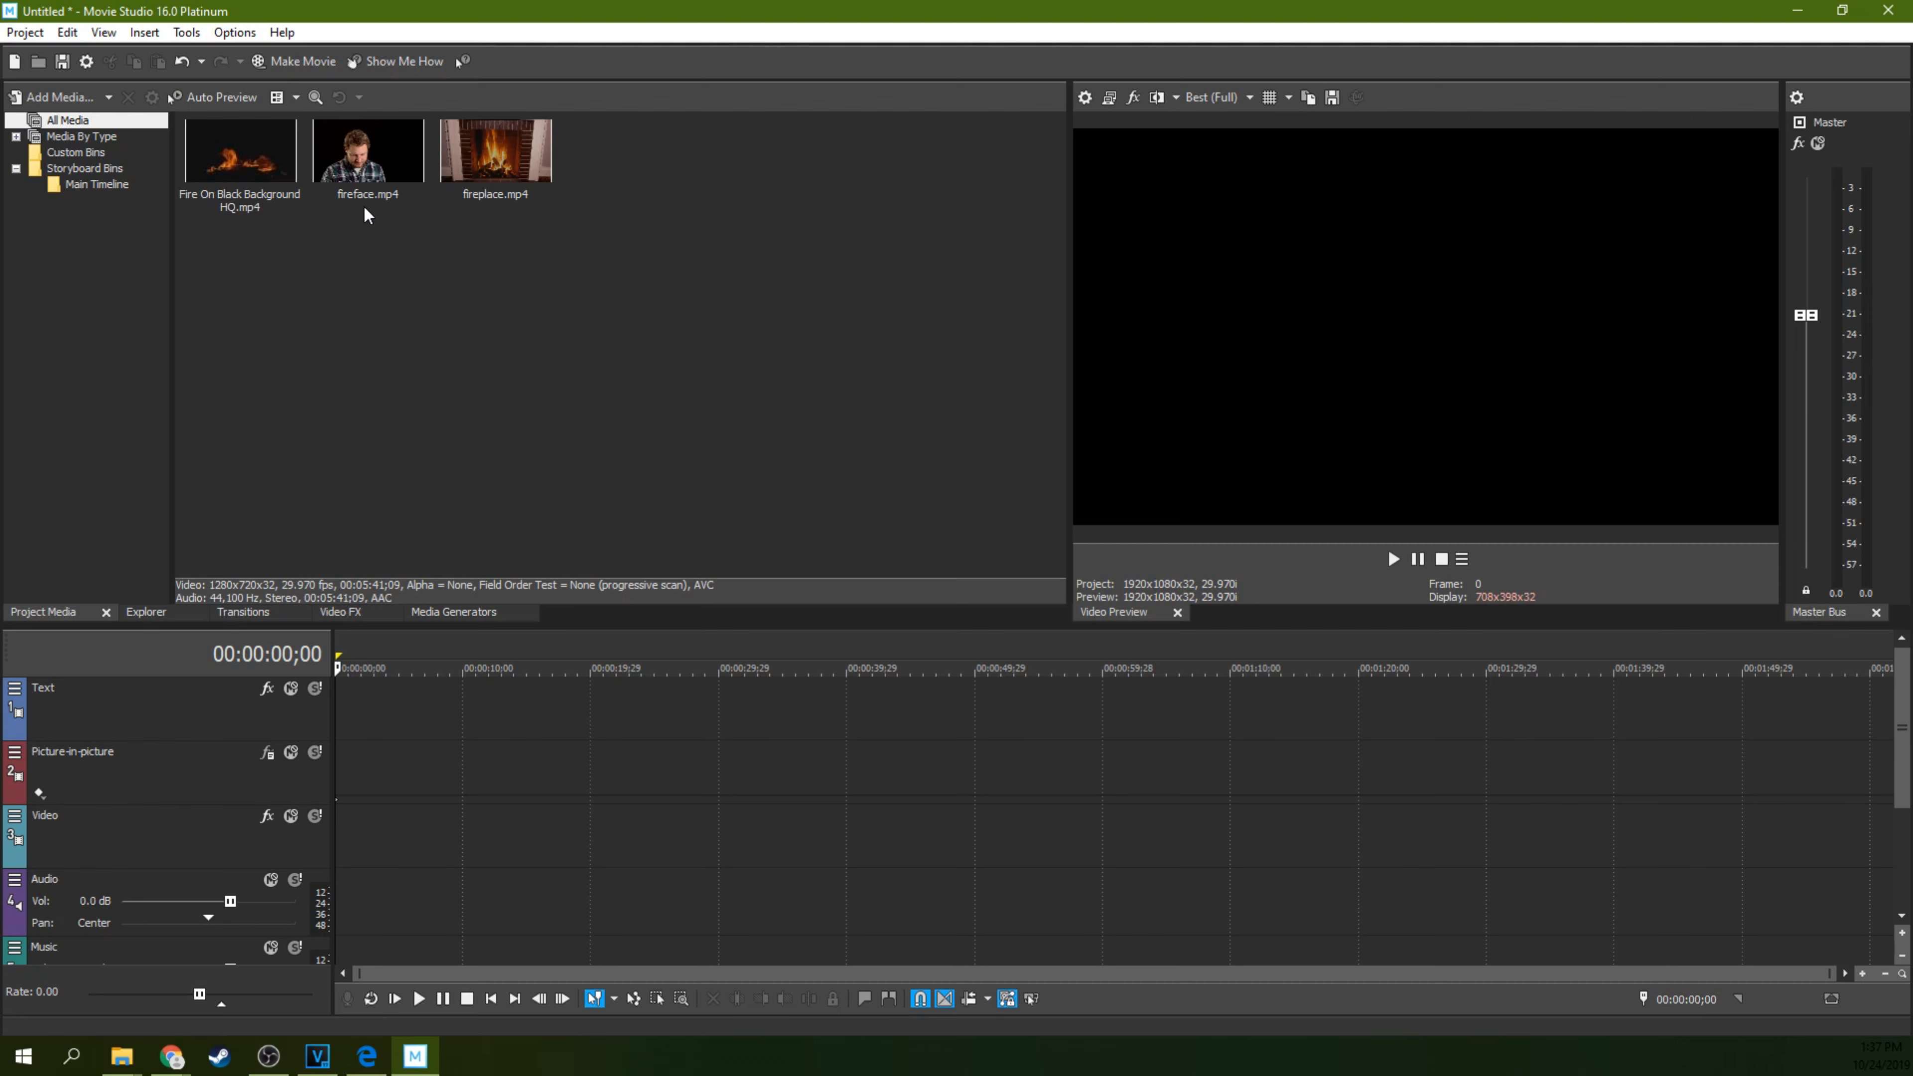
Delete the Picture-in-picture track from the timeline.
{"action": "left_click", "coordinate": [172, 788]}
{"action": "right_click", "coordinate": [172, 788]}
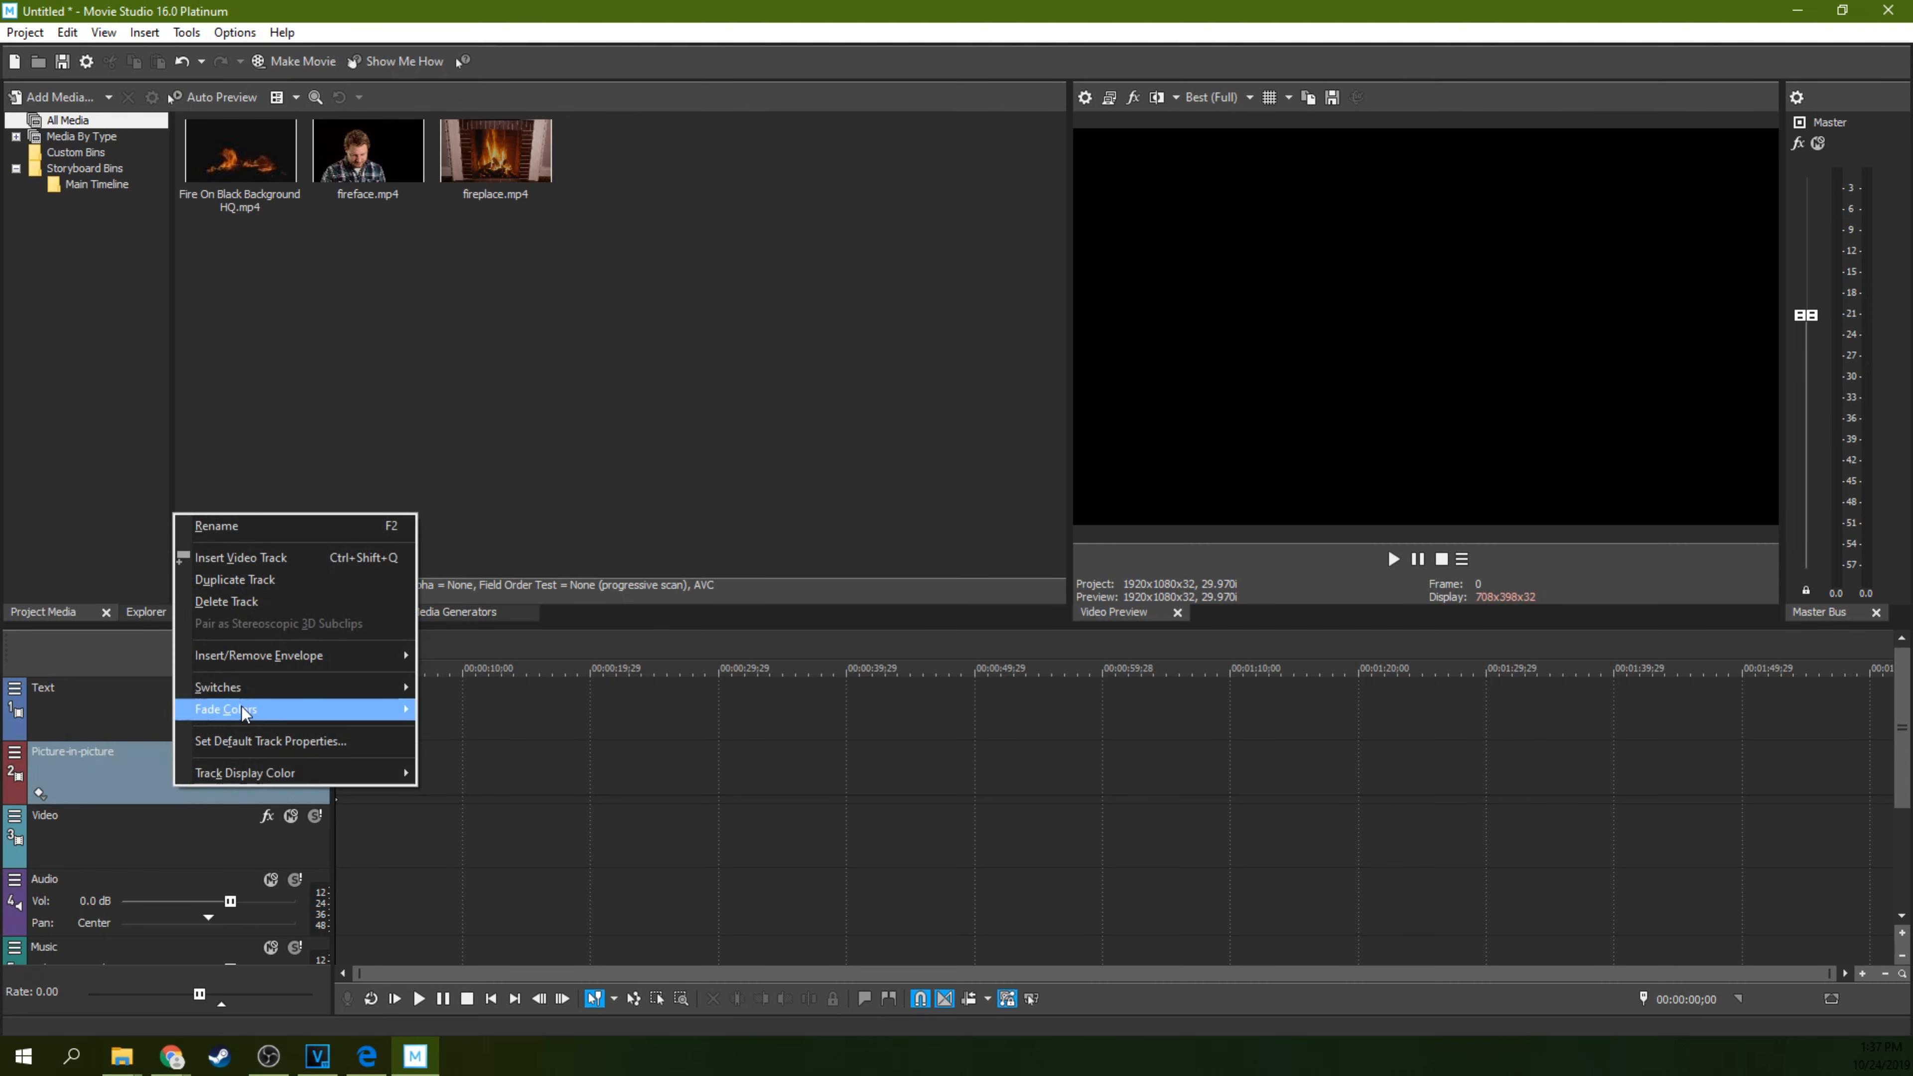
{"action": "left_click", "coordinate": [223, 601]}
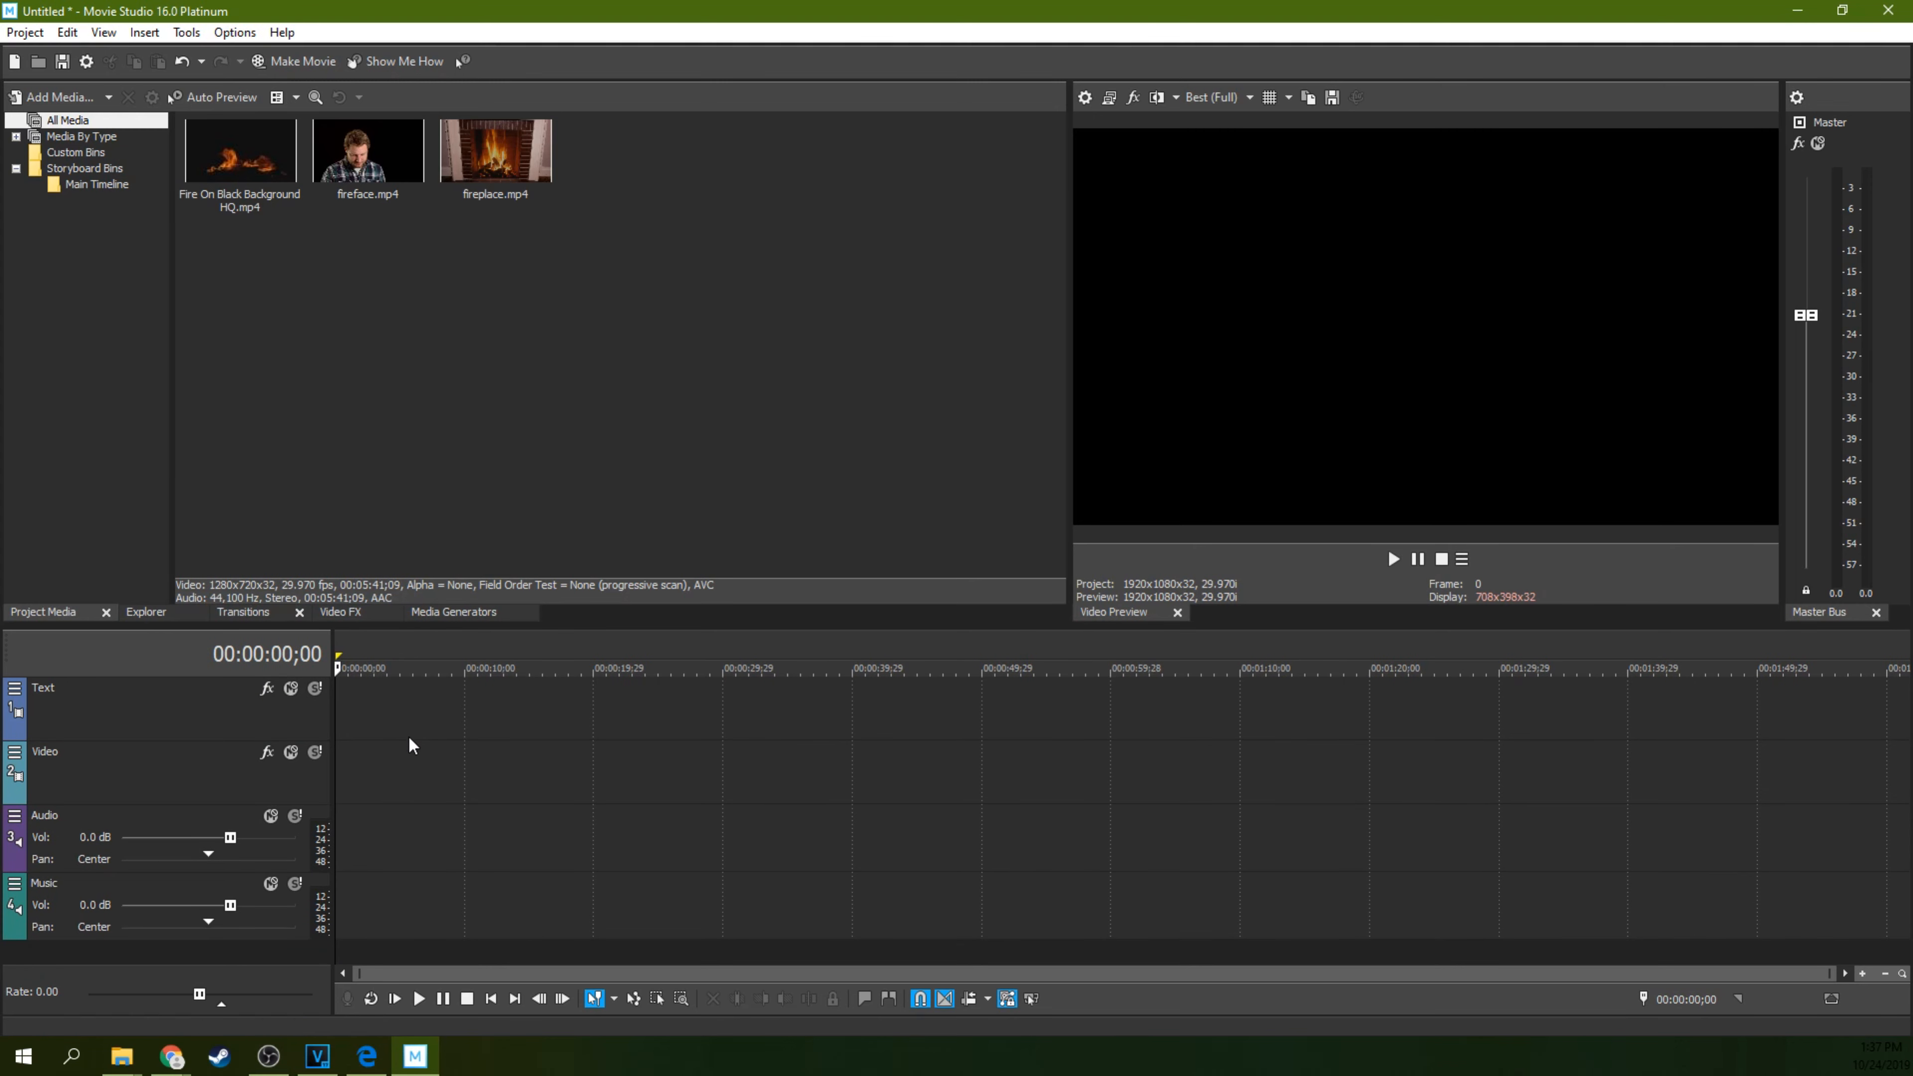
Add fireface.mp4 at the start of the Video track, with the project video settings matched to this media.
{"action": "left_click", "coordinate": [409, 733]}
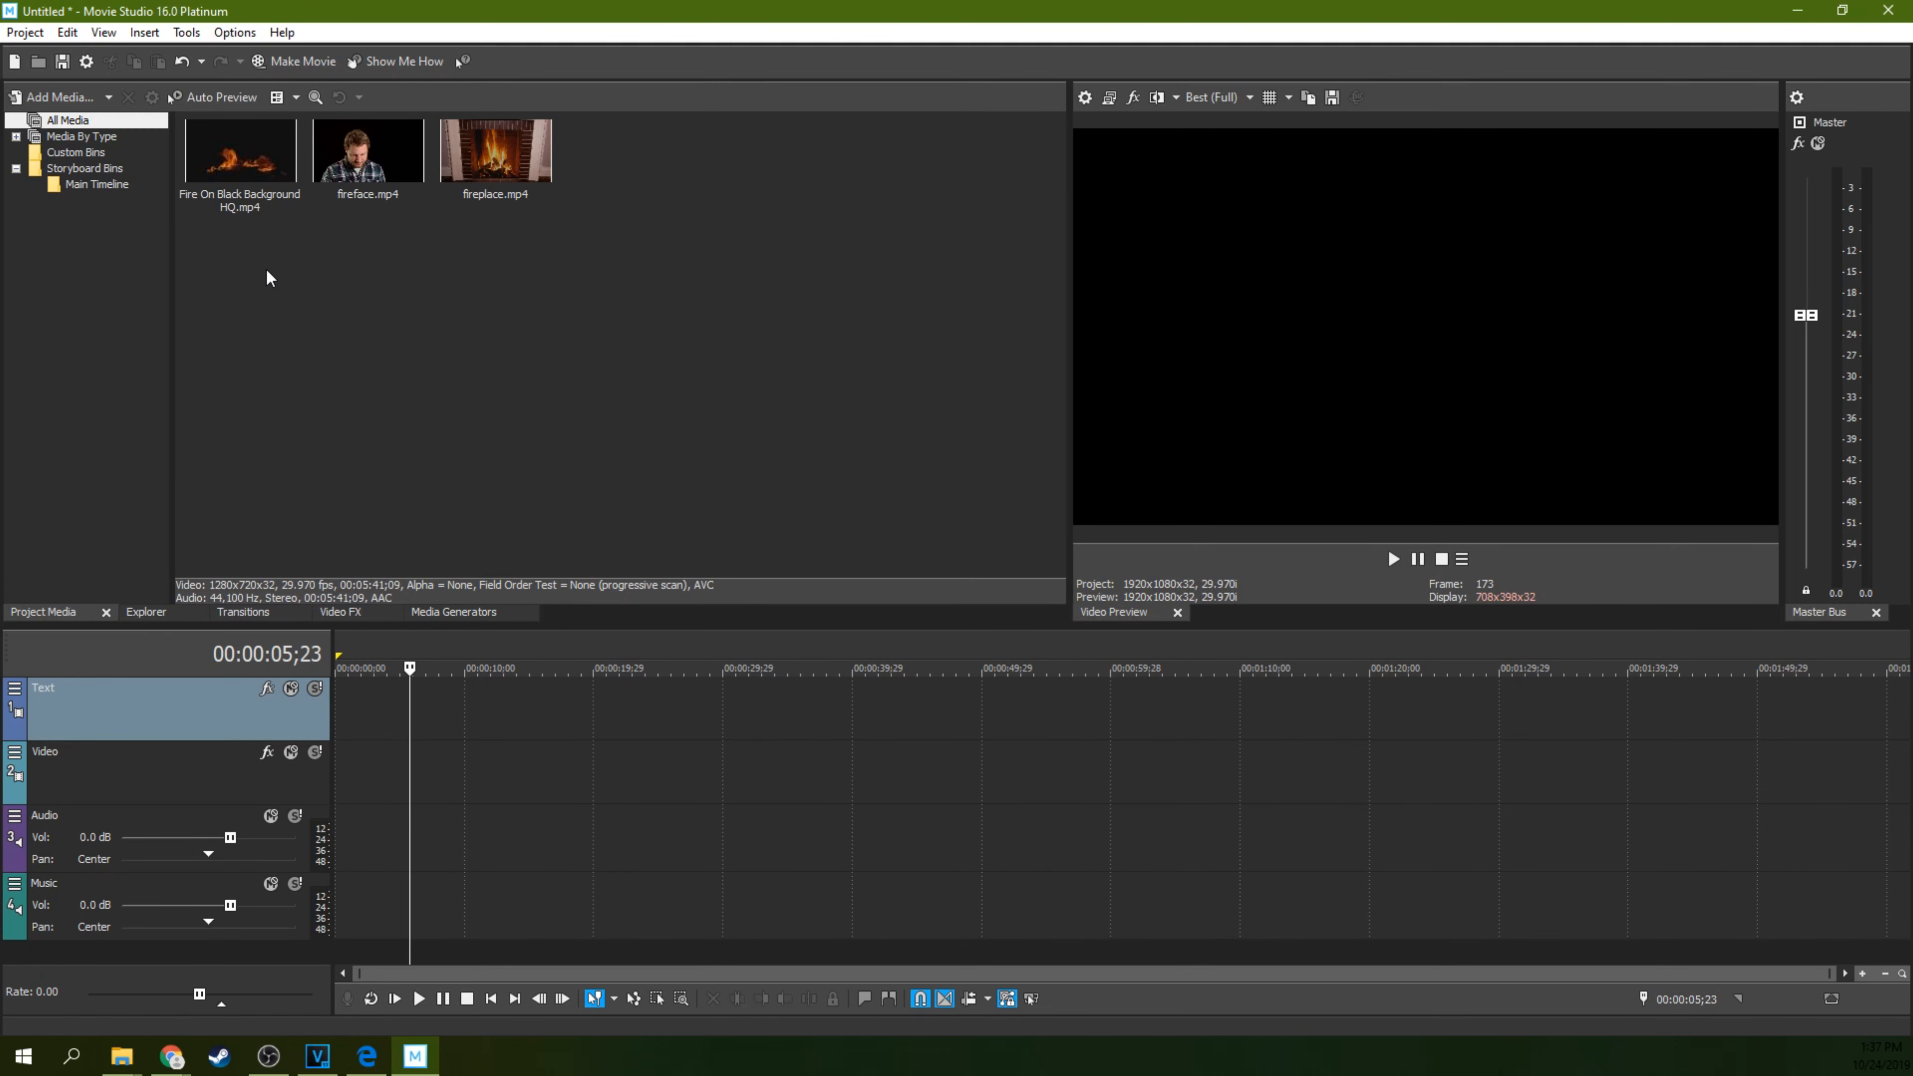
{"action": "left_click_drag", "start_coordinate": [337, 192], "coordinate": [343, 786]}
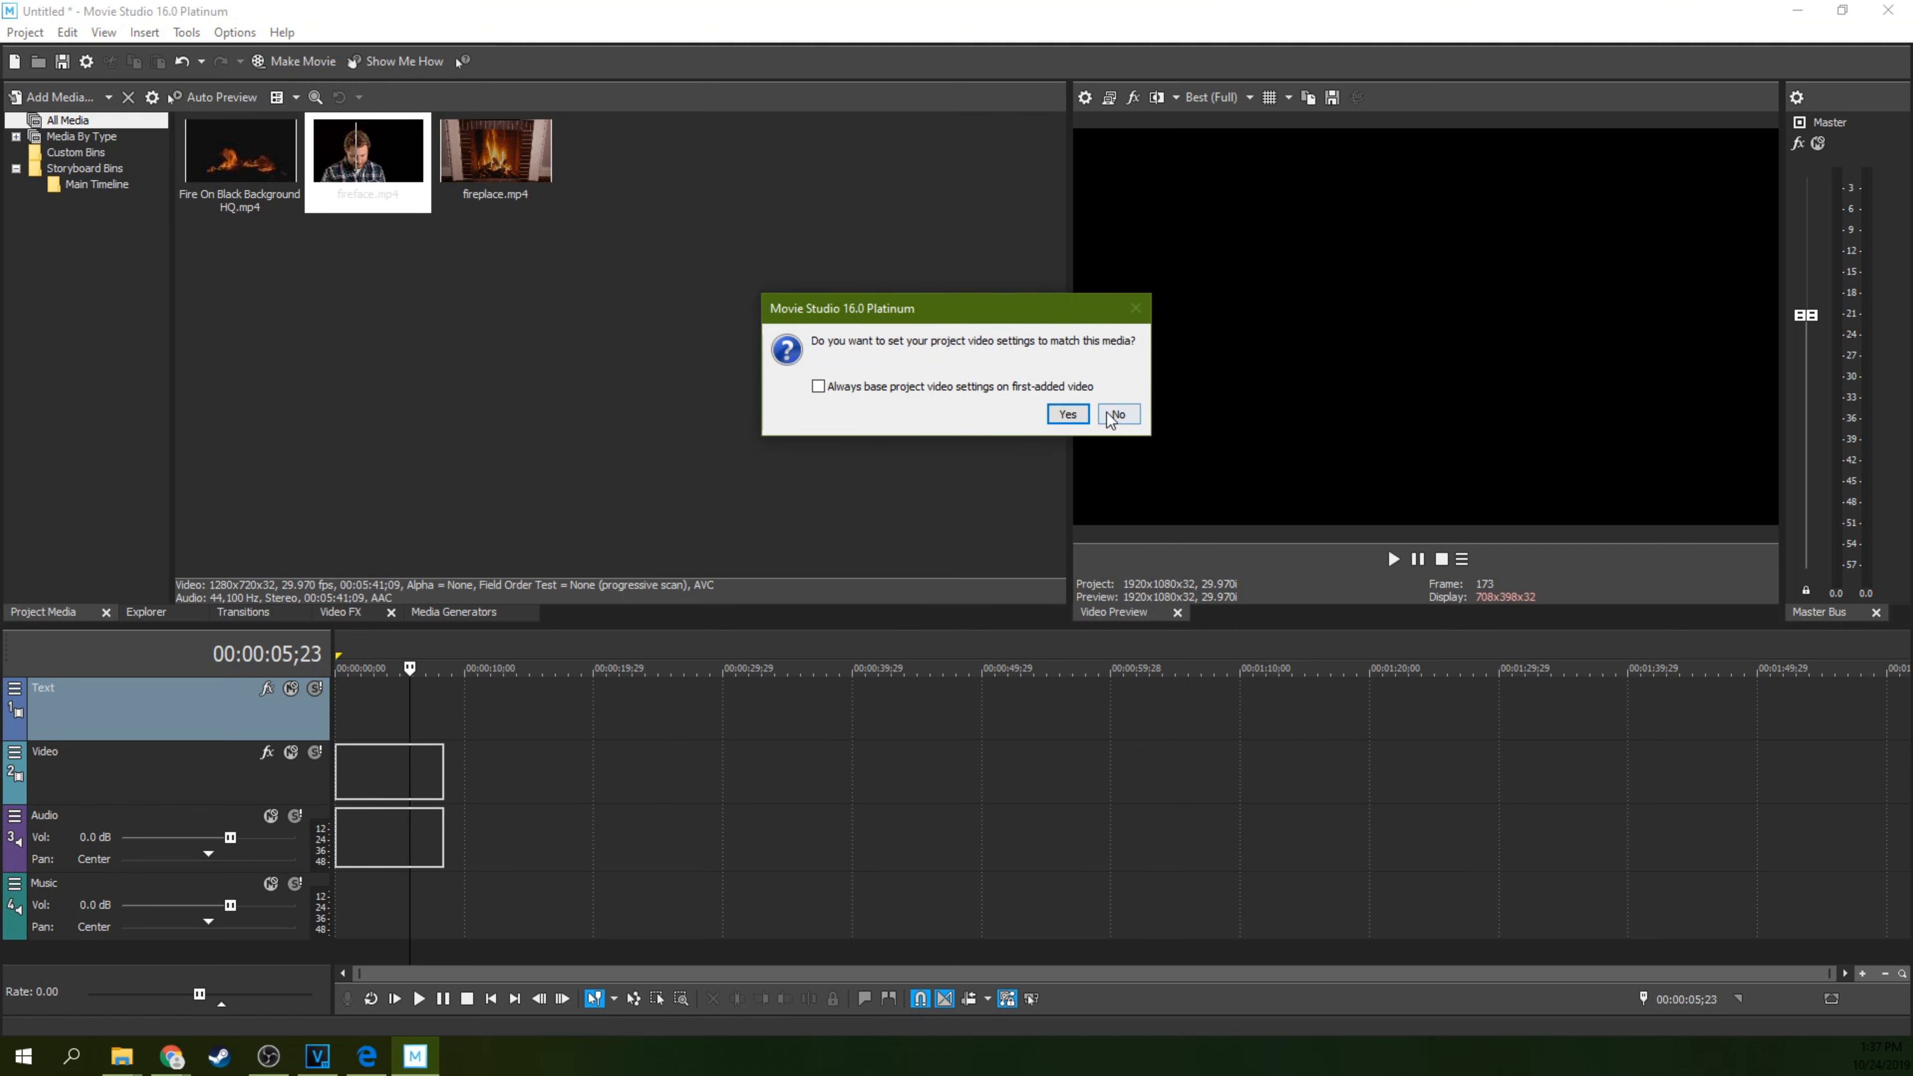
{"action": "left_click", "coordinate": [1069, 415]}
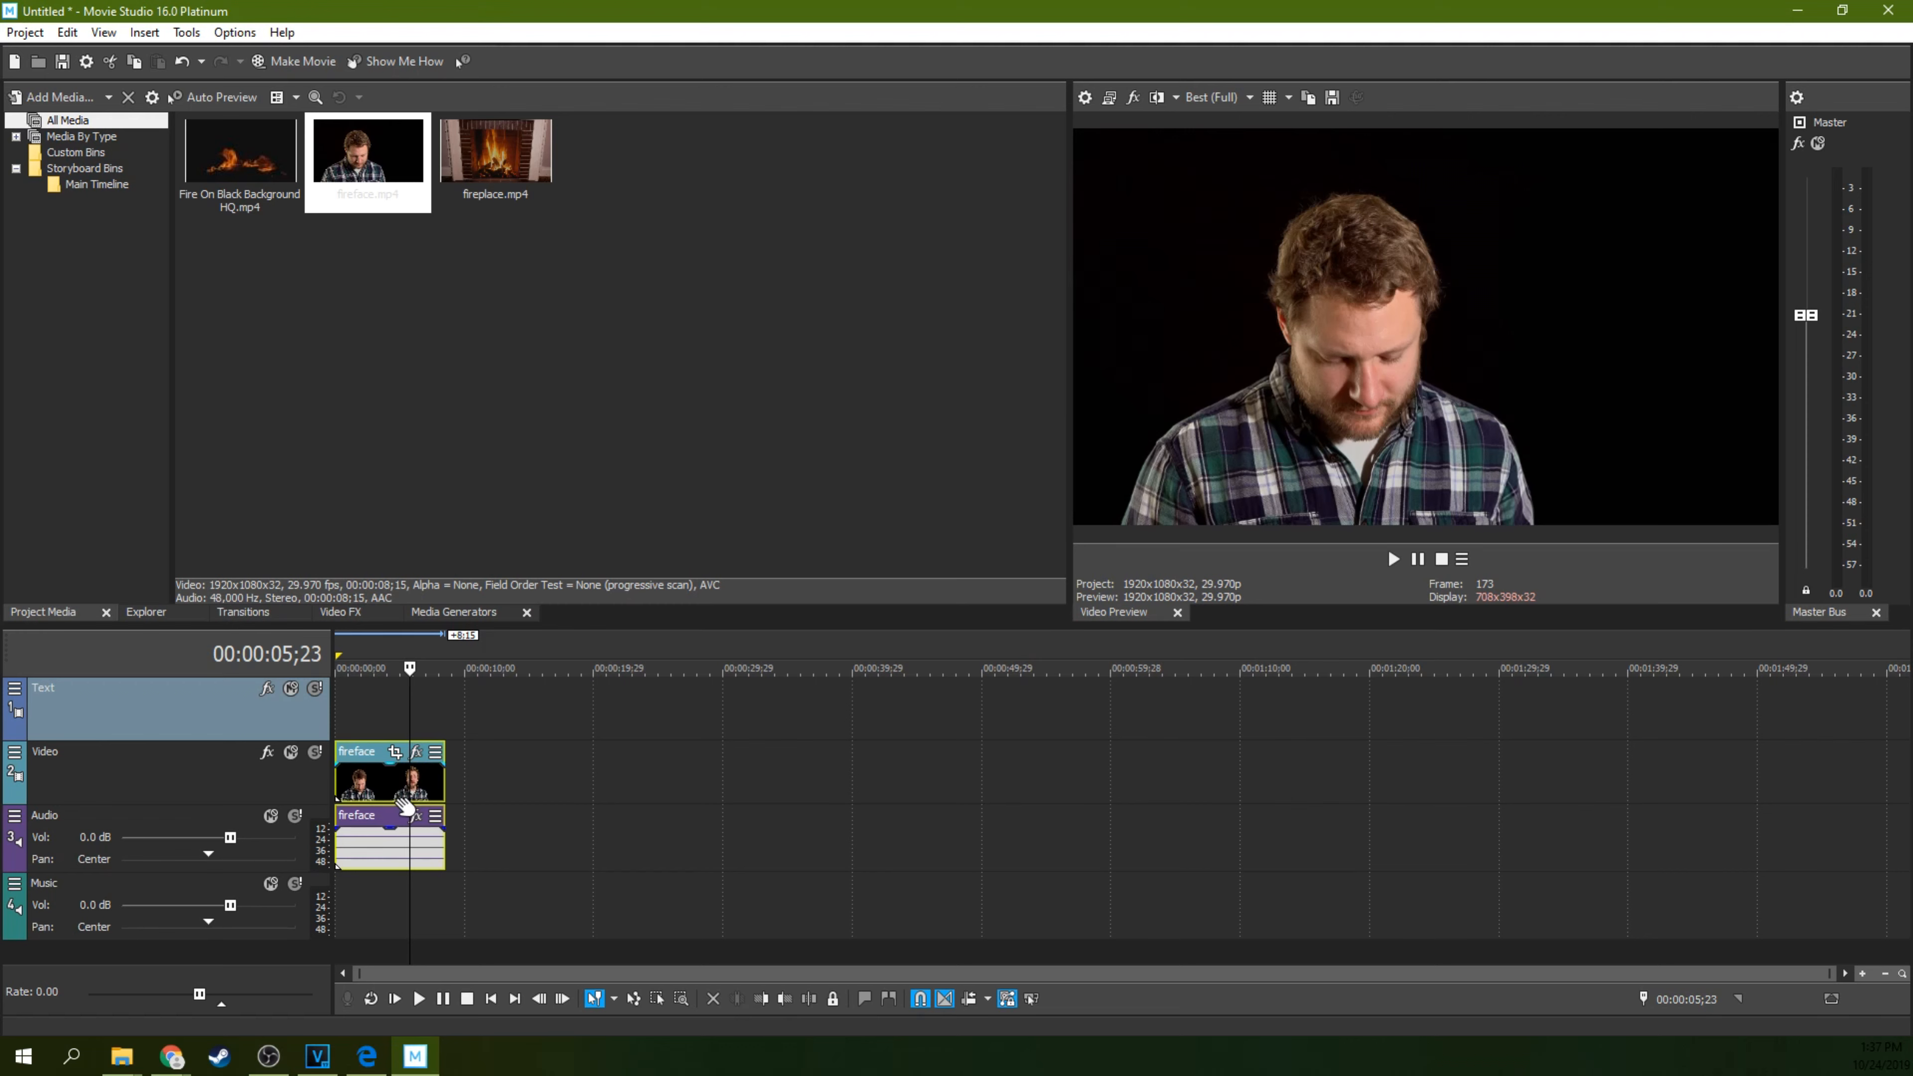
Preview the fireface clip by scrubbing through it and playing sections of it.
{"action": "left_click", "coordinate": [360, 783]}
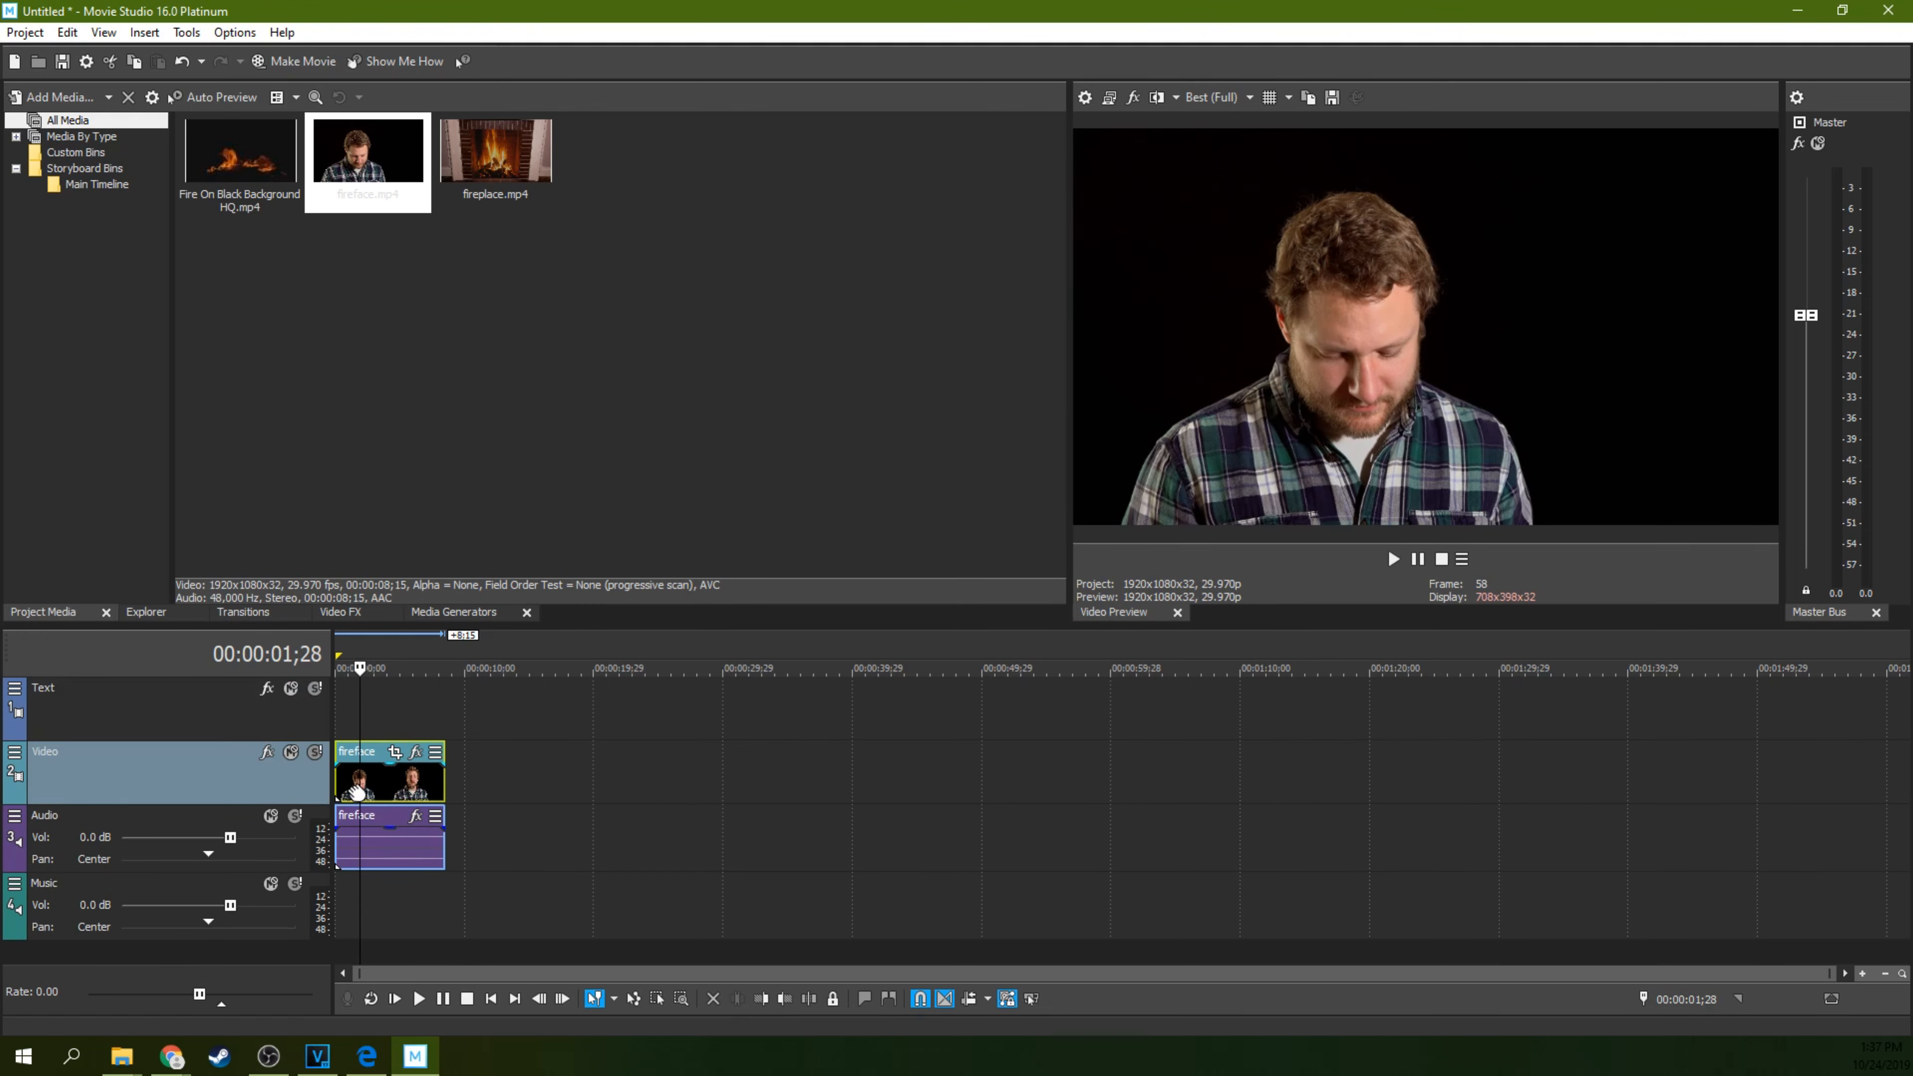
{"action": "left_click", "coordinate": [386, 788]}
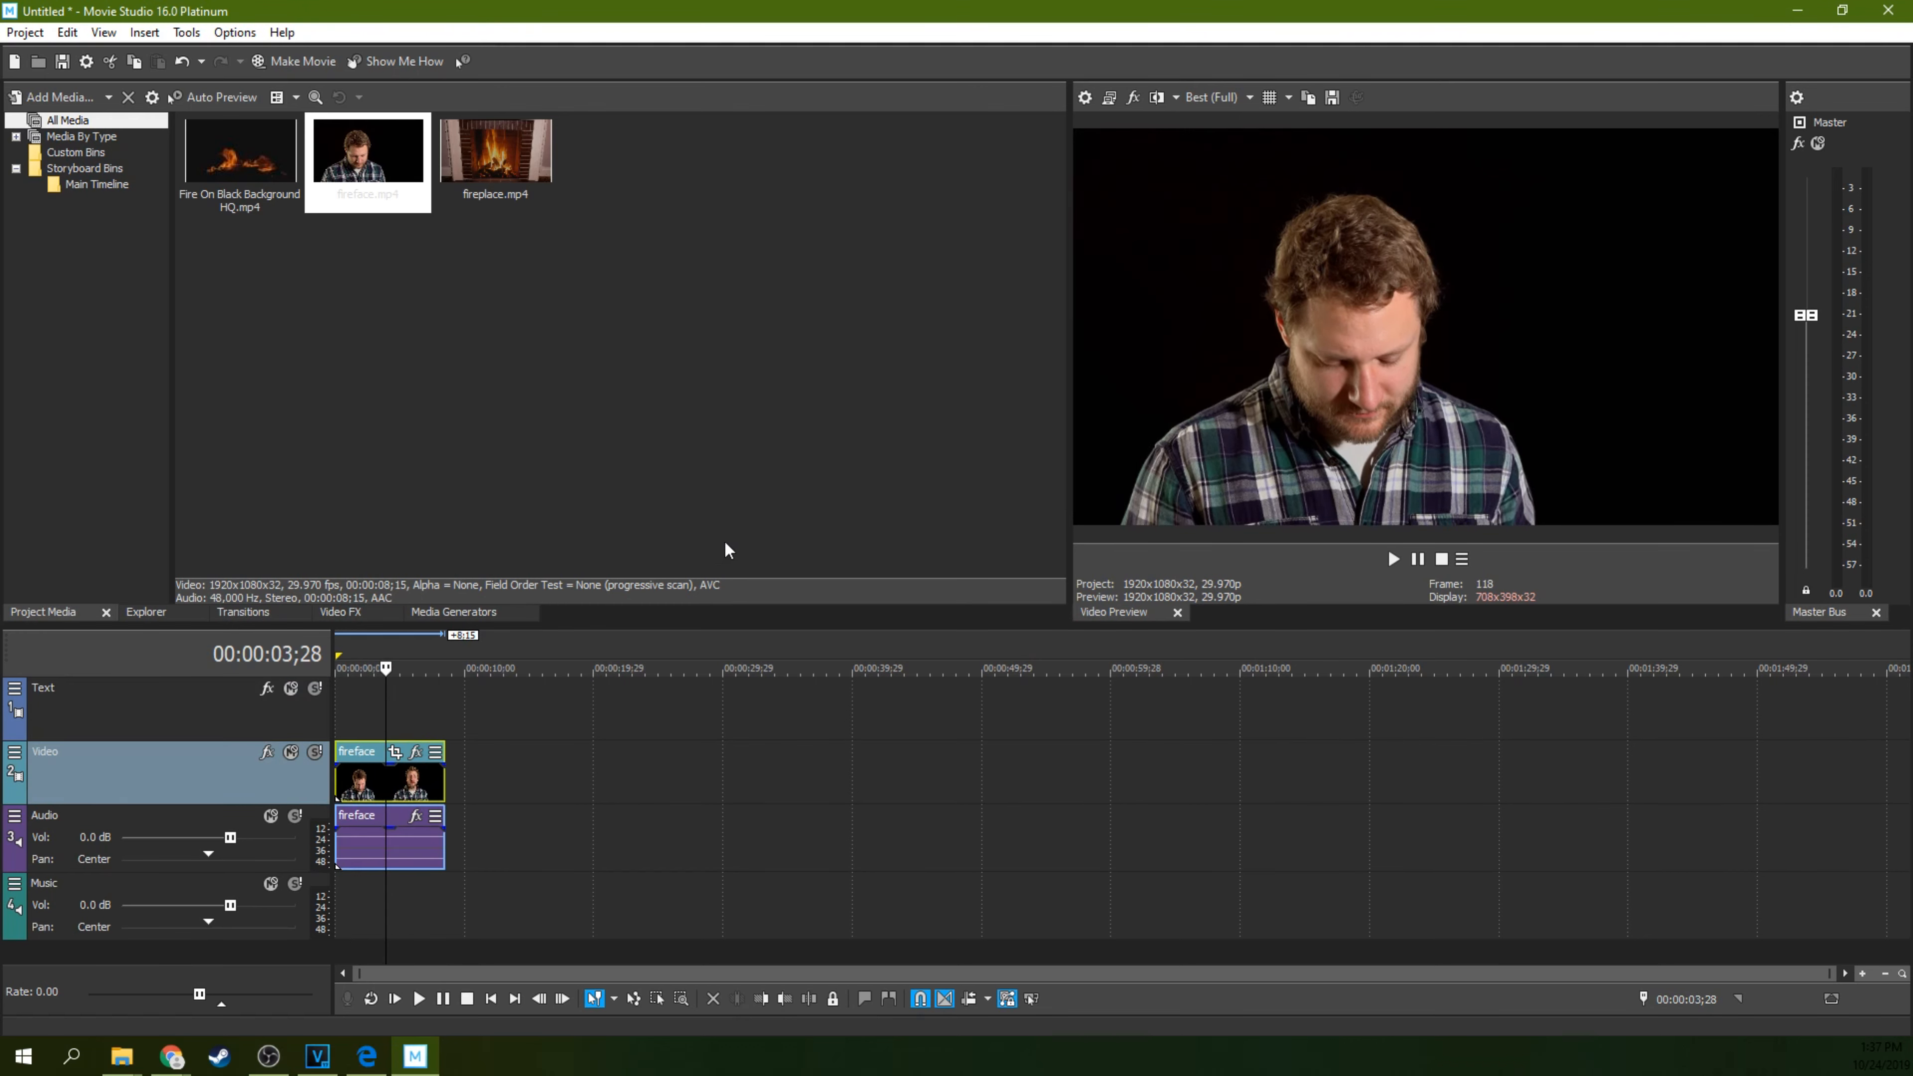
{"action": "left_click", "coordinate": [359, 710]}
{"action": "key", "text": "space"}
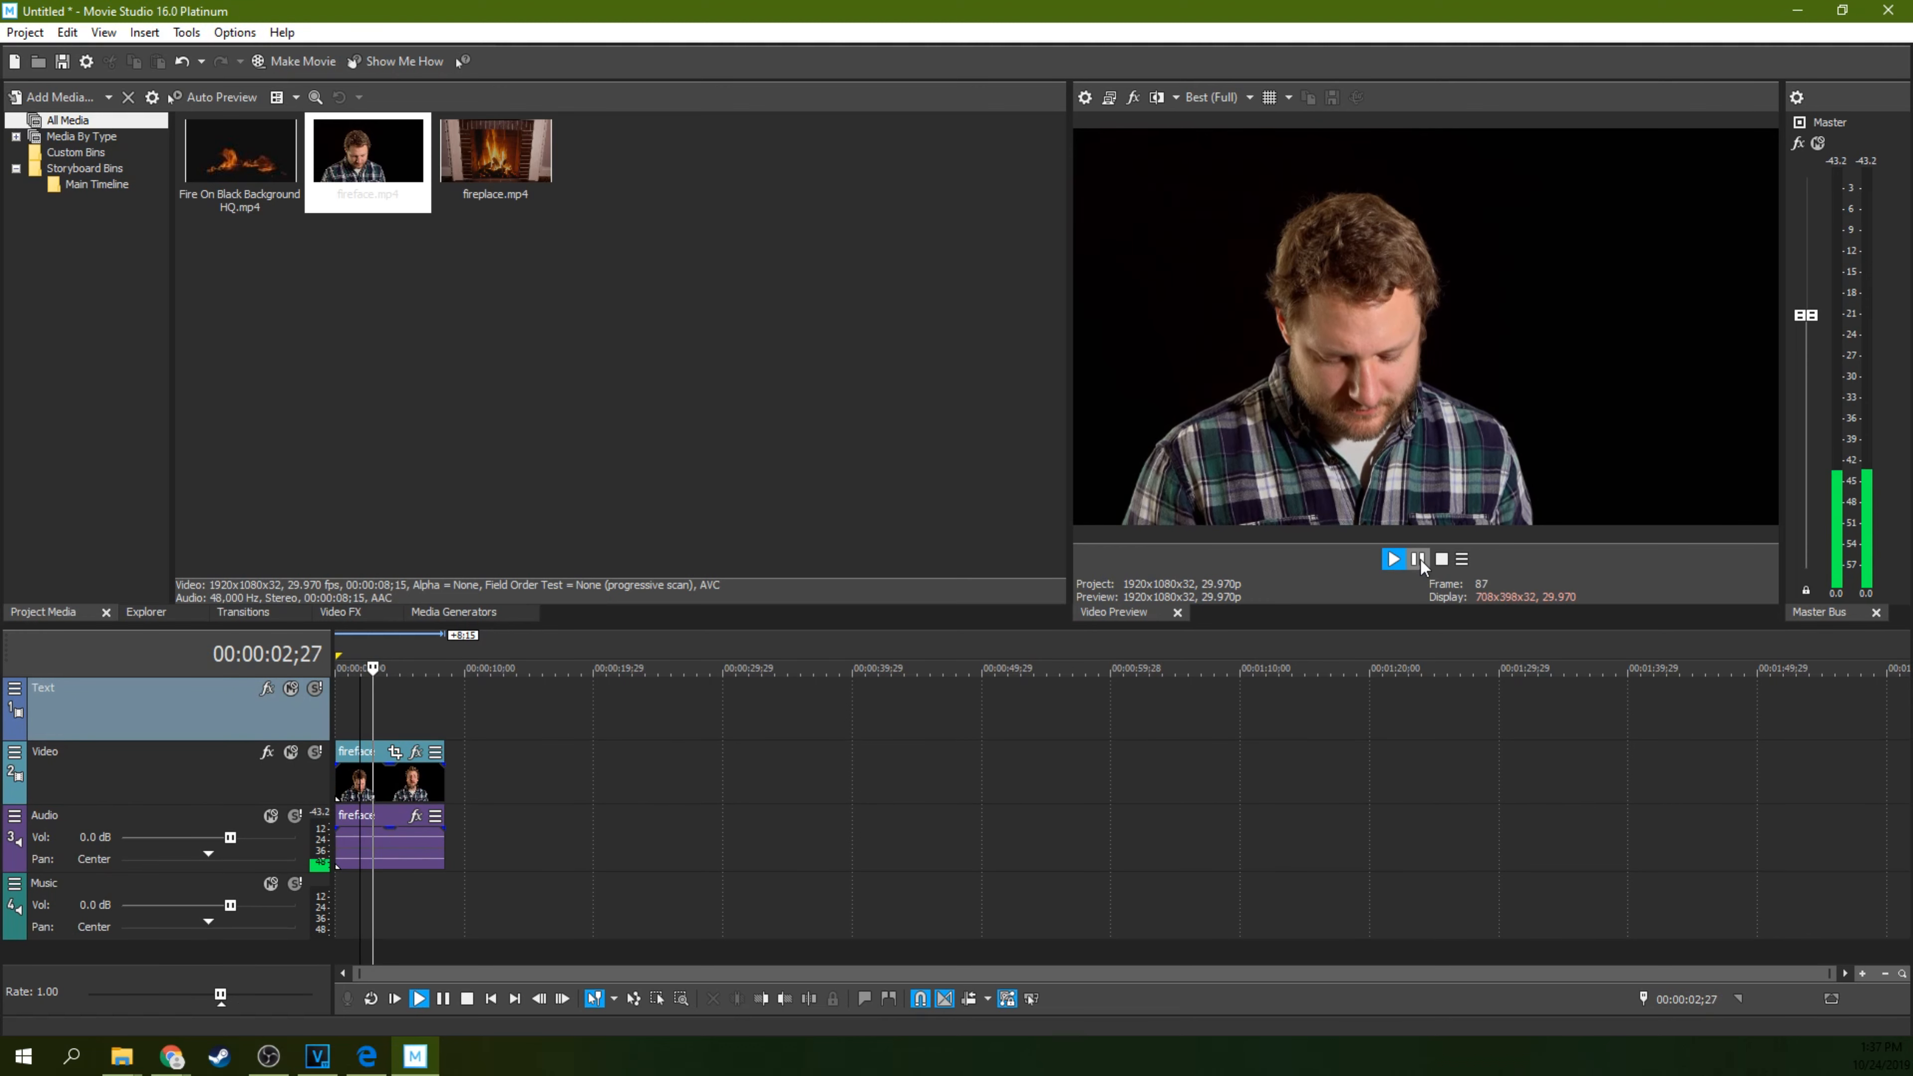
{"action": "key", "text": "Return"}
{"action": "key", "text": "space"}
{"action": "left_click", "coordinate": [373, 701]}
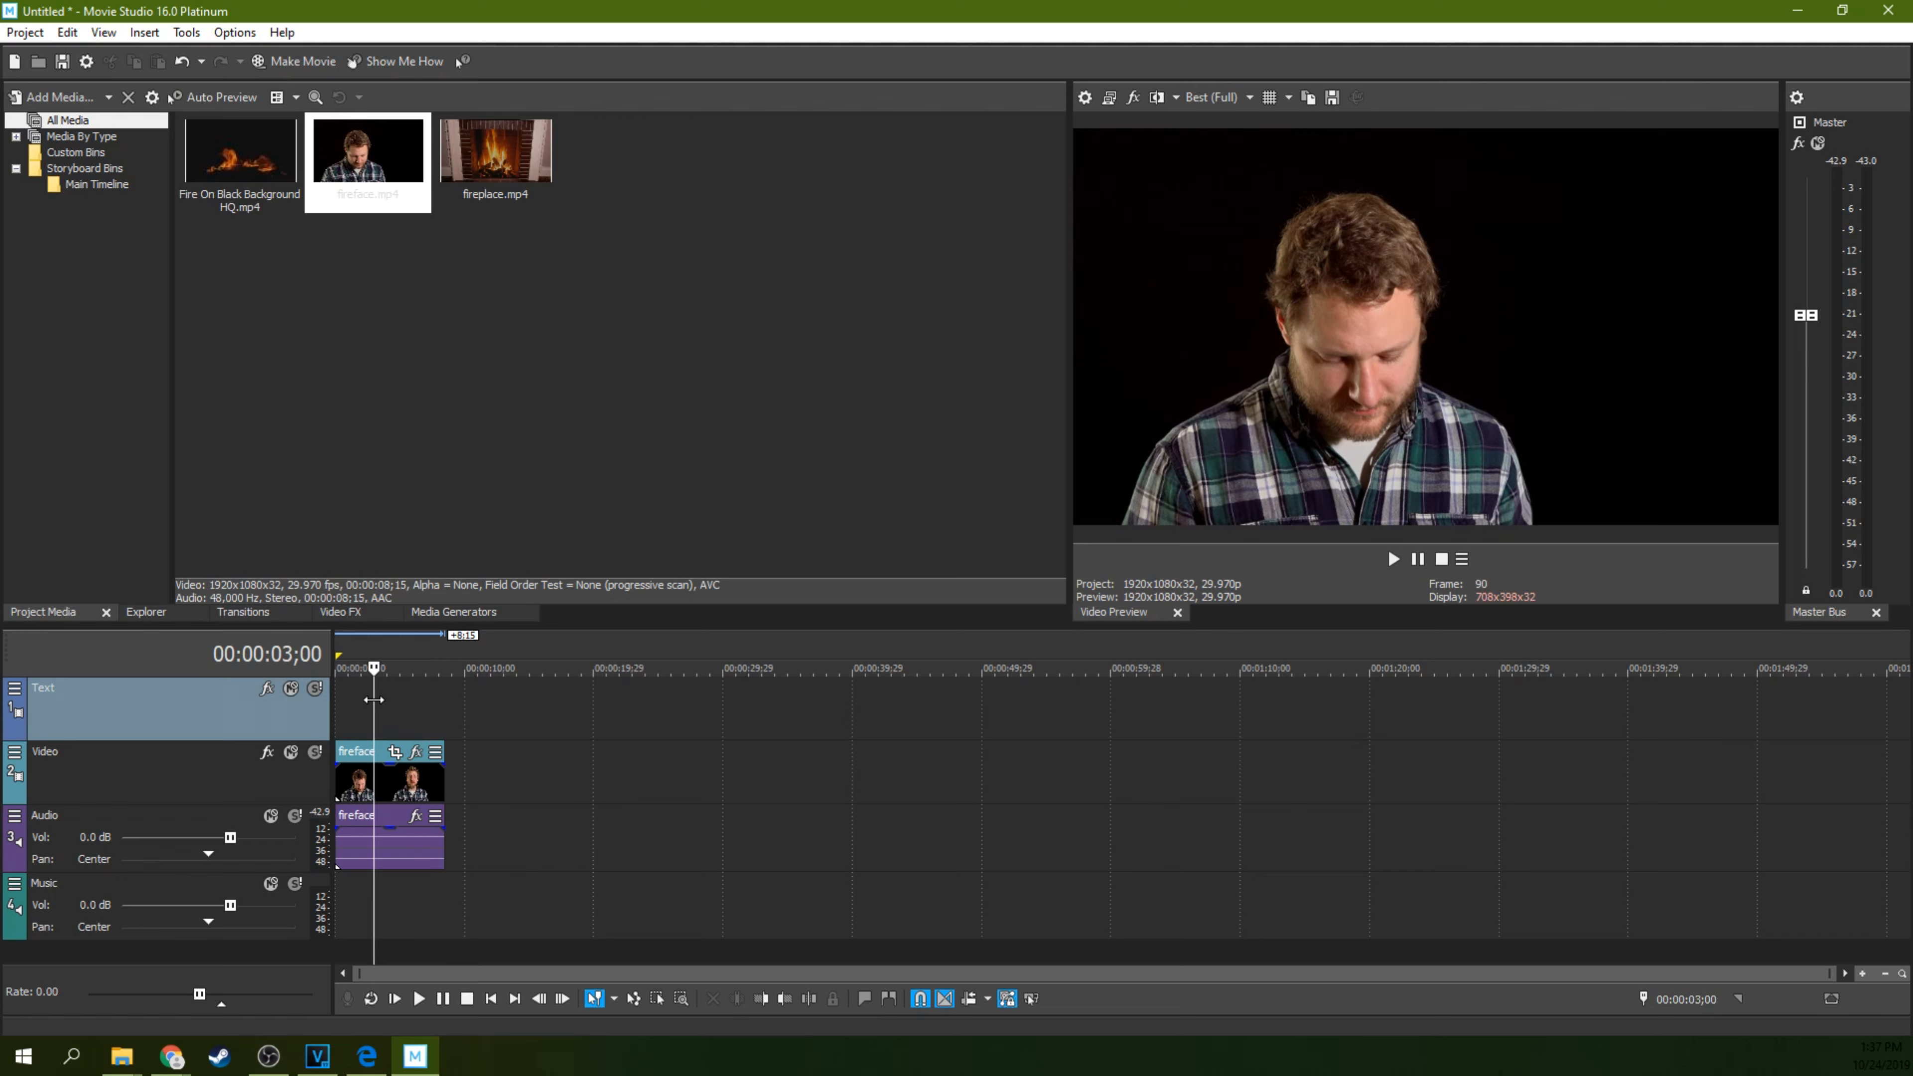
{"action": "key", "text": "space"}
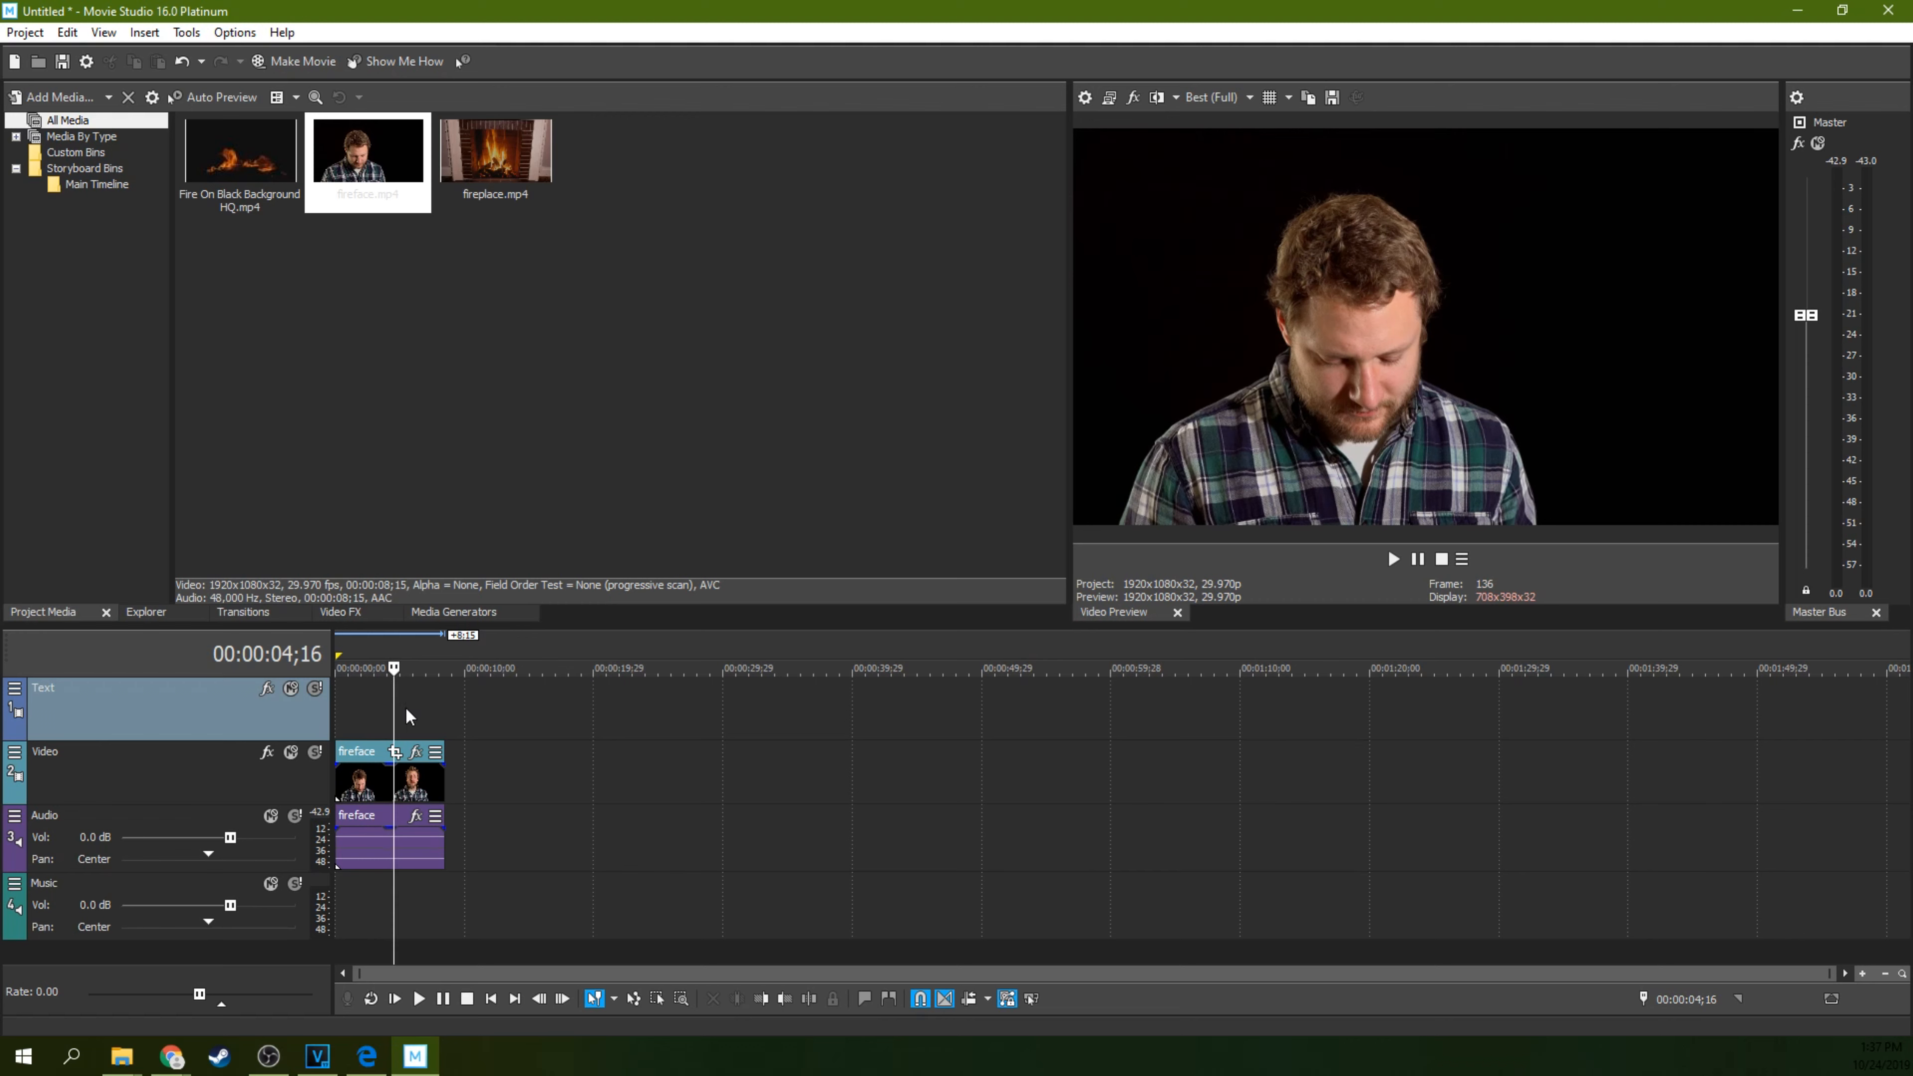
{"action": "left_click", "coordinate": [365, 700]}
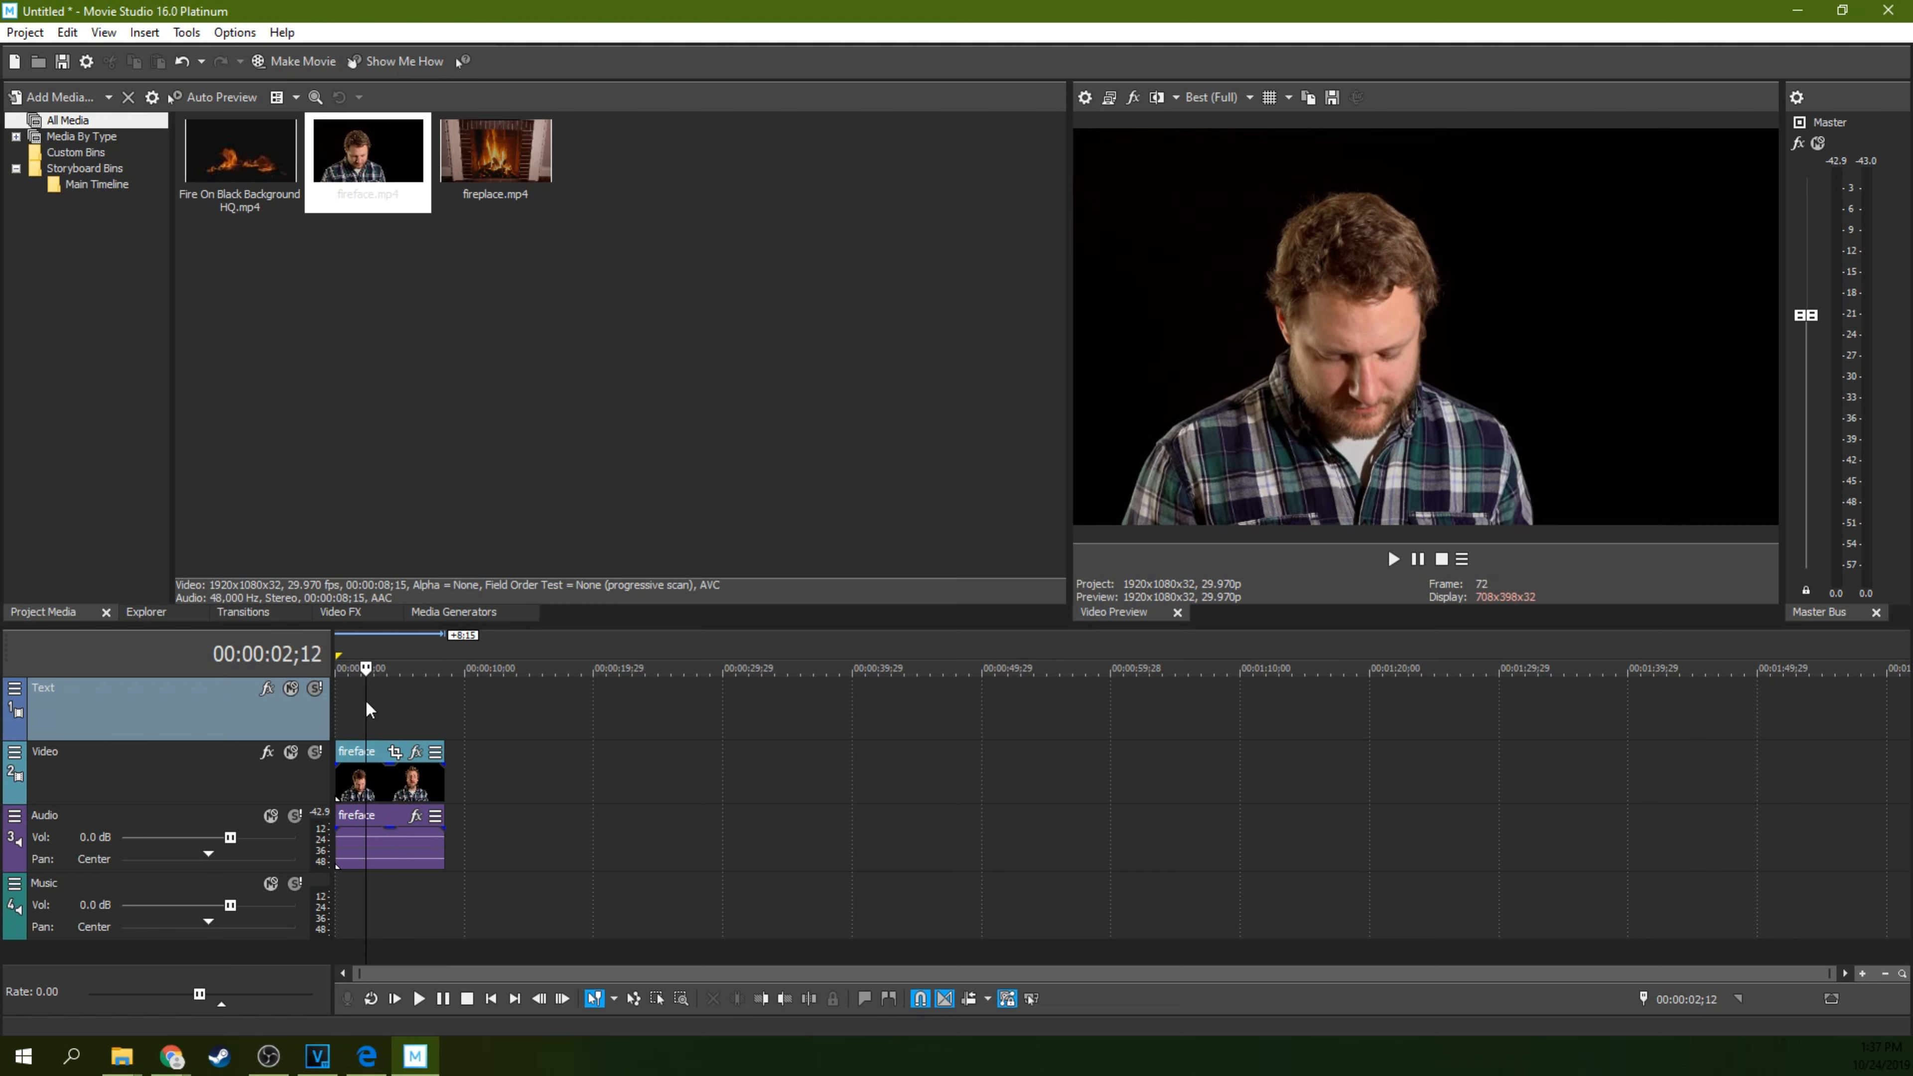
{"action": "left_click_drag", "start_coordinate": [403, 712], "coordinate": [418, 713]}
{"action": "left_click", "coordinate": [442, 715]}
{"action": "left_click", "coordinate": [393, 715]}
{"action": "left_click", "coordinate": [352, 716]}
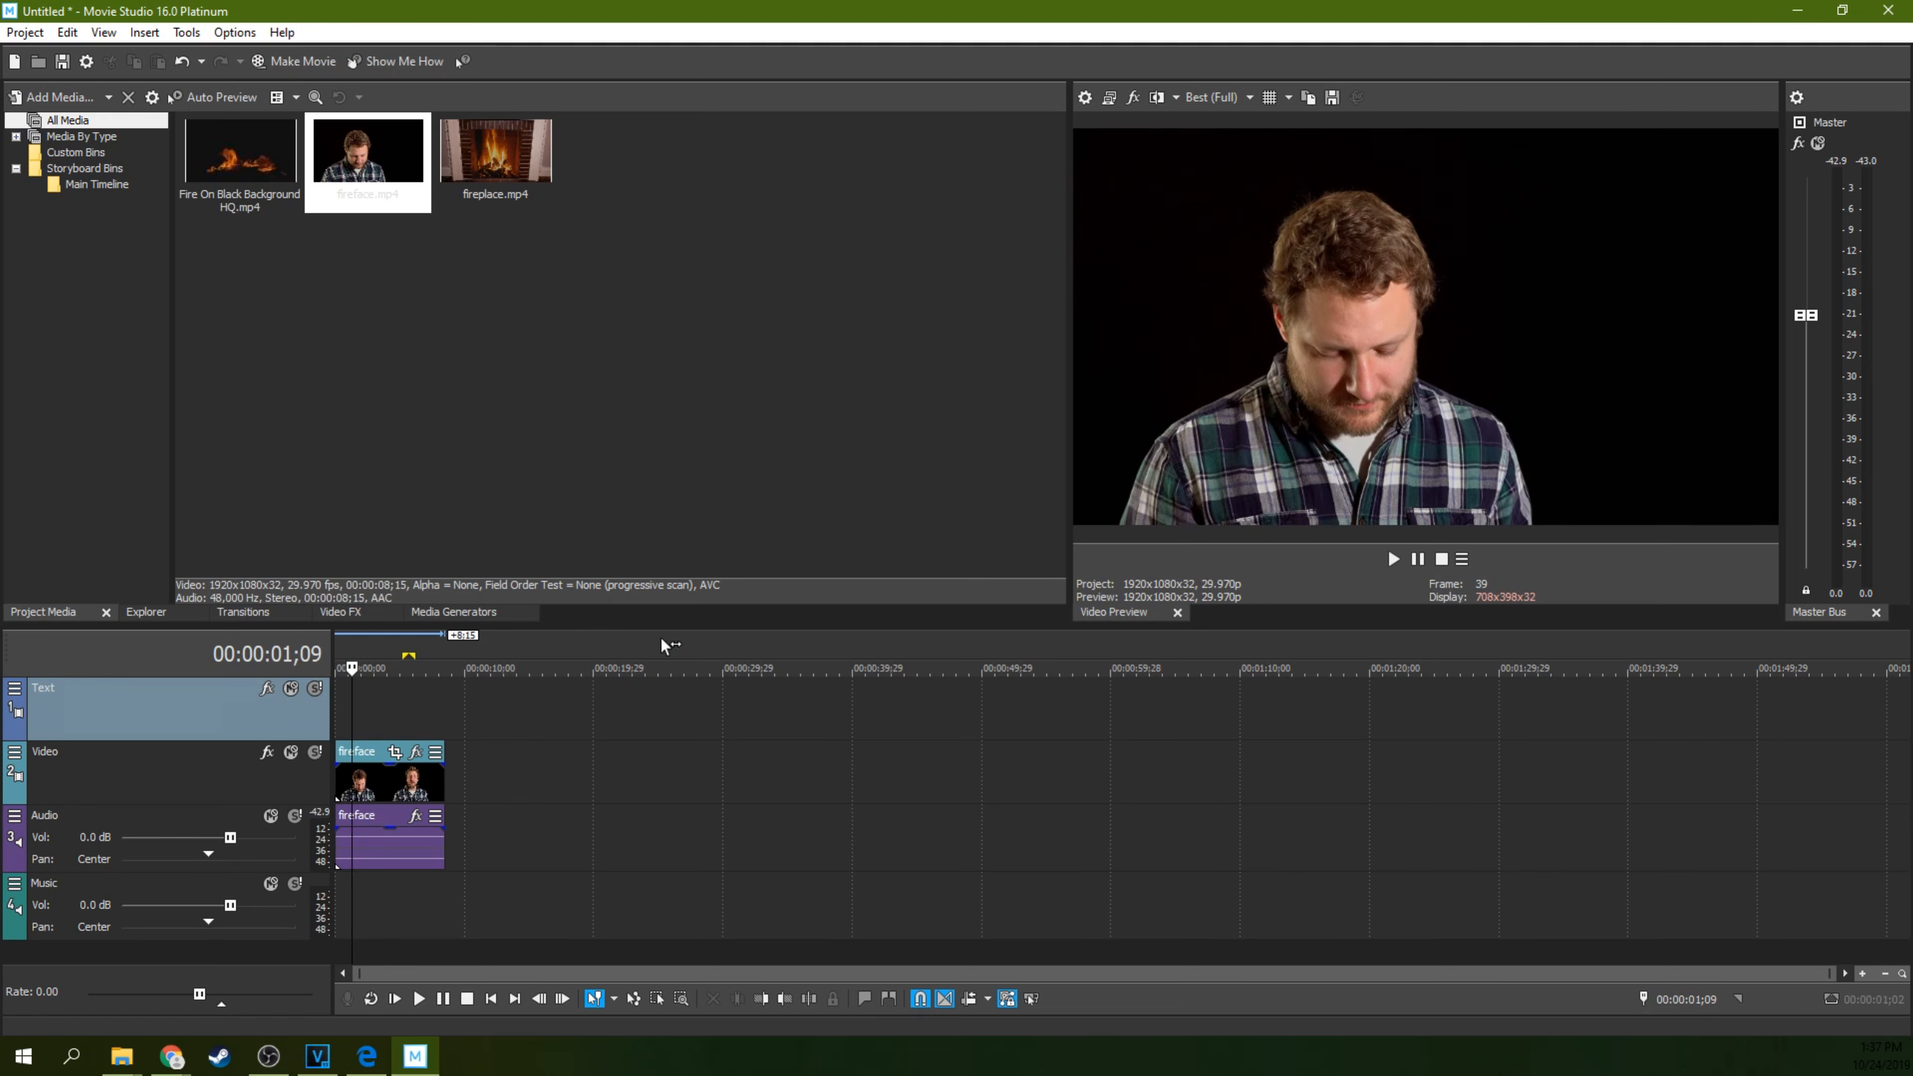
{"action": "key", "text": "space"}
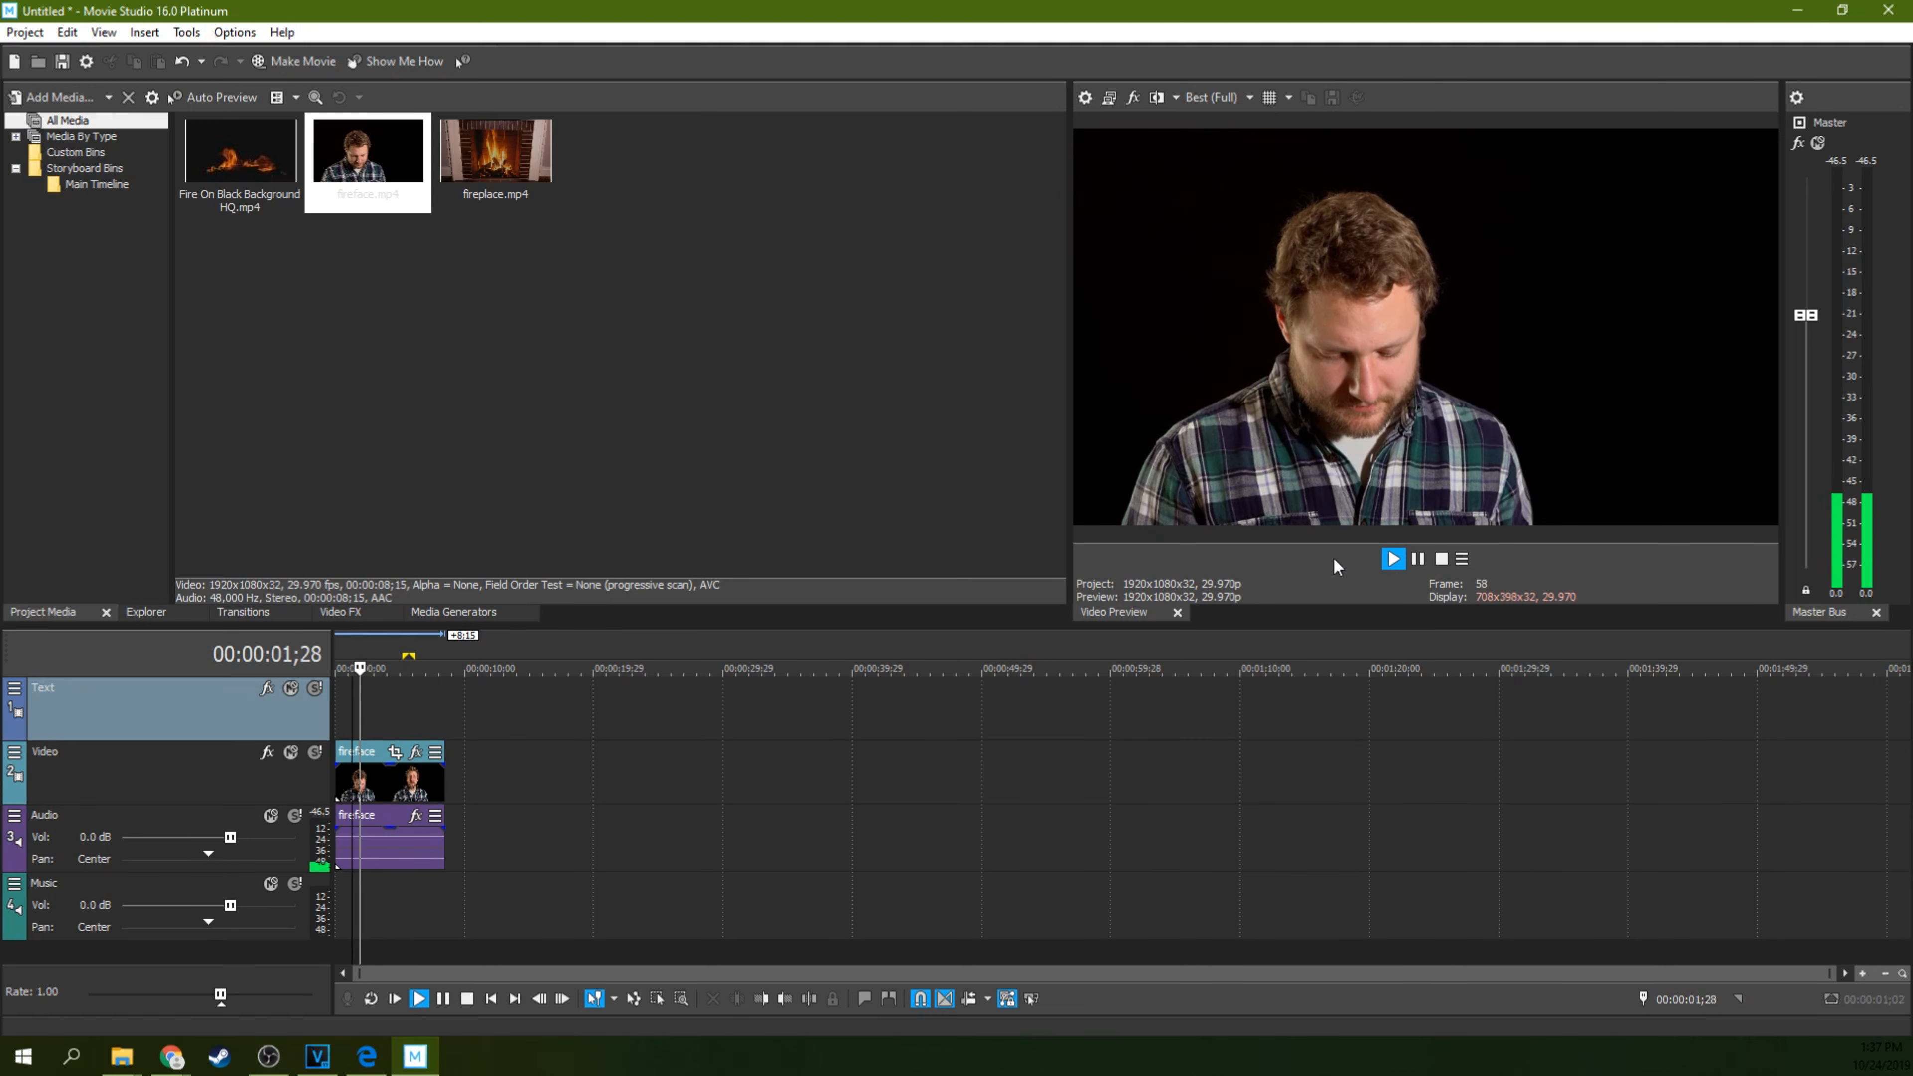
{"action": "left_click", "coordinate": [1418, 559]}
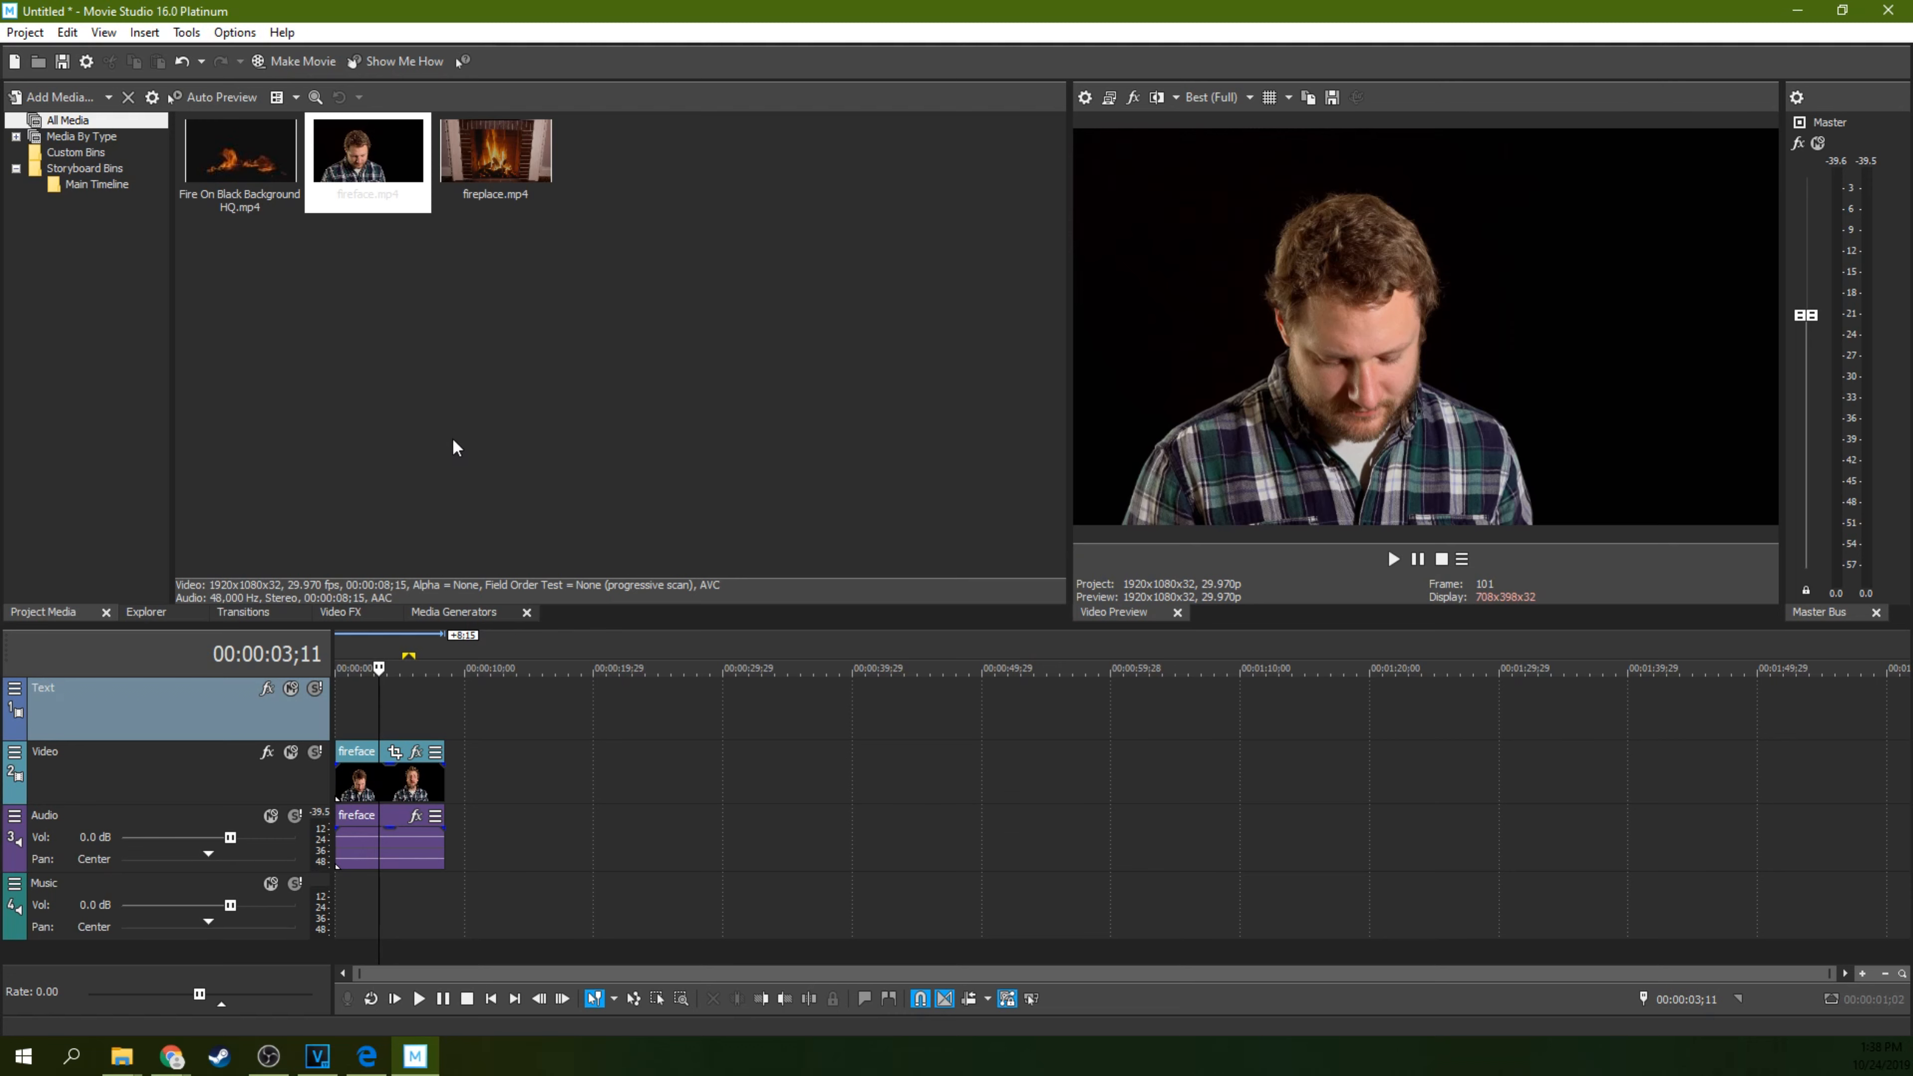
Add Fire On Black Background HQ.mp4 to the Video track after the fireface clip.
{"action": "left_click_drag", "start_coordinate": [267, 188], "coordinate": [586, 855]}
{"action": "scroll", "coordinate": [586, 855], "scroll_direction": "down", "scroll_amount": 2}
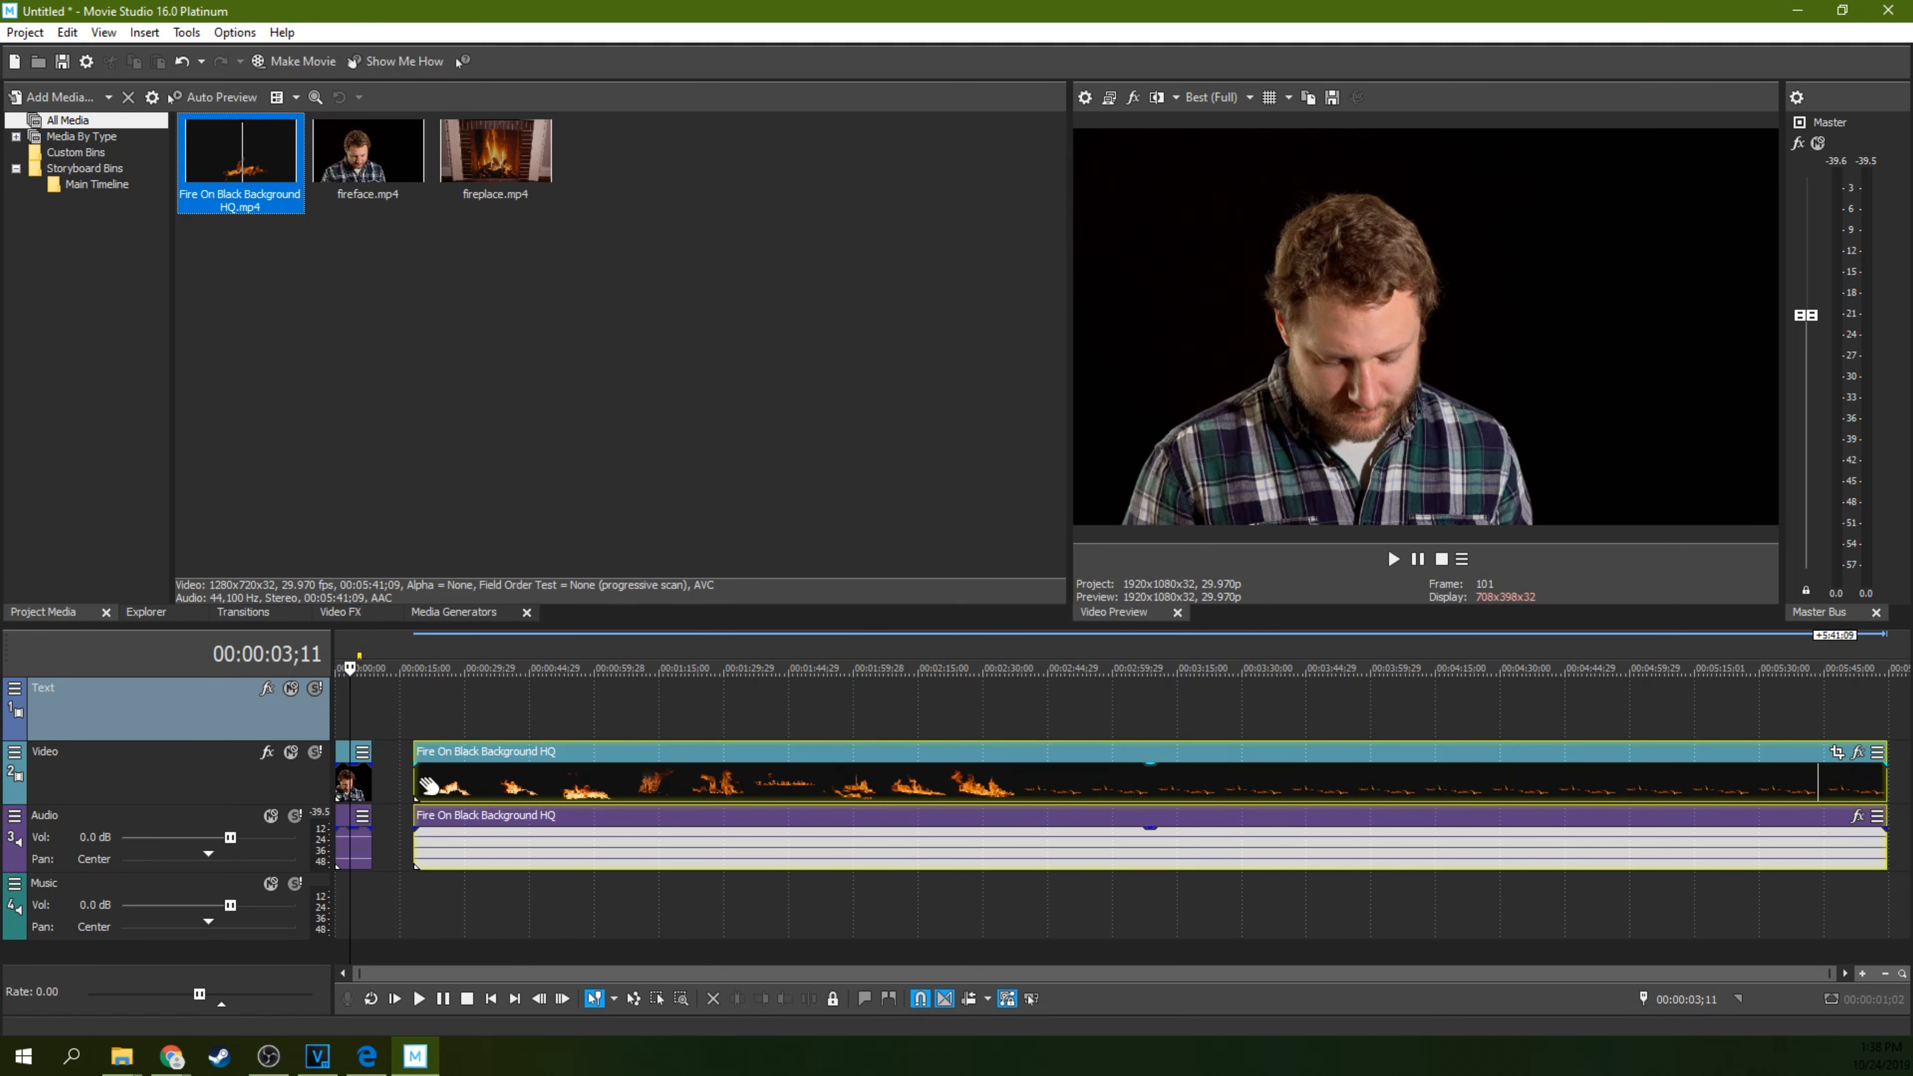
{"action": "left_click", "coordinate": [423, 786]}
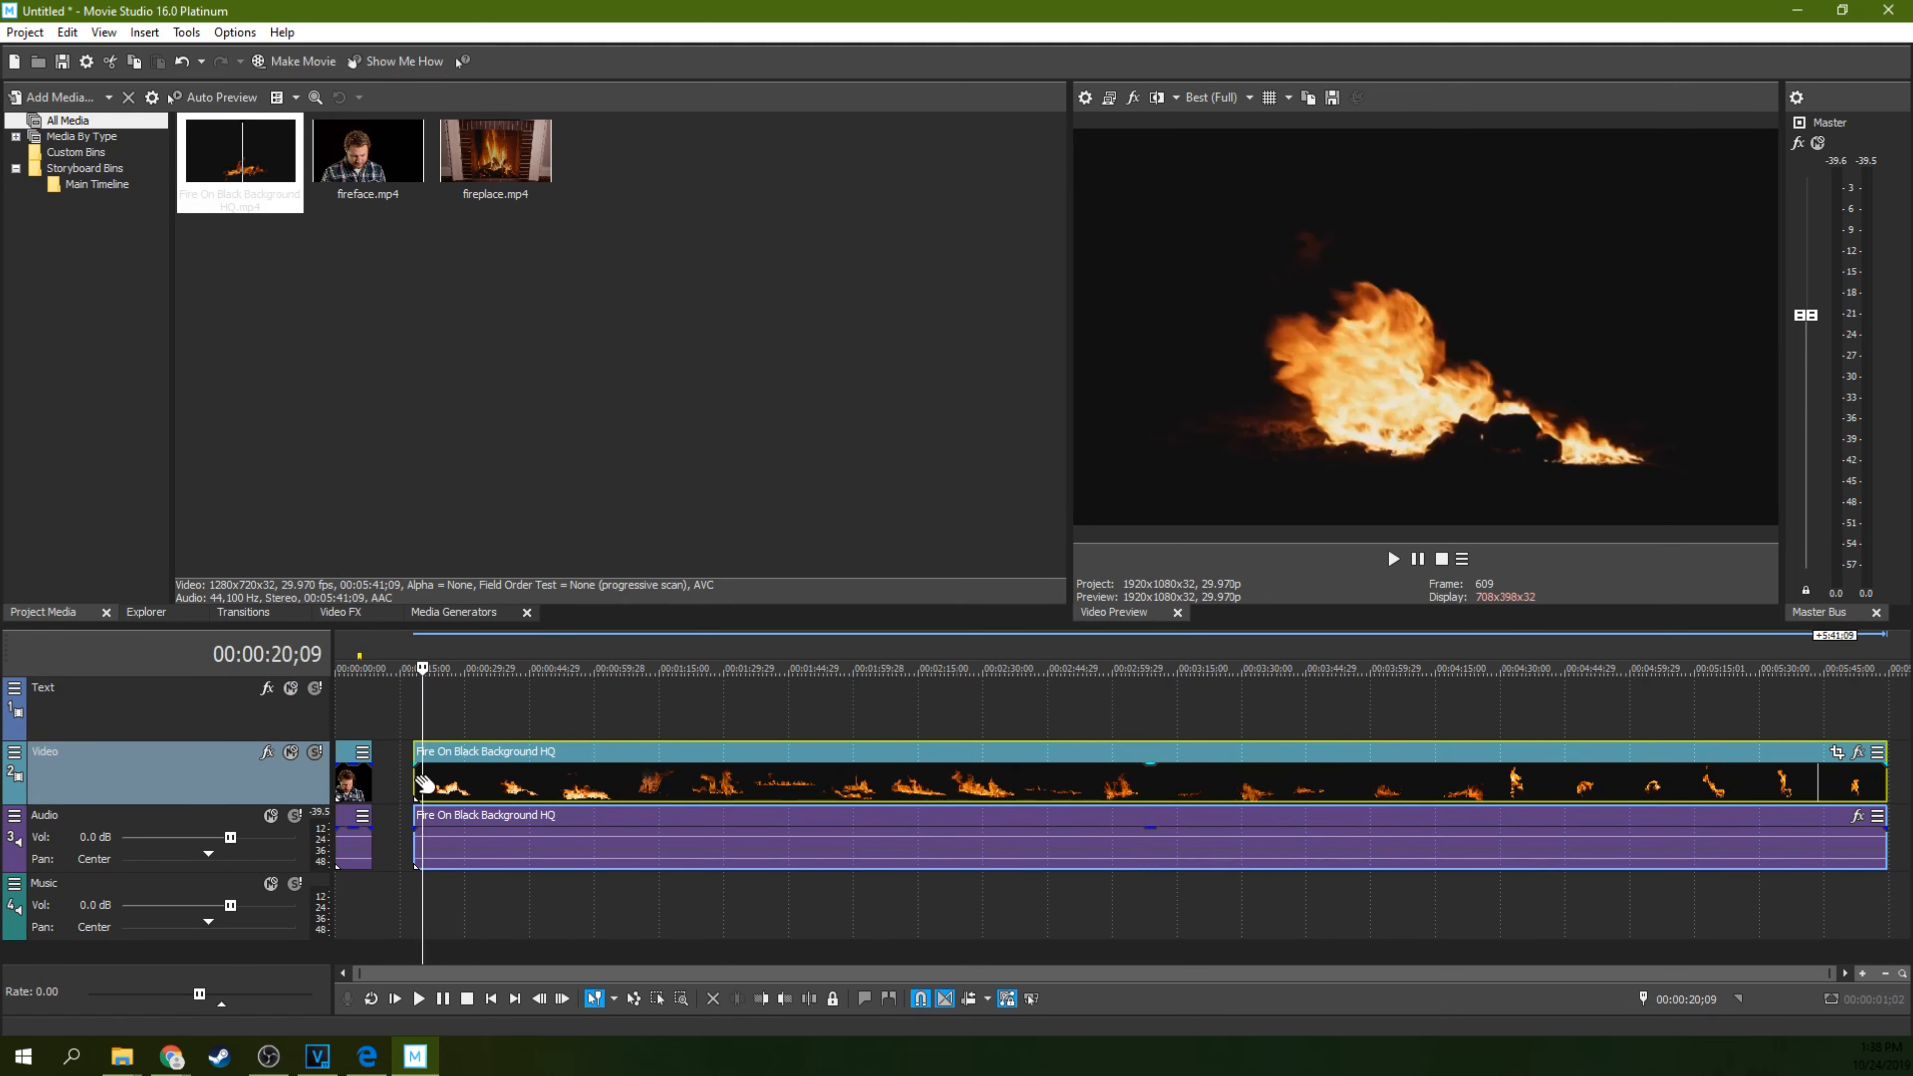
Trim both ends of the Fire On Black Background HQ clip on the Video track.
{"action": "left_click_drag", "start_coordinate": [409, 777], "coordinate": [929, 769]}
{"action": "left_click_drag", "start_coordinate": [1064, 757], "coordinate": [410, 782]}
{"action": "left_click_drag", "start_coordinate": [613, 772], "coordinate": [745, 777]}
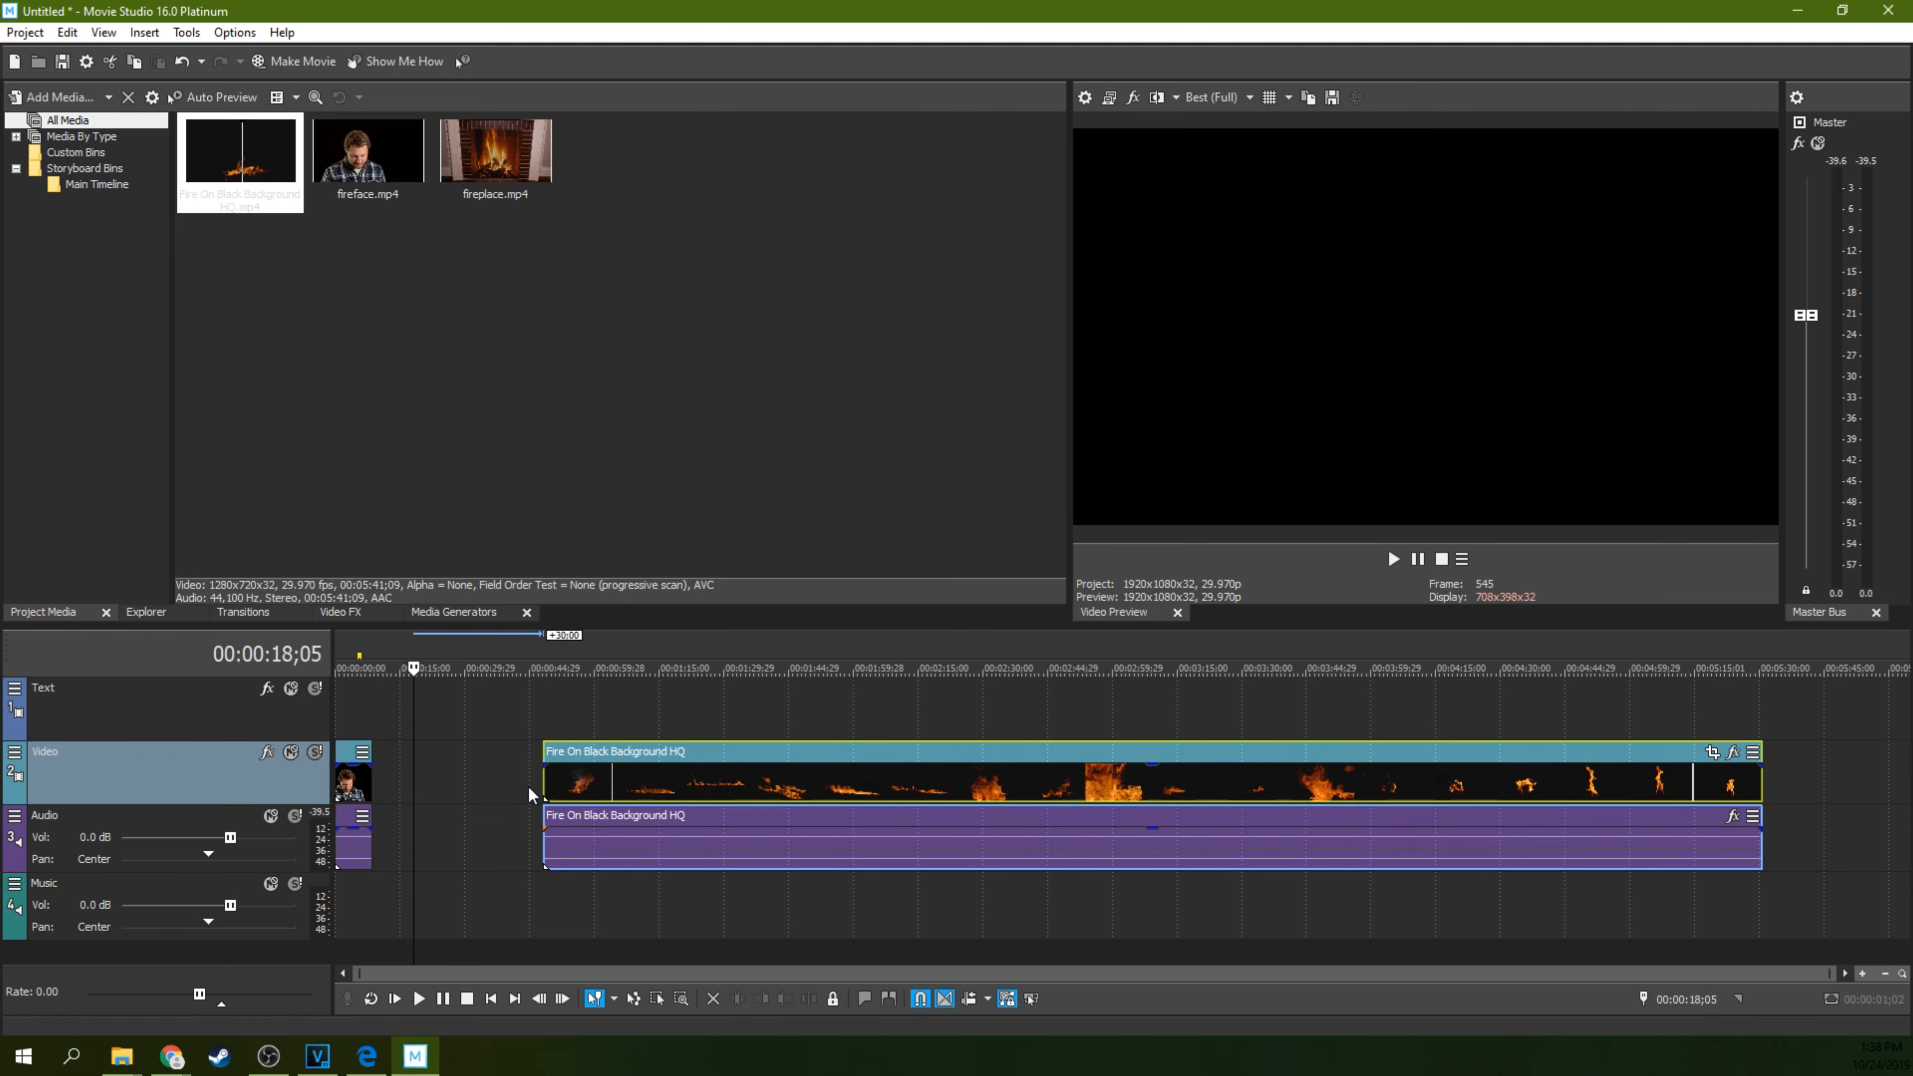
{"action": "left_click_drag", "start_coordinate": [545, 783], "coordinate": [435, 786]}
Split the fire clip at 00:00:46;04 and delete everything after the split.
{"action": "left_click", "coordinate": [533, 789]}
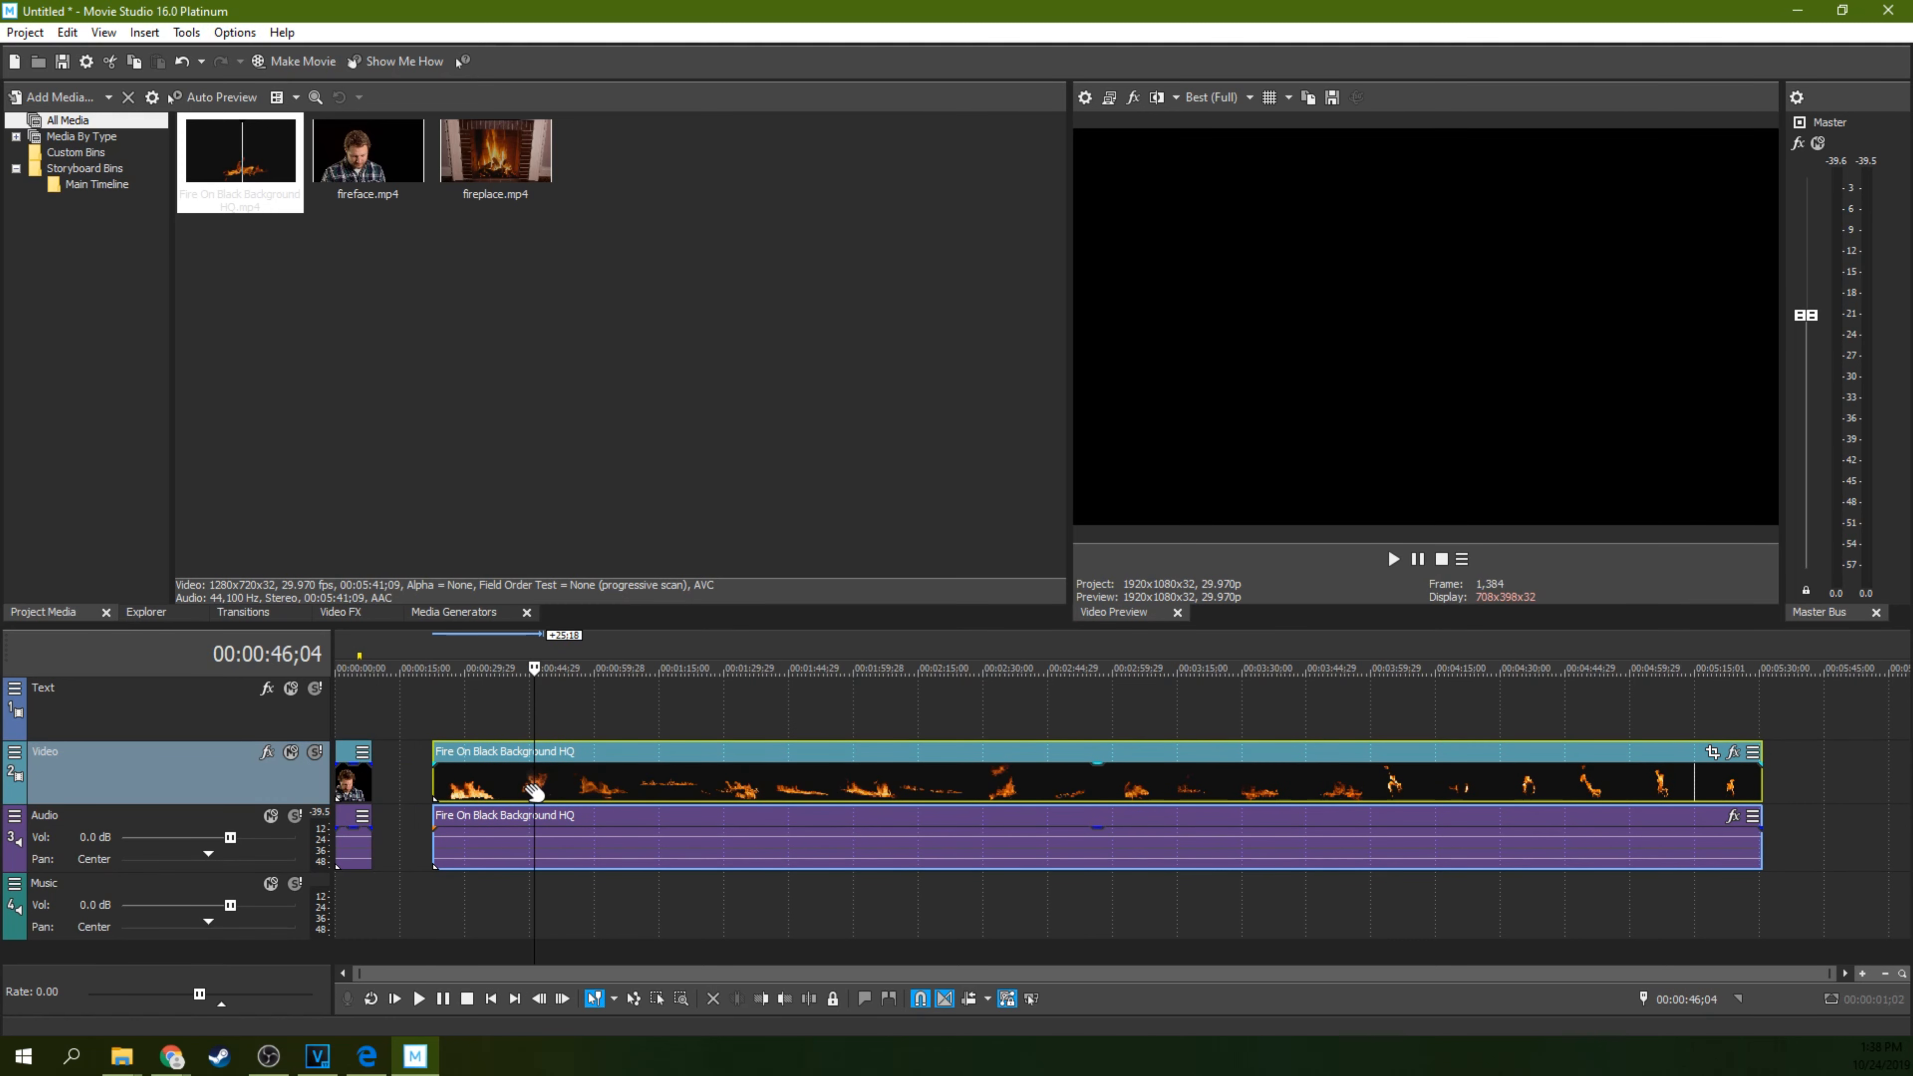
{"action": "key", "text": "s"}
{"action": "left_click", "coordinate": [660, 785]}
{"action": "key", "text": "Delete"}
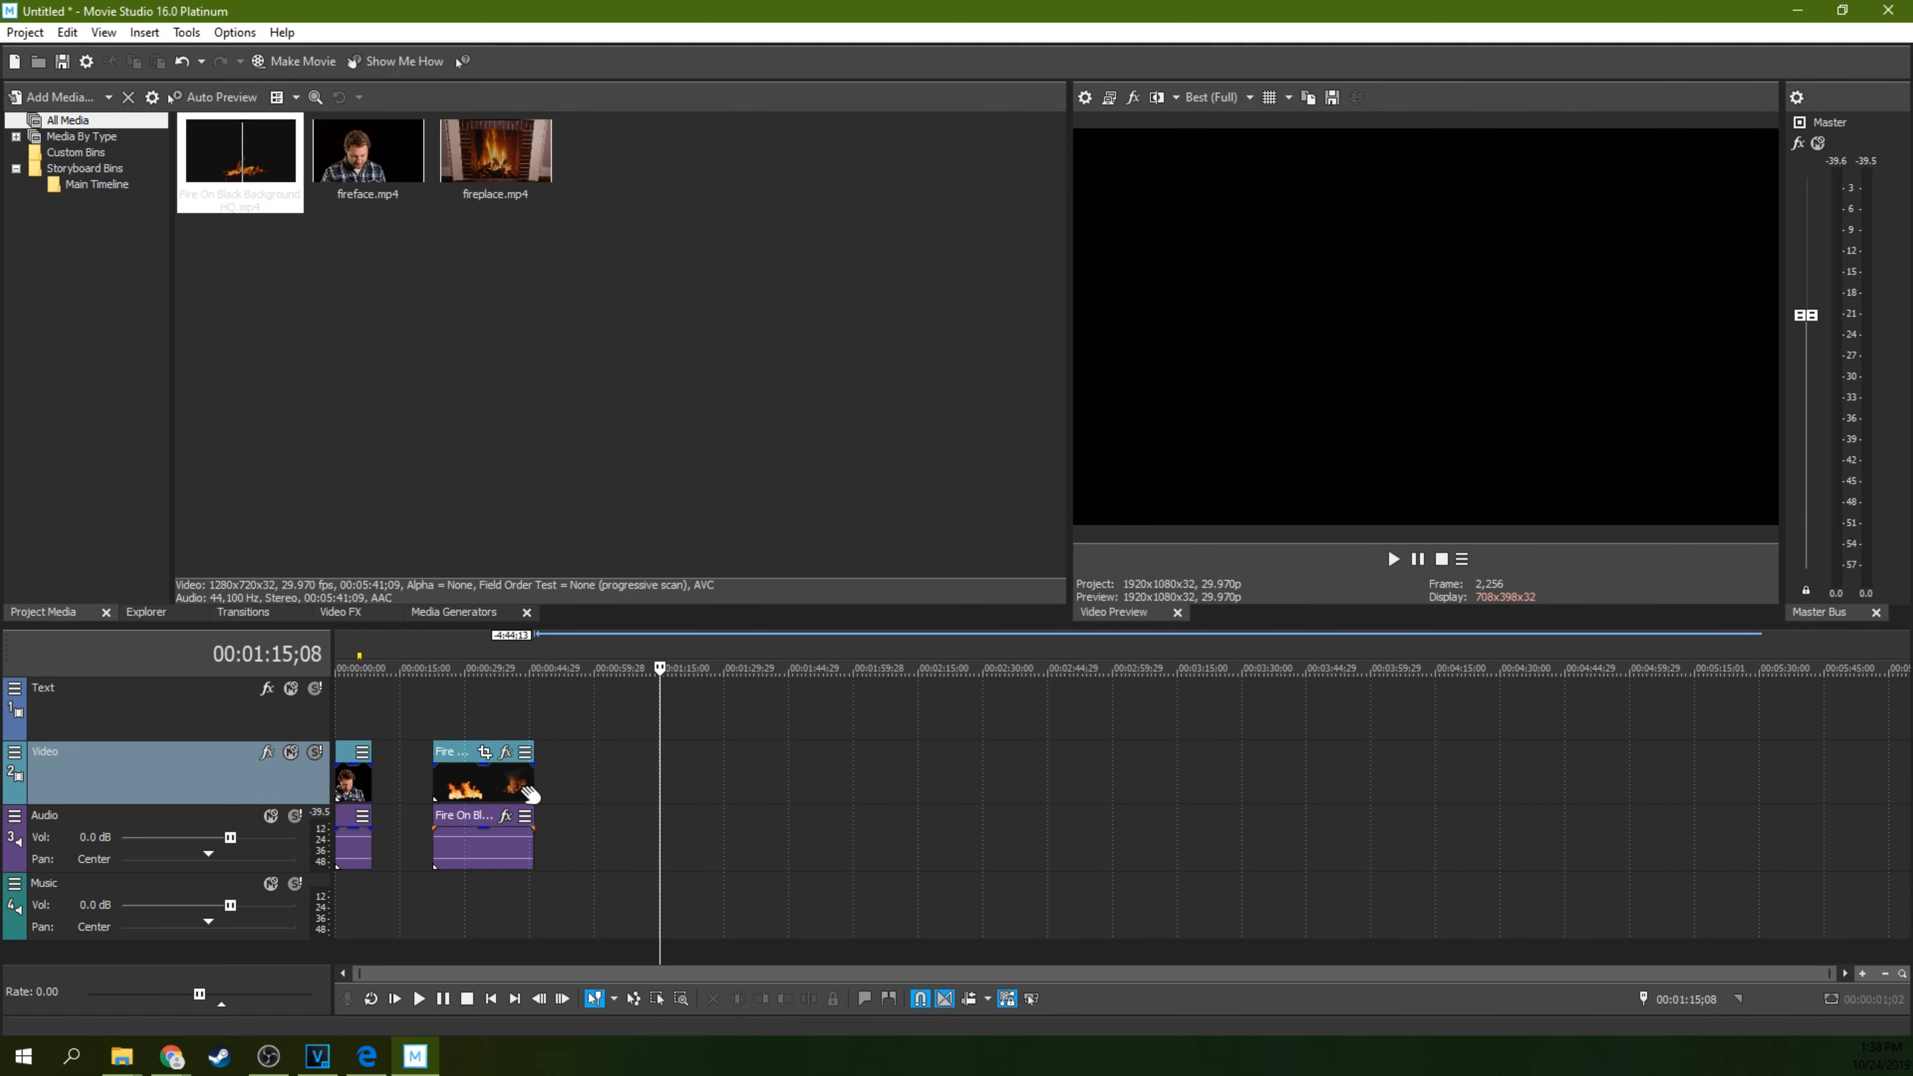
Shorten the remaining fire clip and move only its video onto the Text track, ignoring event grouping.
{"action": "left_click_drag", "start_coordinate": [442, 782], "coordinate": [477, 782]}
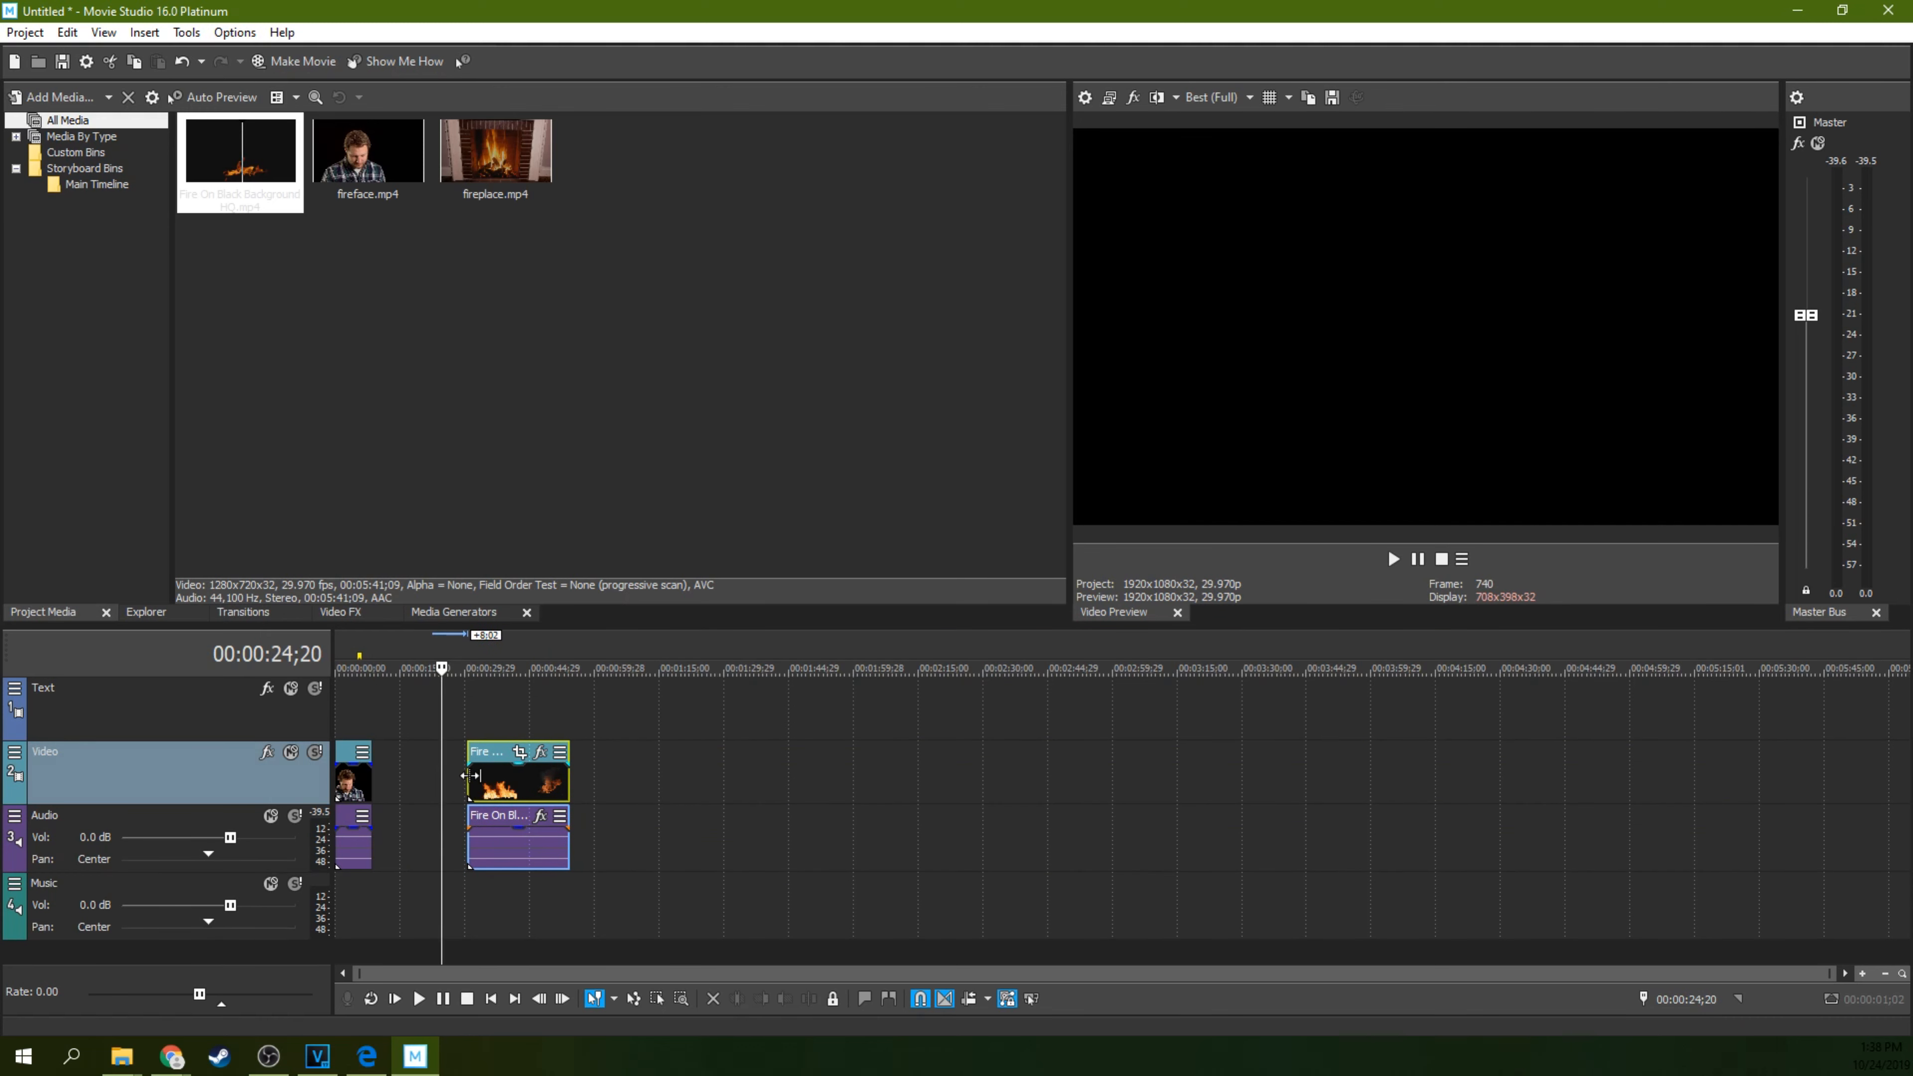
{"action": "left_click", "coordinate": [469, 775]}
{"action": "left_click_drag", "start_coordinate": [566, 784], "coordinate": [490, 780]}
{"action": "left_click_drag", "start_coordinate": [468, 780], "coordinate": [431, 716]}
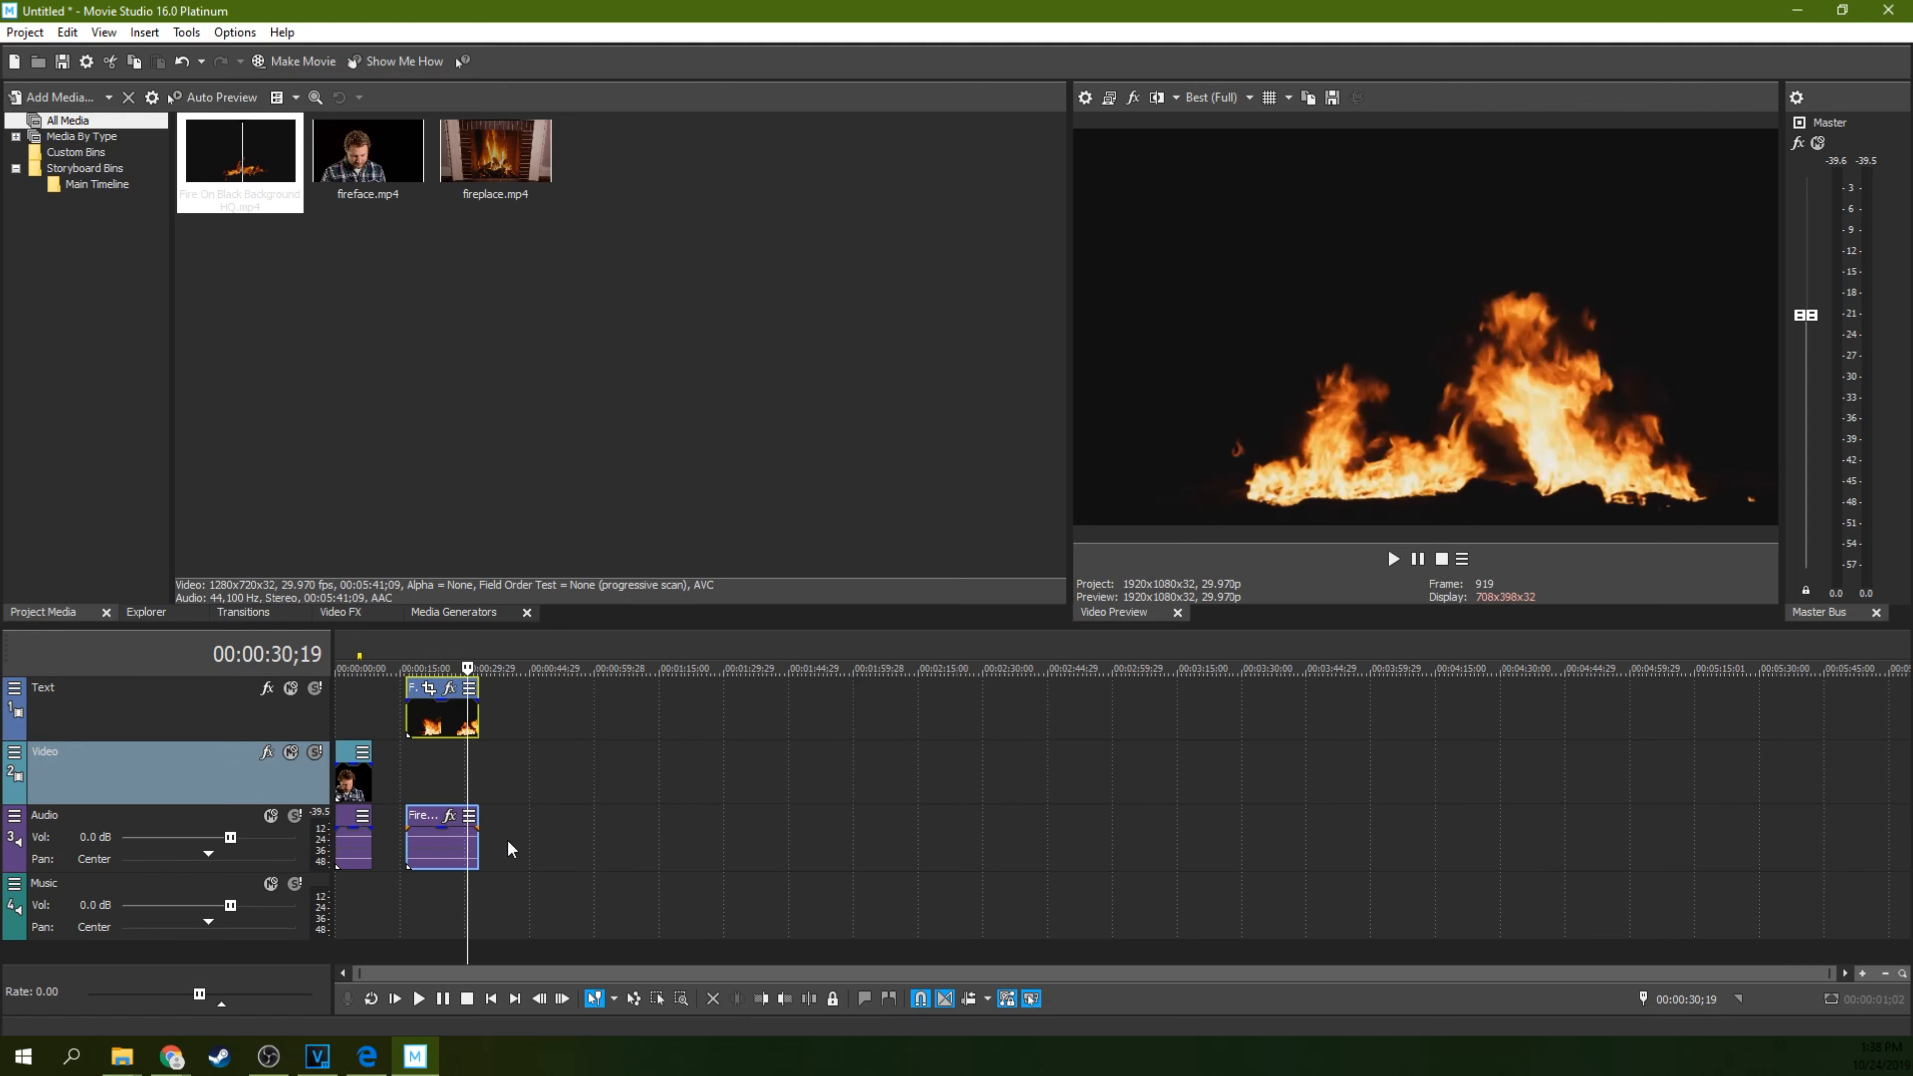
Delete the fire clip's audio, restore event grouping, and move the fire video to the timeline start above the fireface clip.
{"action": "left_click", "coordinate": [457, 845]}
{"action": "key", "text": "Delete"}
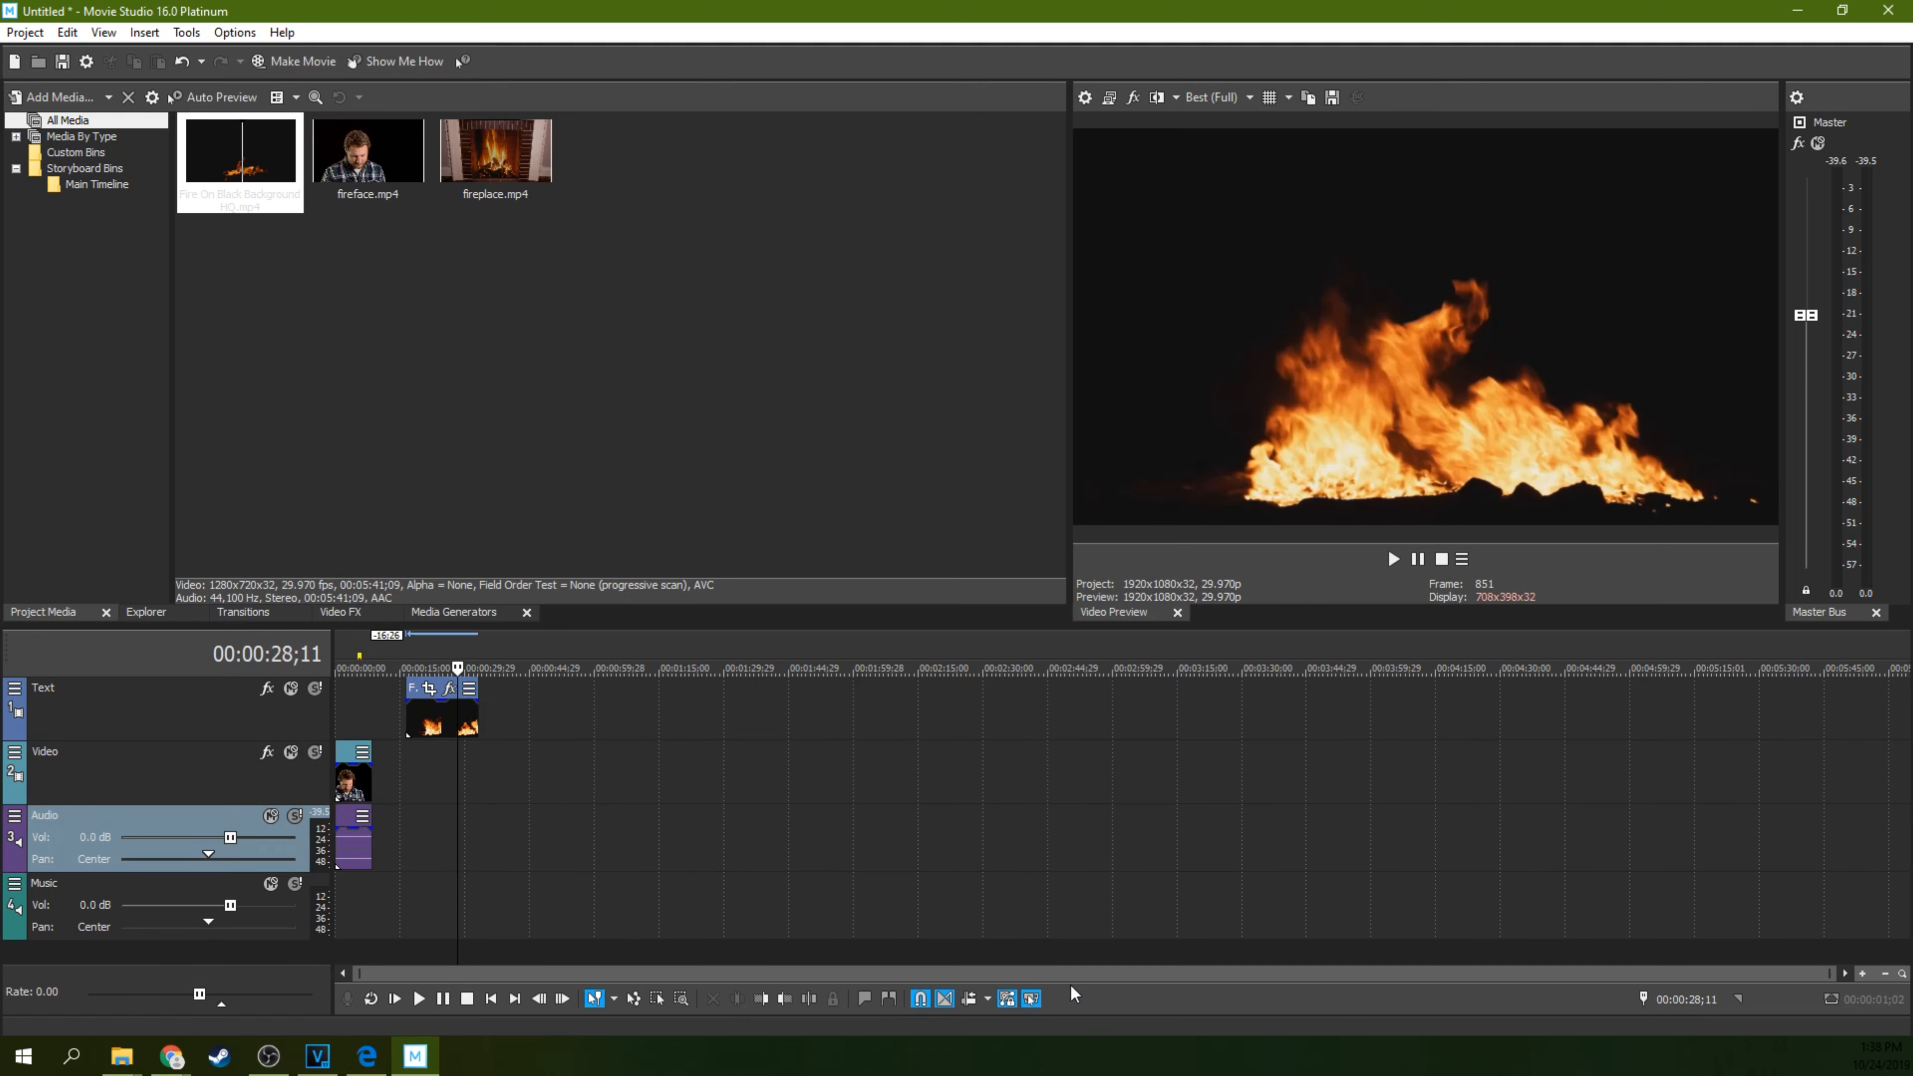
{"action": "left_click", "coordinate": [1032, 999]}
{"action": "left_click_drag", "start_coordinate": [443, 722], "coordinate": [365, 725]}
{"action": "left_click", "coordinate": [353, 784]}
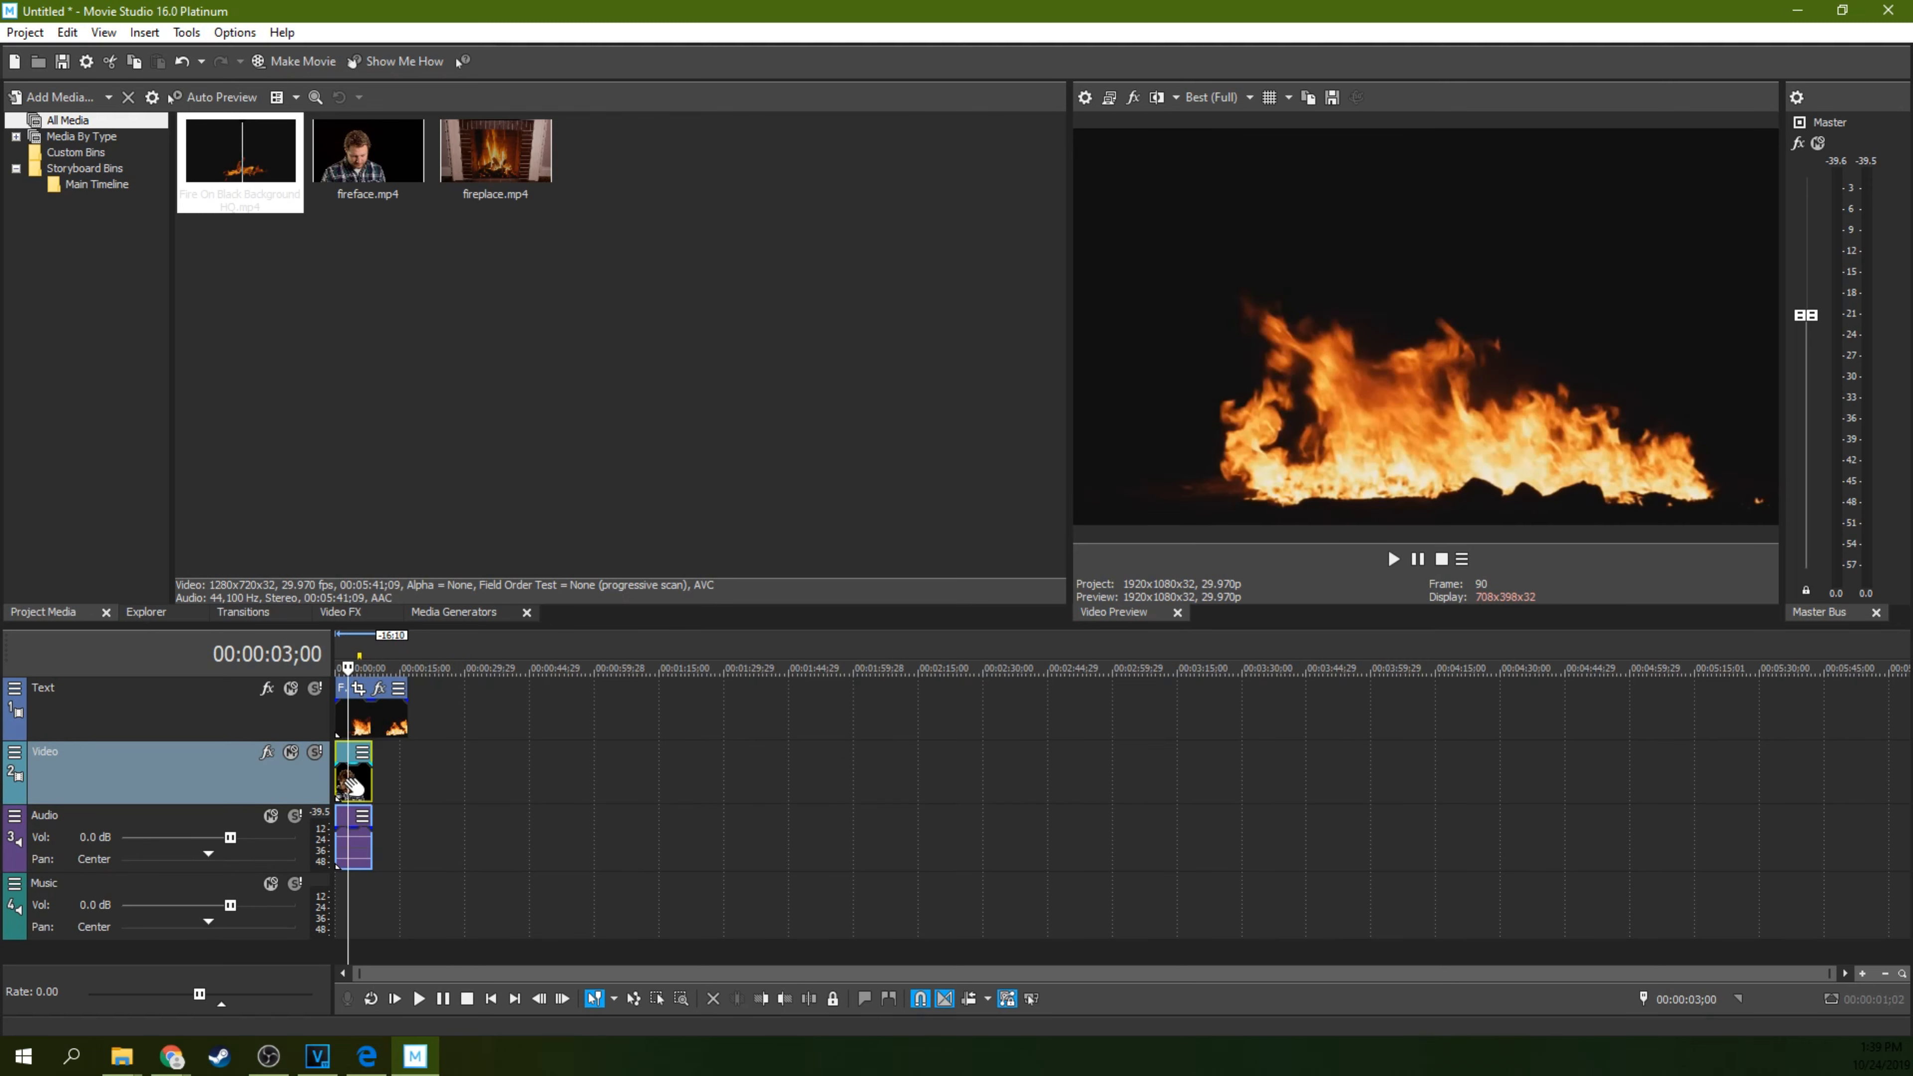
Shift the fireface clip to start at about 00:00:03;13 and trim both ends of the fire clip to match it.
{"action": "scroll", "coordinate": [362, 769], "scroll_direction": "up", "scroll_amount": 5}
{"action": "left_click_drag", "start_coordinate": [374, 758], "coordinate": [452, 753]}
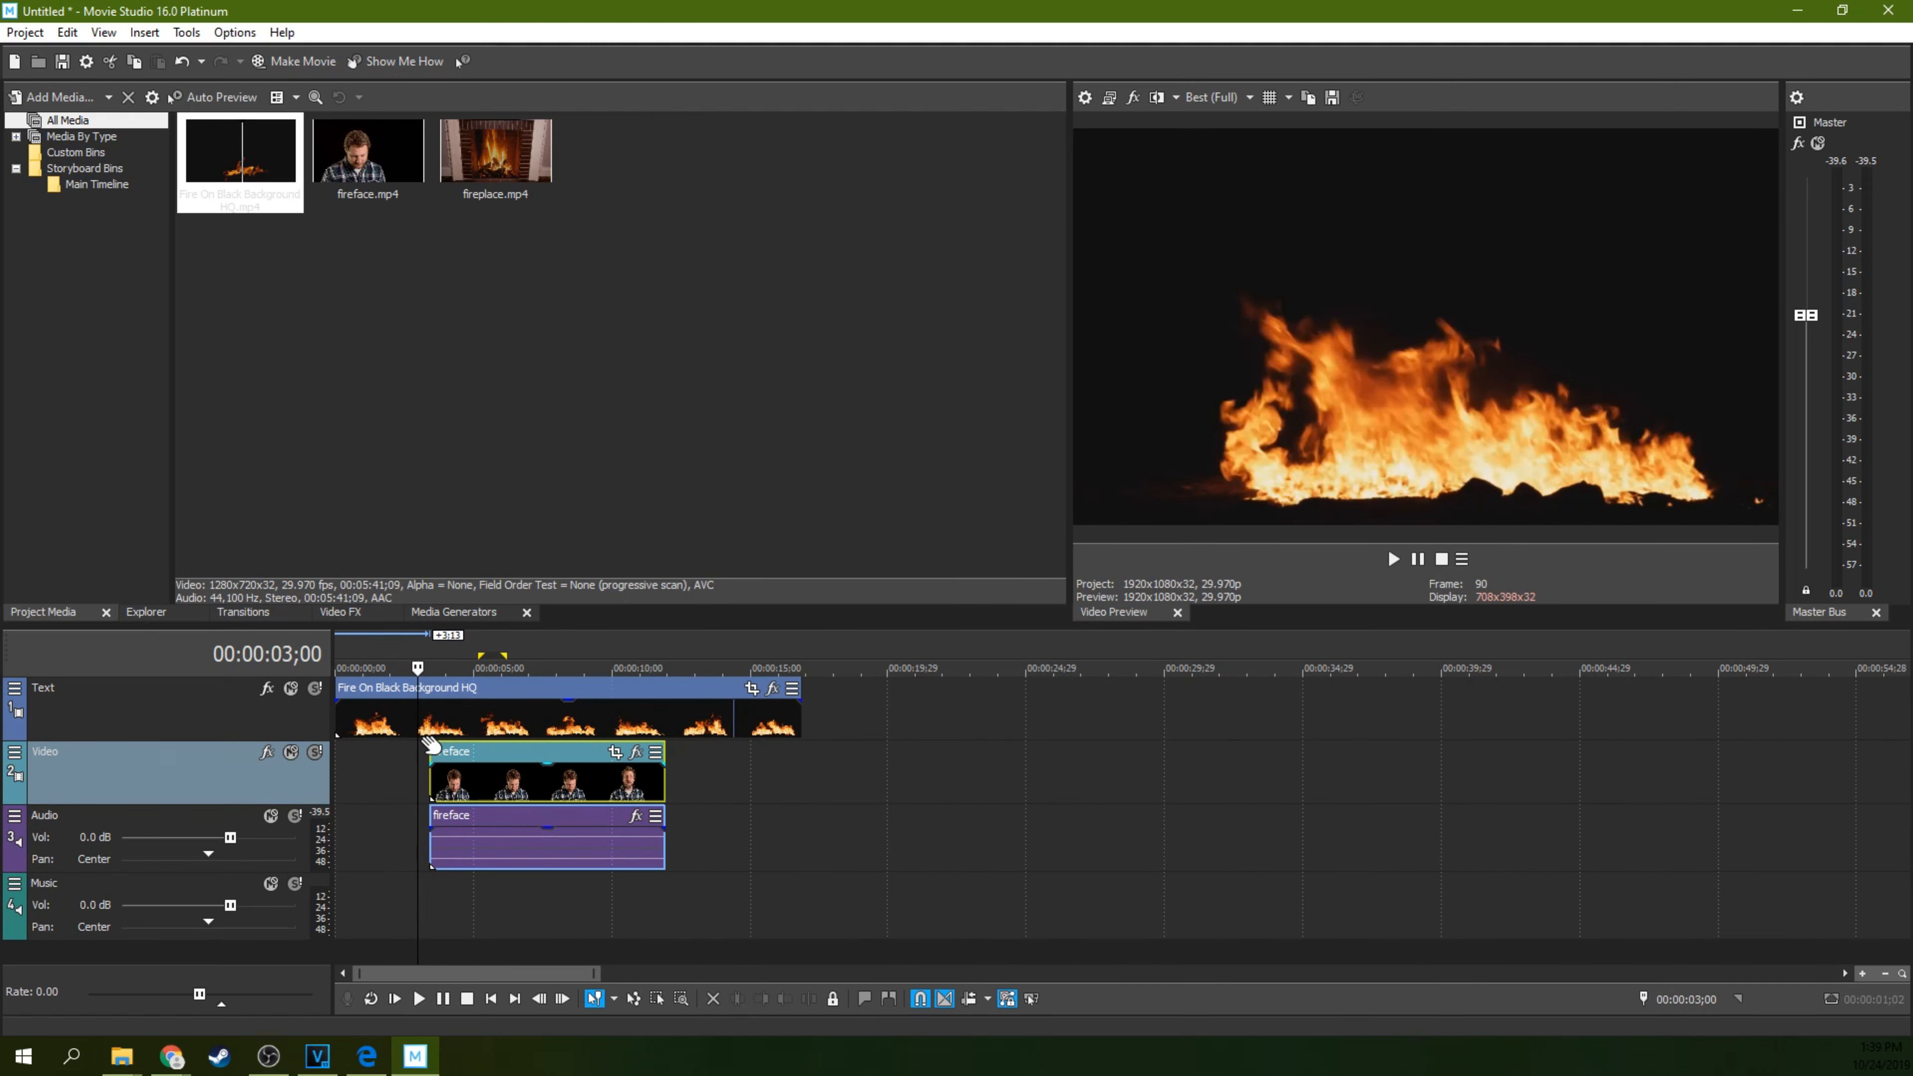
{"action": "left_click_drag", "start_coordinate": [338, 717], "coordinate": [430, 726]}
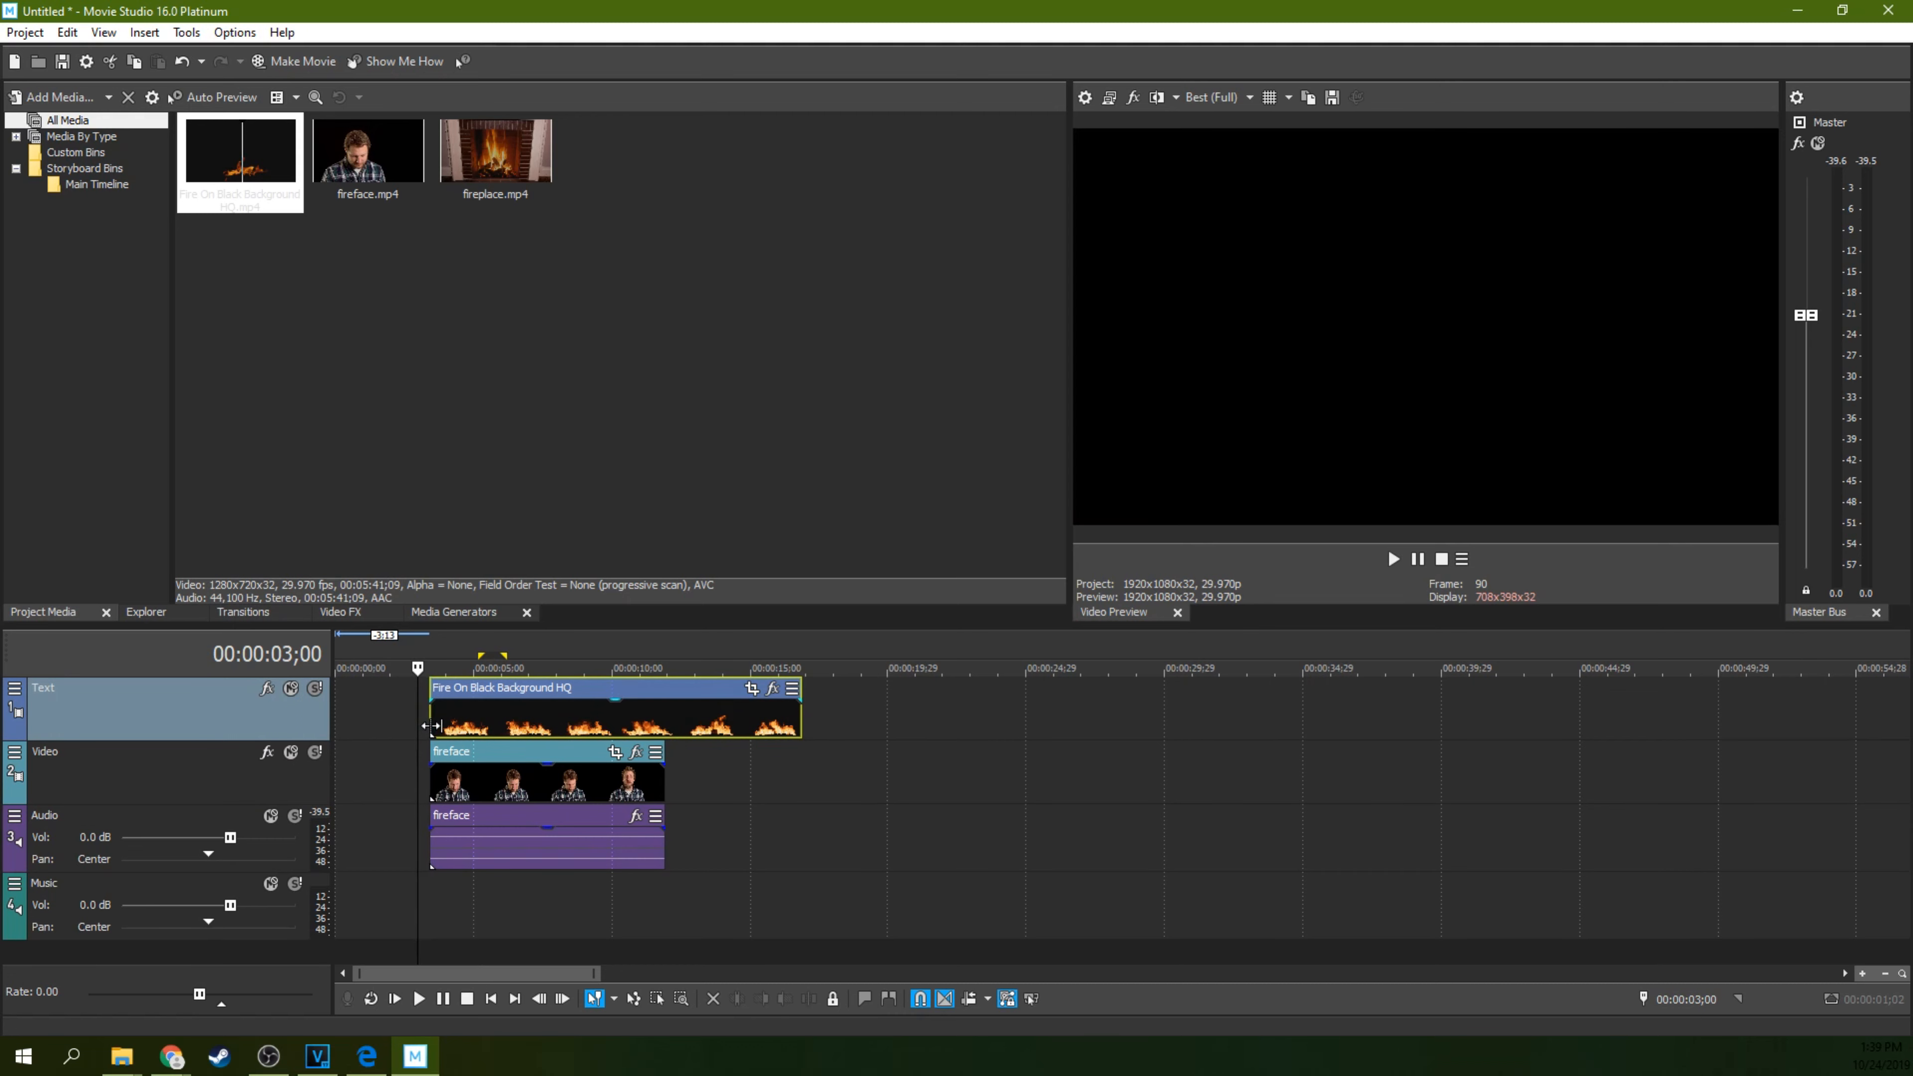
{"action": "left_click_drag", "start_coordinate": [795, 714], "coordinate": [664, 716]}
Play back the section where the fire clip overlaps the fireface clip.
{"action": "left_click", "coordinate": [496, 803]}
{"action": "key", "text": "space"}
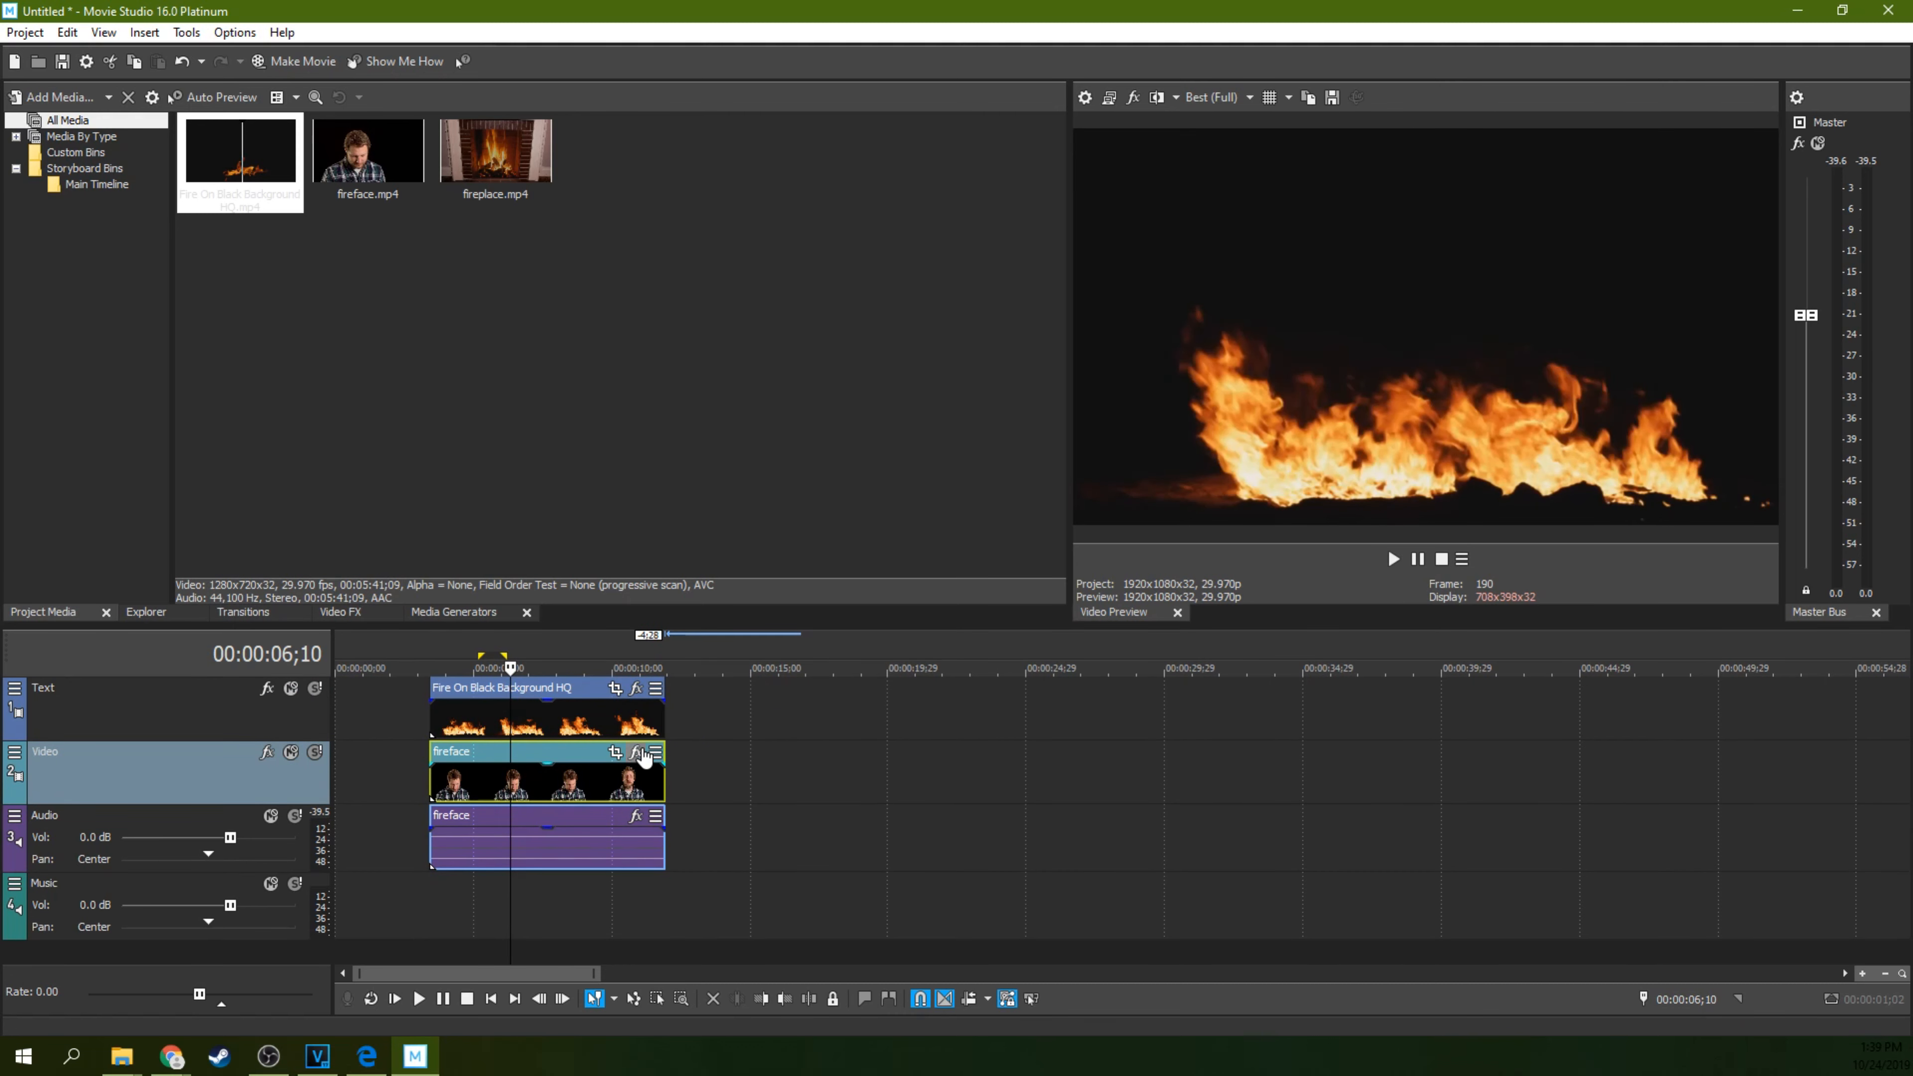
{"action": "left_click", "coordinate": [1418, 558]}
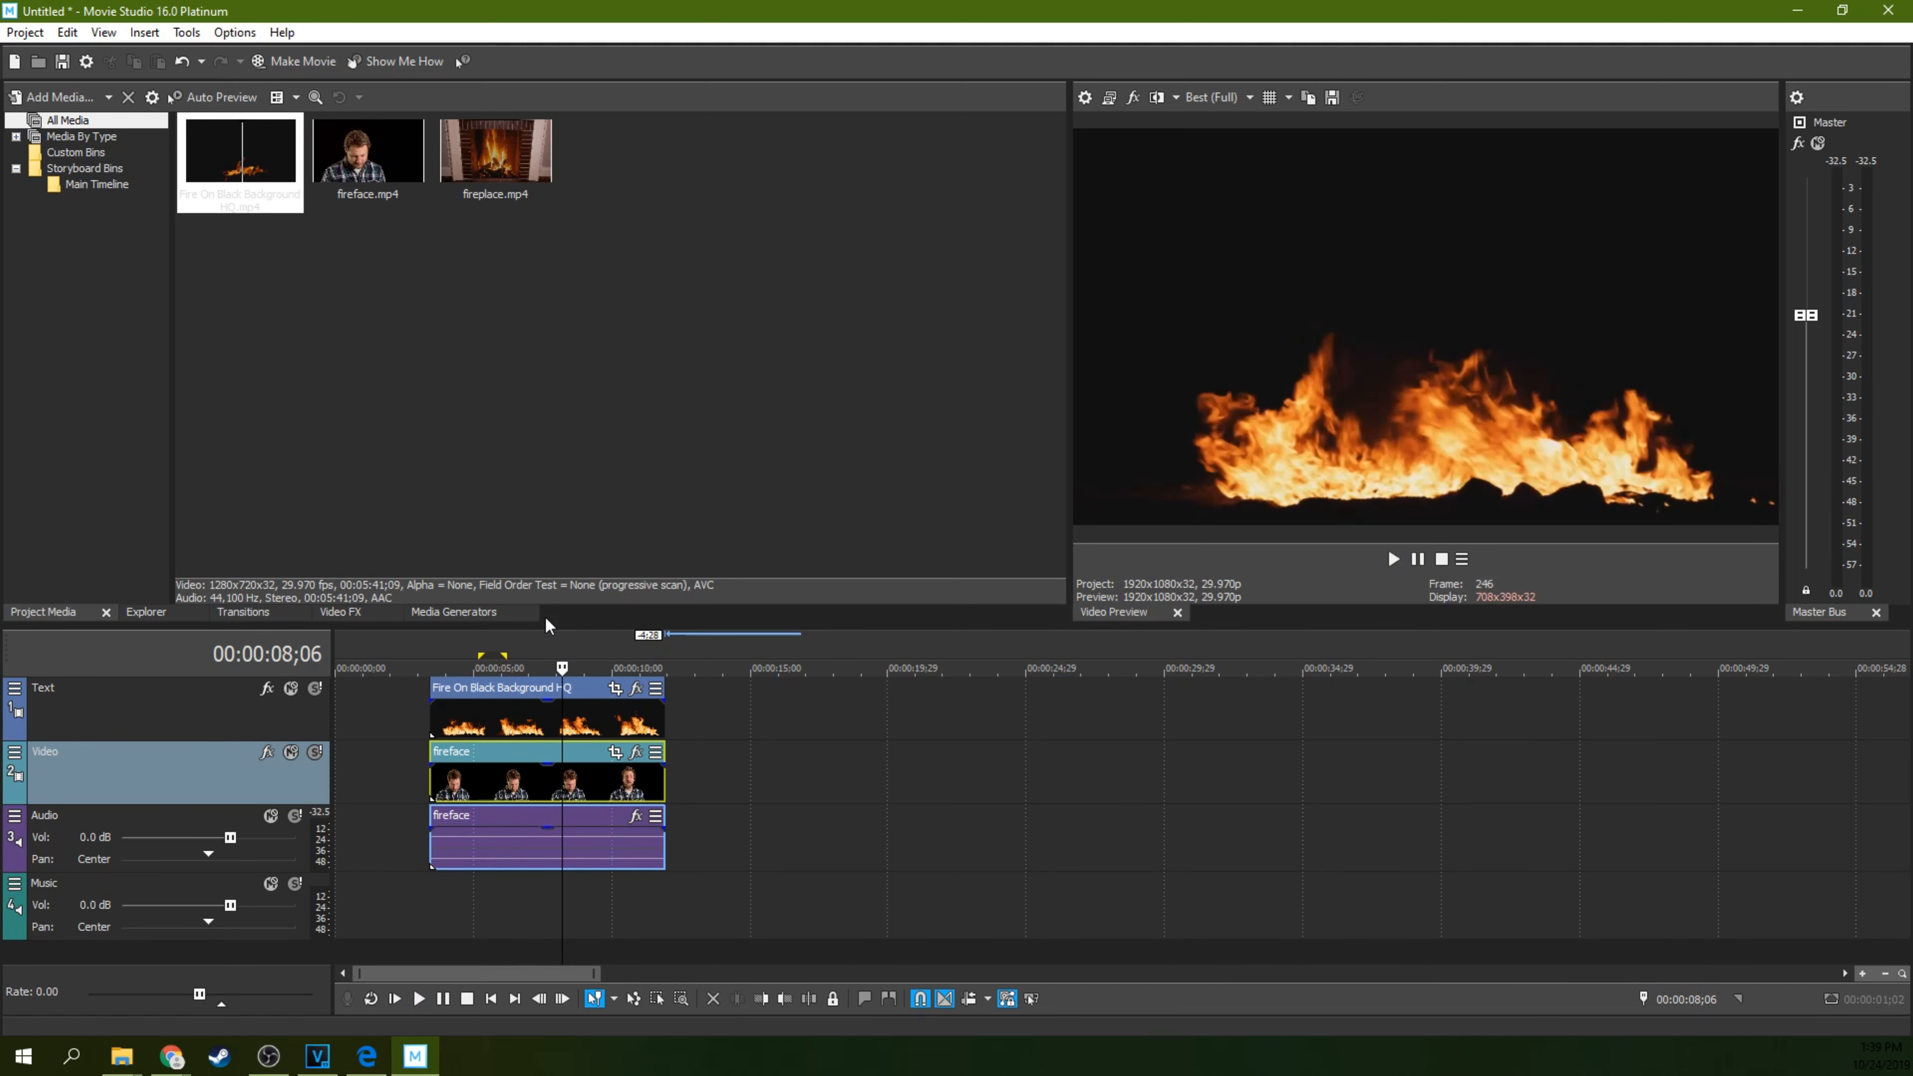
Set the compositing mode of the Text track holding the fire clip to Multiply (Mask).
{"action": "left_click", "coordinate": [87, 696]}
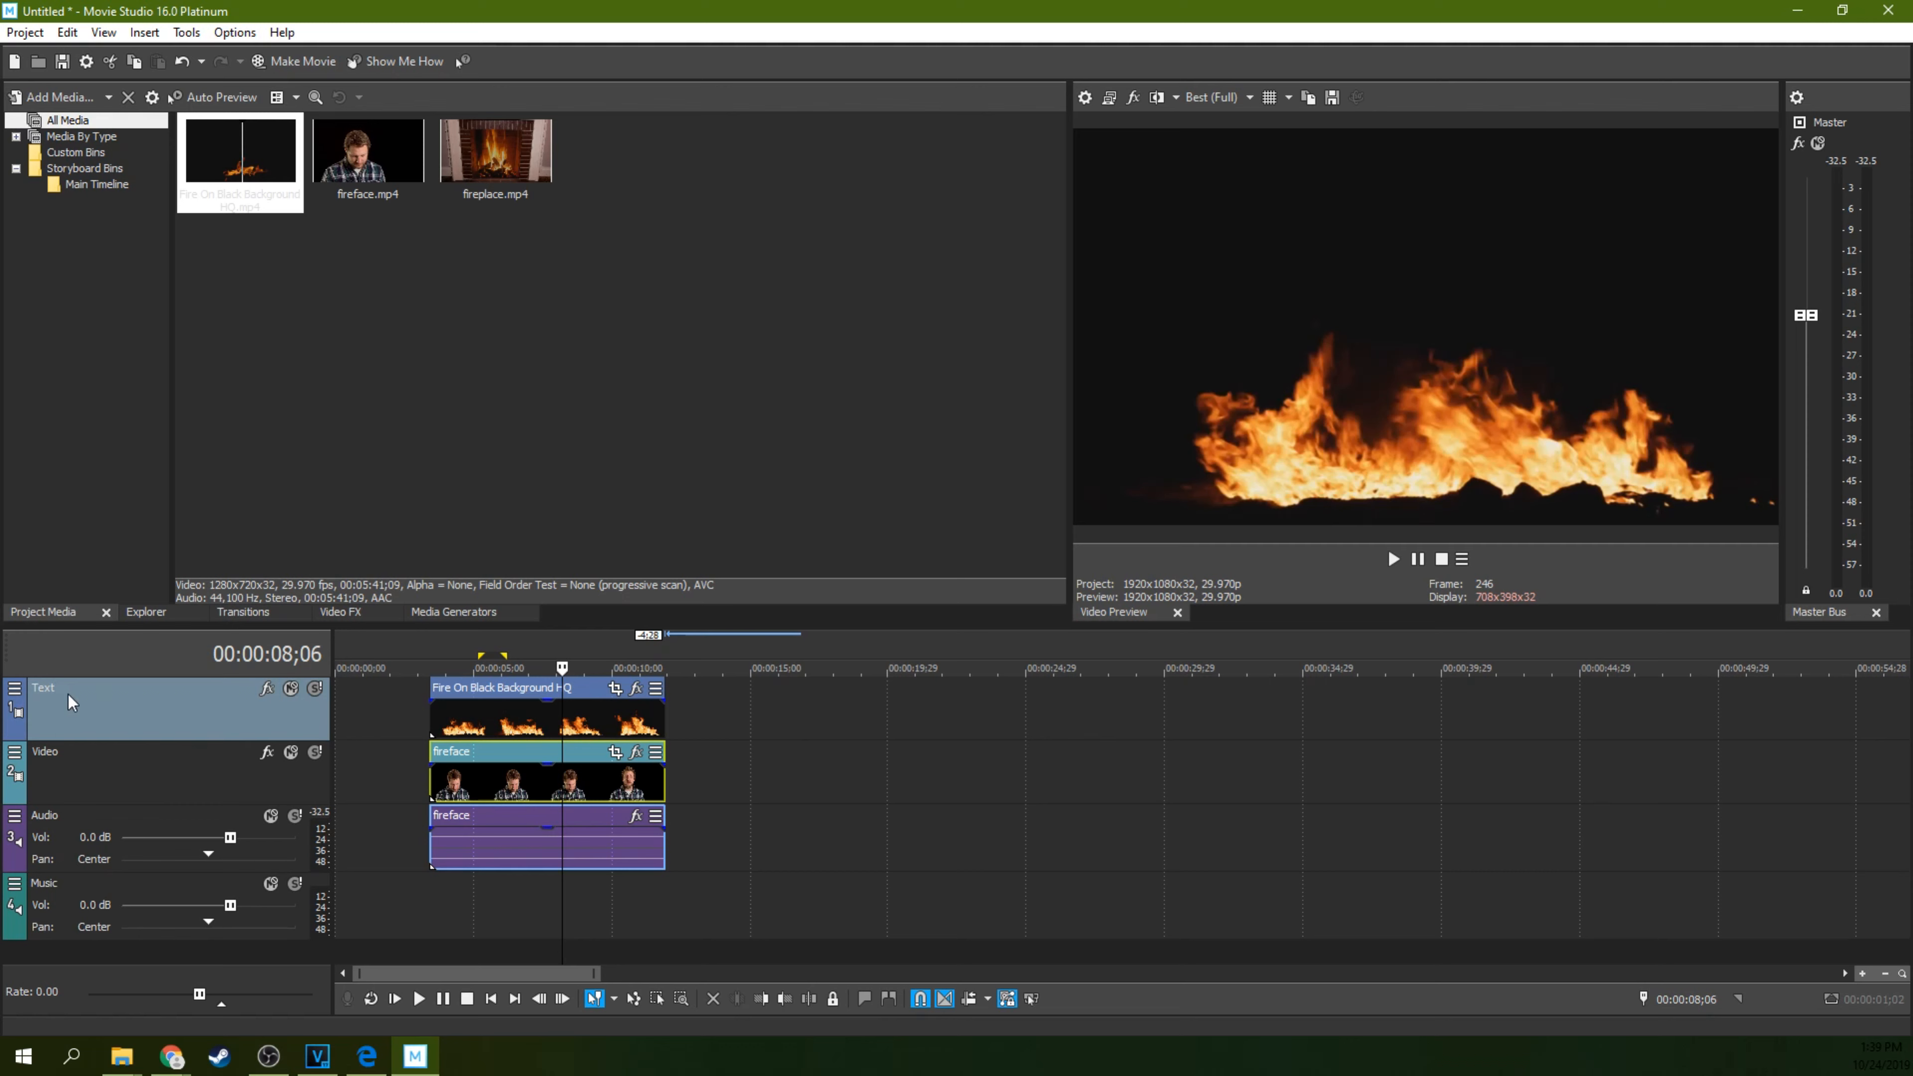
{"action": "left_click", "coordinate": [14, 690]}
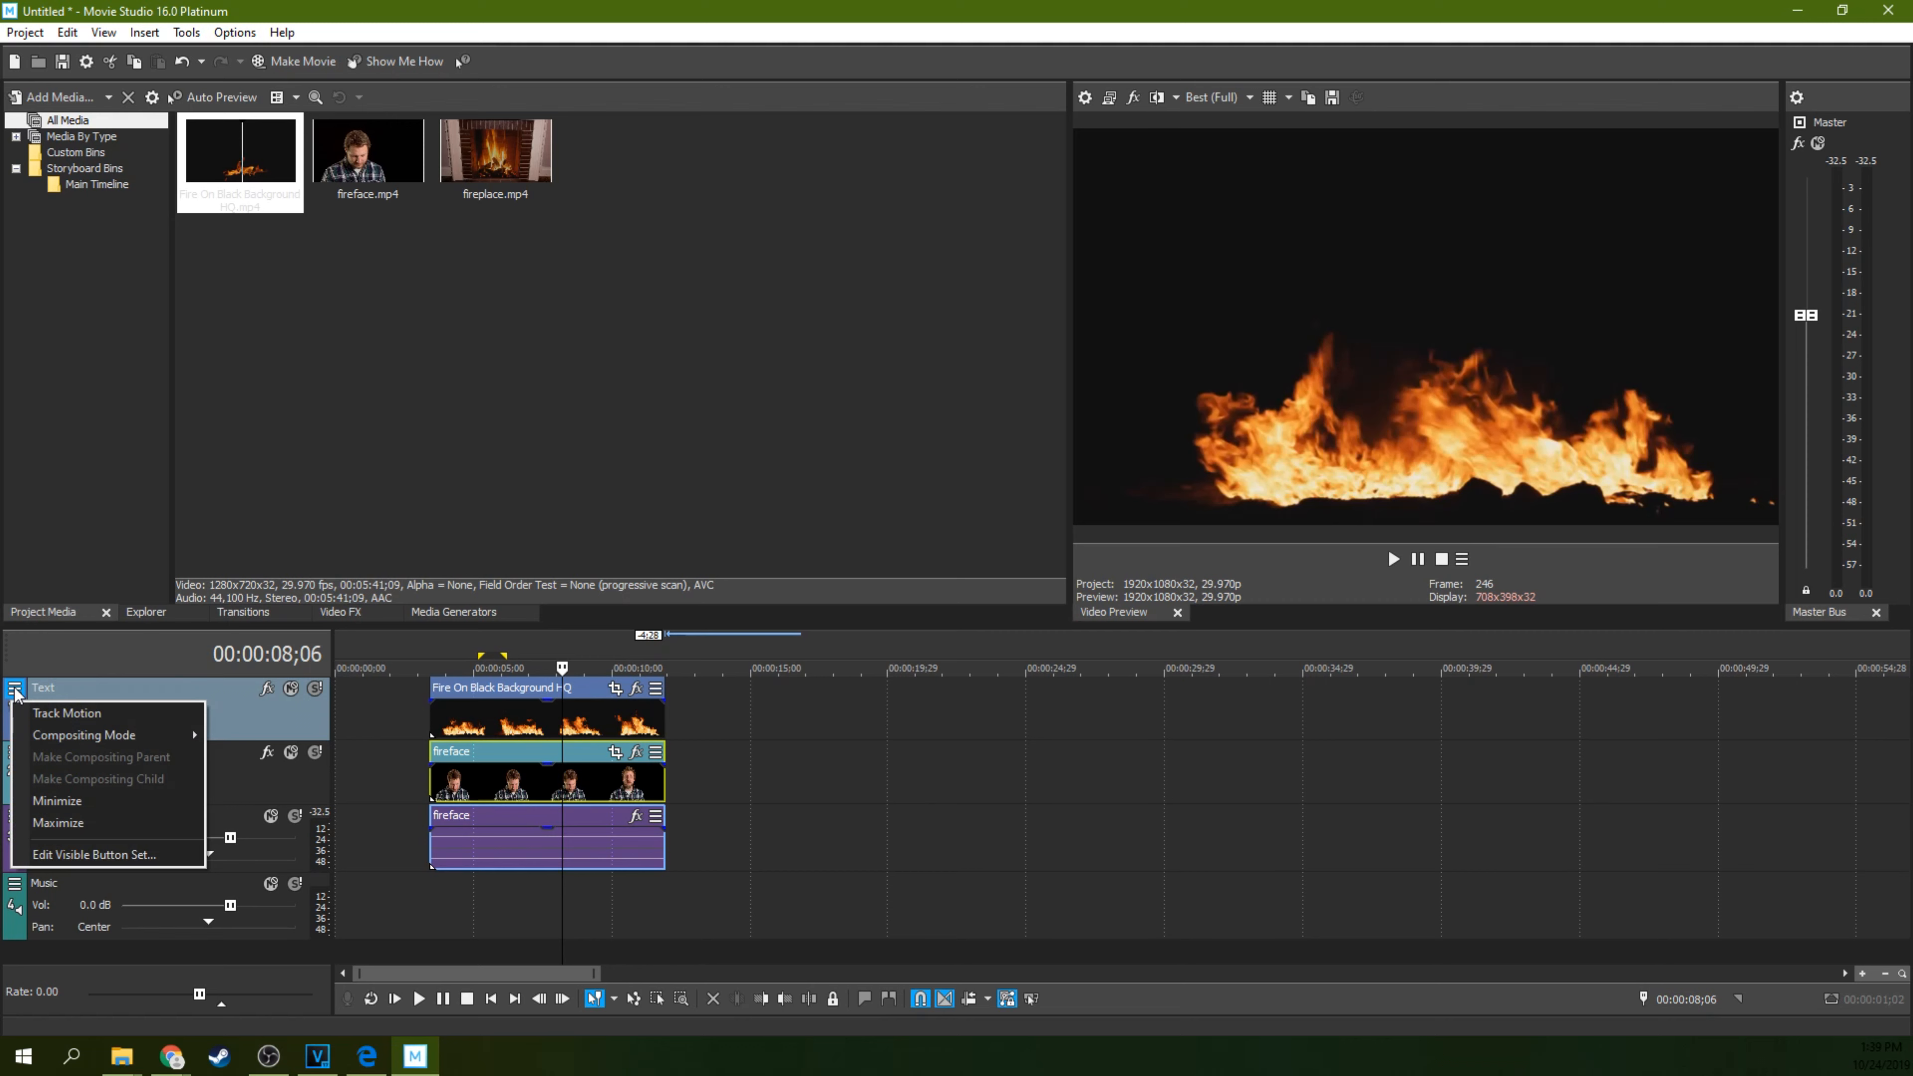
{"action": "mouse_move", "coordinate": [77, 732]}
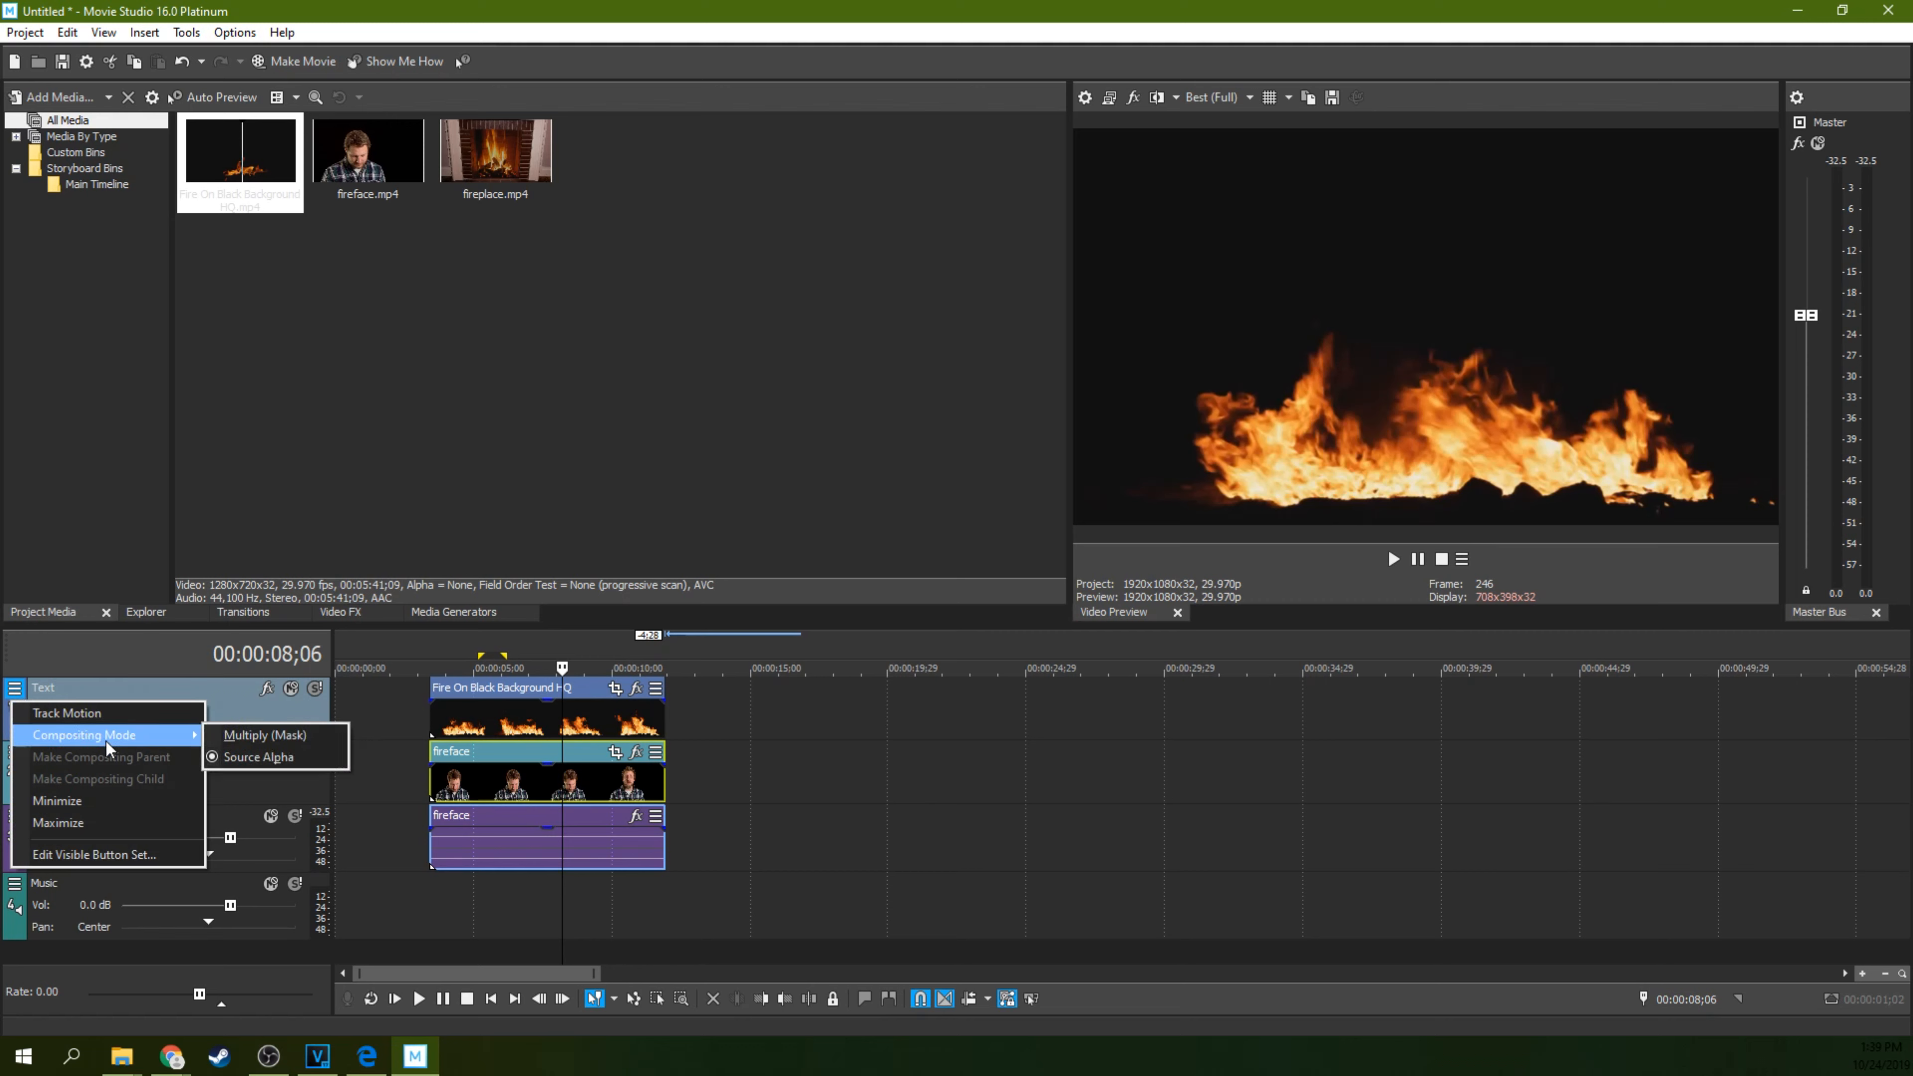
{"action": "left_click", "coordinate": [216, 737]}
Play the multiplied fire and face composite from the beginning of the clips.
{"action": "left_click", "coordinate": [426, 726]}
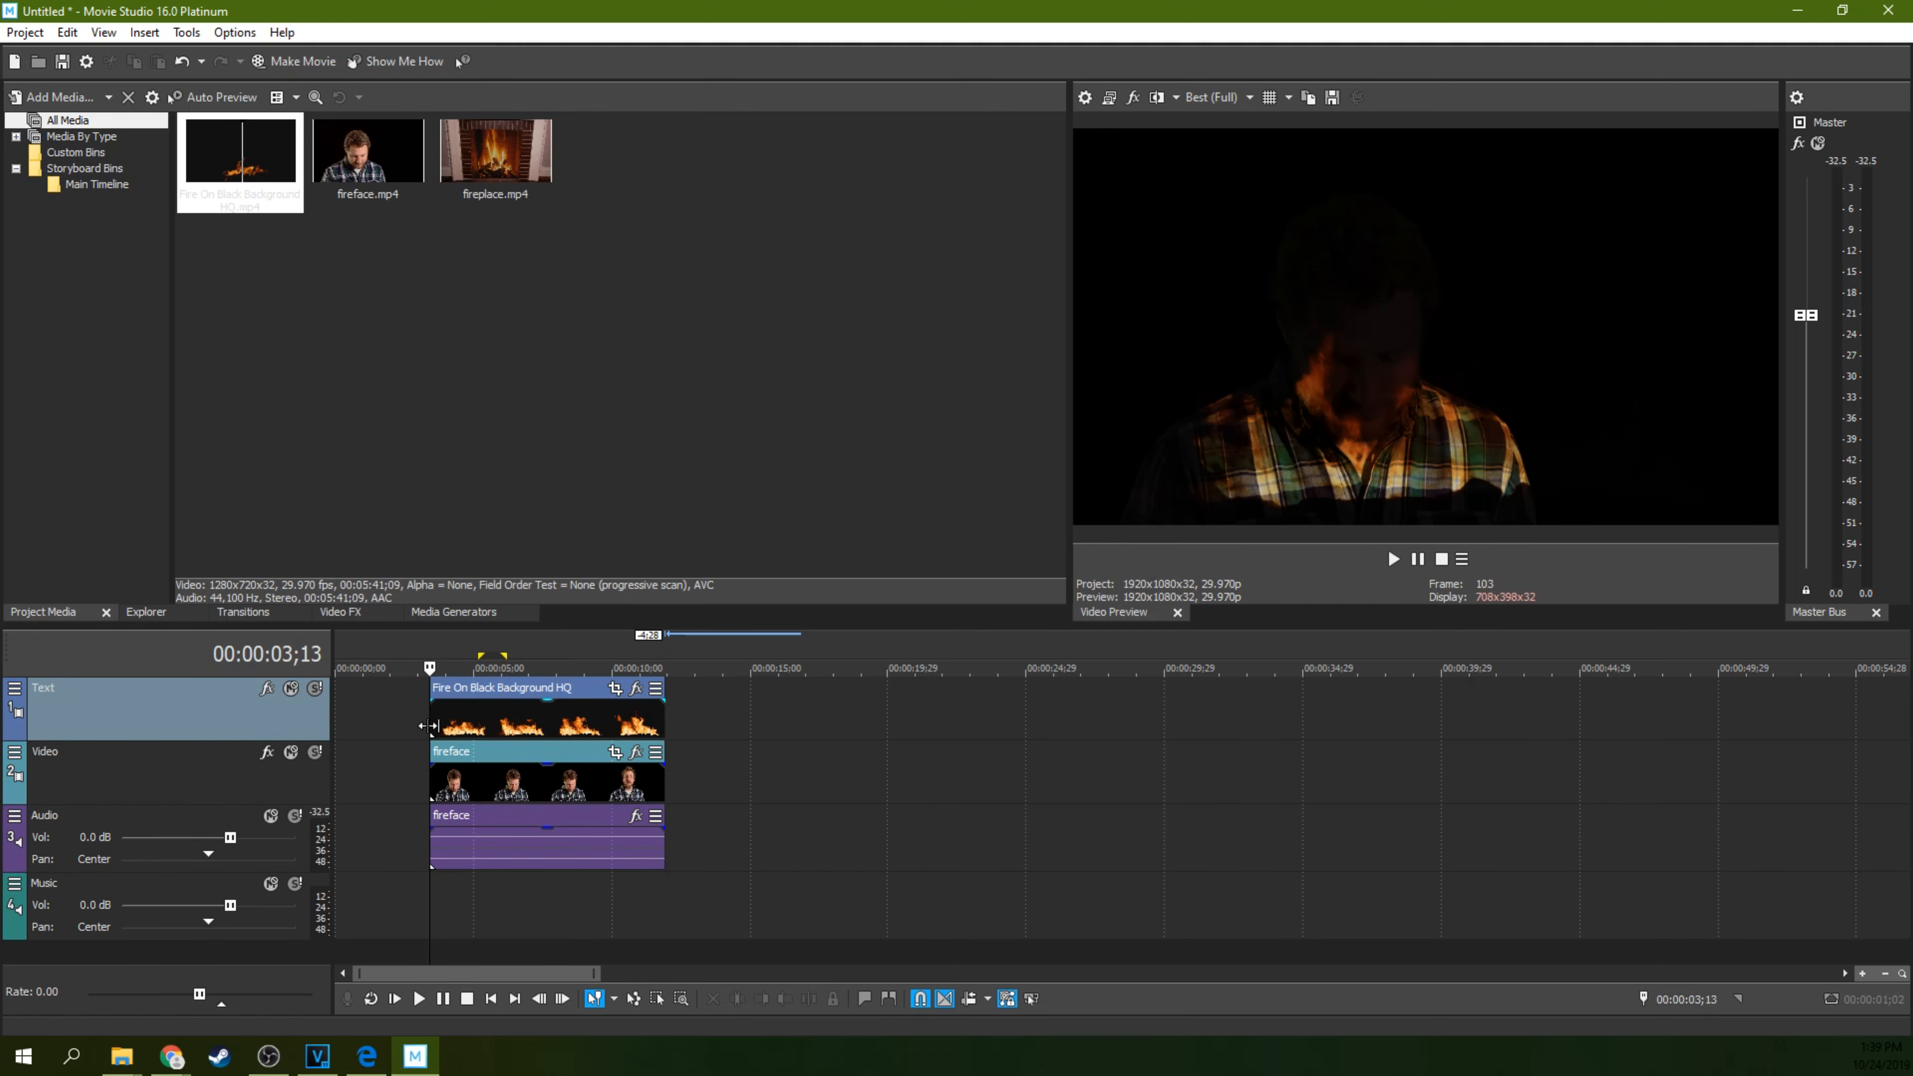
{"action": "key", "text": "space"}
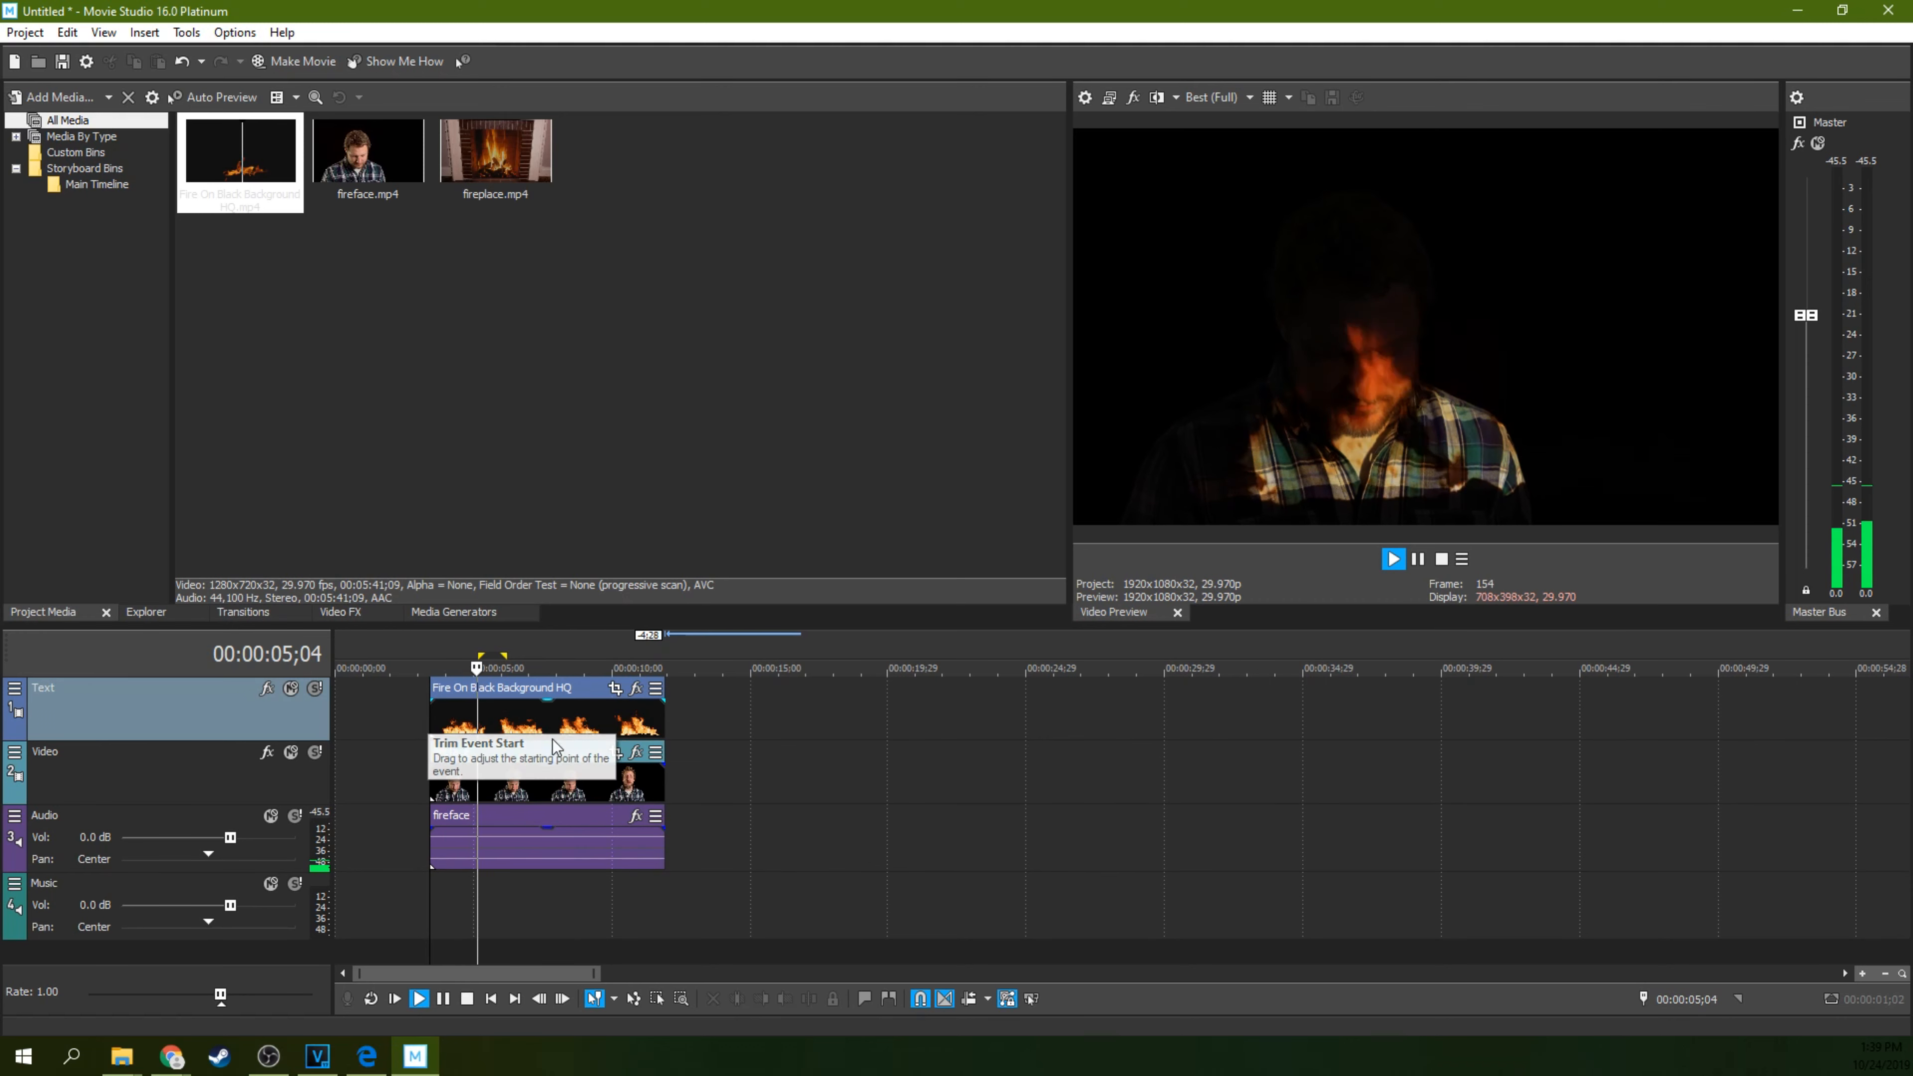
{"action": "left_click", "coordinate": [1419, 561]}
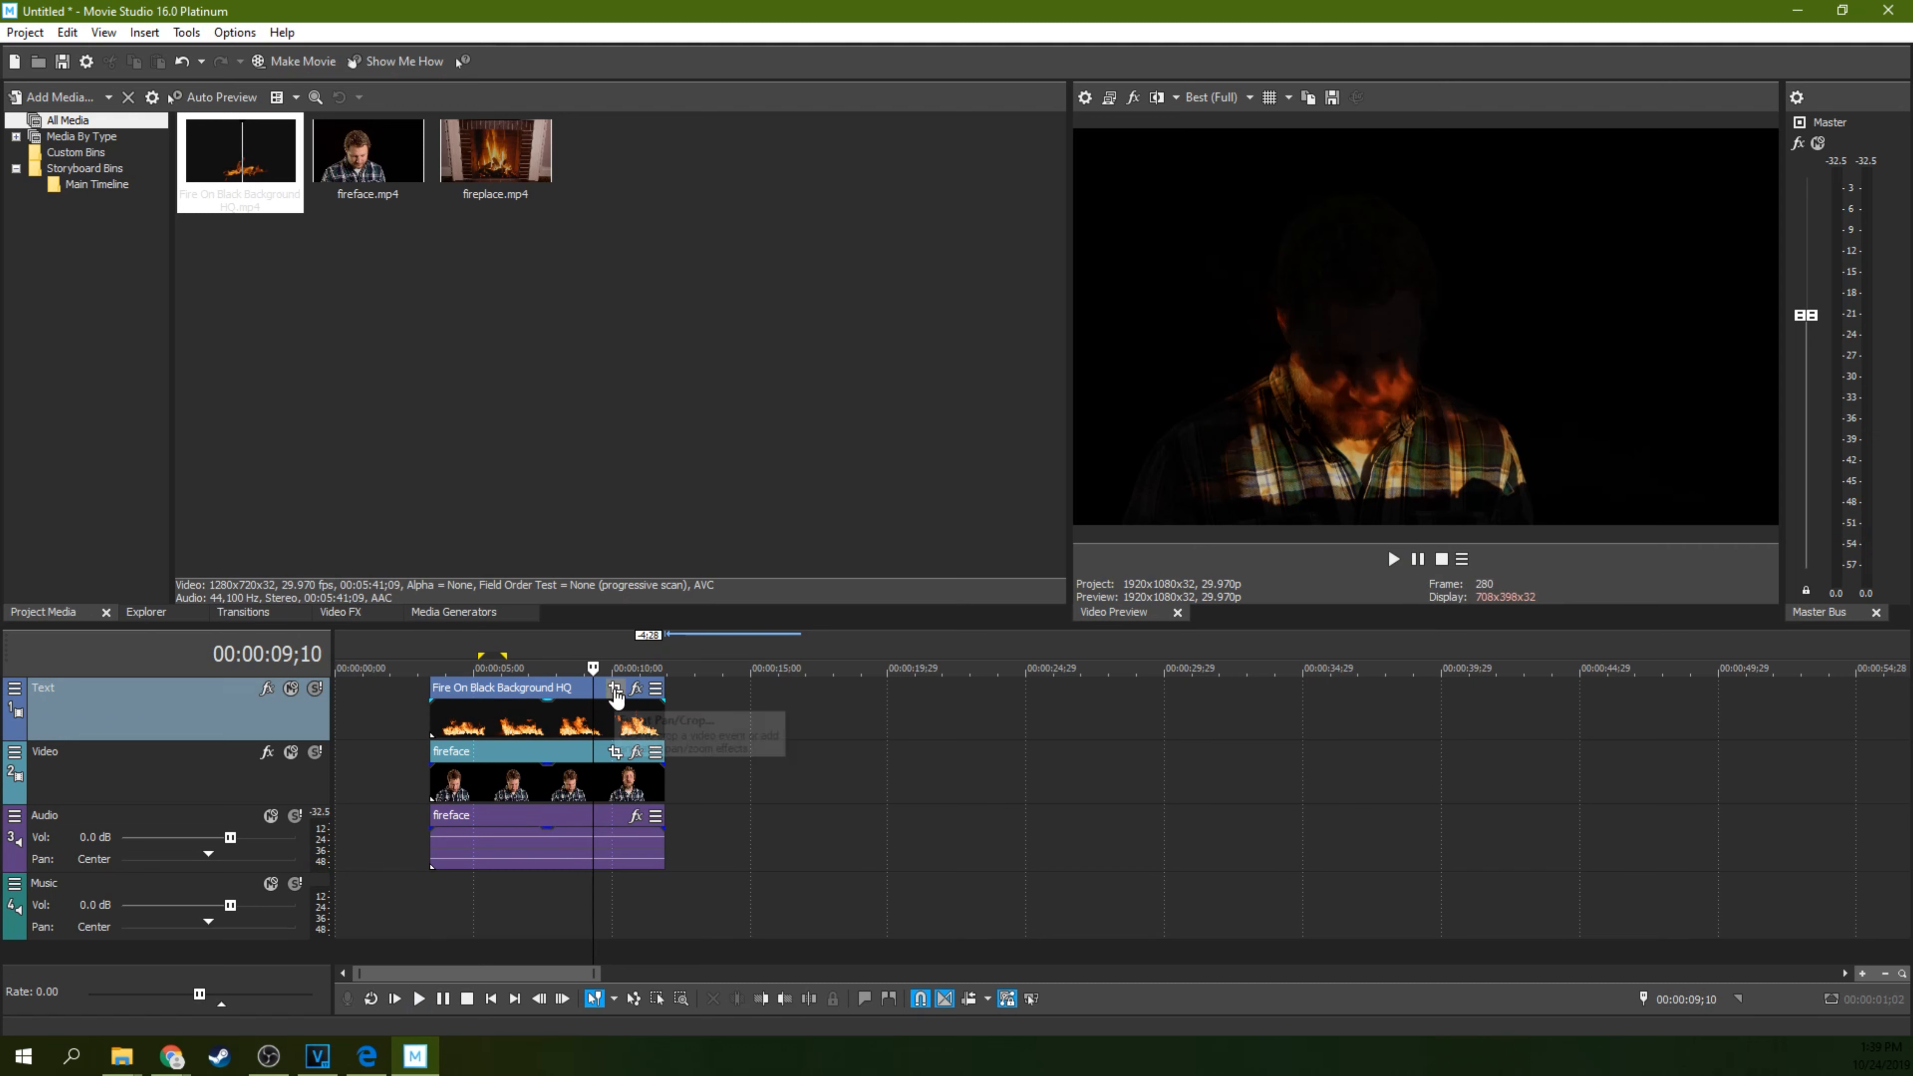
{"action": "scroll", "coordinate": [616, 697], "scroll_direction": "down", "scroll_amount": 5}
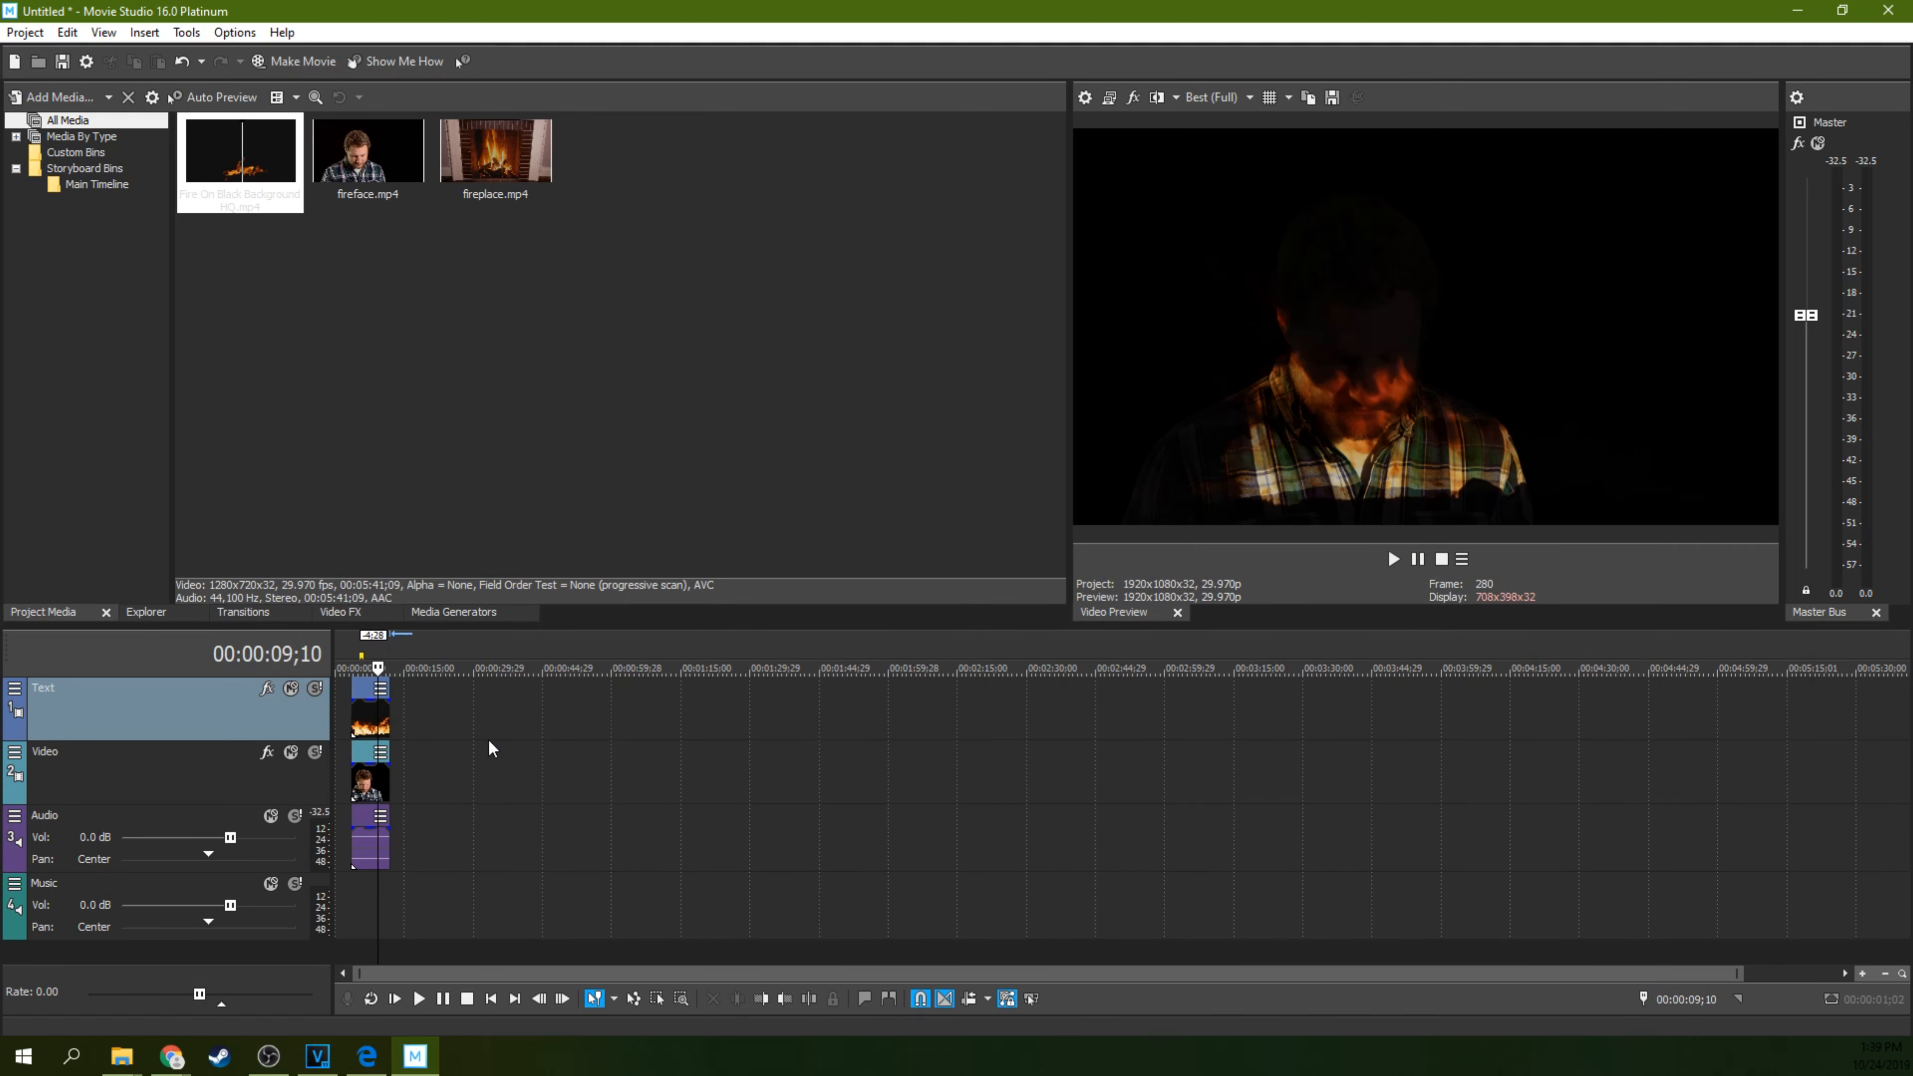
{"action": "scroll", "coordinate": [494, 749], "scroll_direction": "up", "scroll_amount": 2}
{"action": "scroll", "coordinate": [494, 749], "scroll_direction": "up", "scroll_amount": 3}
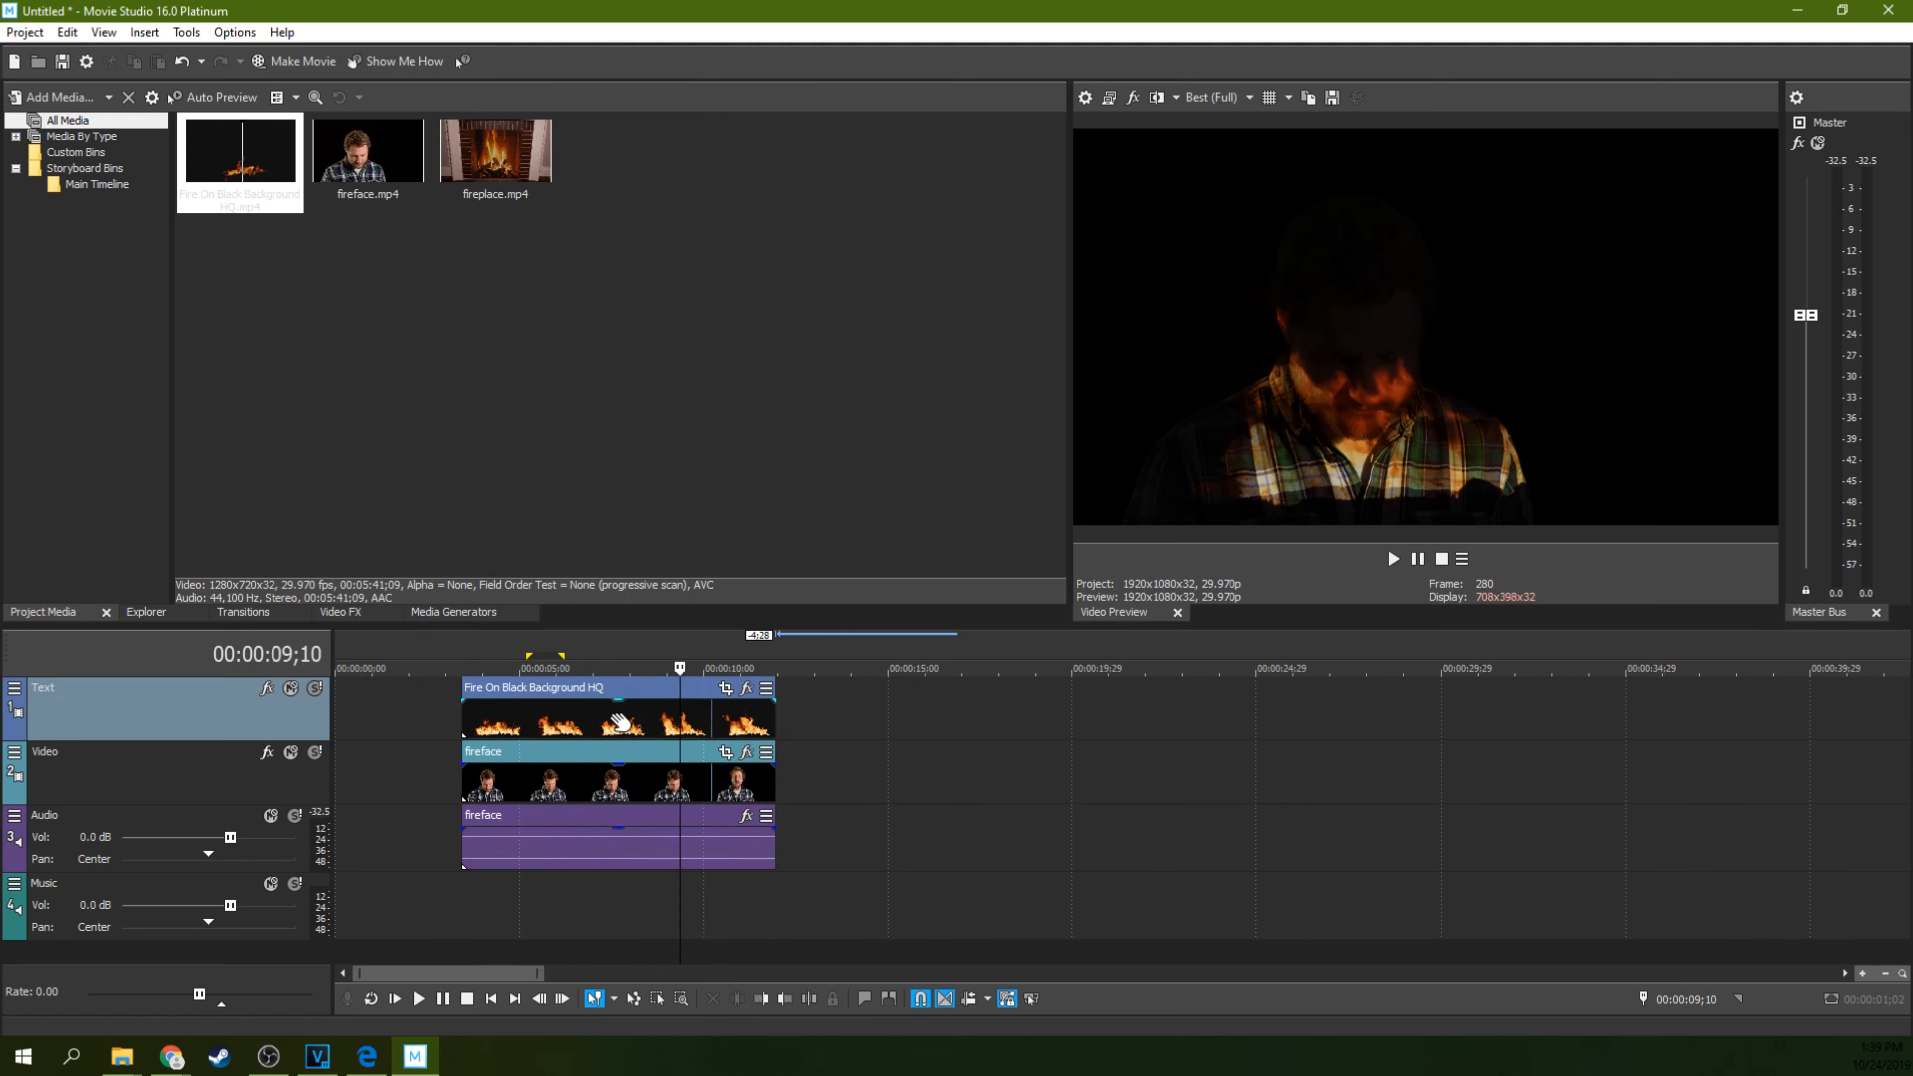
Pan and crop the fire clip to a frame 1,029.0 wide and 490.8 high, centred at X 705.5 and Y 430.9.
{"action": "left_click", "coordinate": [723, 691]}
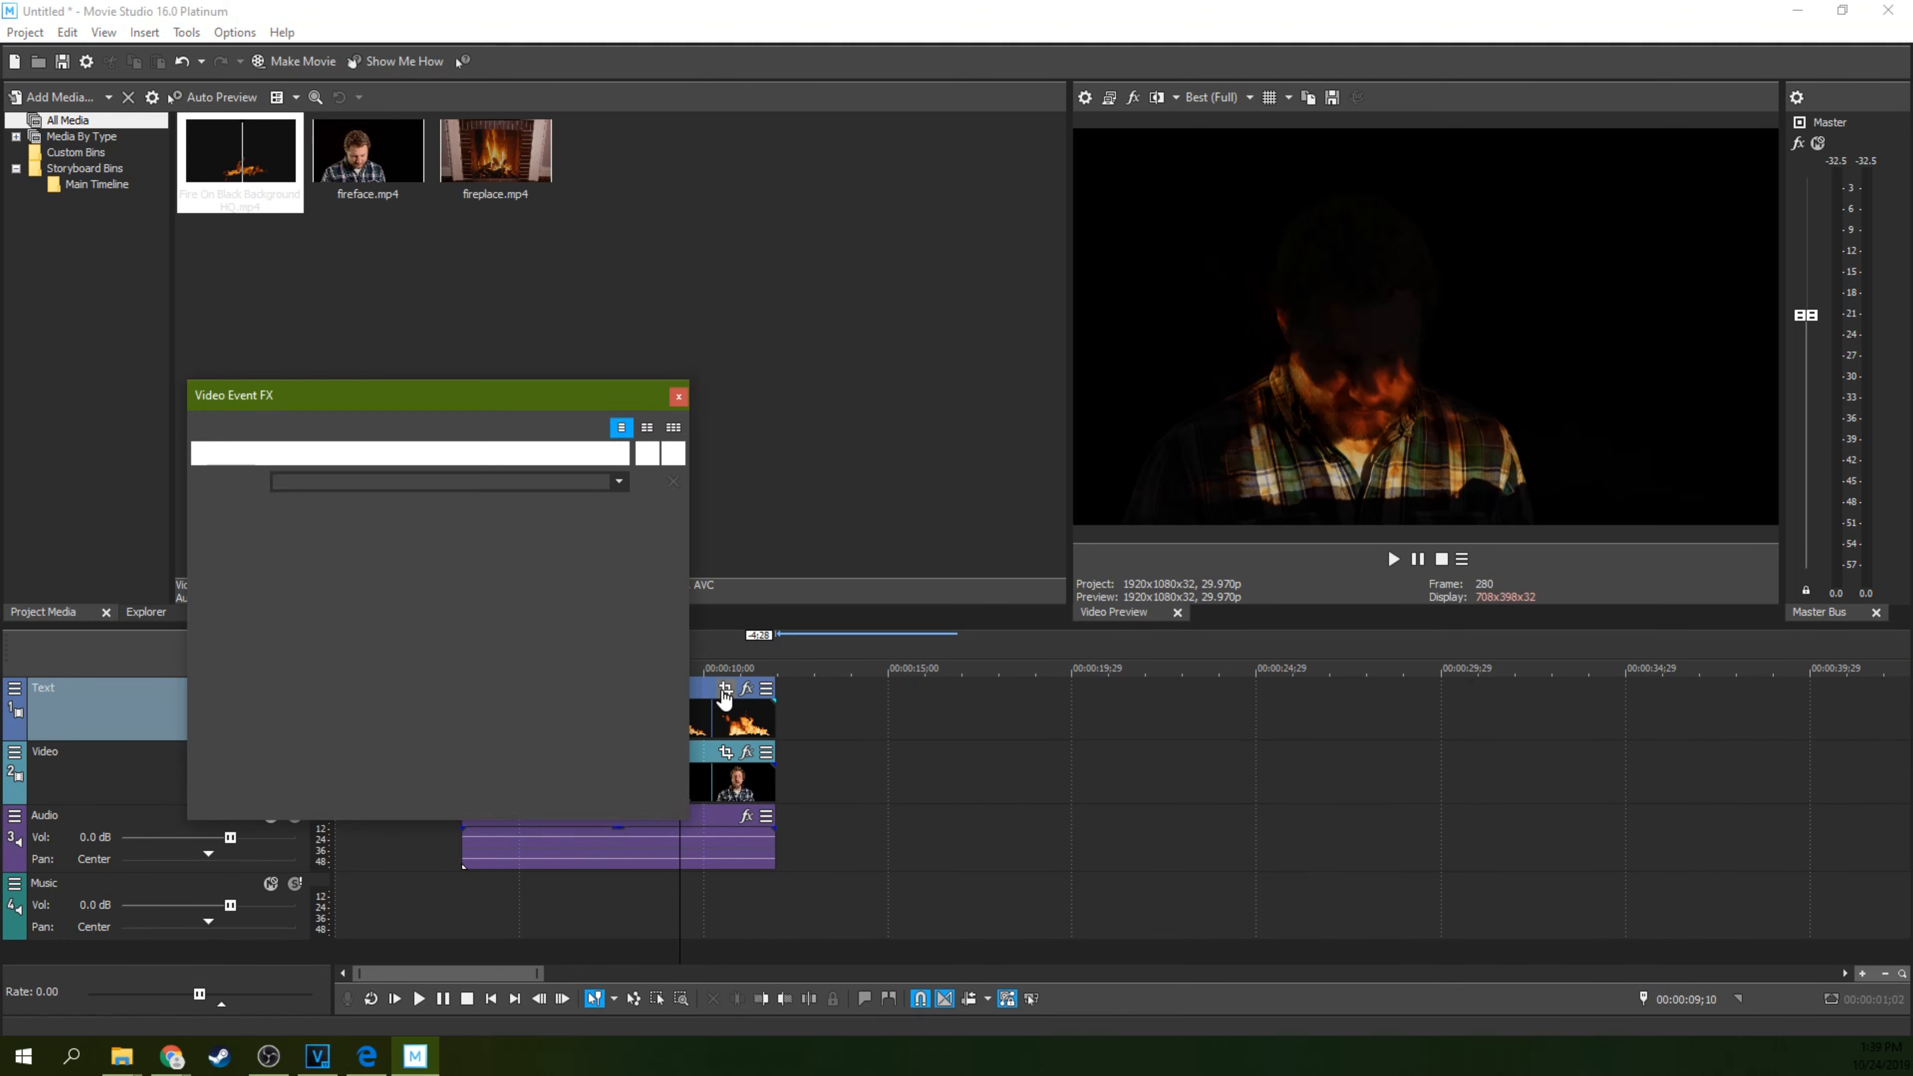
{"action": "left_click_drag", "start_coordinate": [683, 407], "coordinate": [653, 392]}
{"action": "left_click_drag", "start_coordinate": [847, 596], "coordinate": [824, 617]}
{"action": "left_click_drag", "start_coordinate": [789, 633], "coordinate": [800, 646]}
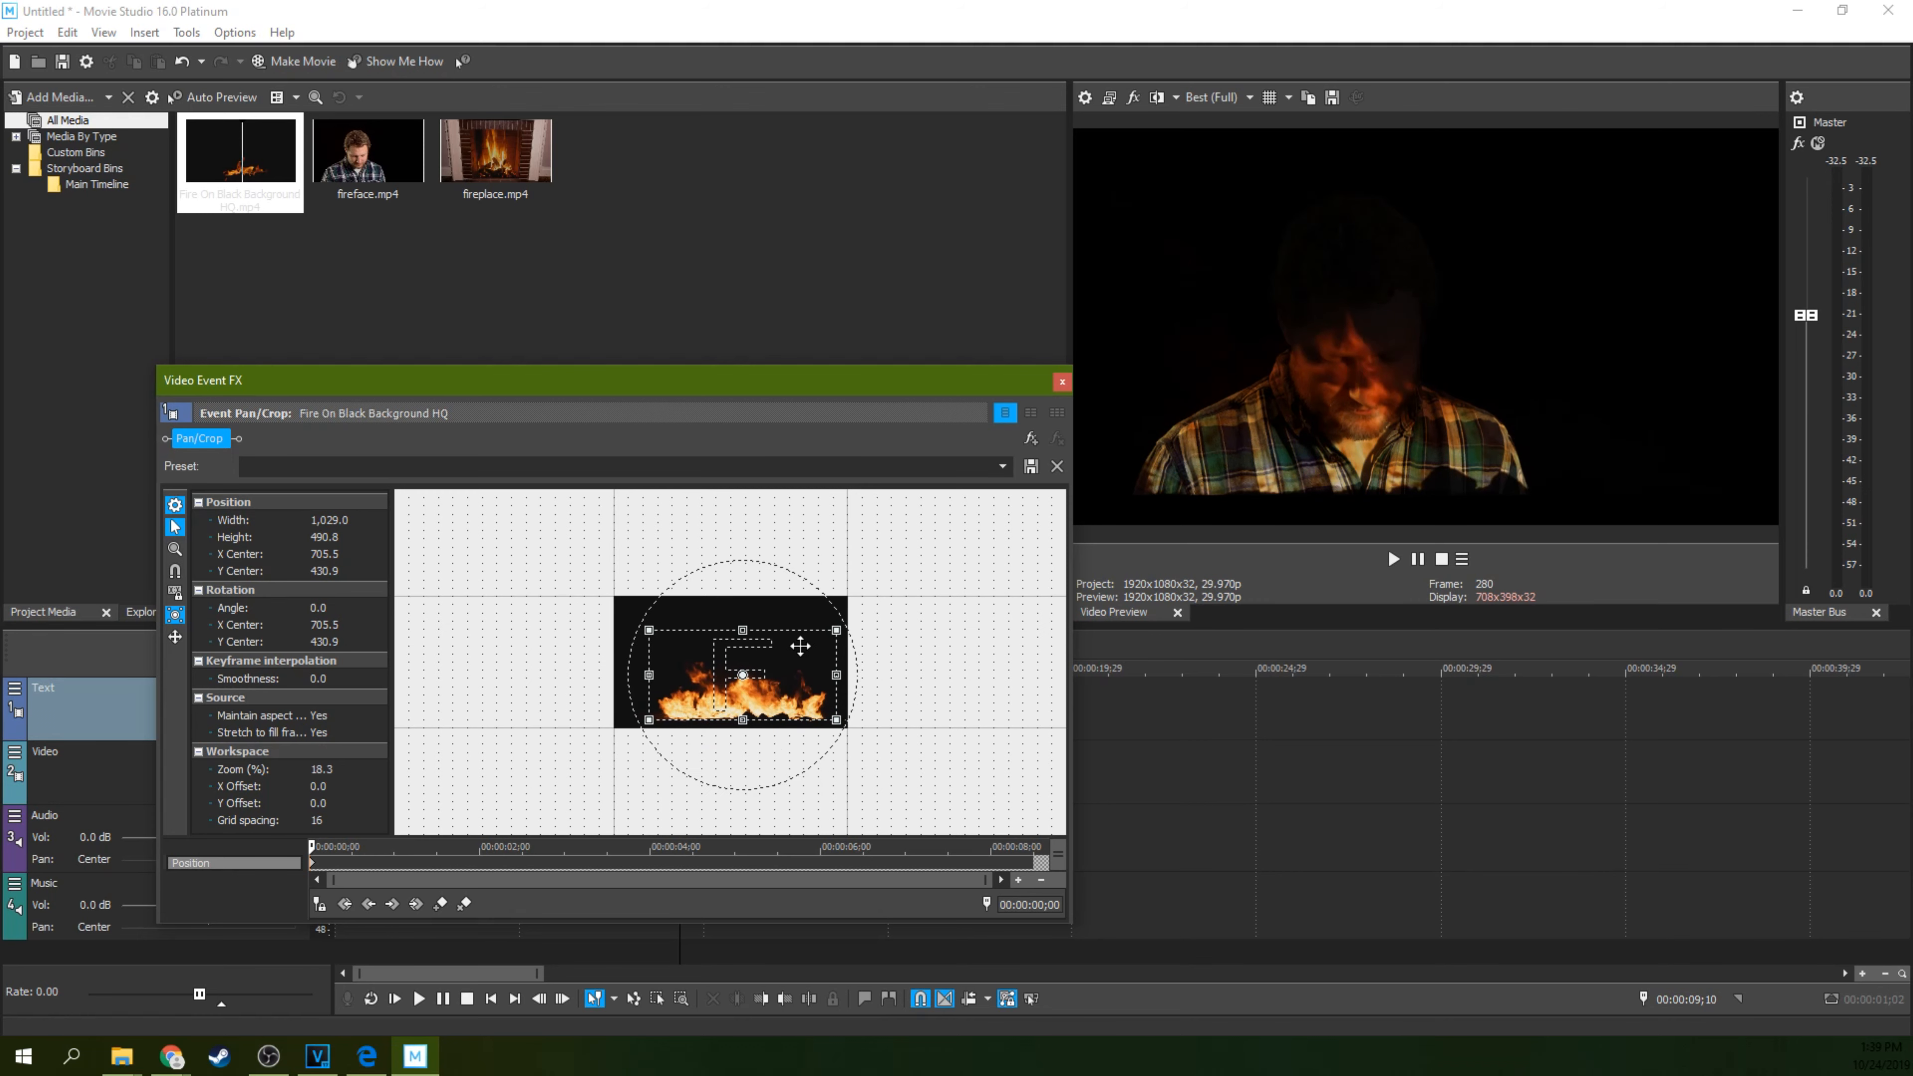
{"action": "left_click", "coordinate": [1061, 382]}
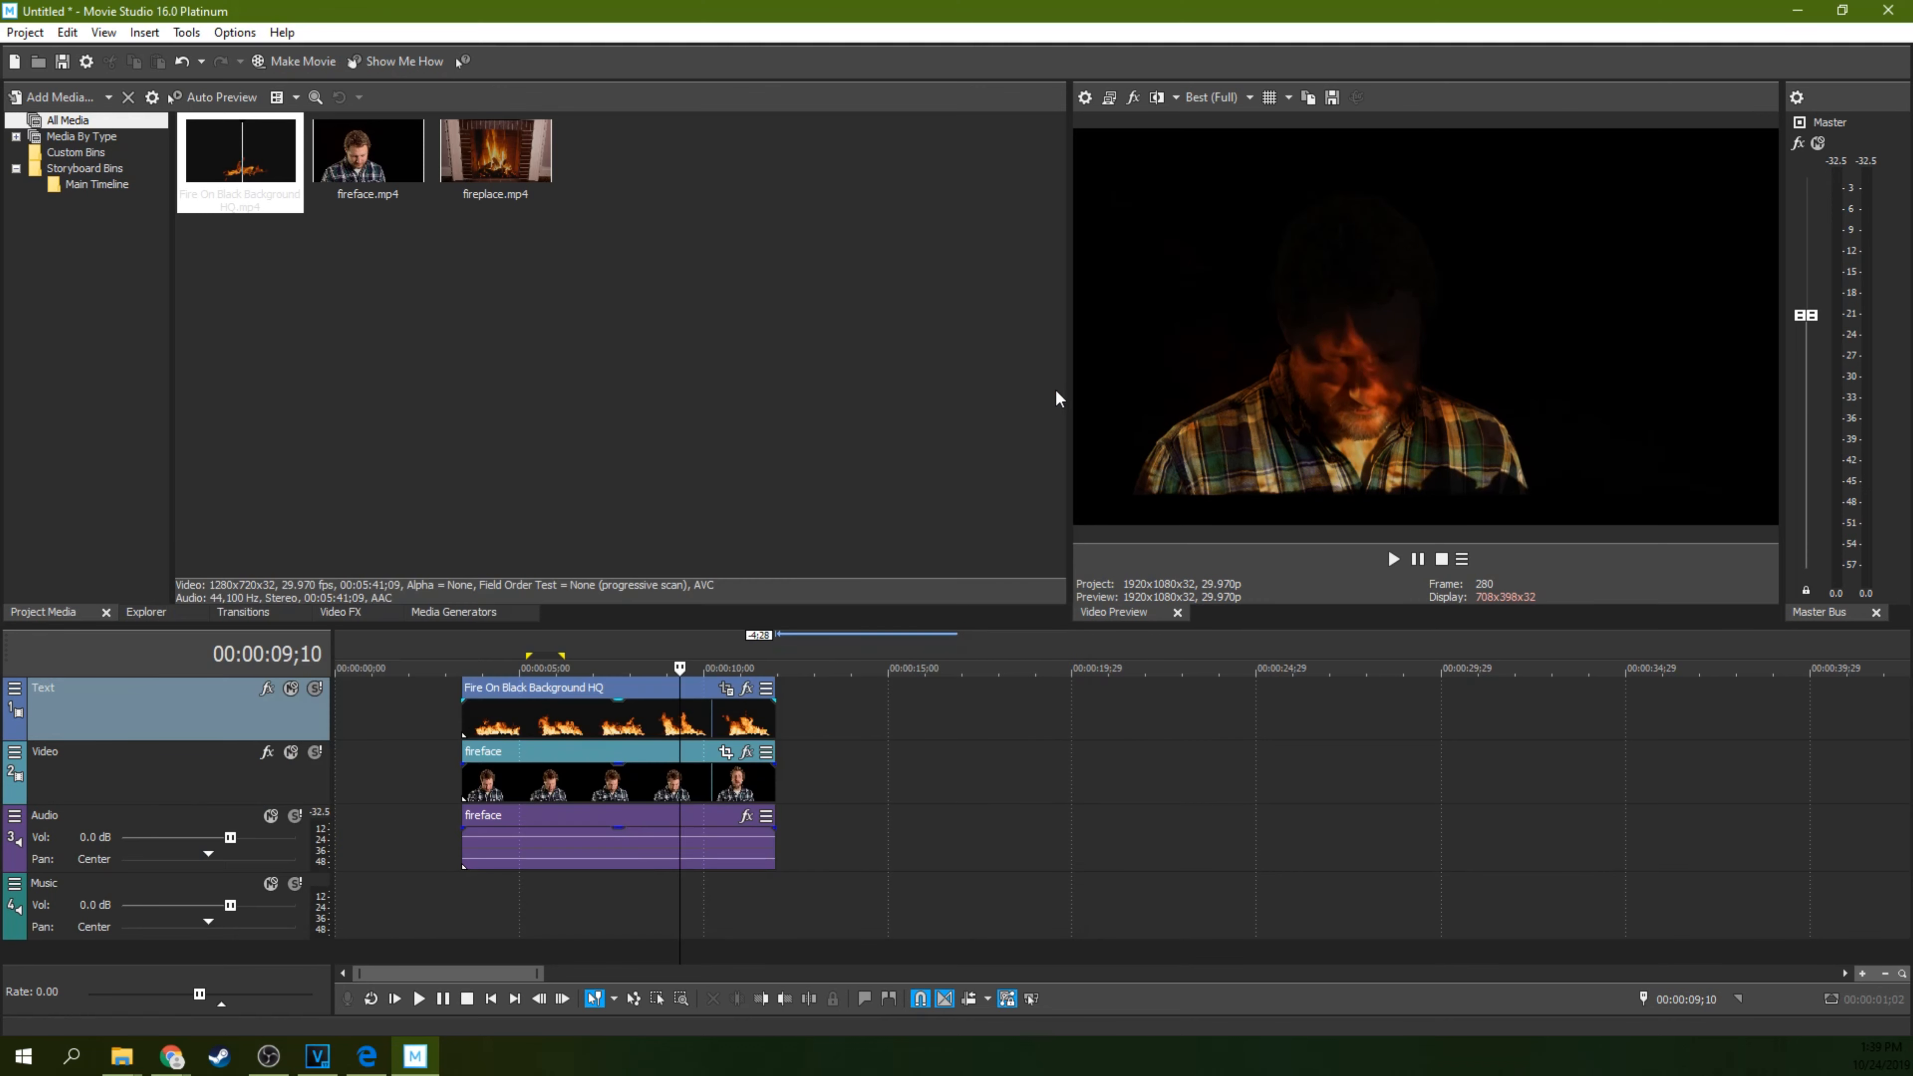
Play the composite from the start of the clips to check the reframed fire on the face.
{"action": "left_click", "coordinate": [465, 722]}
{"action": "key", "text": "space"}
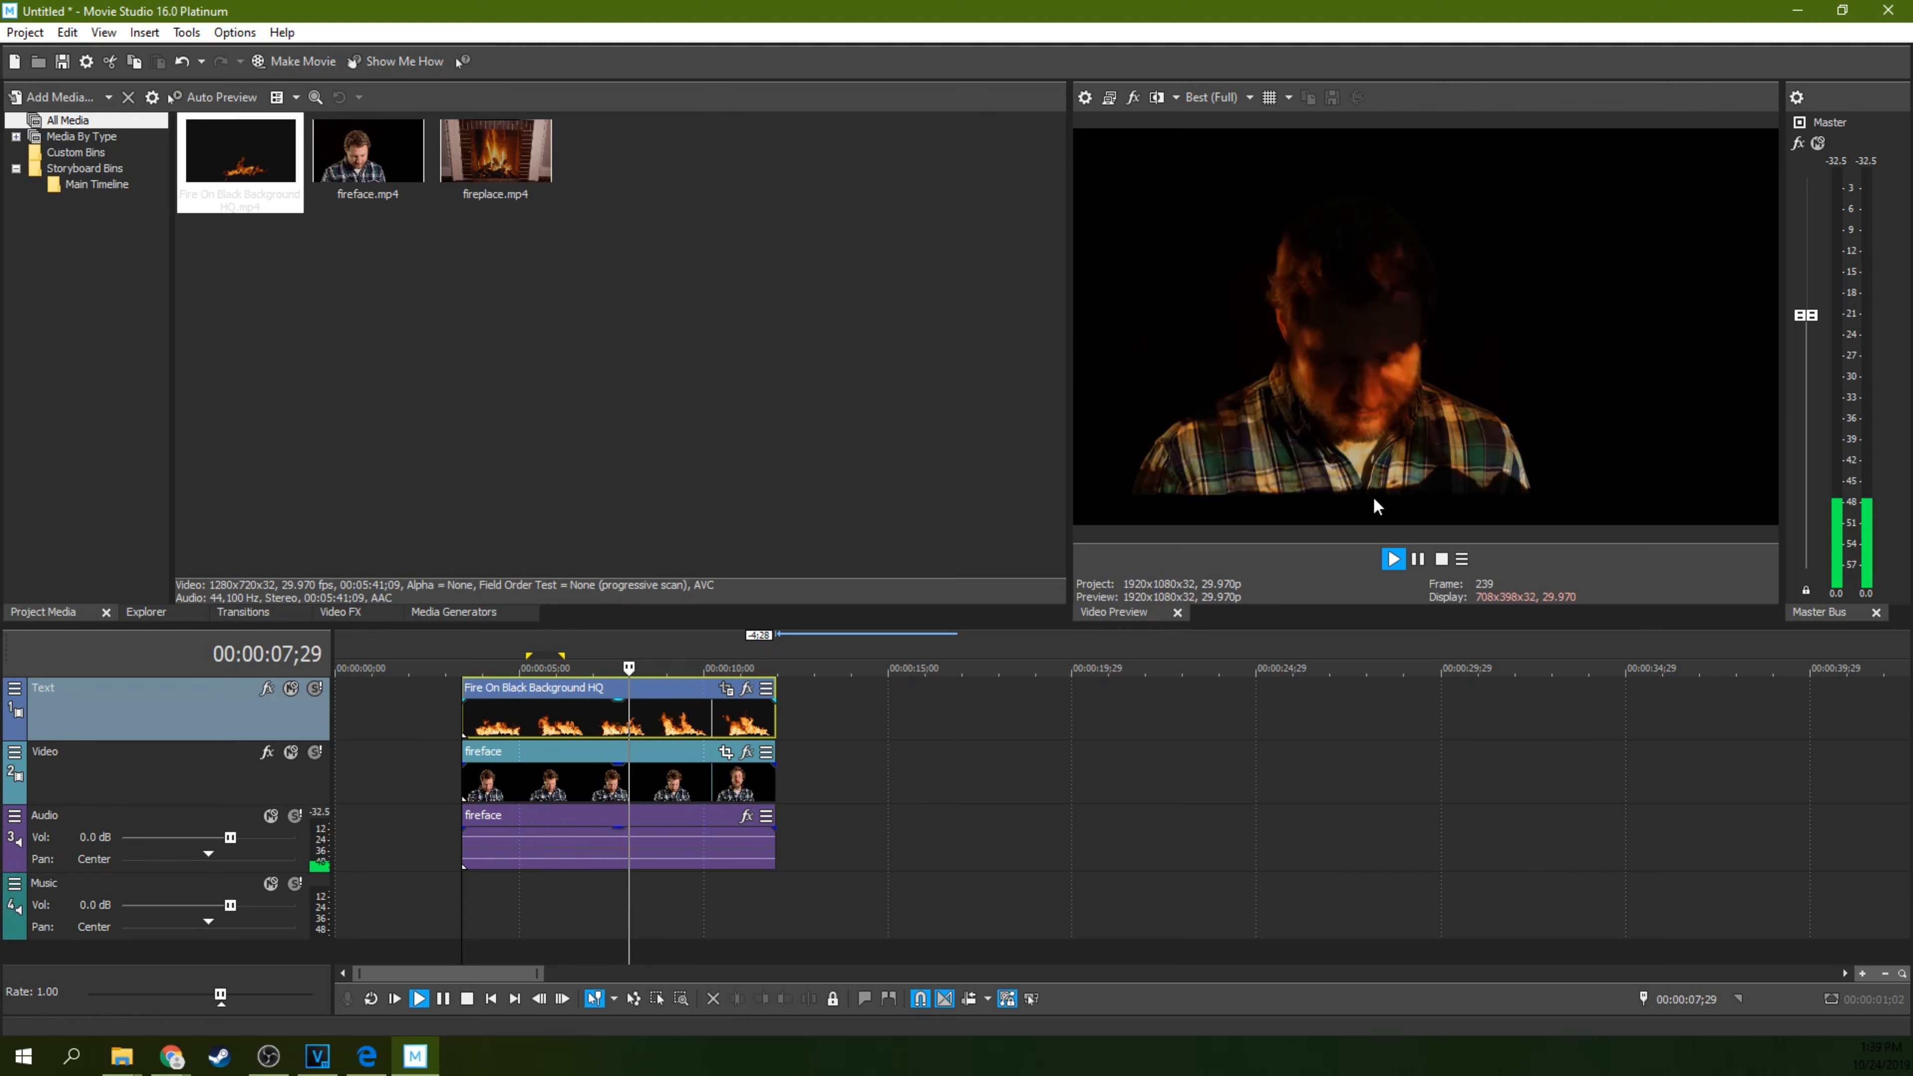
{"action": "left_click", "coordinate": [1418, 560]}
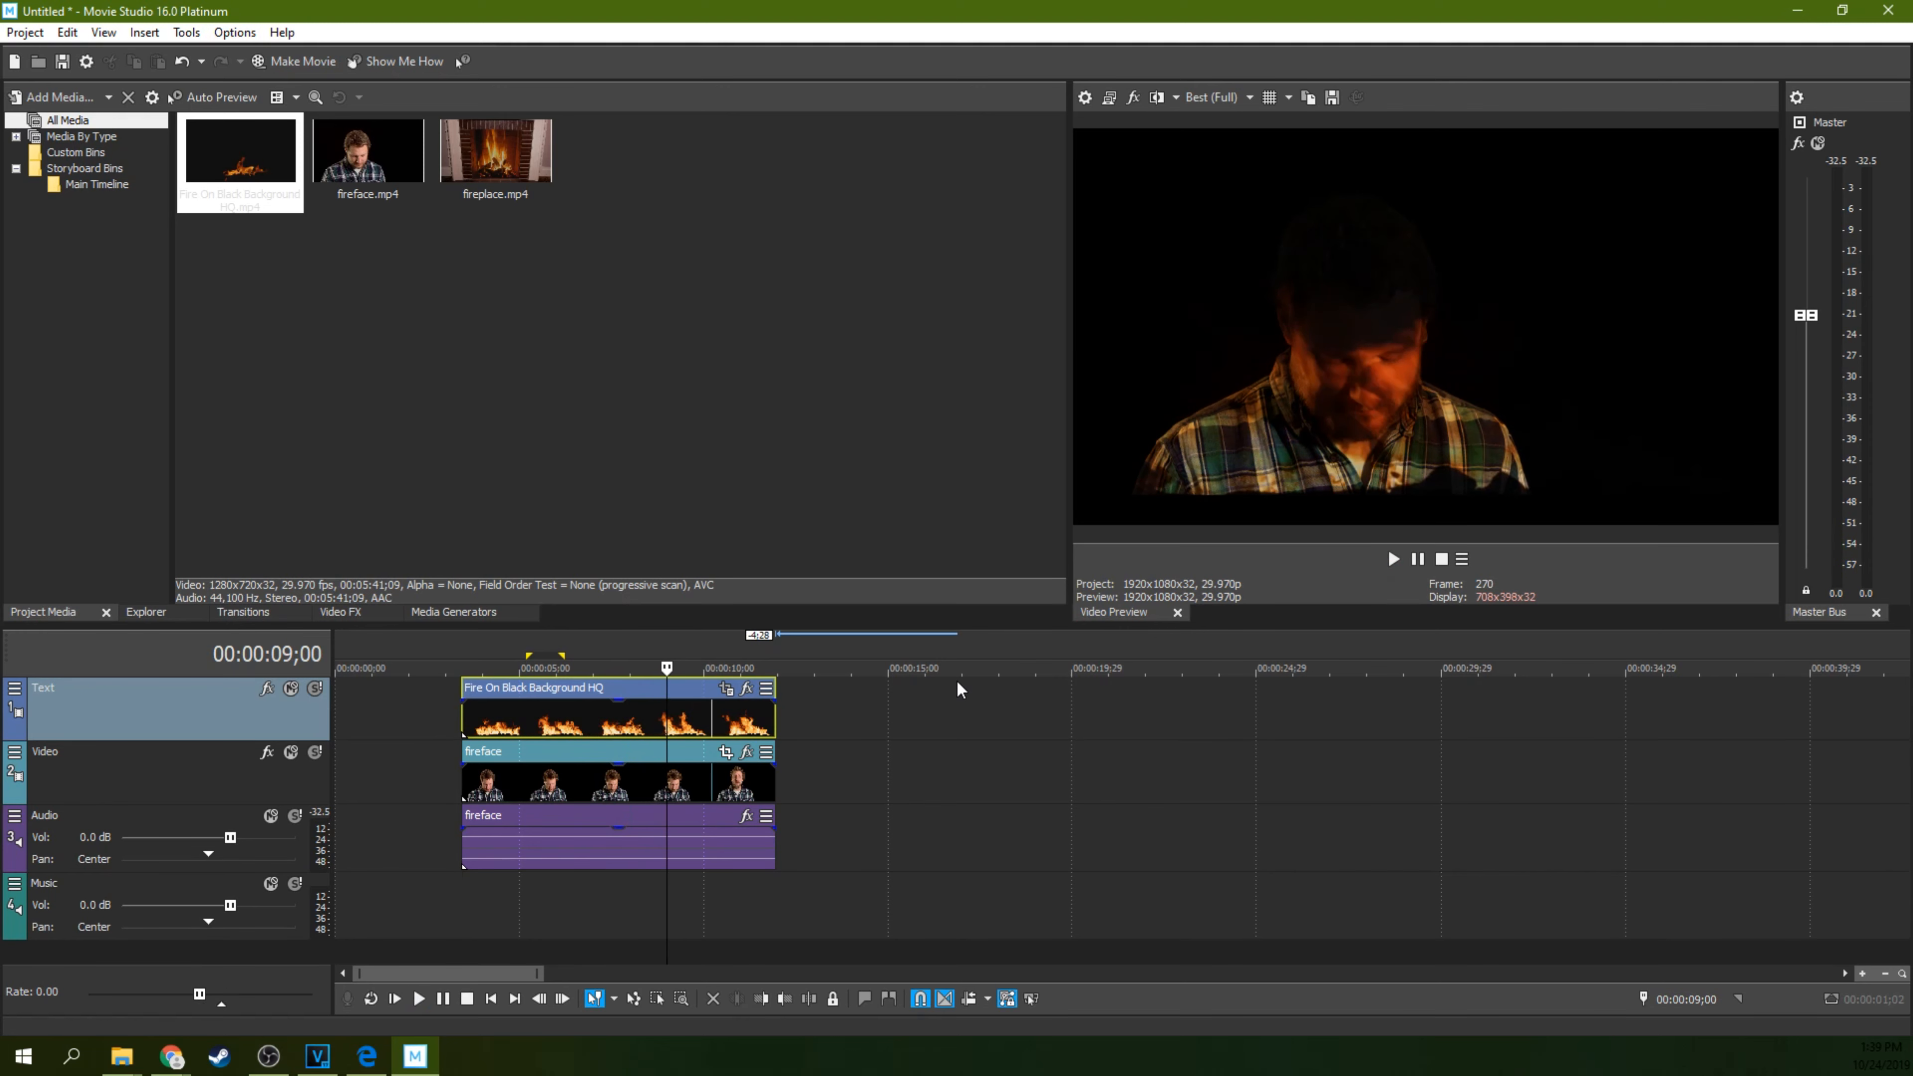
Try the Black and White video effect on the fireface clip on the Video track and remove it.
{"action": "left_click", "coordinate": [631, 726]}
{"action": "left_click", "coordinate": [340, 612]}
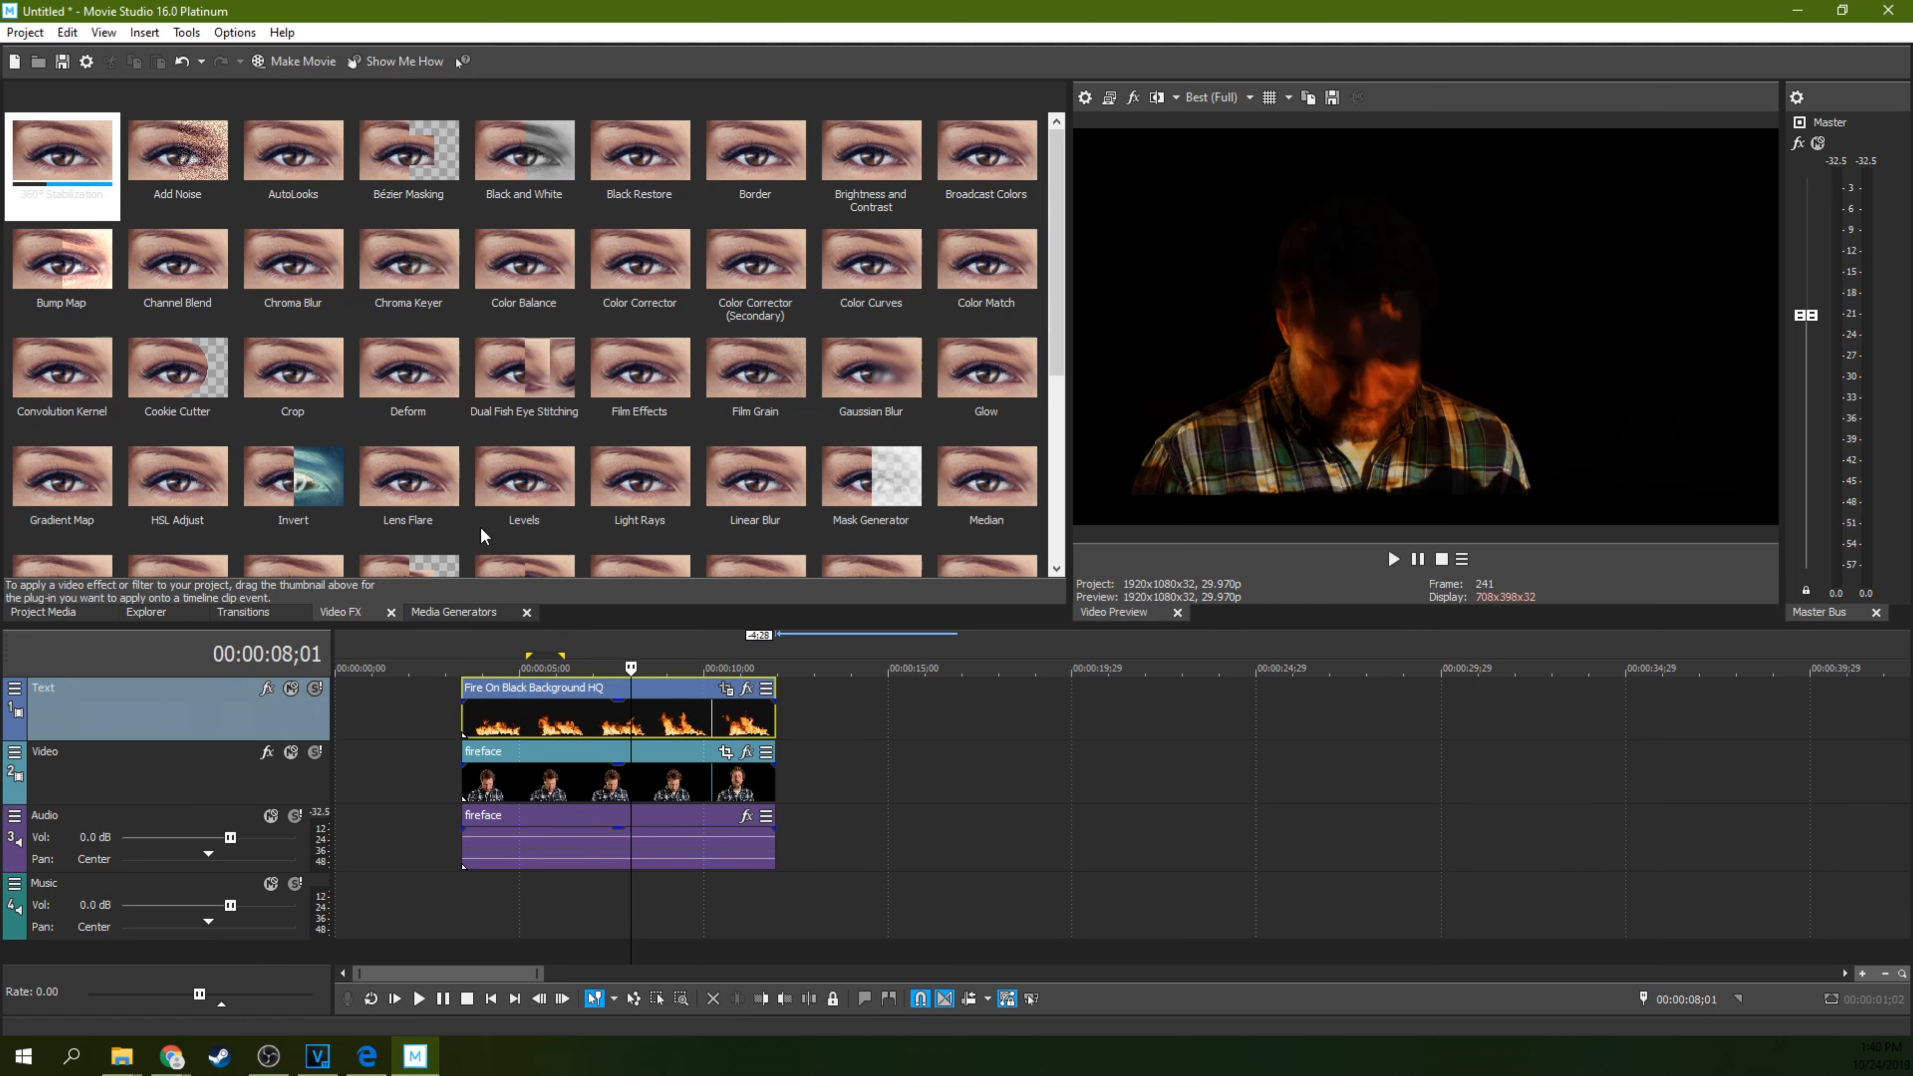
{"action": "left_click_drag", "start_coordinate": [517, 158], "coordinate": [633, 796]}
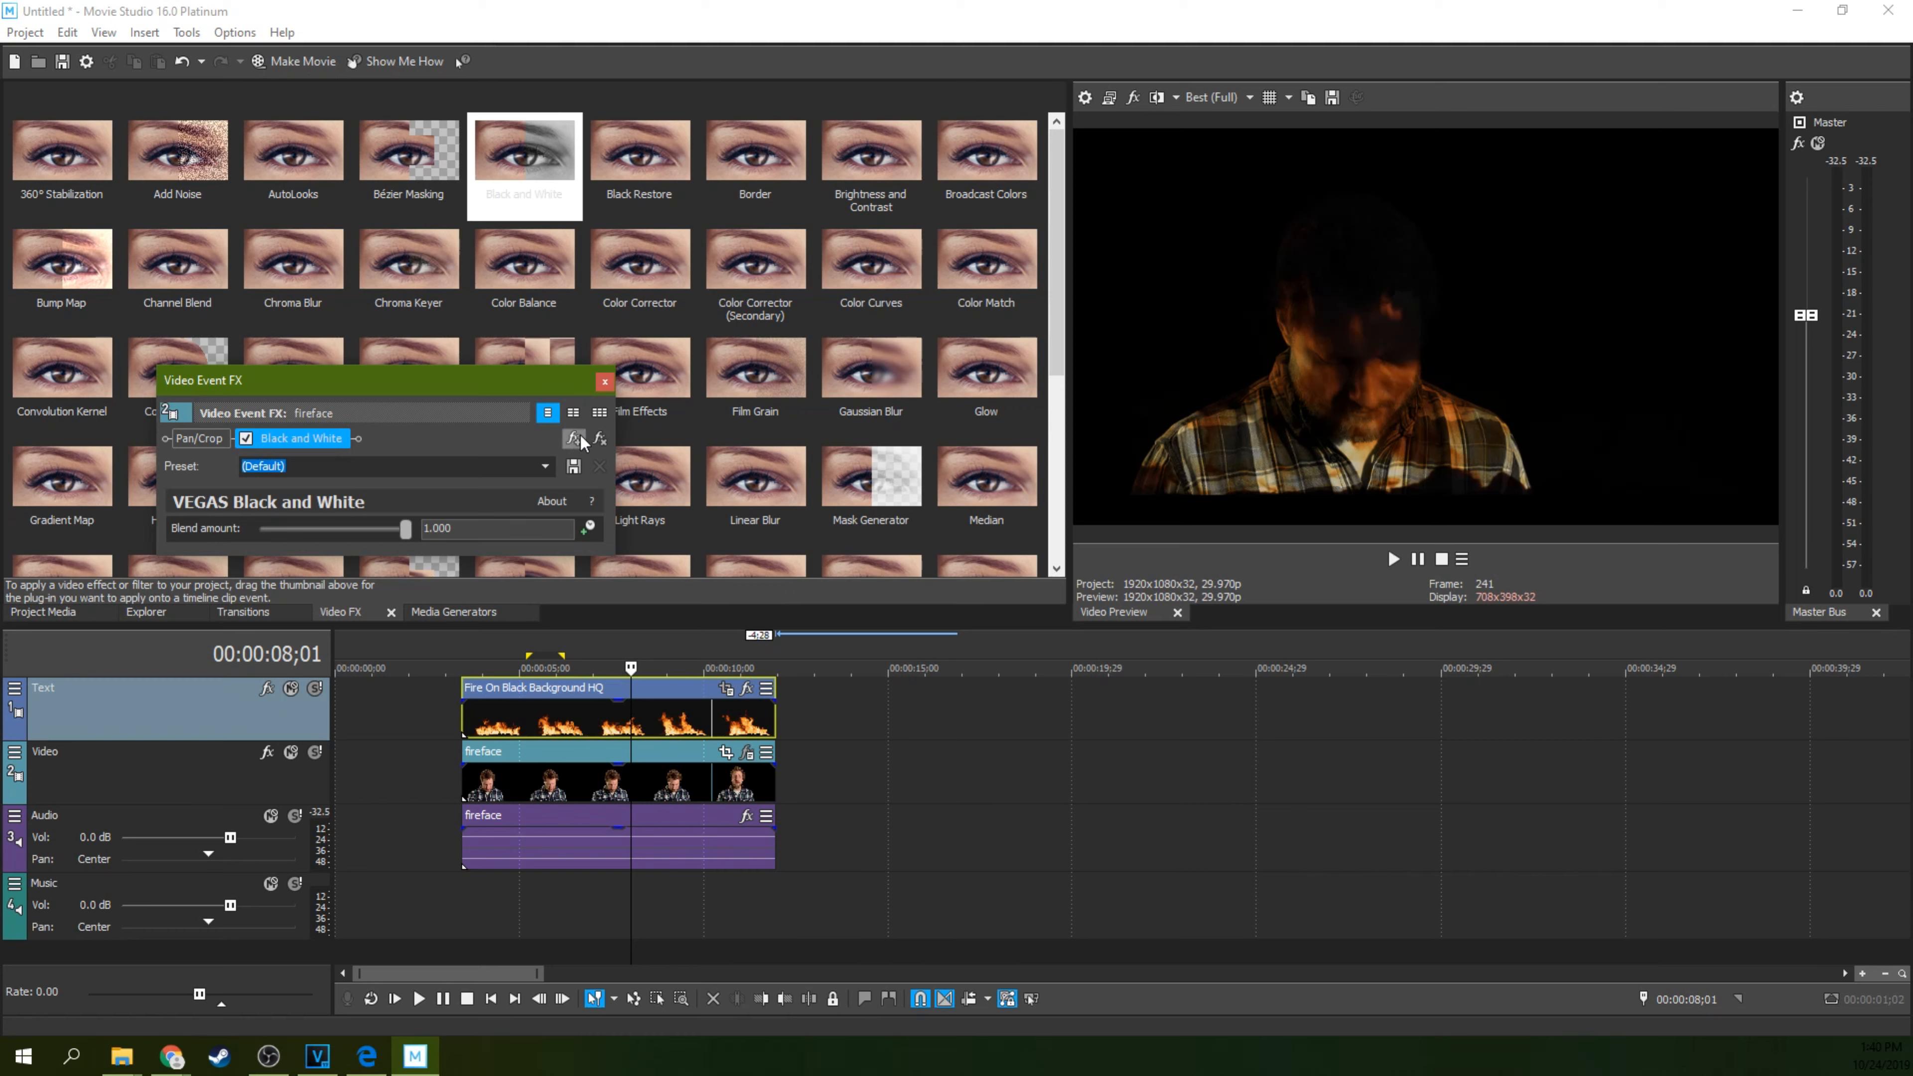
{"action": "left_click", "coordinate": [599, 438]}
{"action": "left_click", "coordinate": [605, 382]}
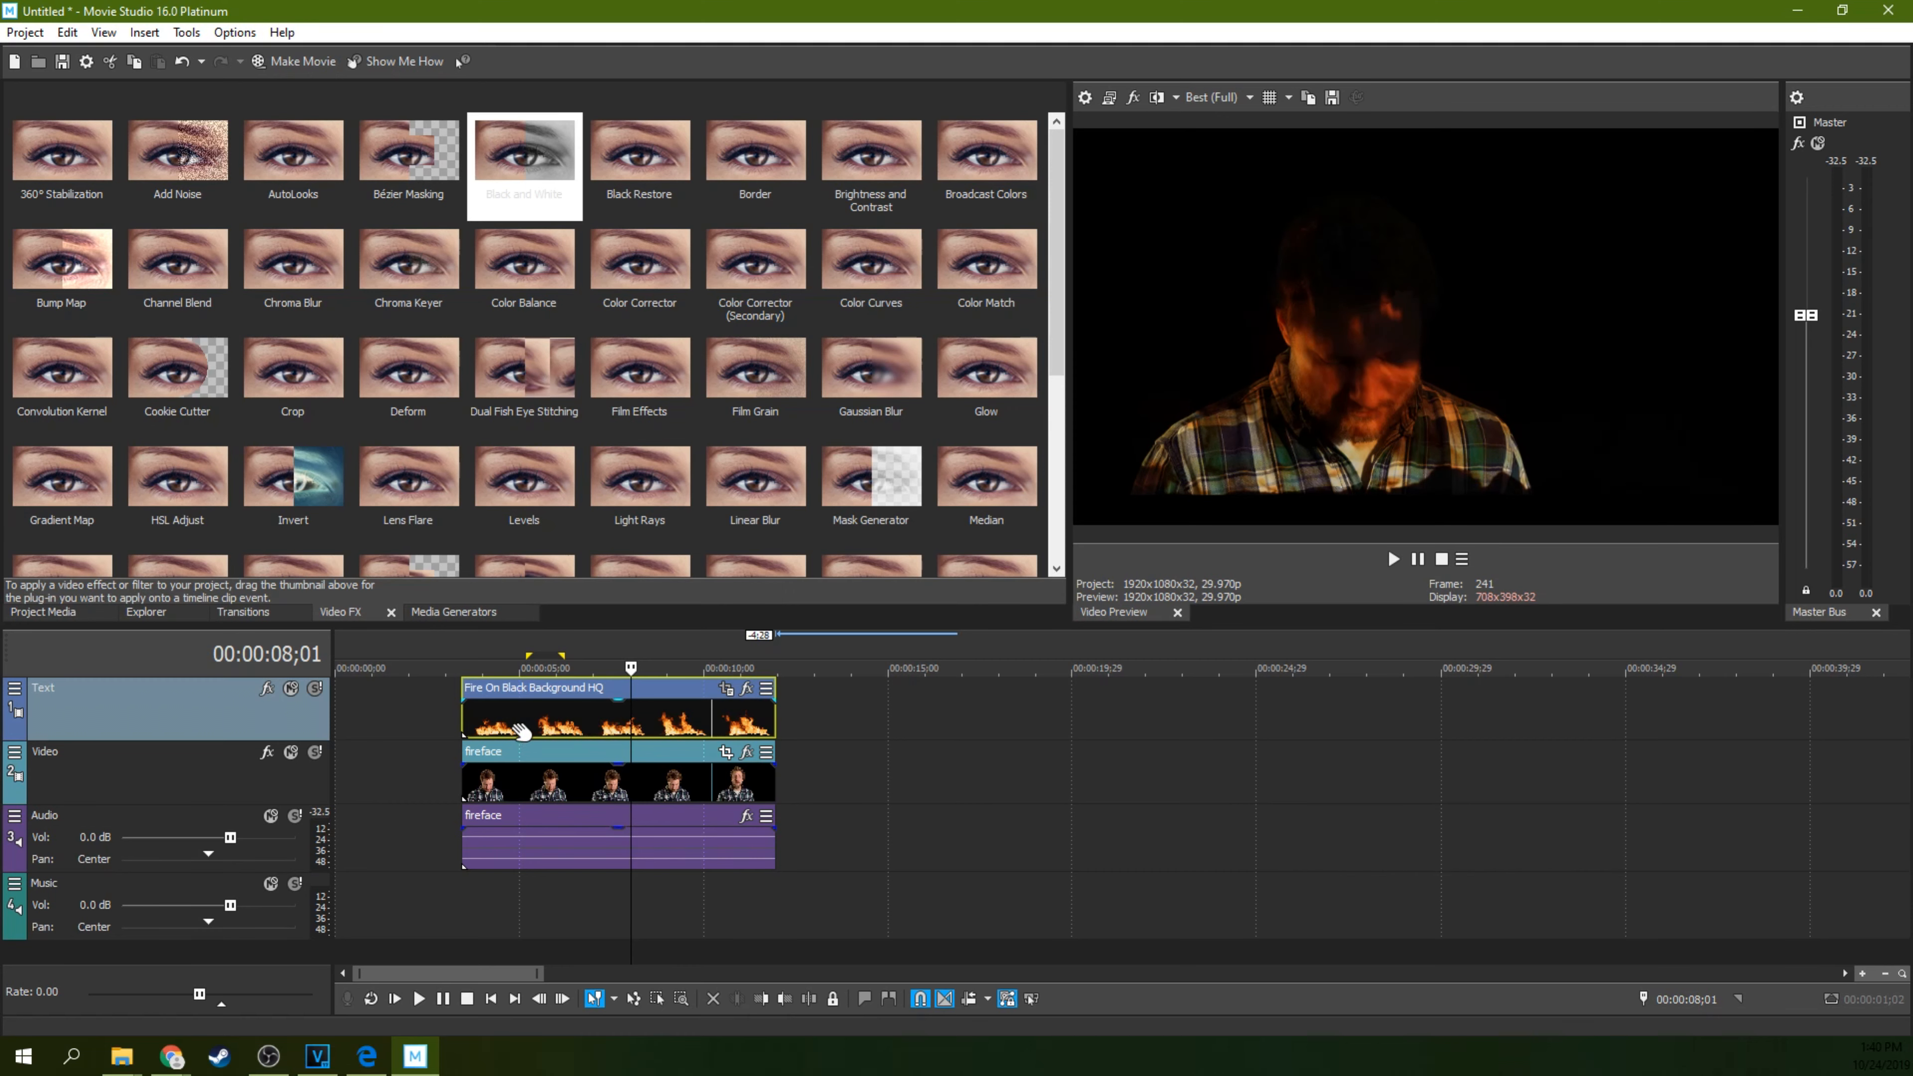
Replay the full-colour fire and face composite from the beginning of the clips and pause it.
{"action": "left_click", "coordinate": [456, 699]}
{"action": "key", "text": "space"}
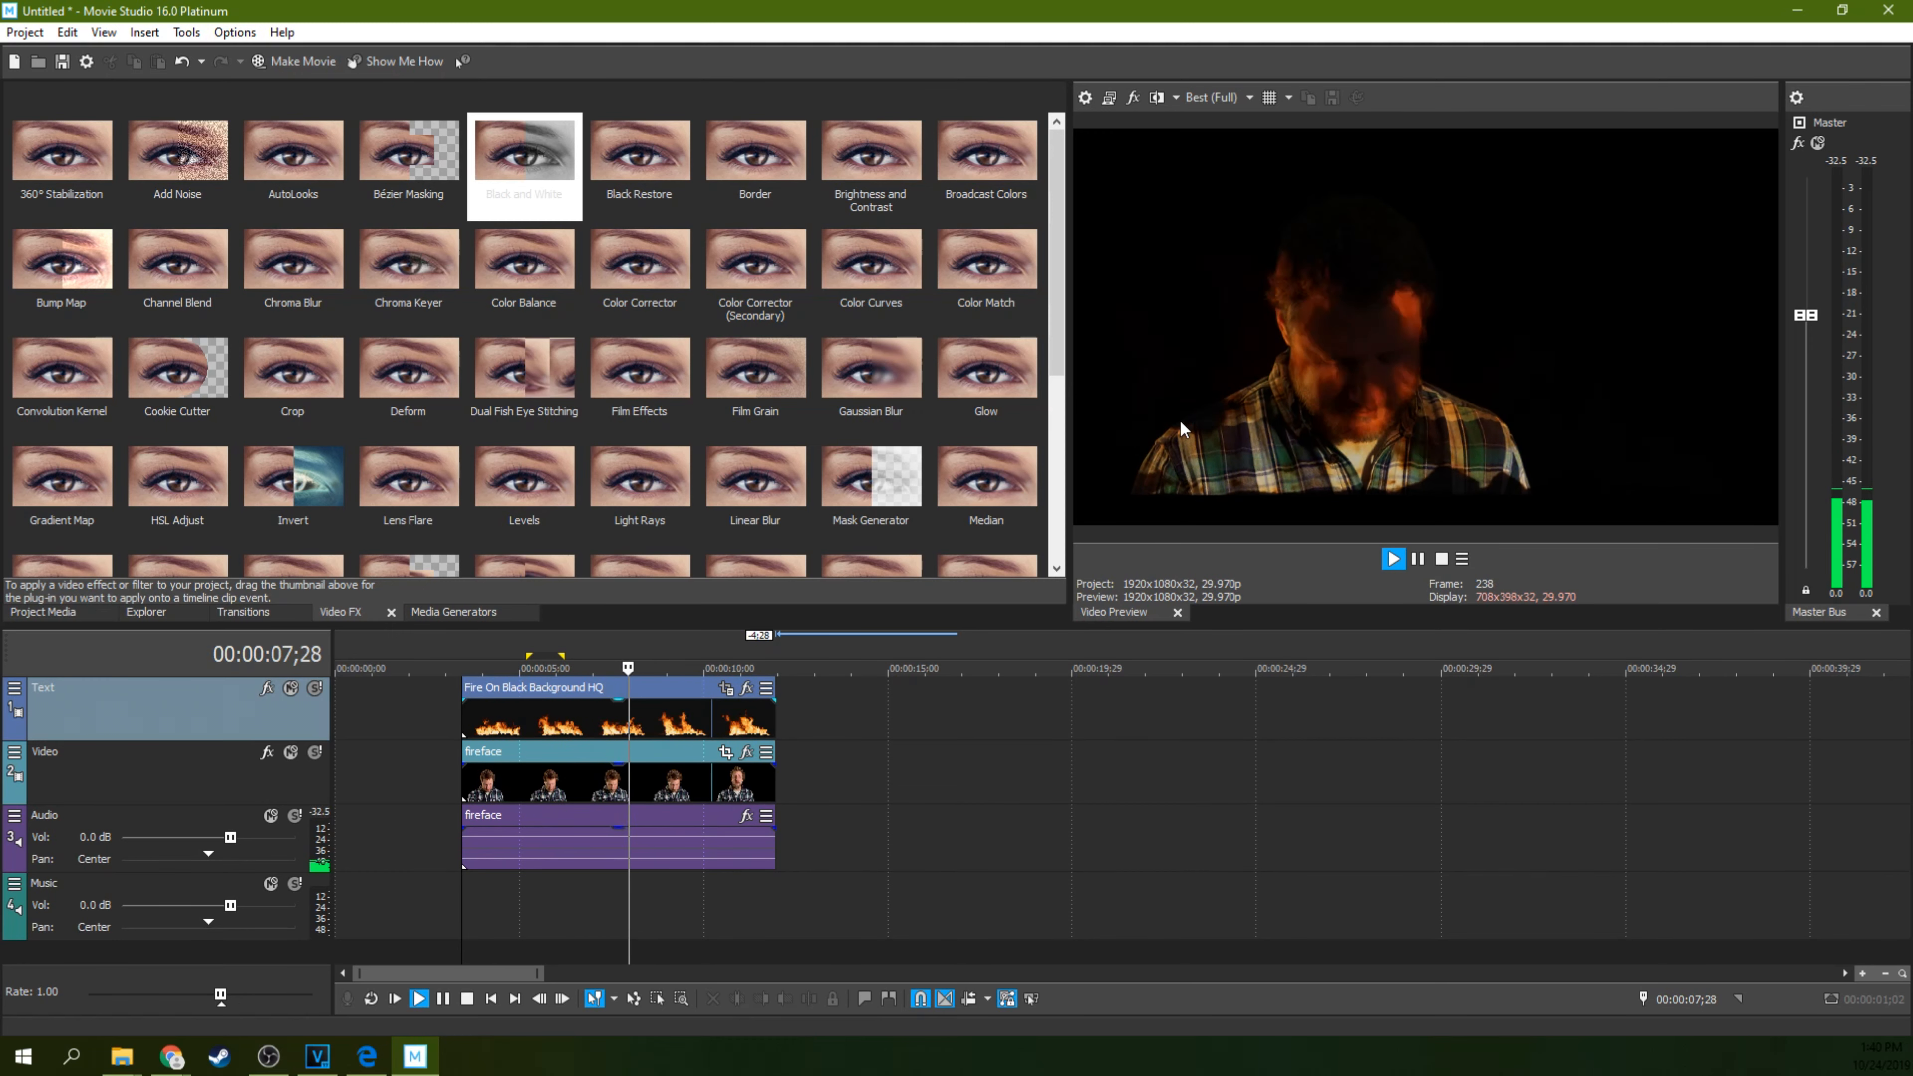
{"action": "left_click", "coordinate": [1413, 565]}
{"action": "left_click", "coordinate": [695, 729]}
Set the loop region to span exactly the stacked fire and fireface clips.
{"action": "scroll", "coordinate": [695, 728], "scroll_direction": "down", "scroll_amount": 3}
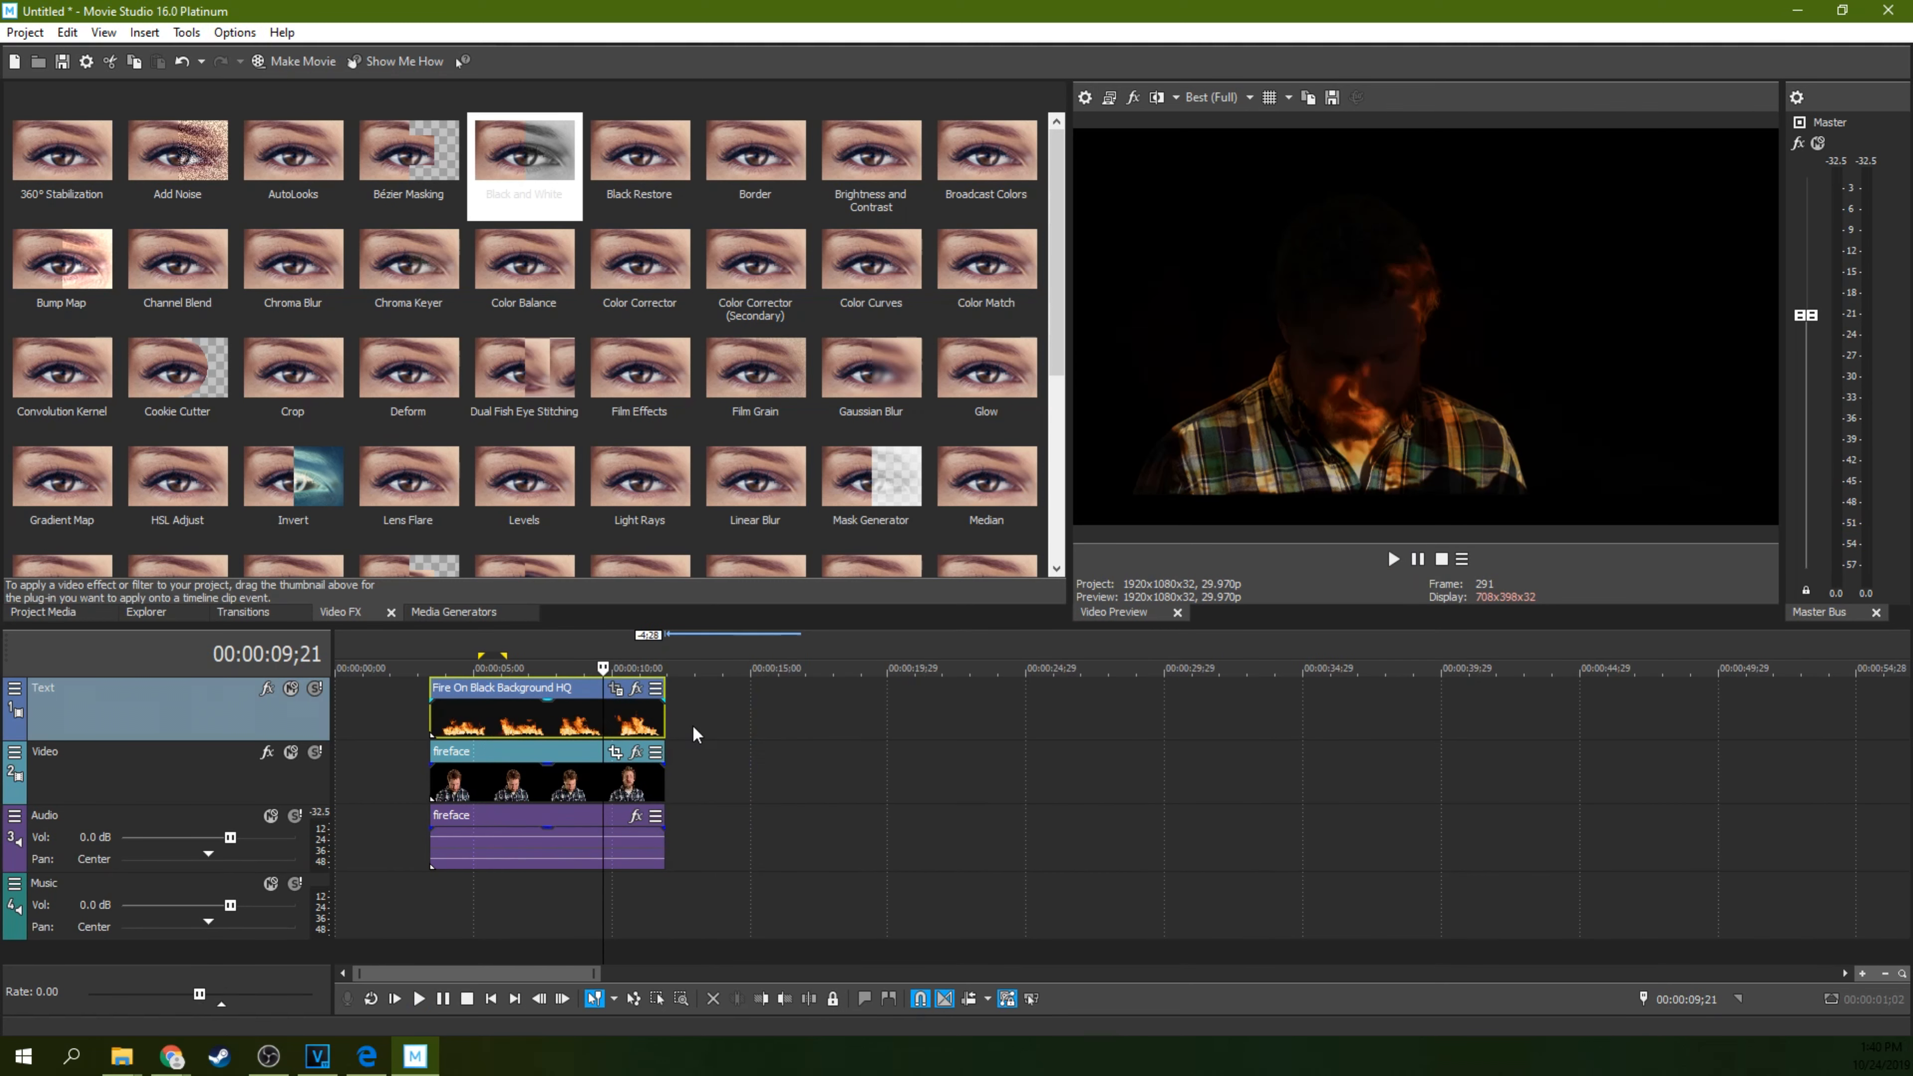
{"action": "left_click_drag", "start_coordinate": [385, 656], "coordinate": [499, 640]}
{"action": "left_click", "coordinate": [441, 654]}
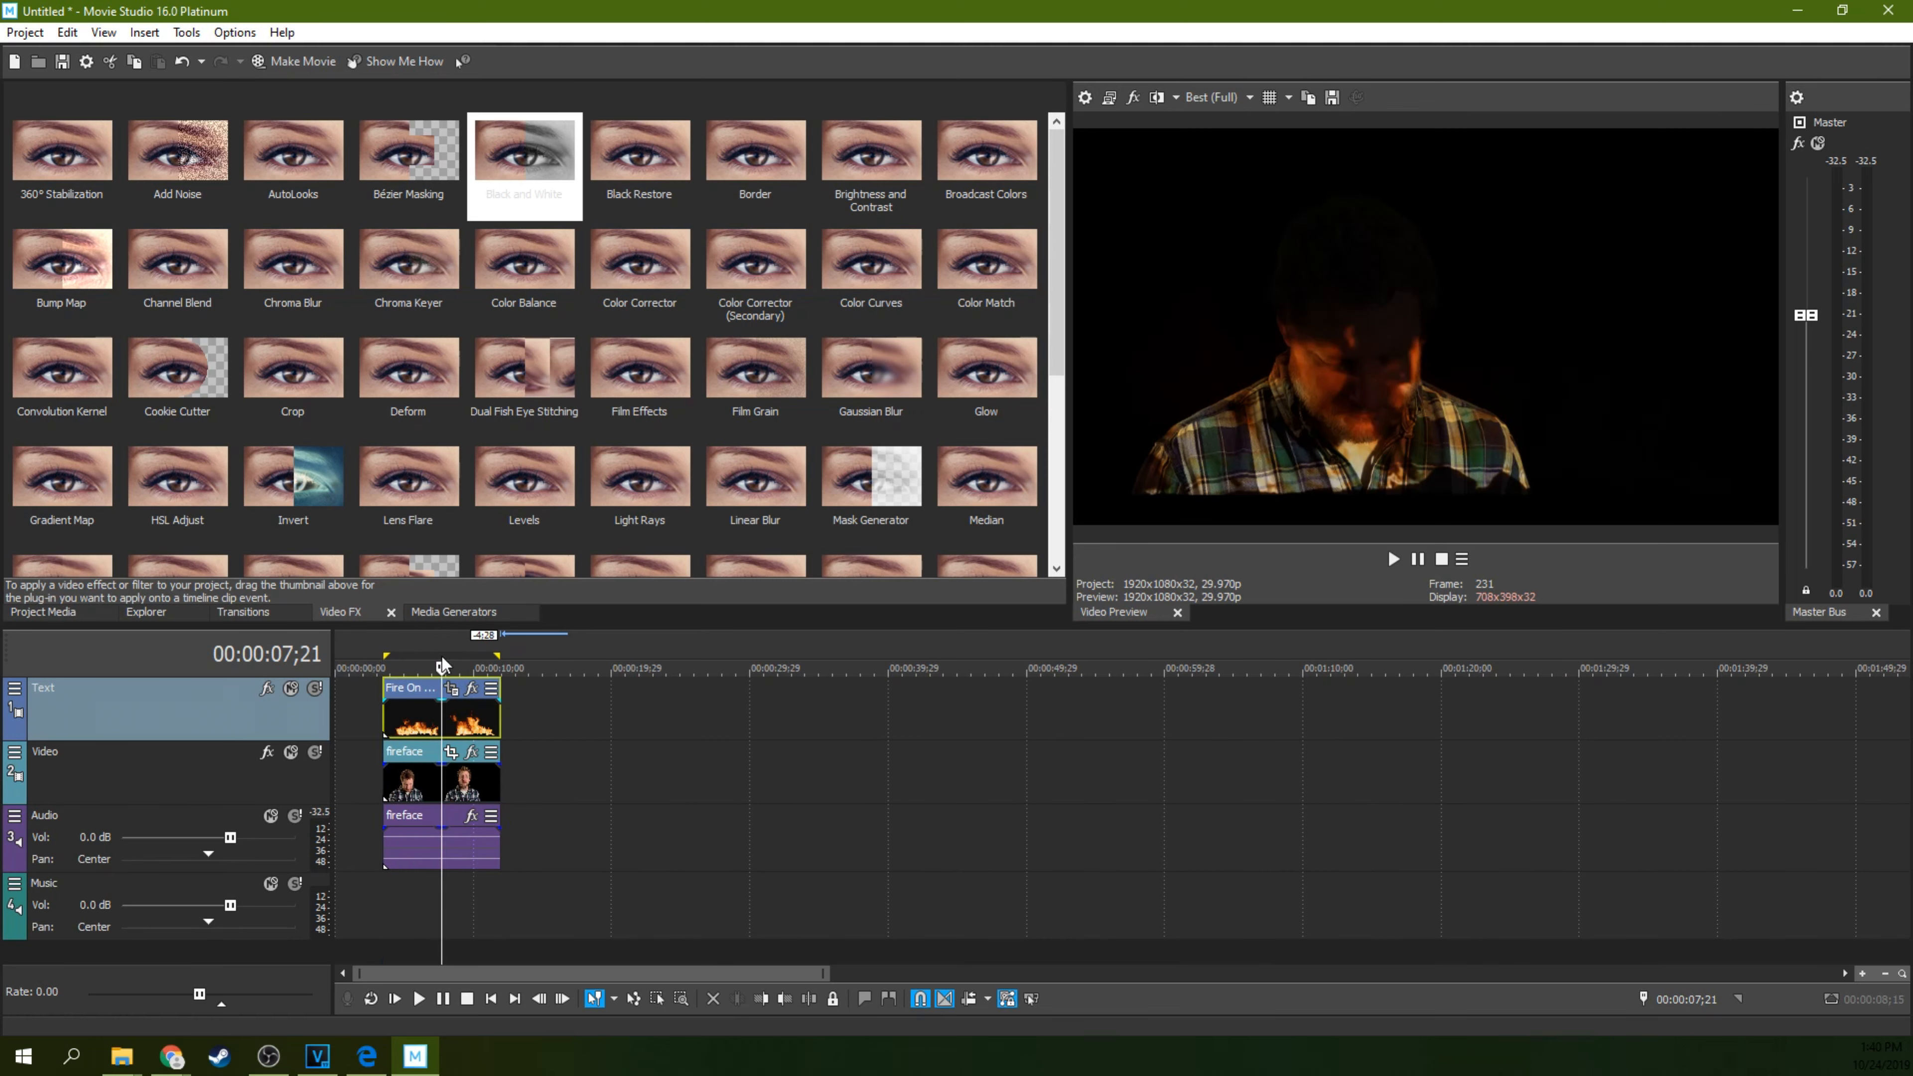
{"action": "scroll", "coordinate": [441, 655], "scroll_direction": "down", "scroll_amount": 2}
{"action": "scroll", "coordinate": [441, 655], "scroll_direction": "up", "scroll_amount": 5}
{"action": "scroll", "coordinate": [441, 655], "scroll_direction": "up", "scroll_amount": 3}
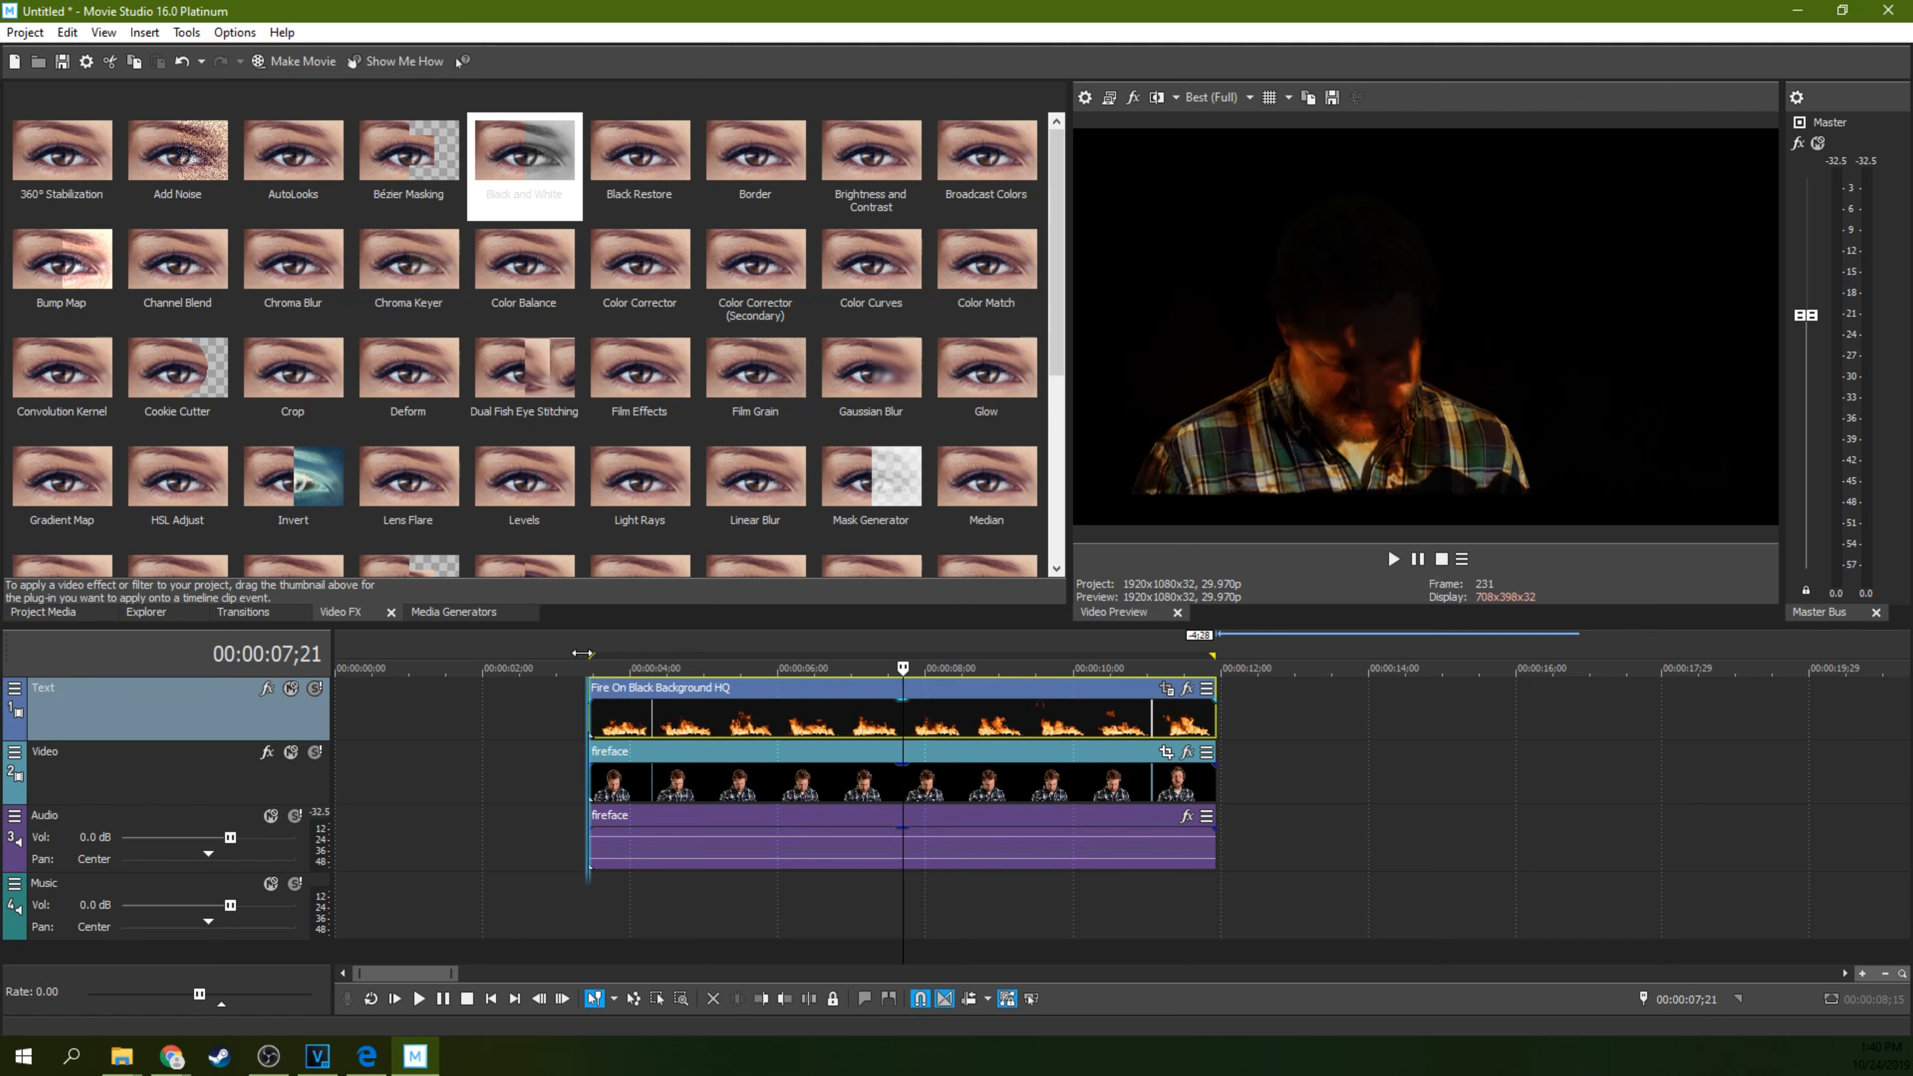
Render the region as faceflames.mp4 in MAGIX AVC/AAC MP4 format using the Internet HD 1080p 29.97 fps (AMD VCE) template.
{"action": "left_click", "coordinate": [25, 32]}
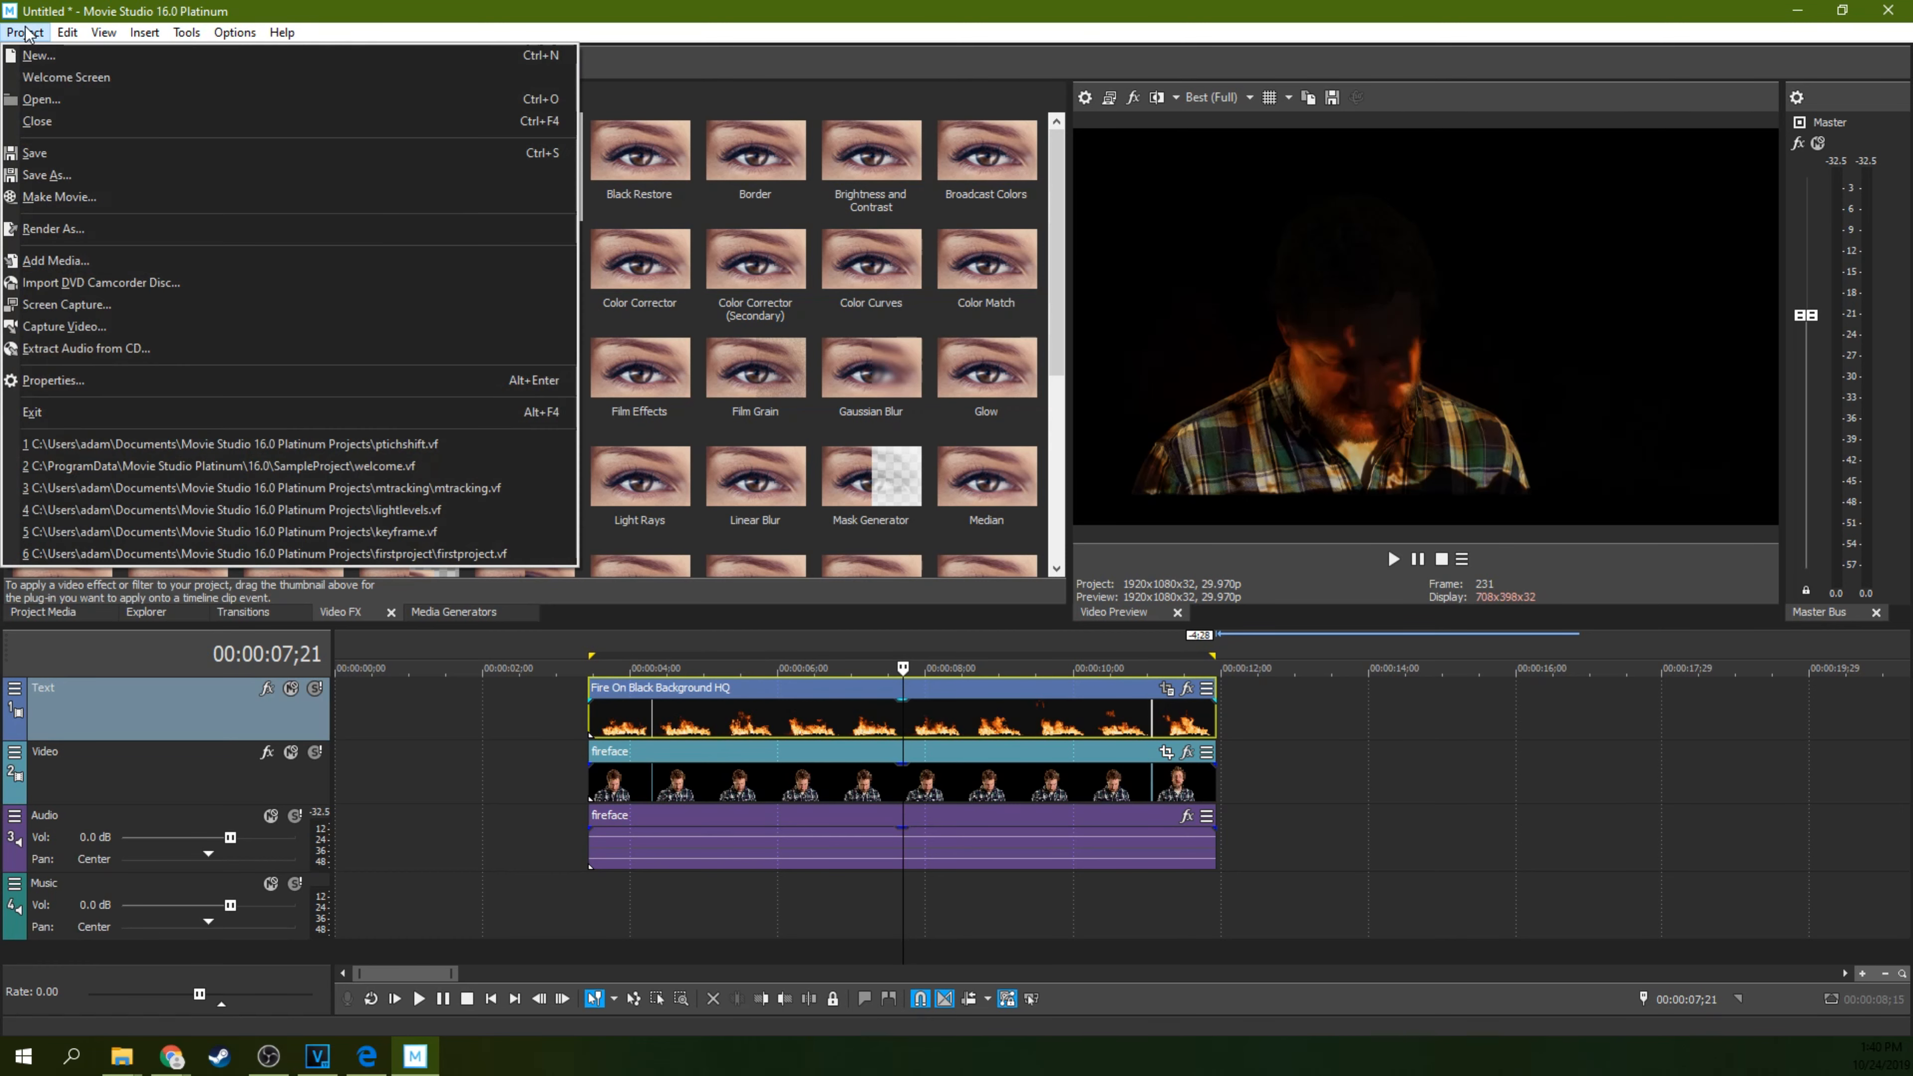
{"action": "left_click", "coordinate": [106, 228]}
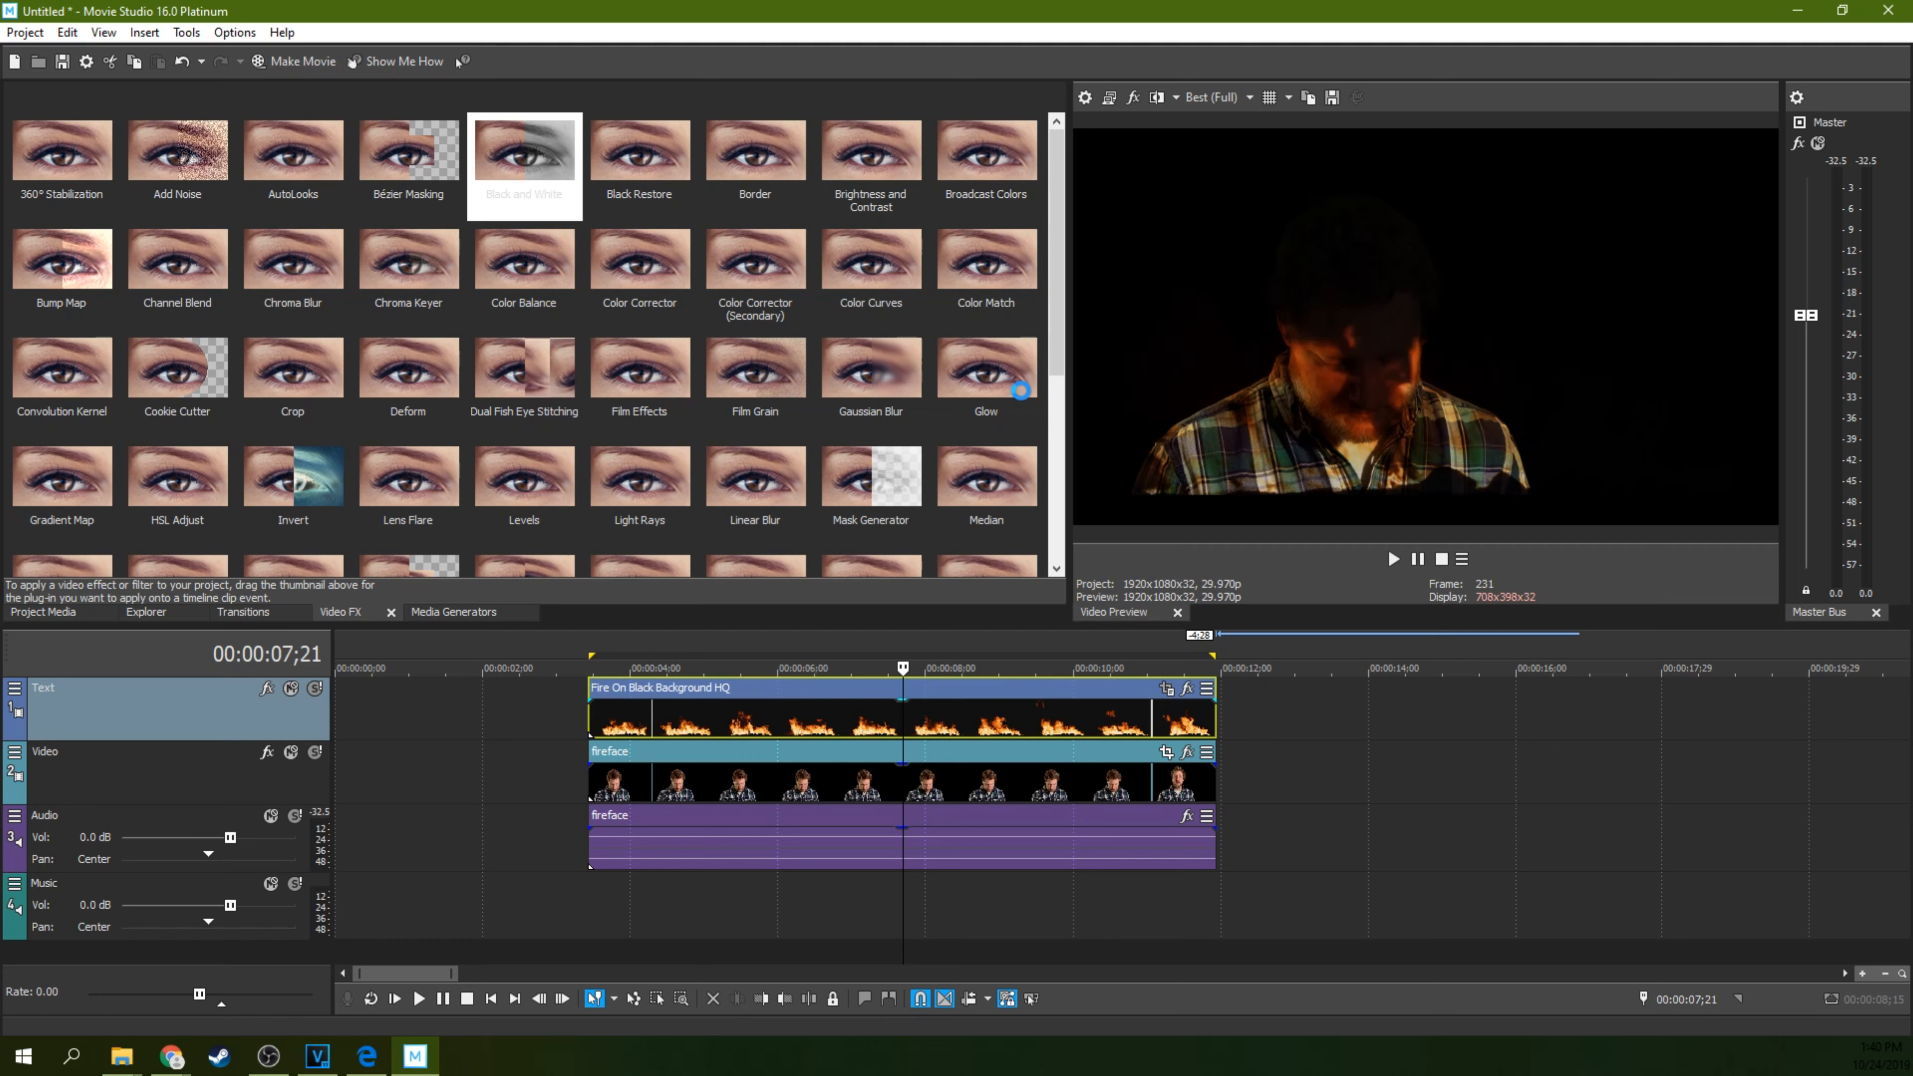
{"action": "scroll", "coordinate": [996, 465], "scroll_direction": "down", "scroll_amount": 1}
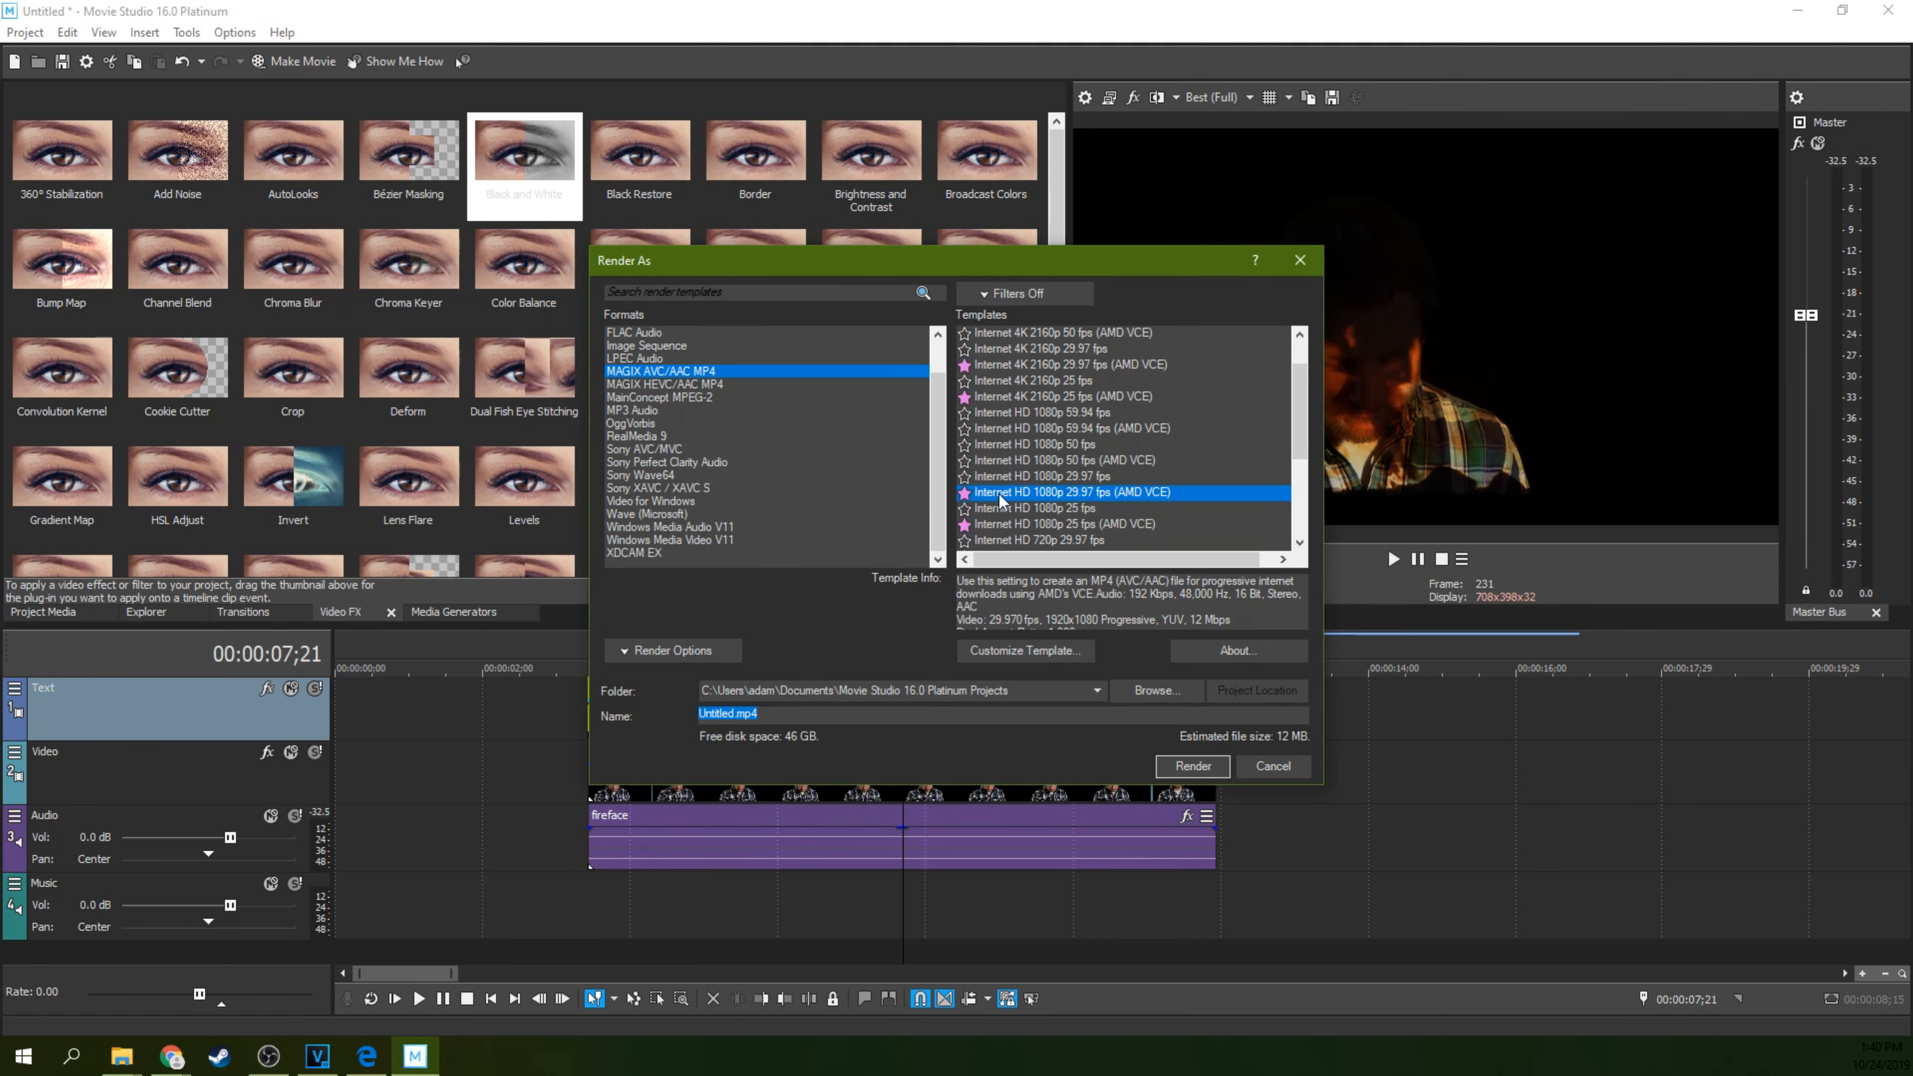
{"action": "left_click", "coordinate": [1019, 490]}
{"action": "left_click_drag", "start_coordinate": [1082, 259], "coordinate": [904, 233]}
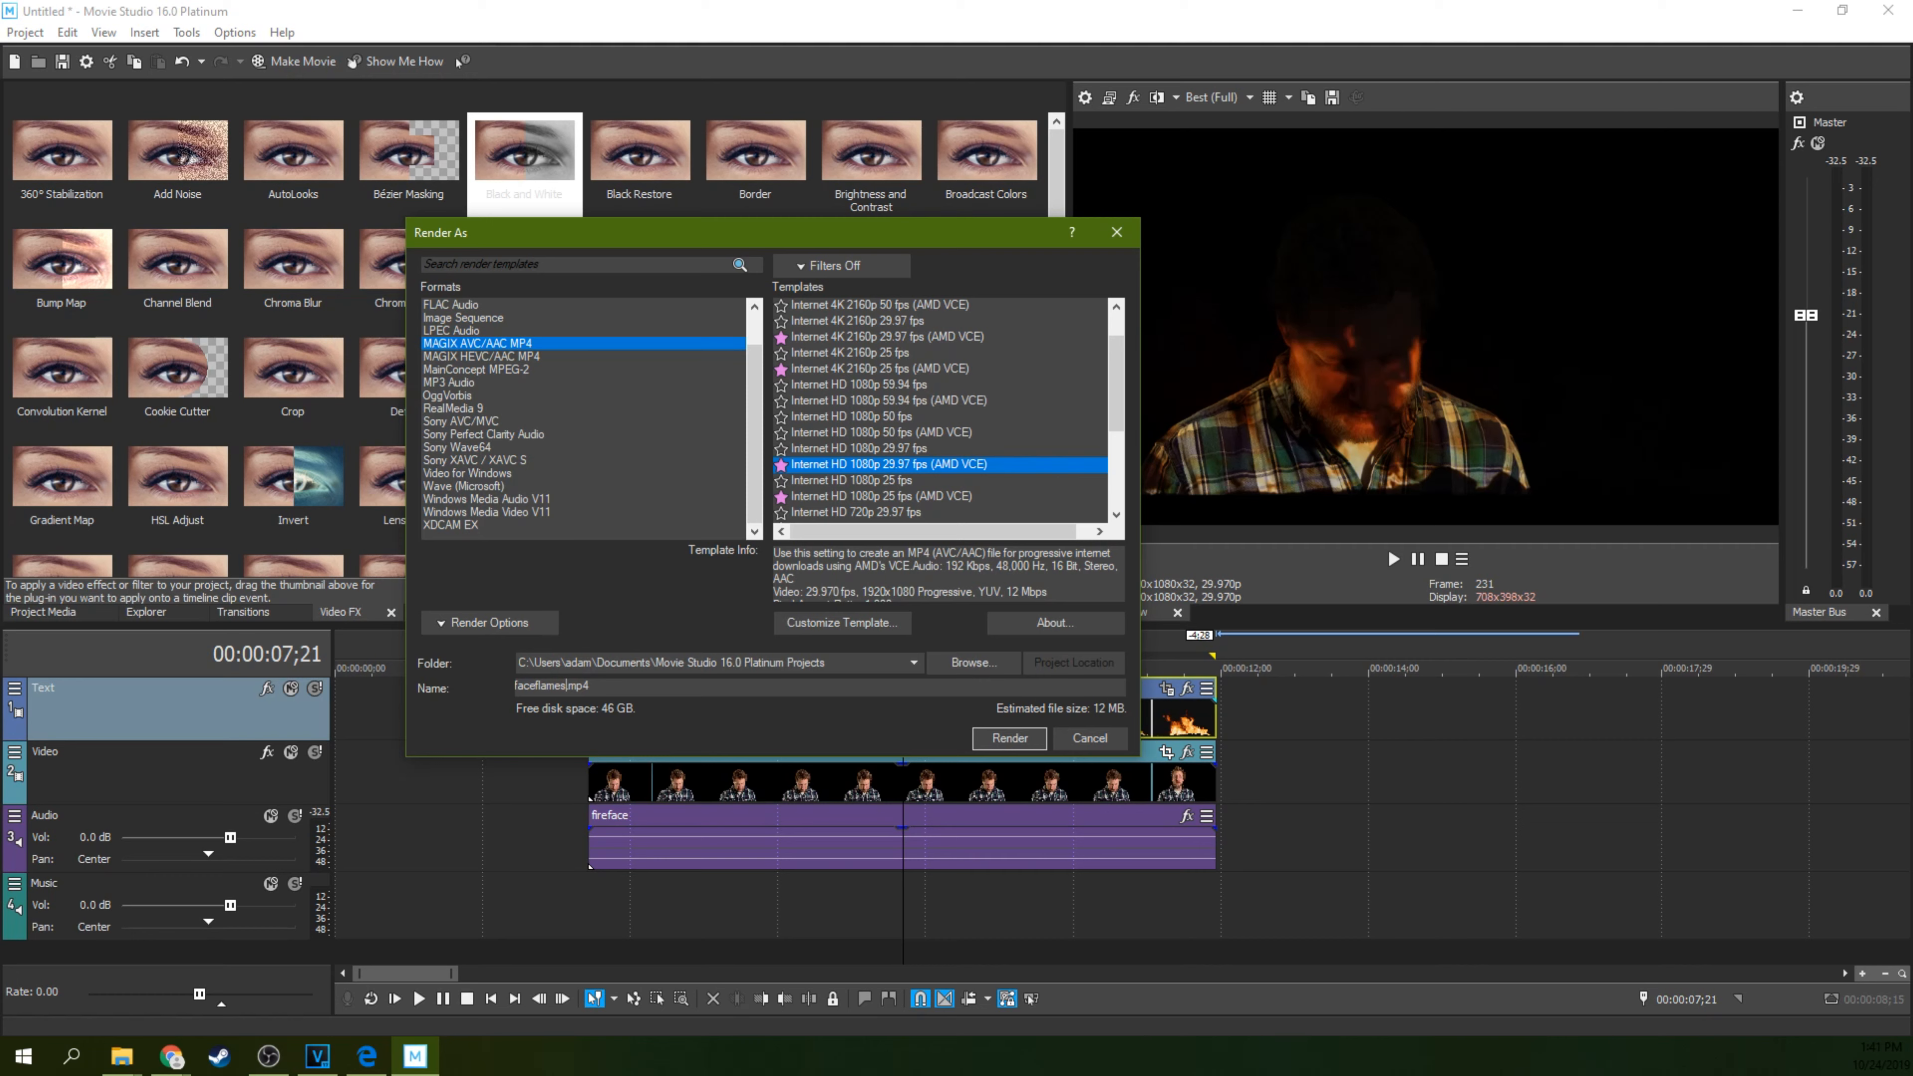
{"action": "left_click", "coordinate": [1010, 738]}
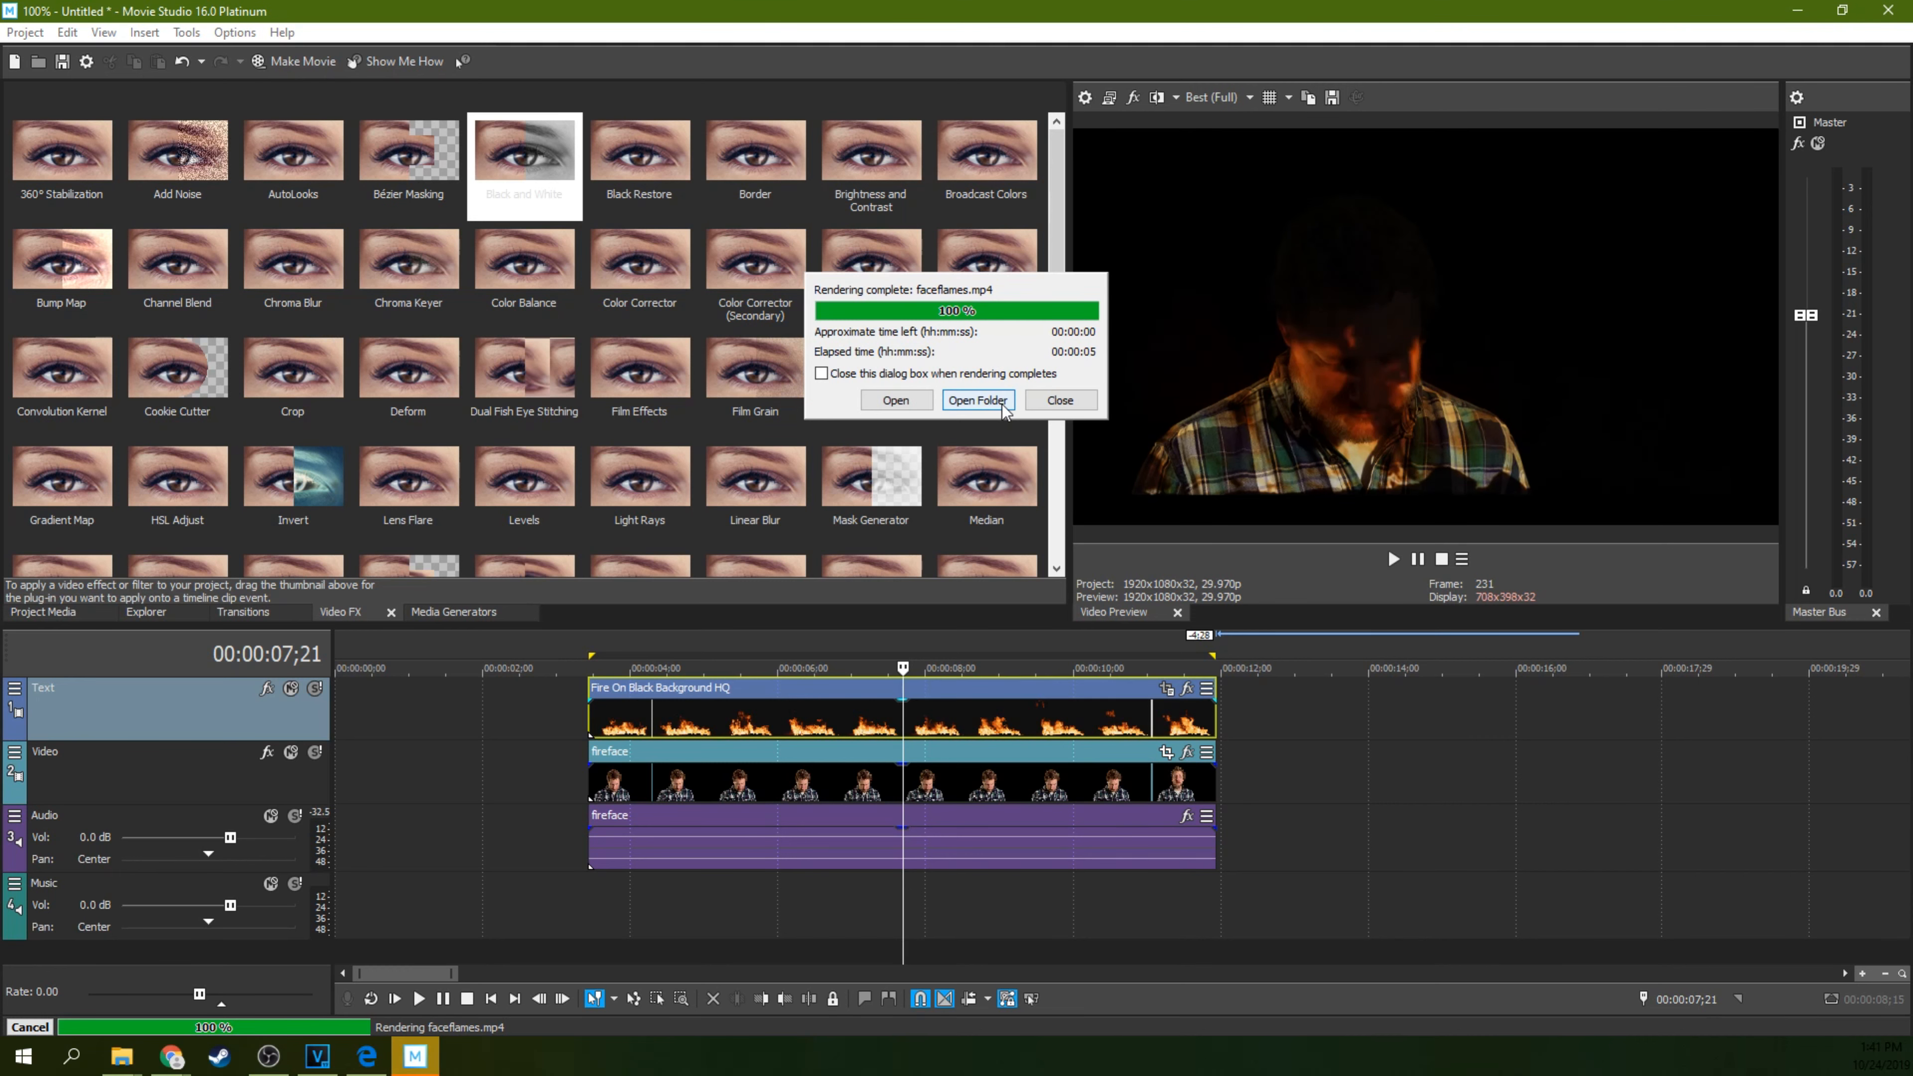
Open the render's output folder and import faceflames.mp4 from it into the project media.
{"action": "left_click", "coordinate": [1002, 405]}
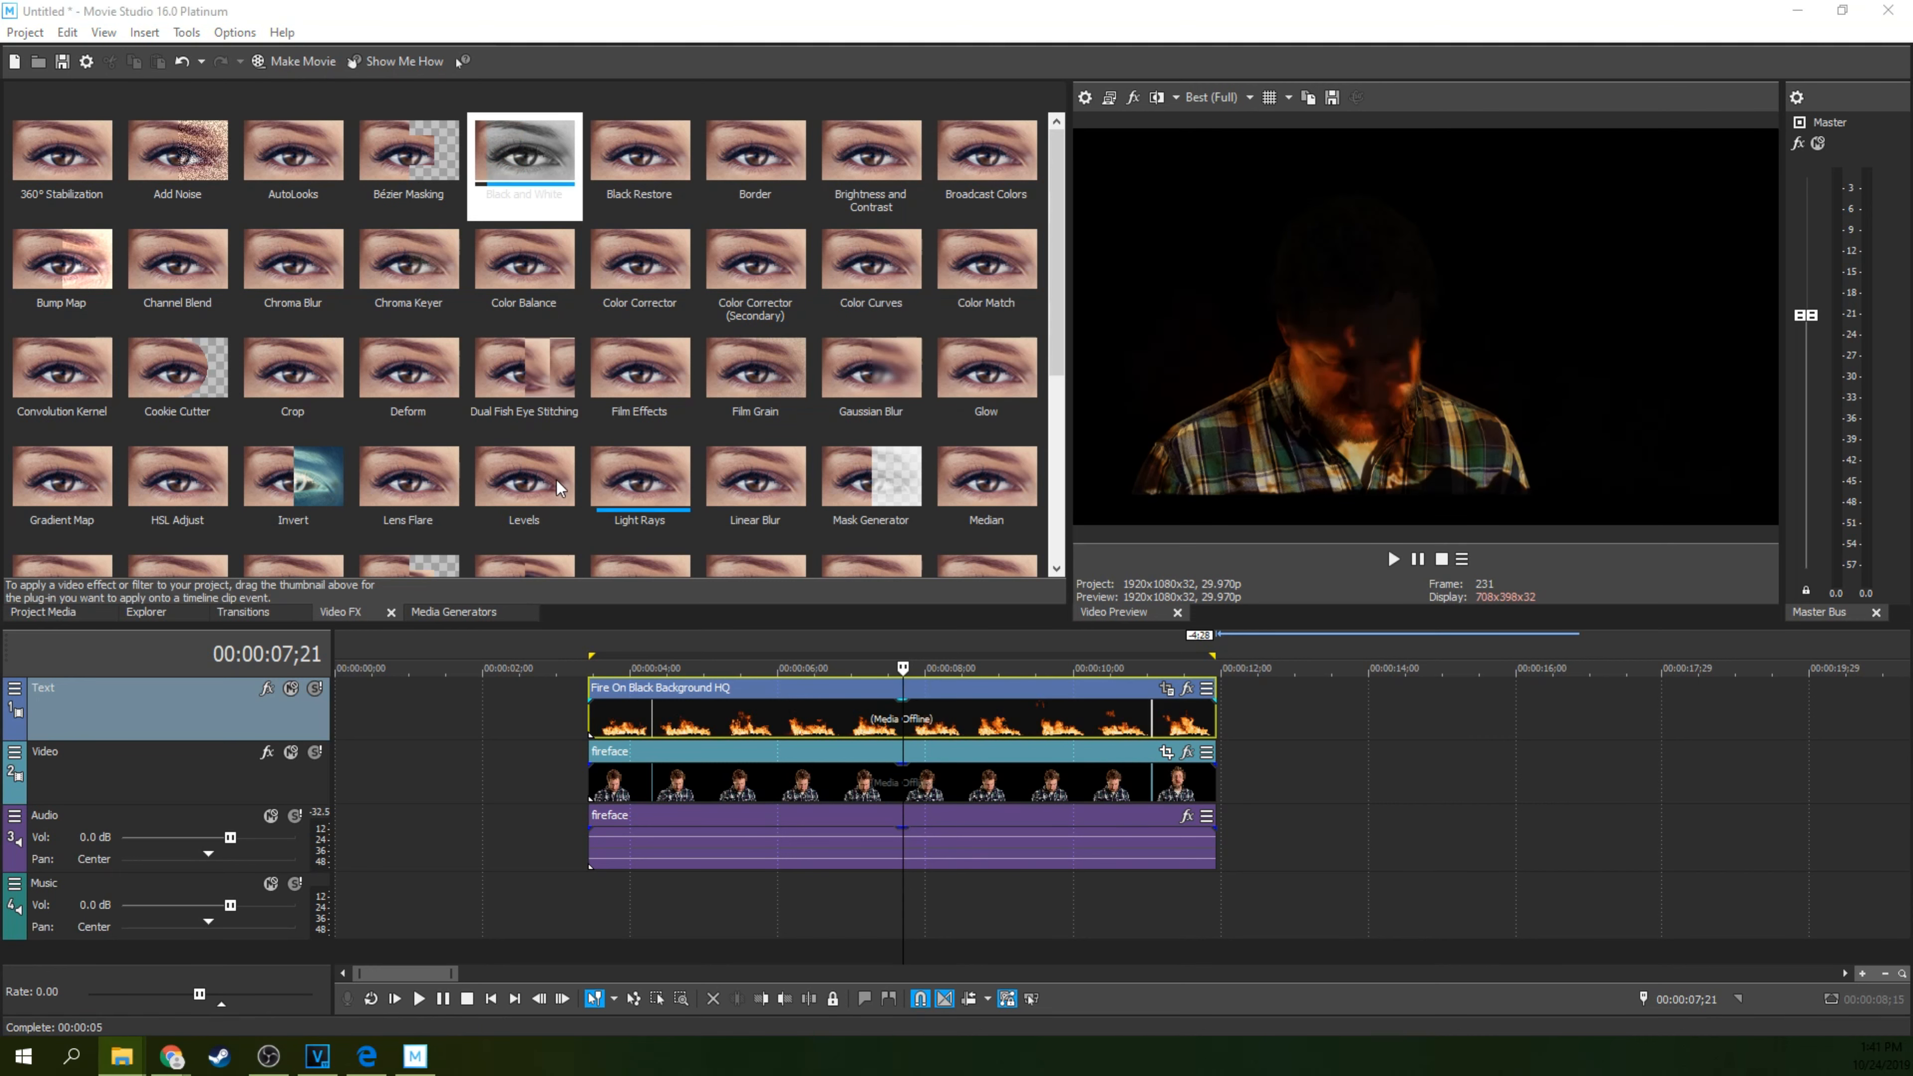
{"action": "left_click", "coordinate": [50, 614]}
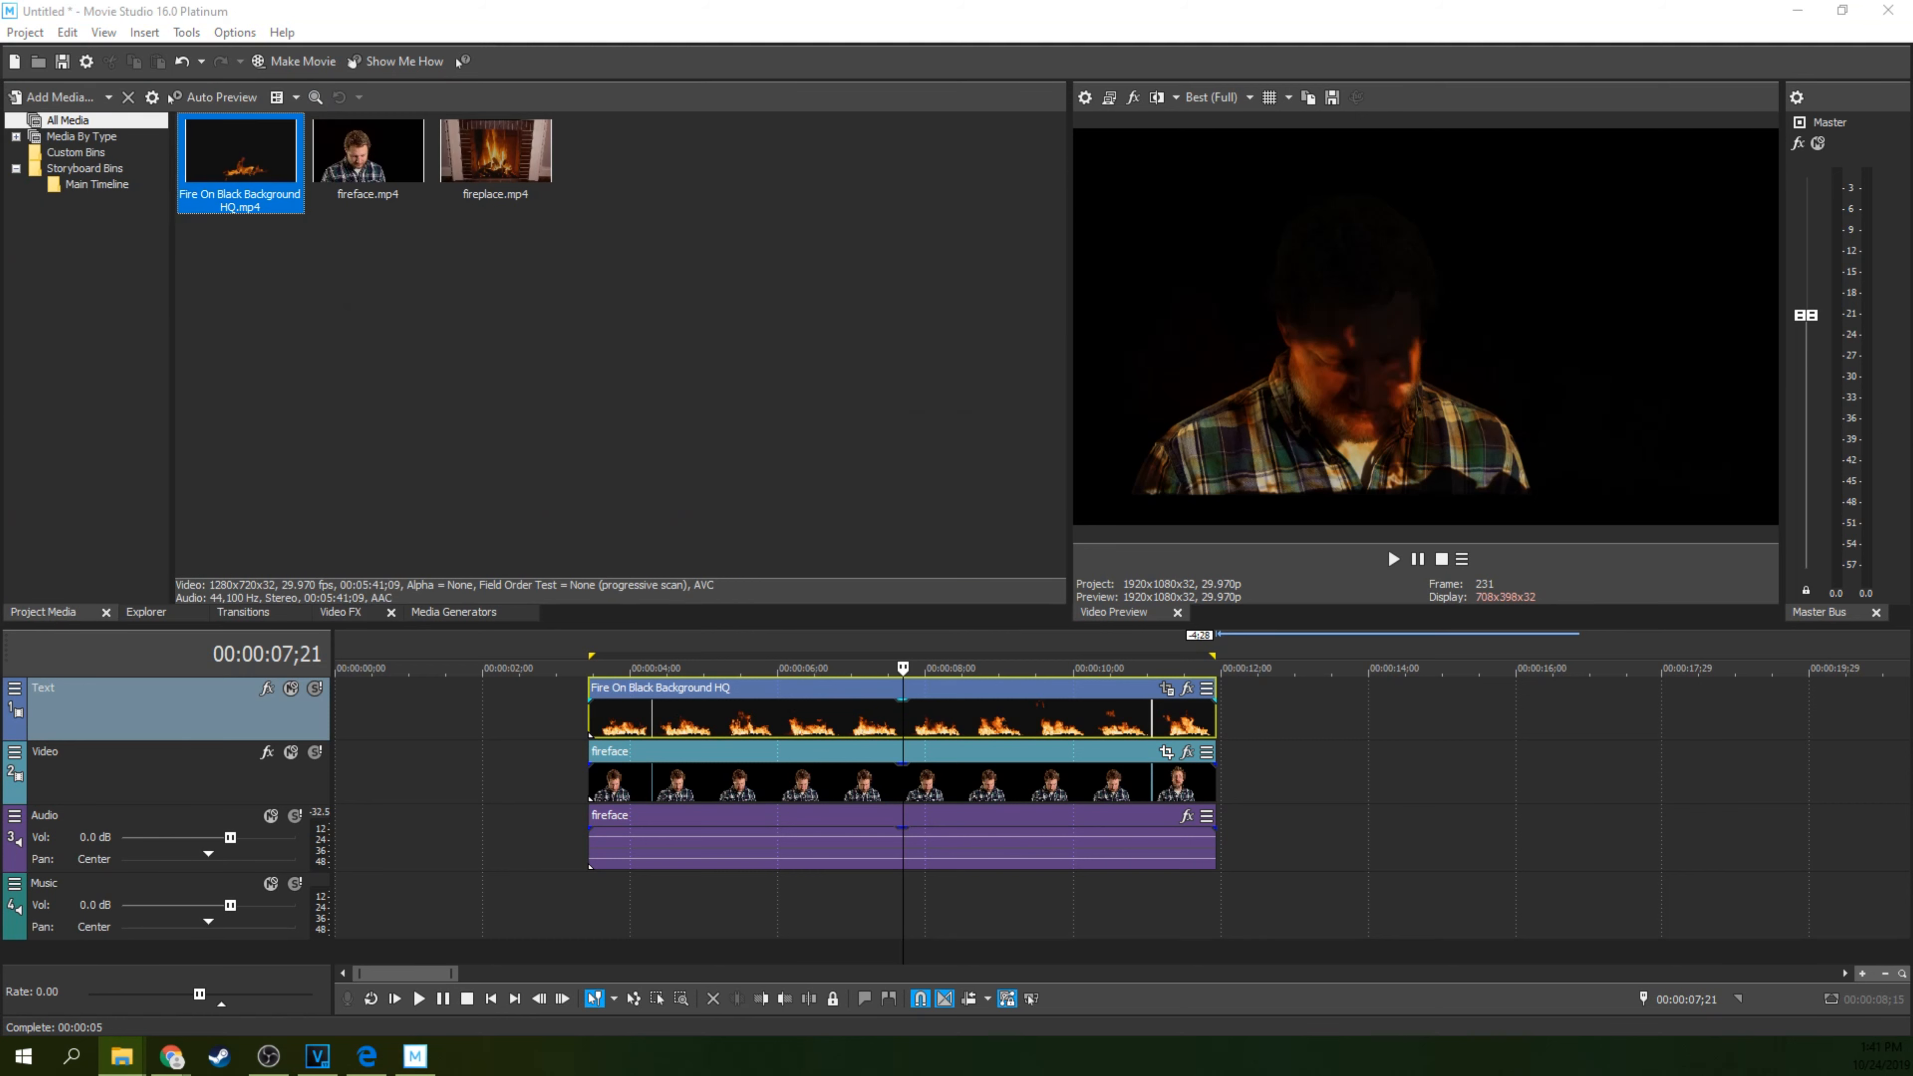
{"action": "left_click_drag", "start_coordinate": [1489, 716], "coordinate": [647, 549]}
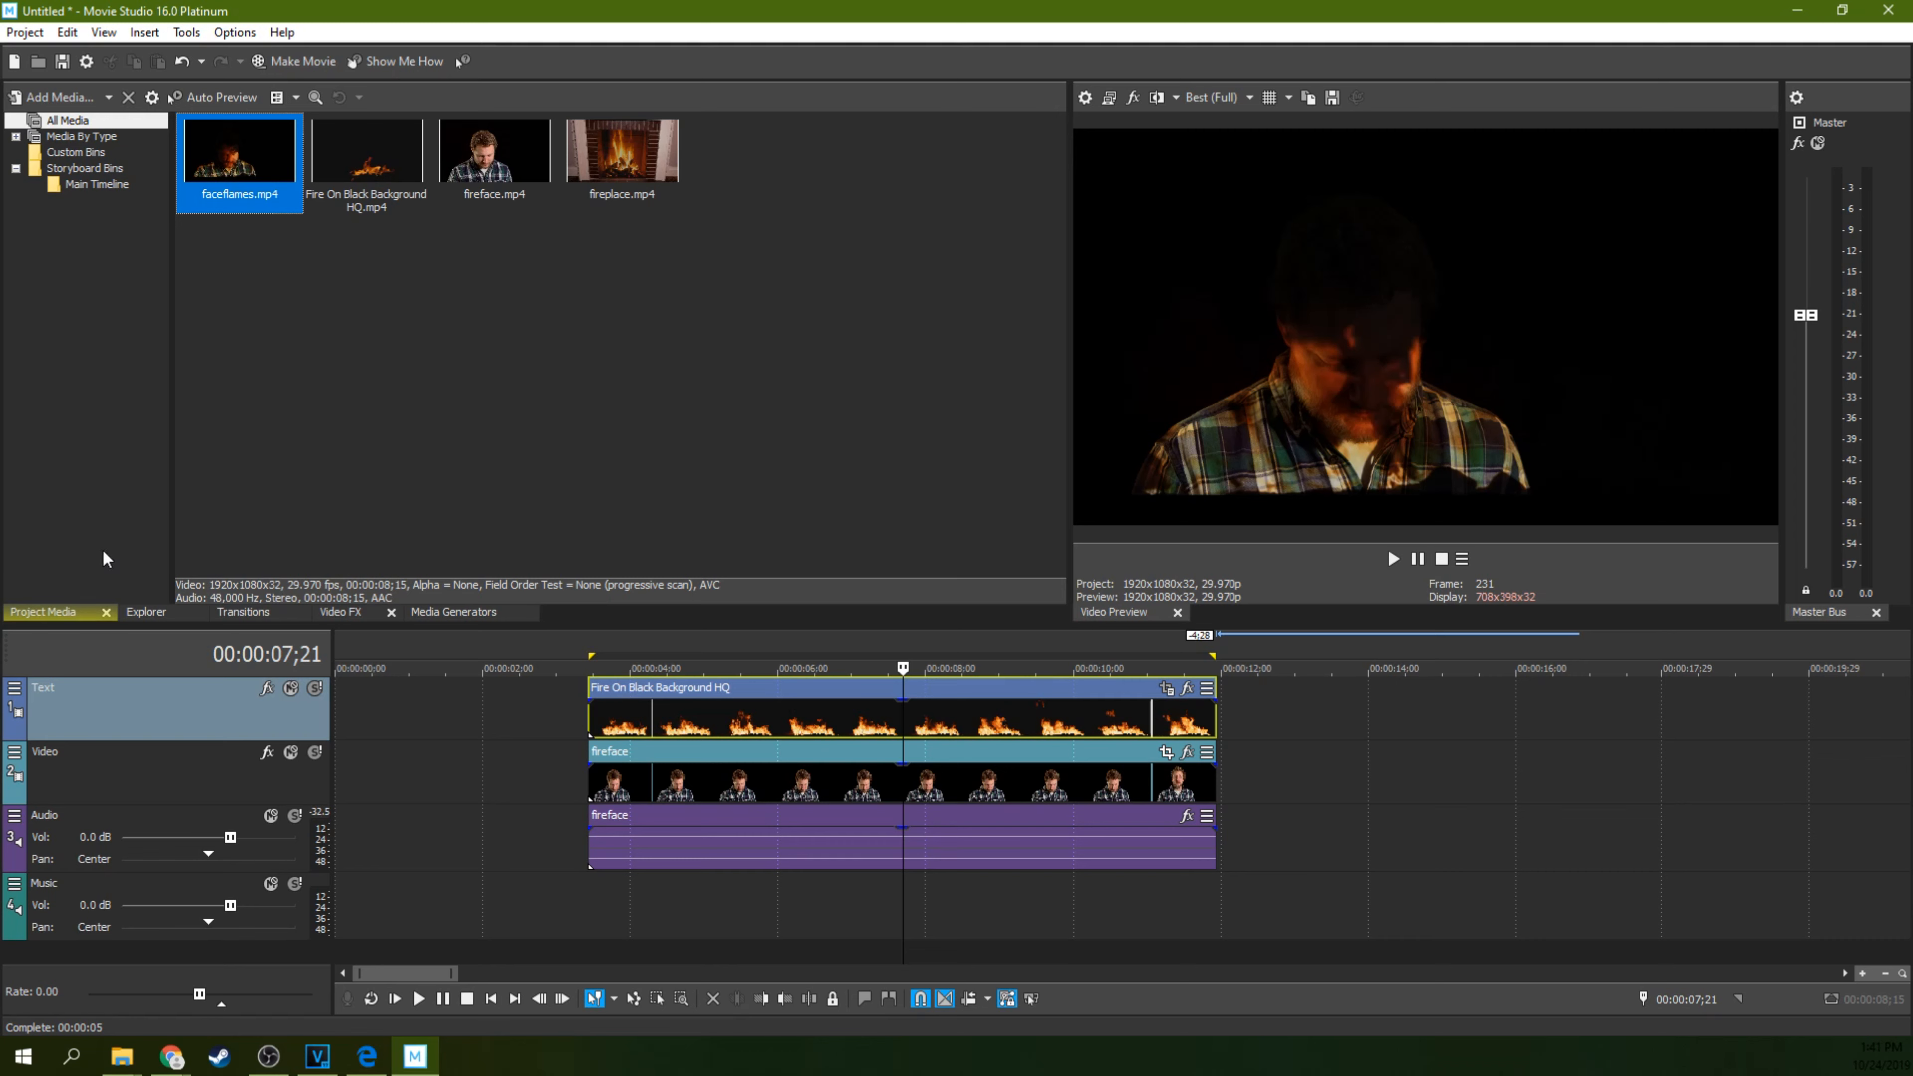
{"action": "left_click", "coordinate": [395, 278]}
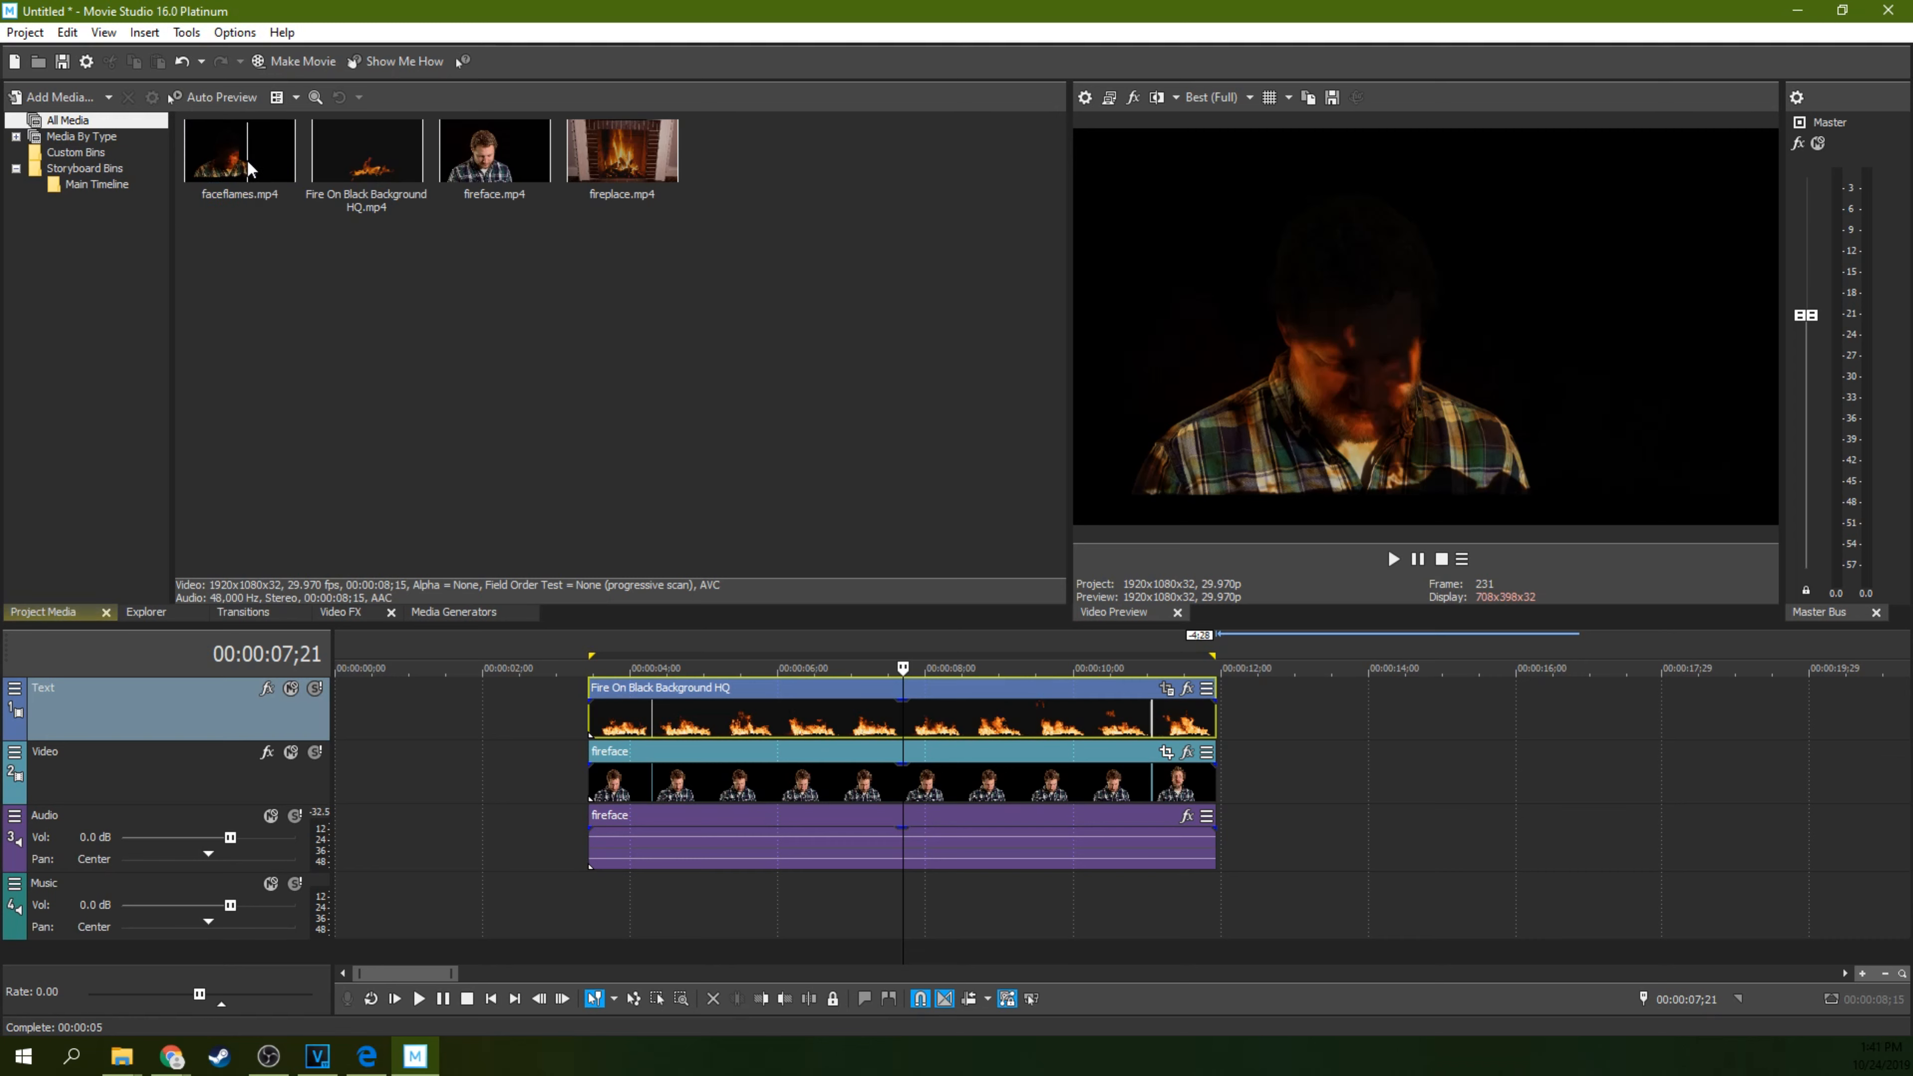
Place faceflames.mp4 on the Video track after the fireface clip, starting at about 00:00:14;15.
{"action": "left_click_drag", "start_coordinate": [272, 164], "coordinate": [1341, 780]}
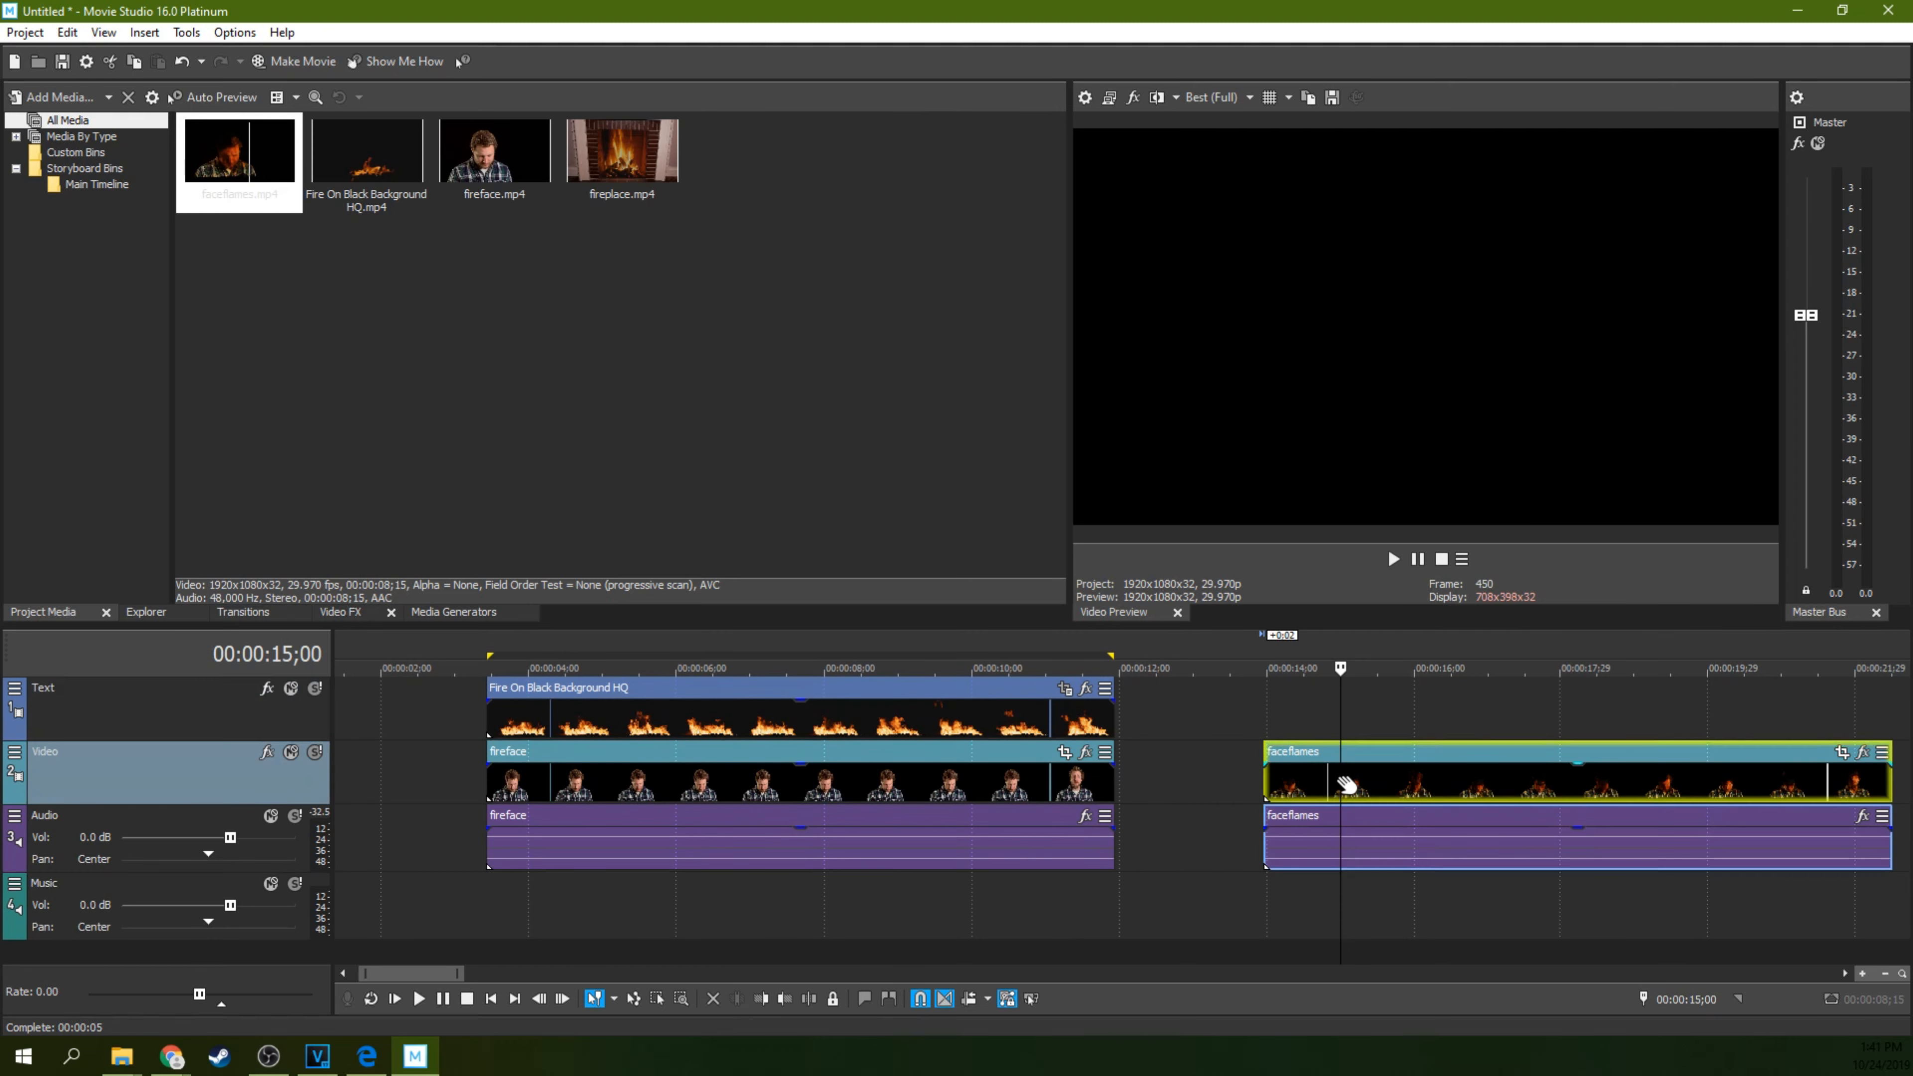
{"action": "scroll", "coordinate": [1341, 780], "scroll_direction": "down", "scroll_amount": 5}
{"action": "left_click", "coordinate": [769, 778]}
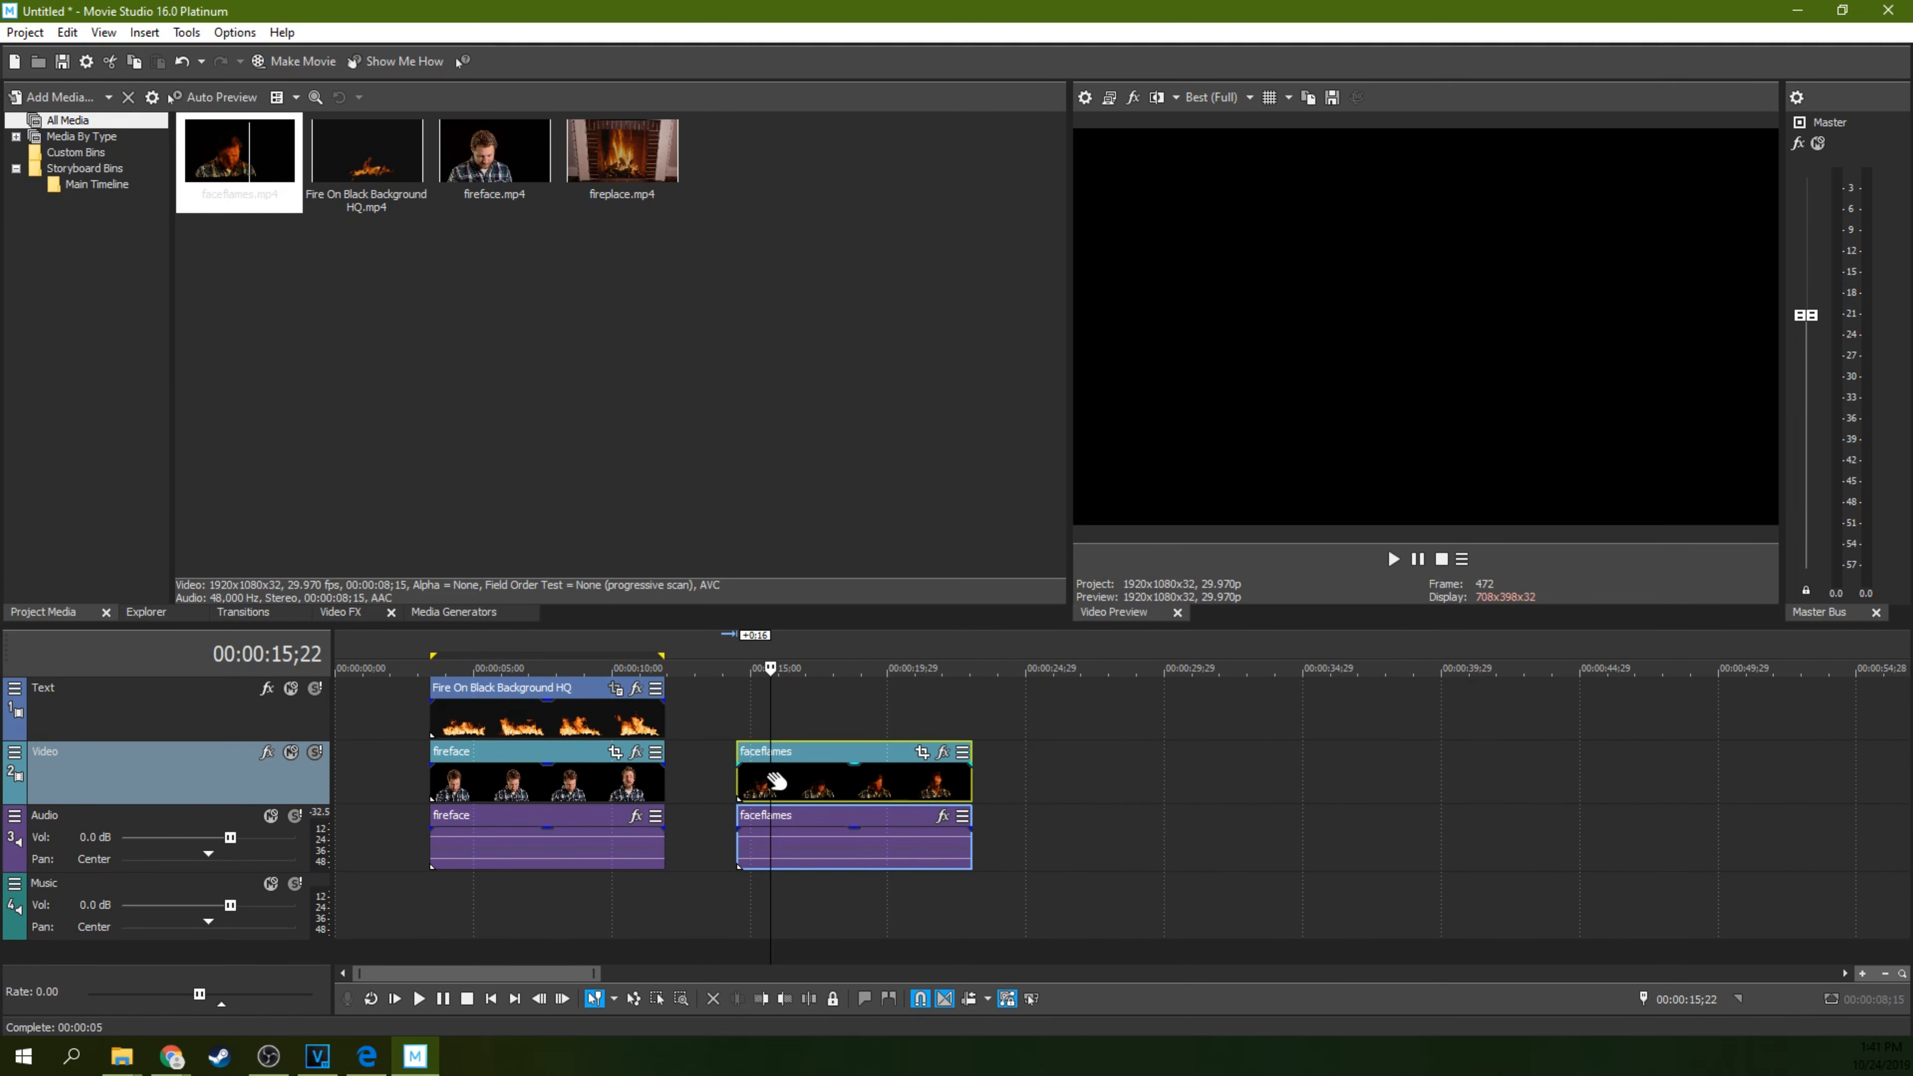
Play the faceflames clip briefly and return the playhead to the clip's start.
{"action": "key", "text": "space"}
{"action": "key", "text": "space"}
{"action": "left_click", "coordinate": [740, 718]}
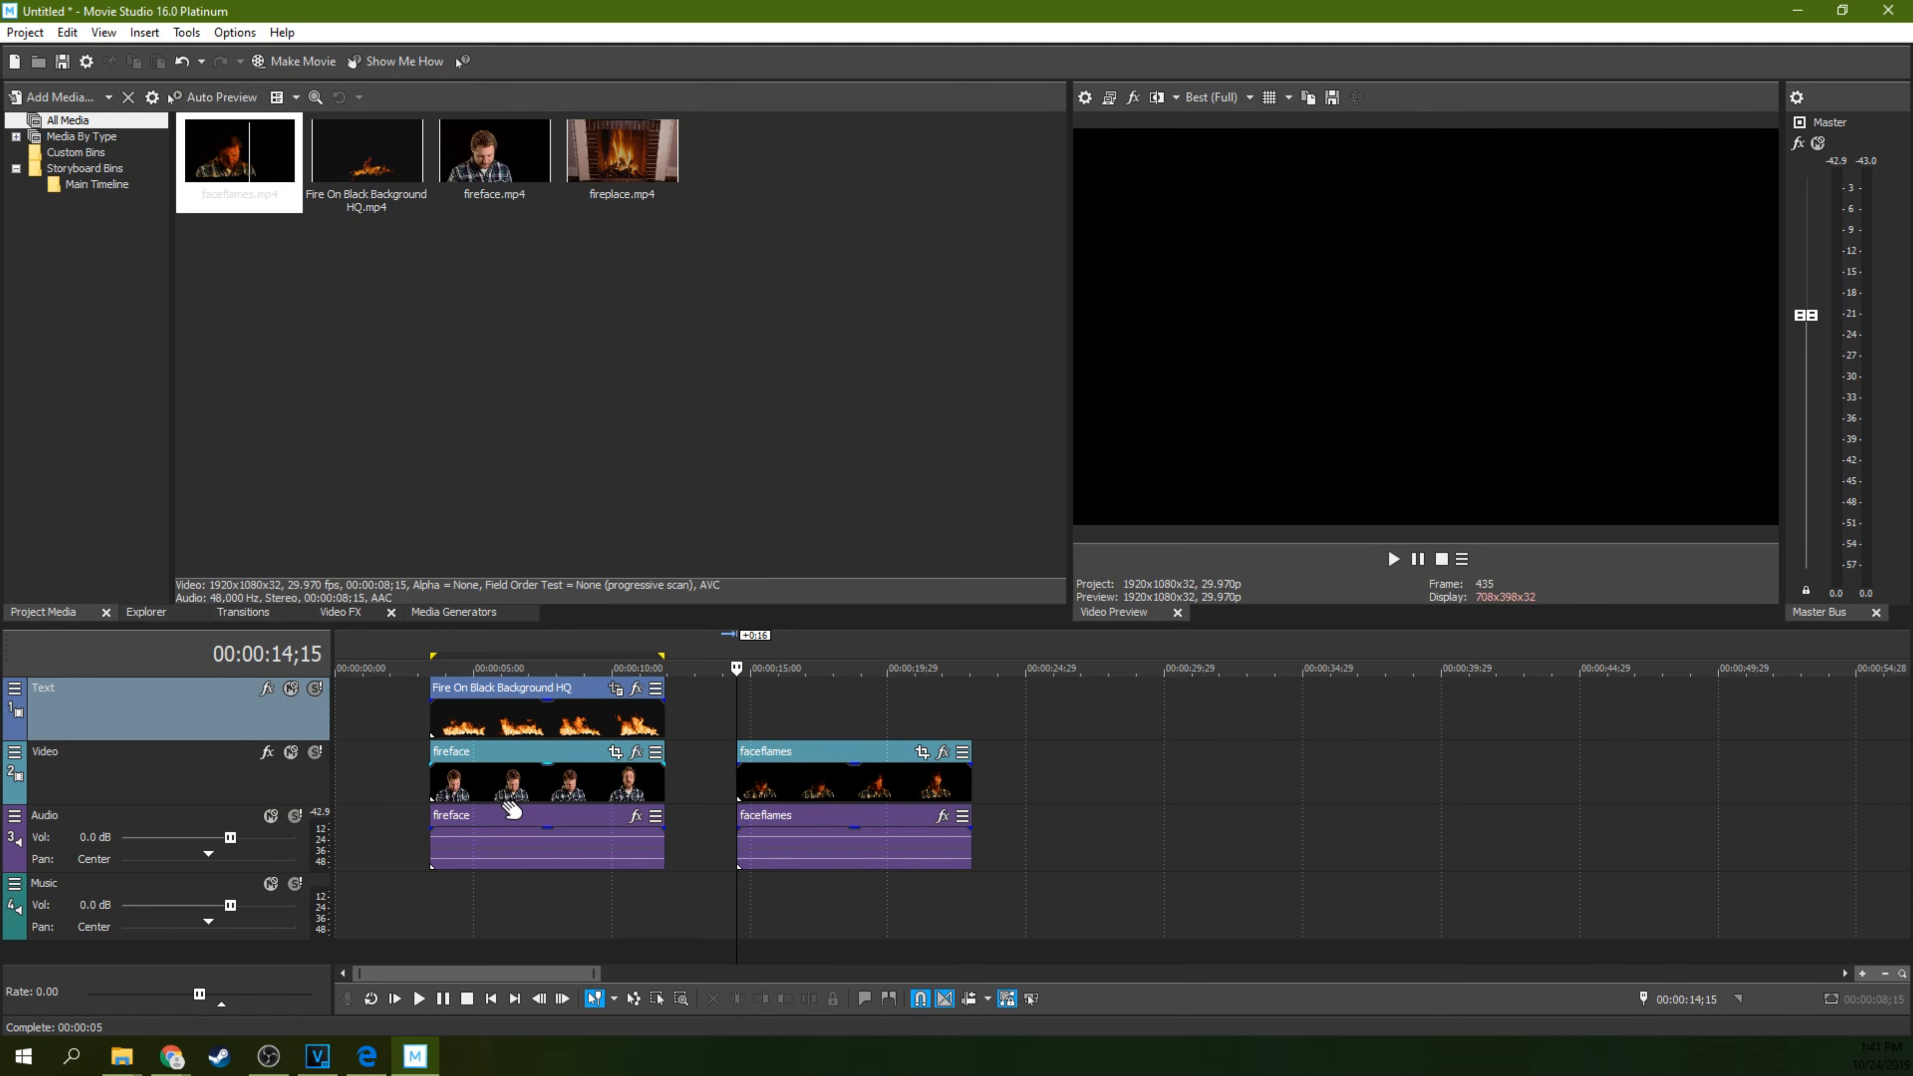
Set the Text track's compositing mode to Source Alpha and play back the faceflames clip.
{"action": "left_click", "coordinate": [14, 691]}
{"action": "mouse_move", "coordinate": [87, 733]}
{"action": "left_click", "coordinate": [226, 757]}
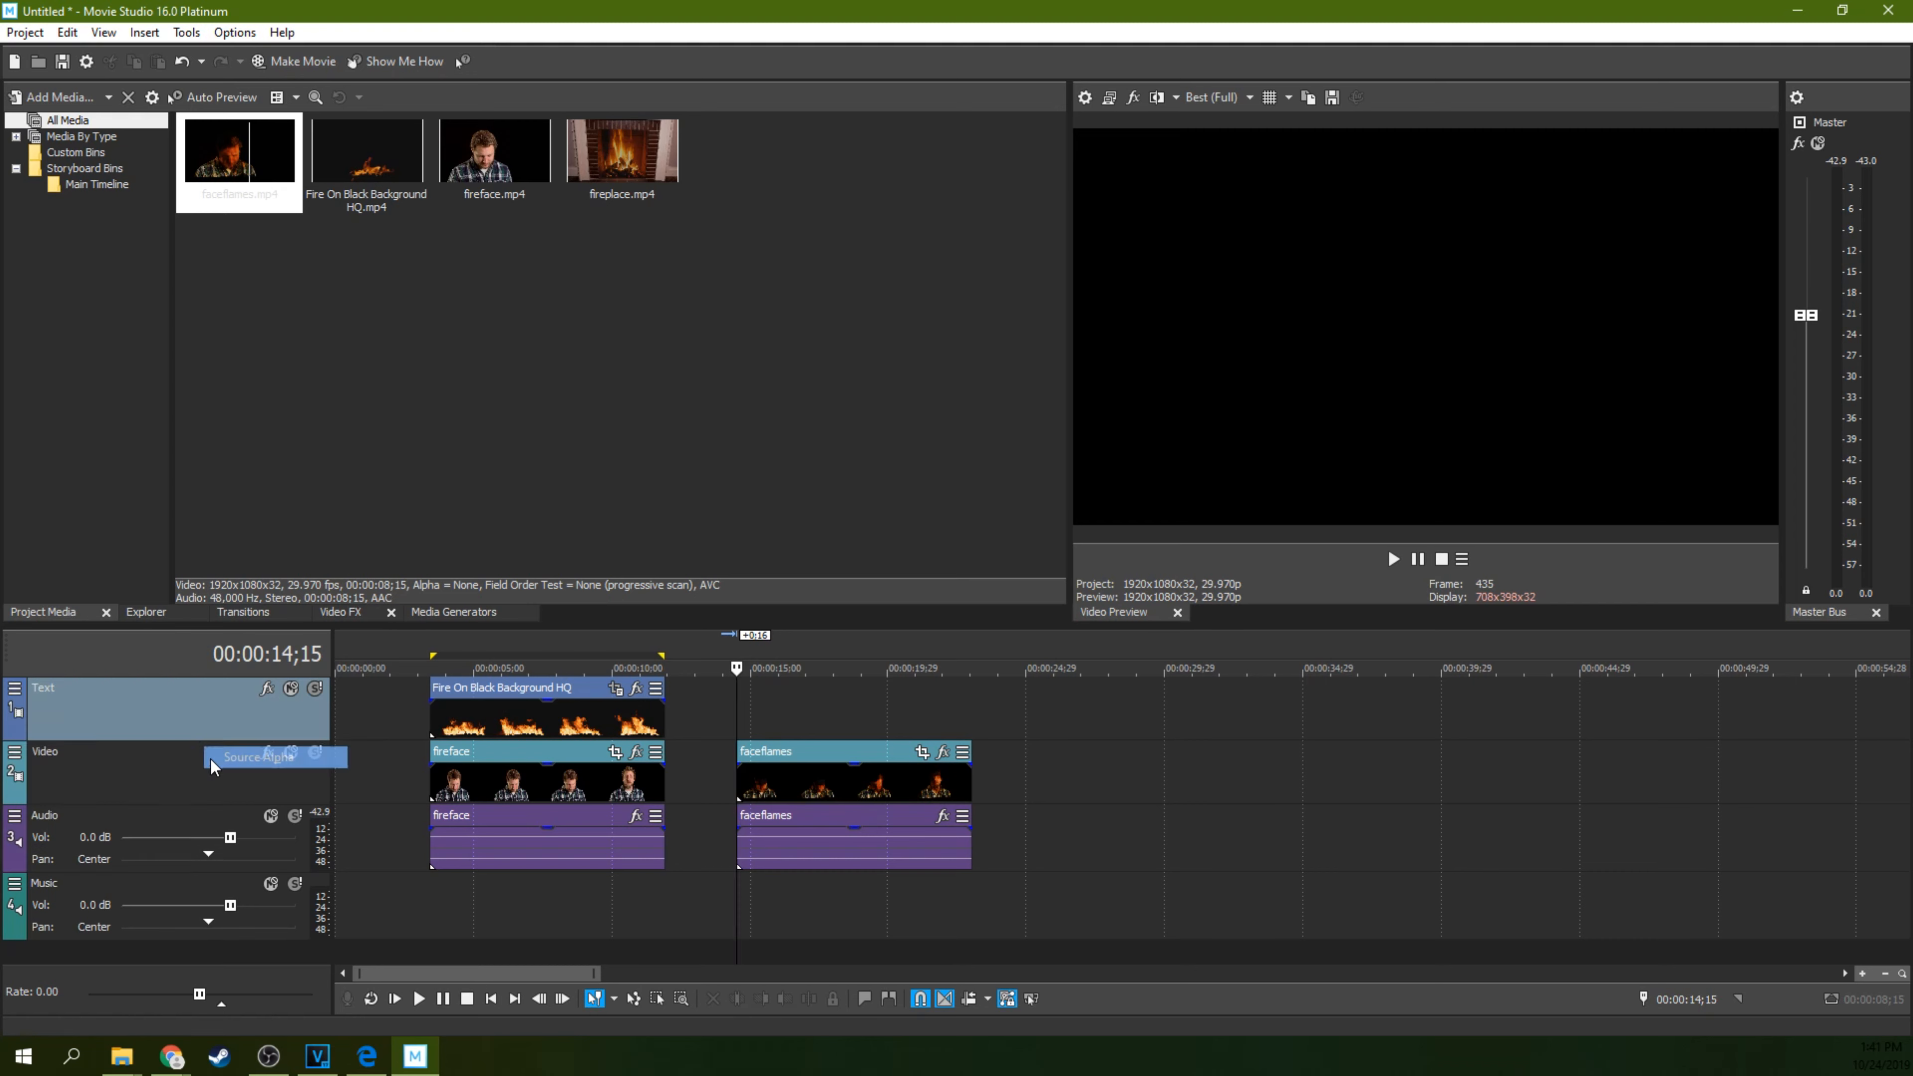
{"action": "key", "text": "space"}
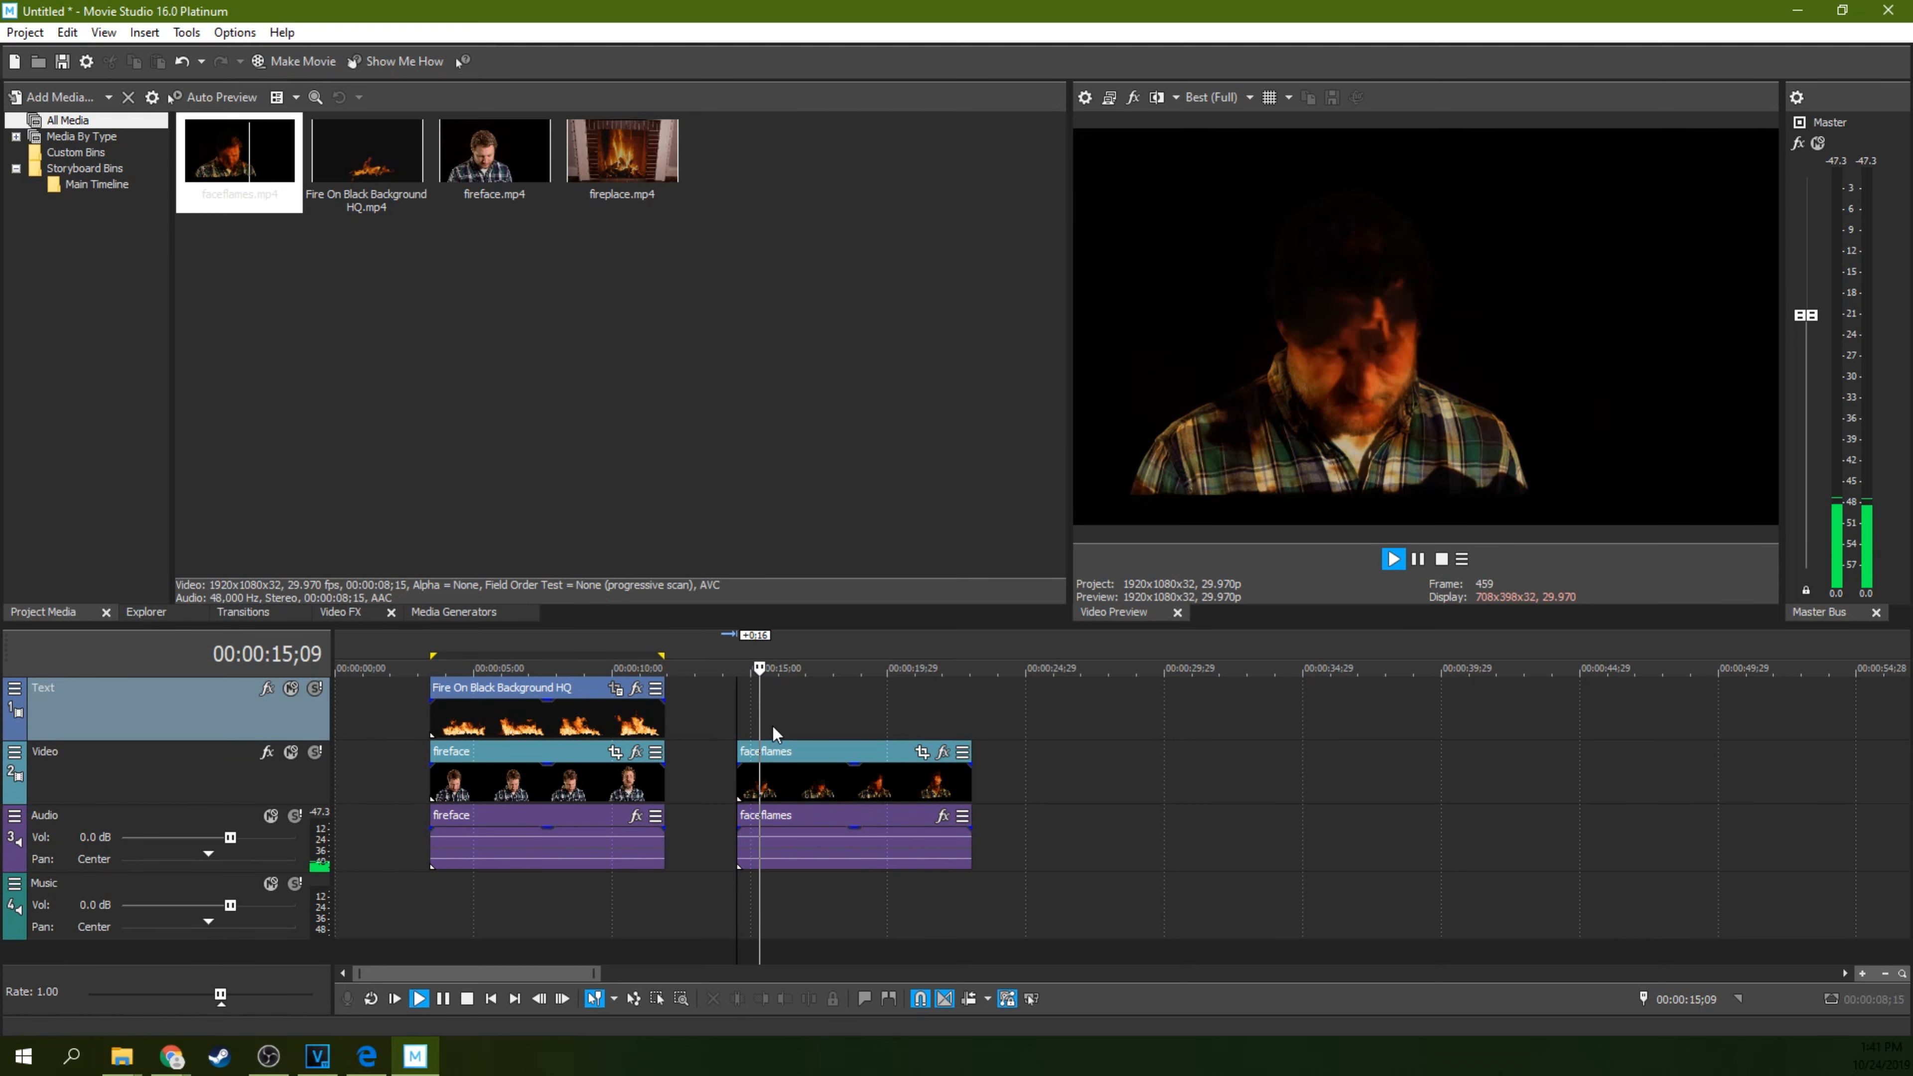
{"action": "key", "text": "space"}
Inspect the faceflames clip at several points, including its start and about 00:00:19;13.
{"action": "scroll", "coordinate": [772, 726], "scroll_direction": "up", "scroll_amount": 3}
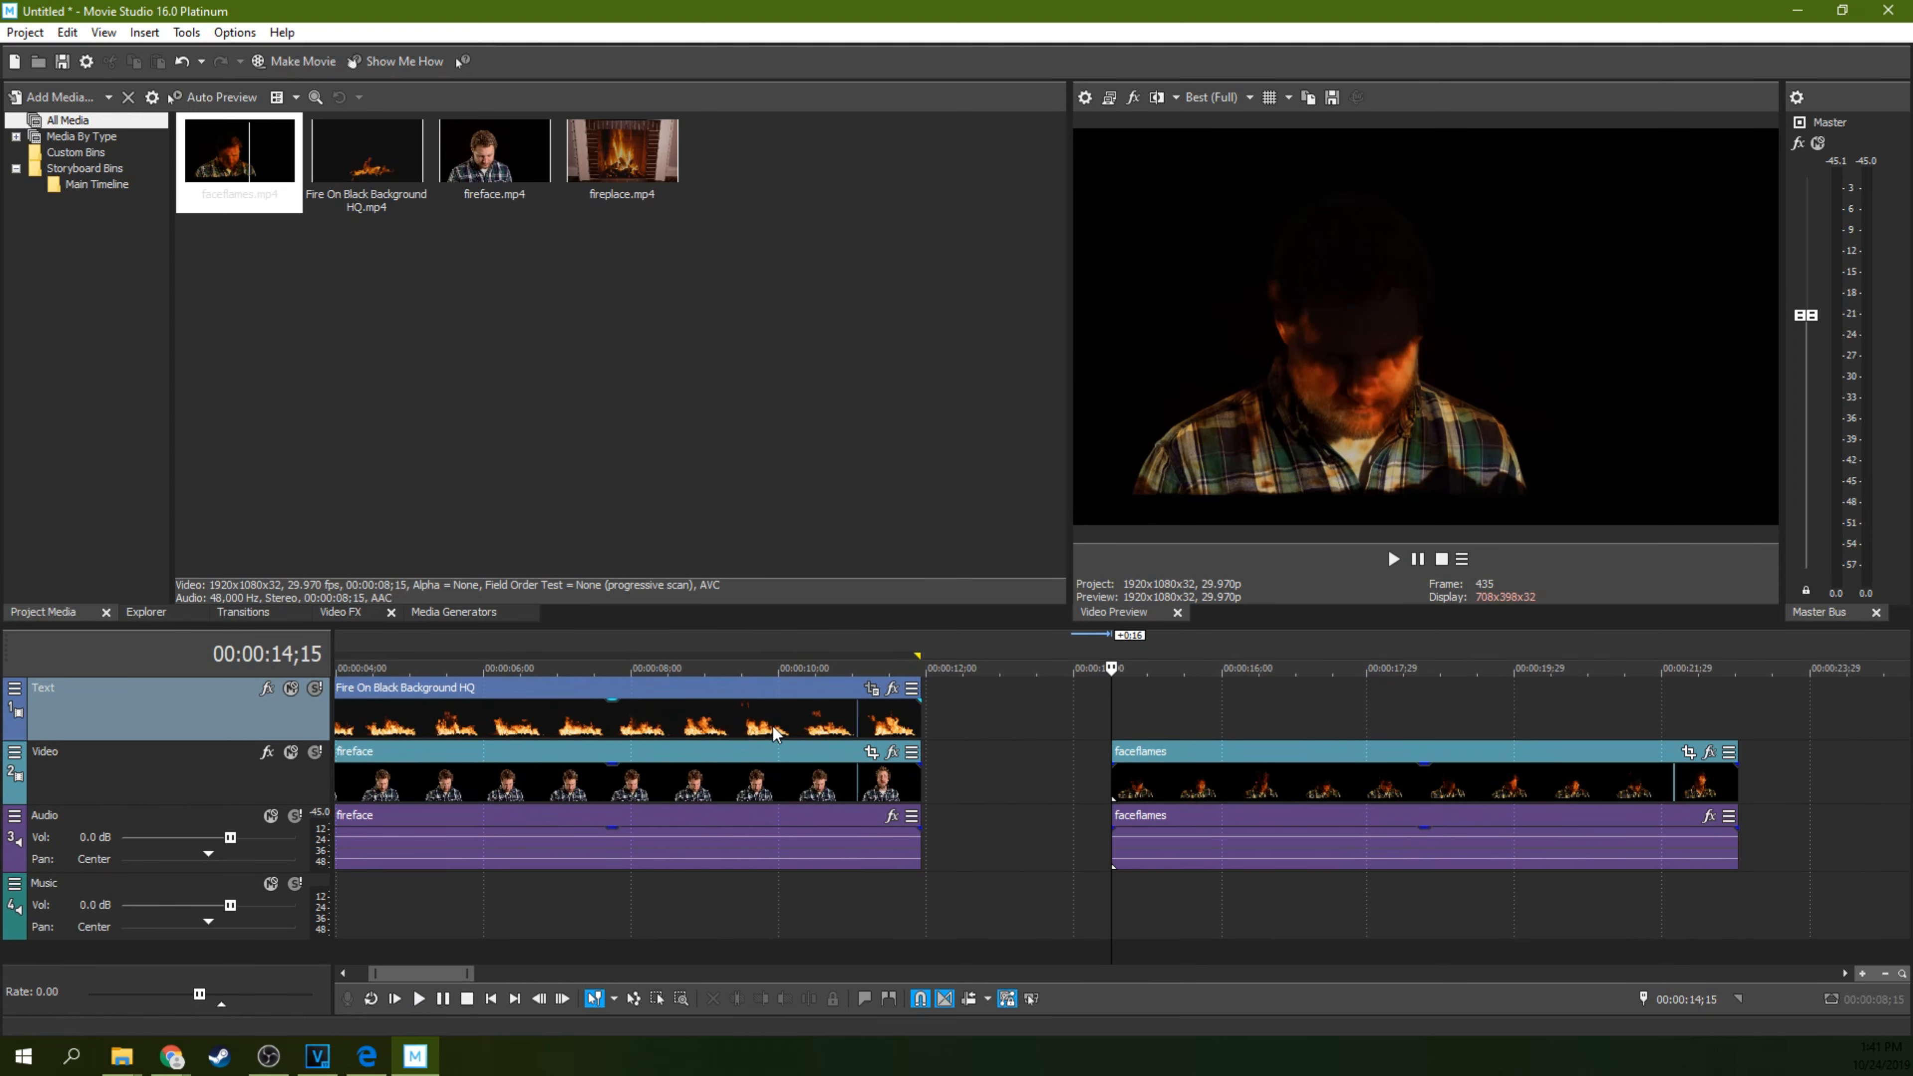
{"action": "scroll", "coordinate": [1081, 719], "scroll_direction": "down", "scroll_amount": 3}
{"action": "left_click", "coordinate": [874, 754]}
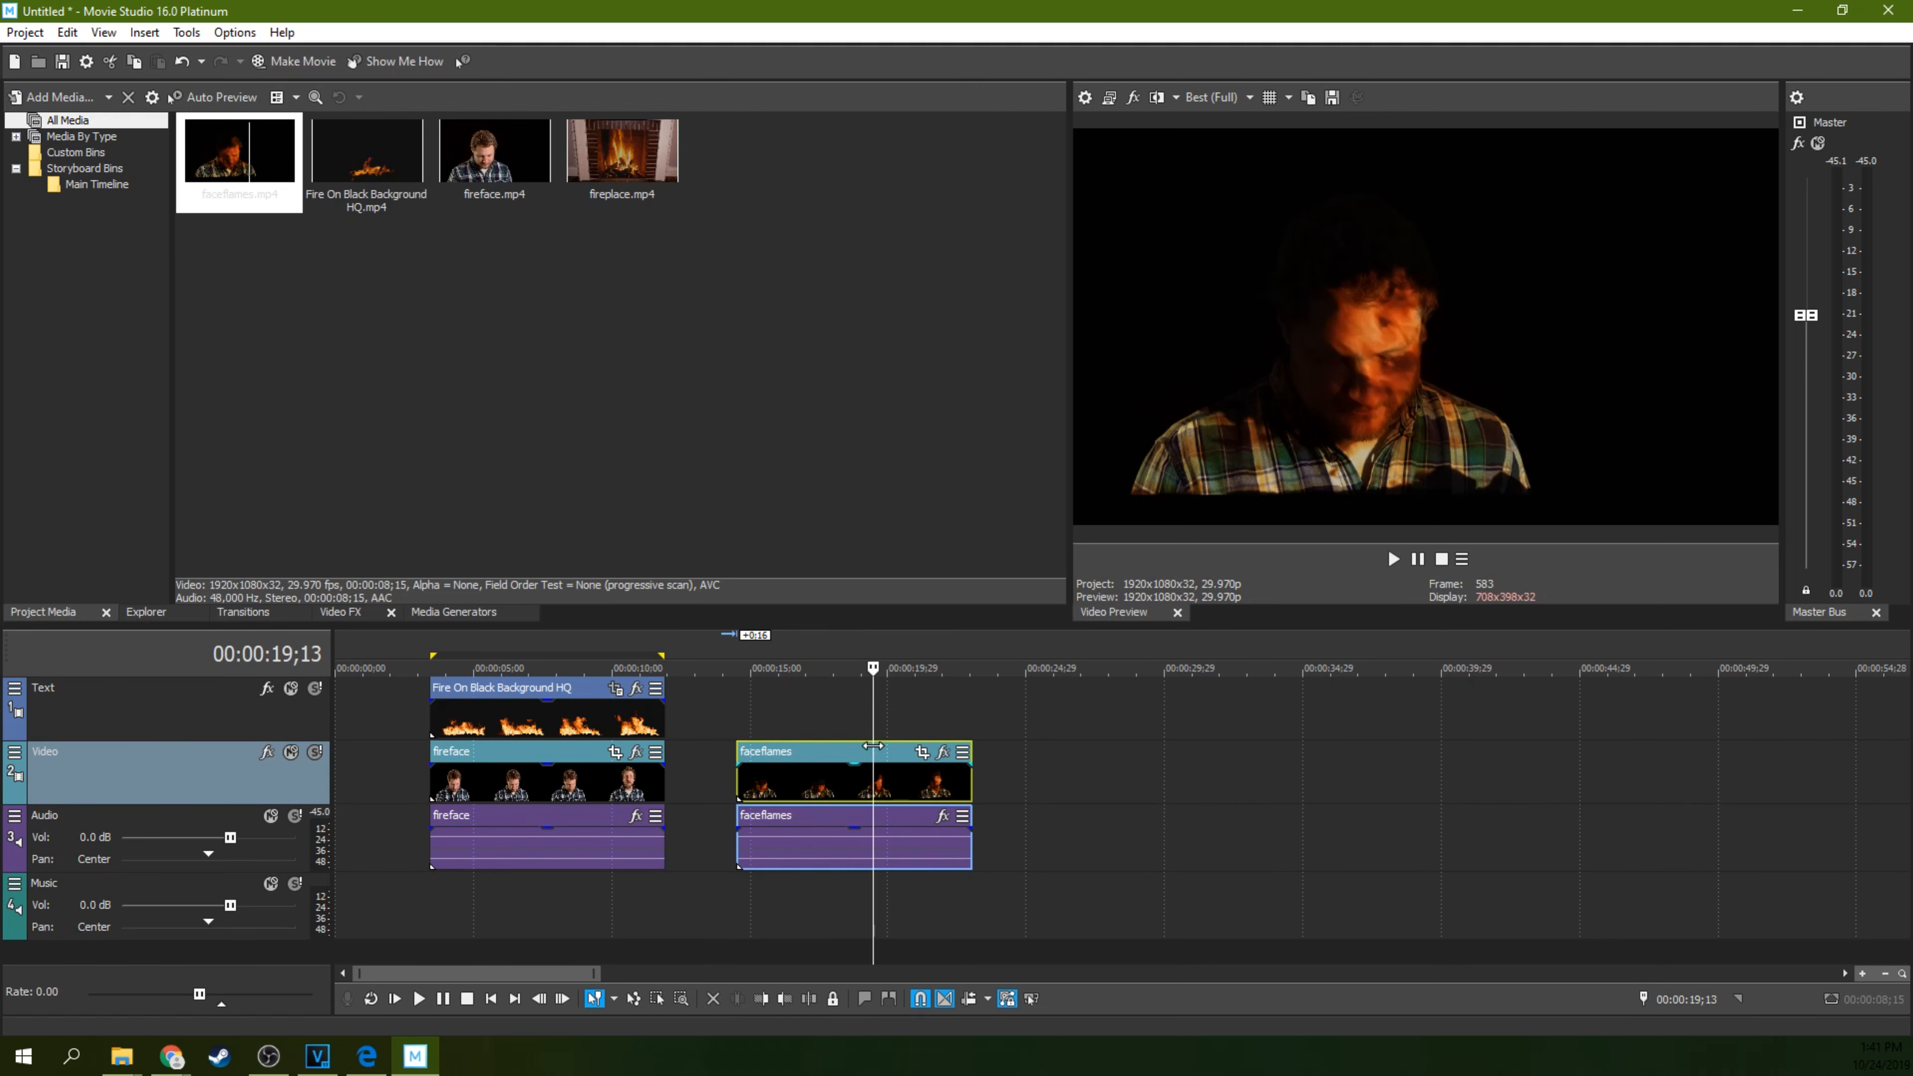
{"action": "left_click", "coordinate": [739, 701]}
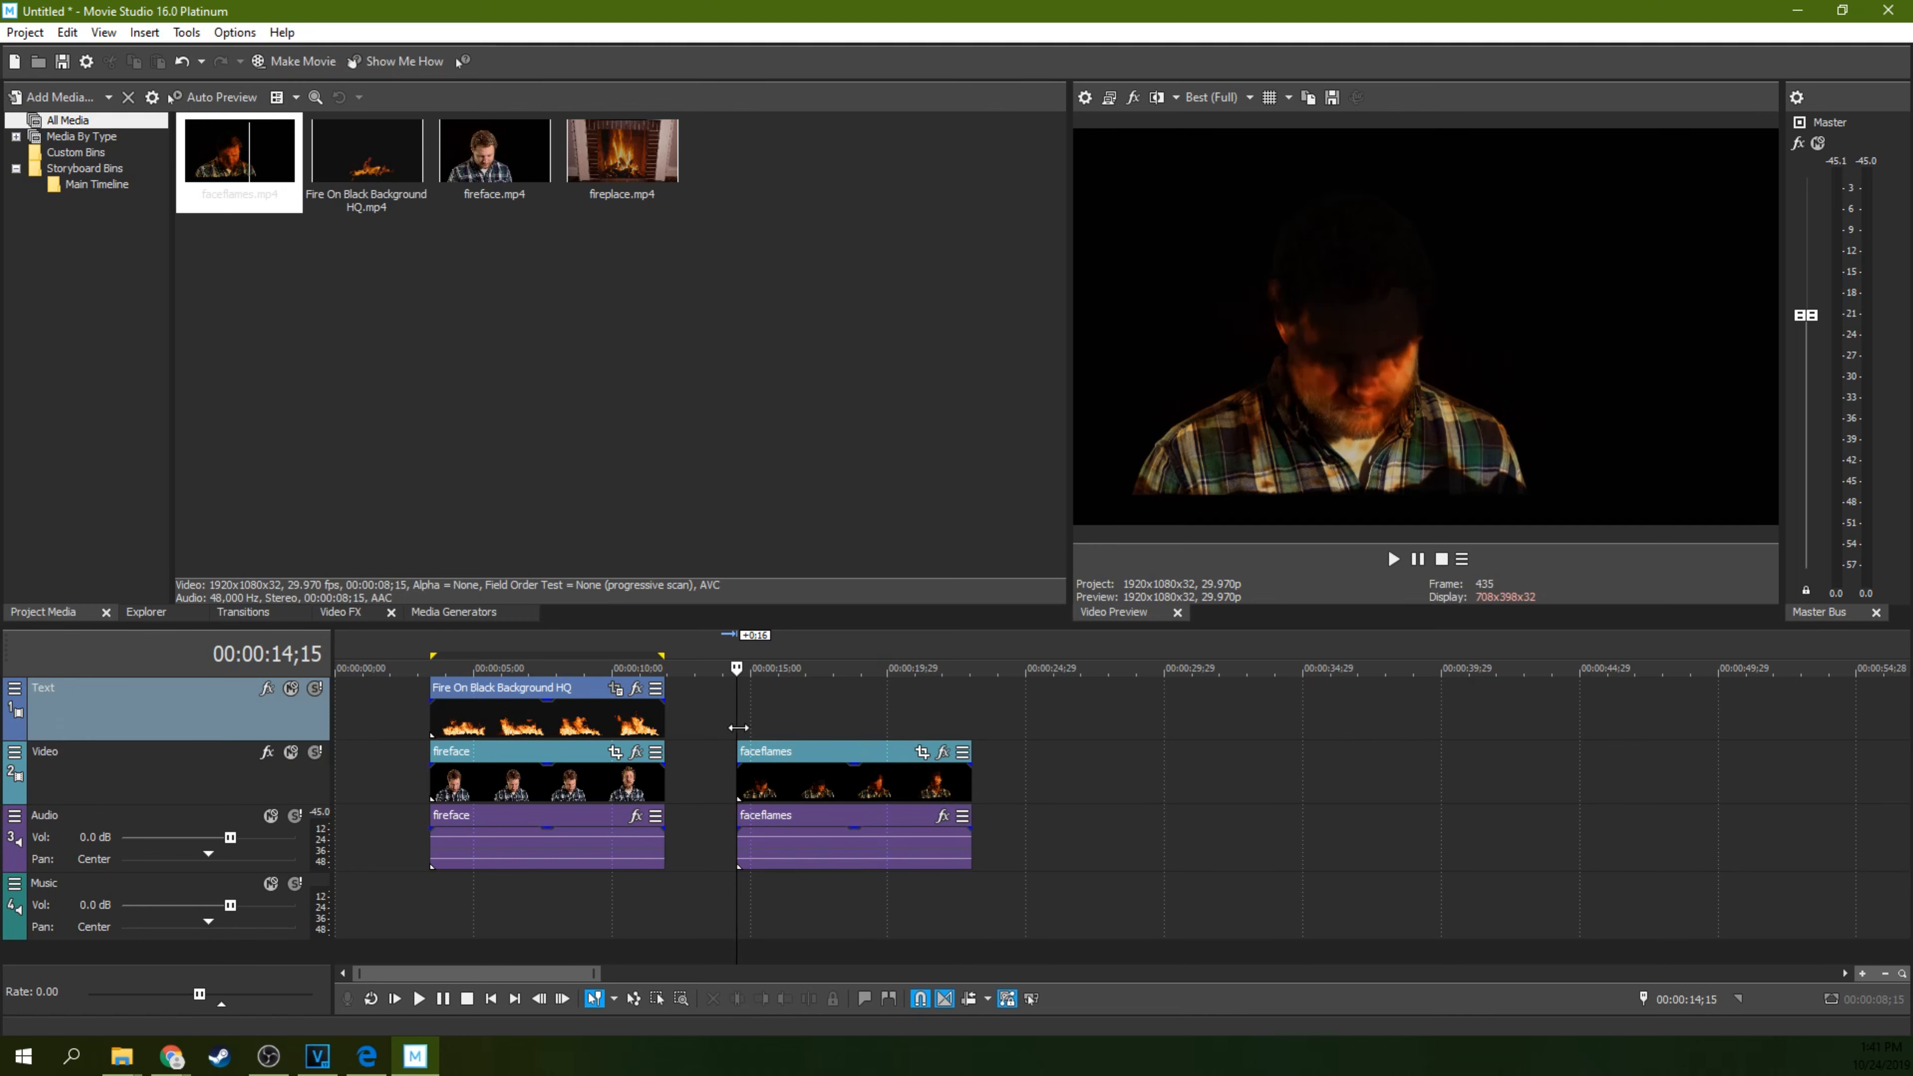
{"action": "left_click", "coordinate": [776, 738]}
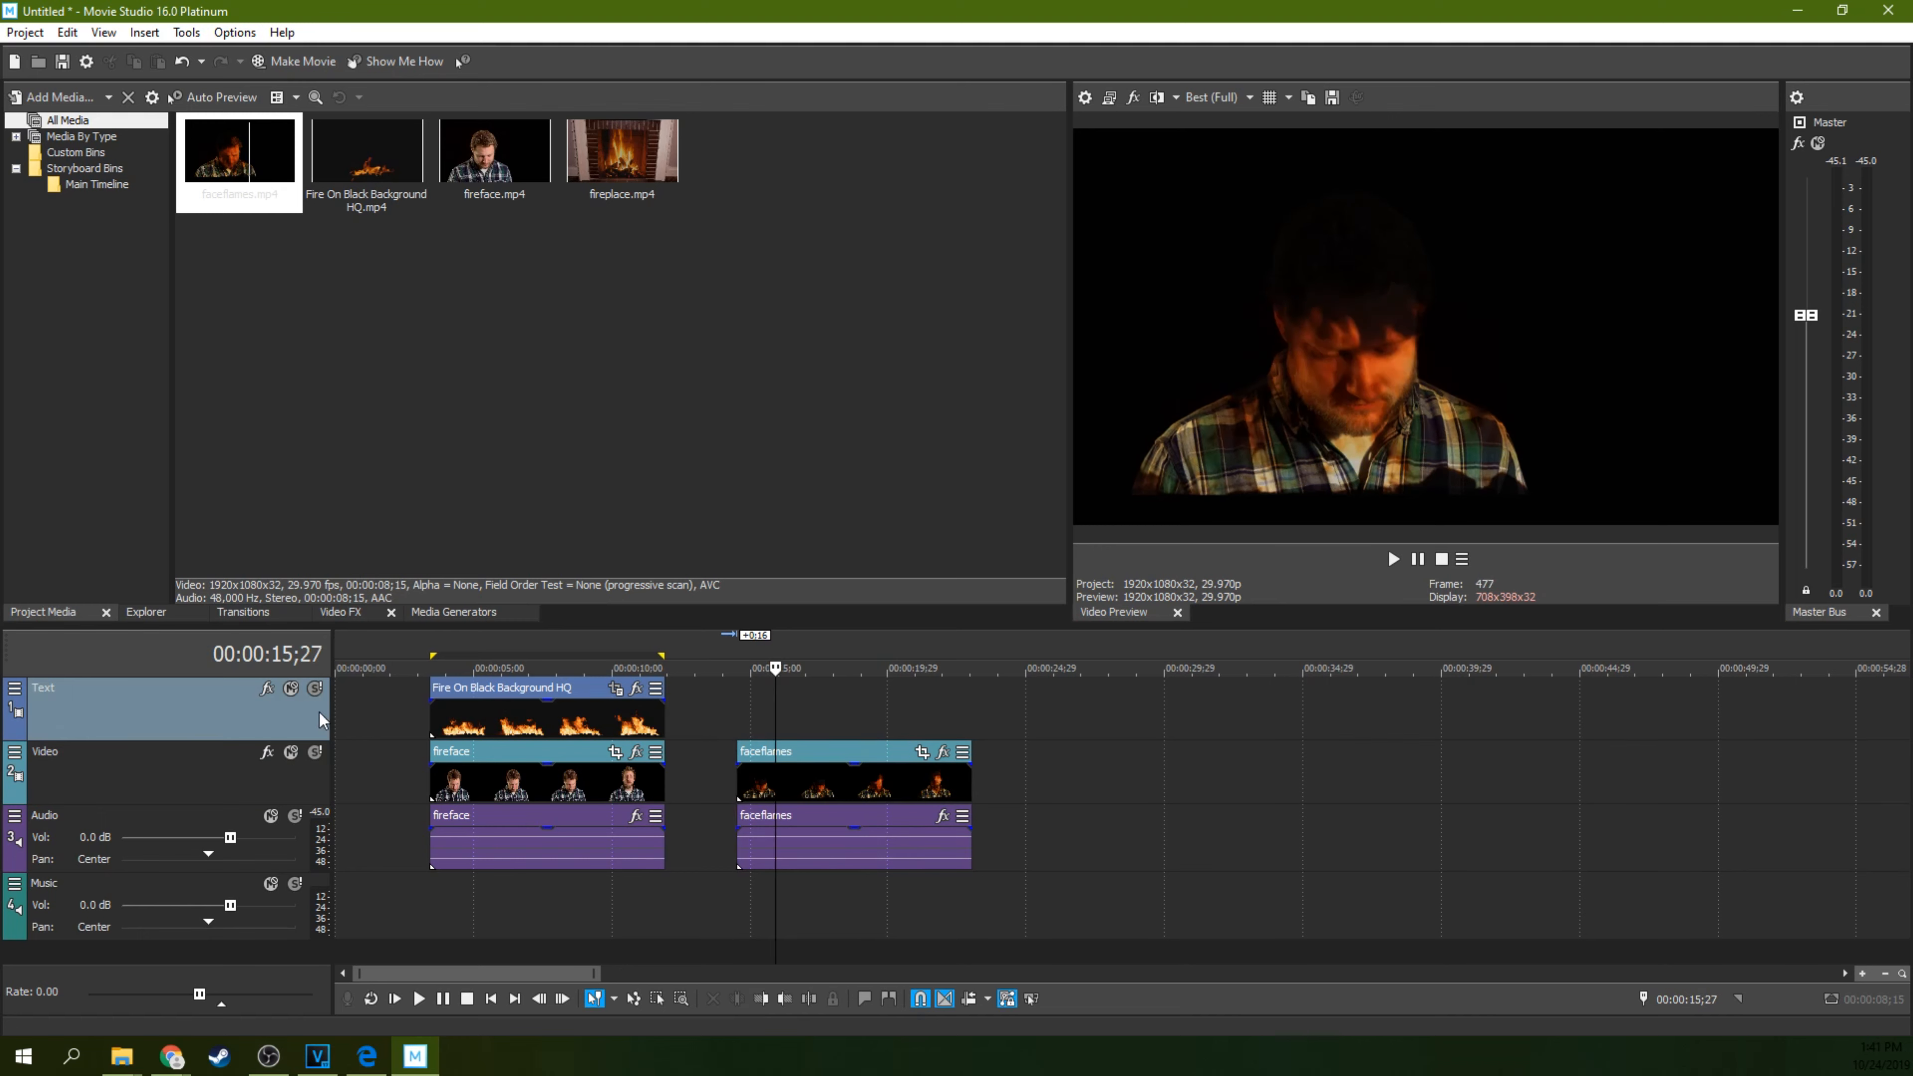
Change the Text track's compositing mode and move the faceflames video from the Video track up to the Text track.
{"action": "left_click", "coordinate": [15, 688]}
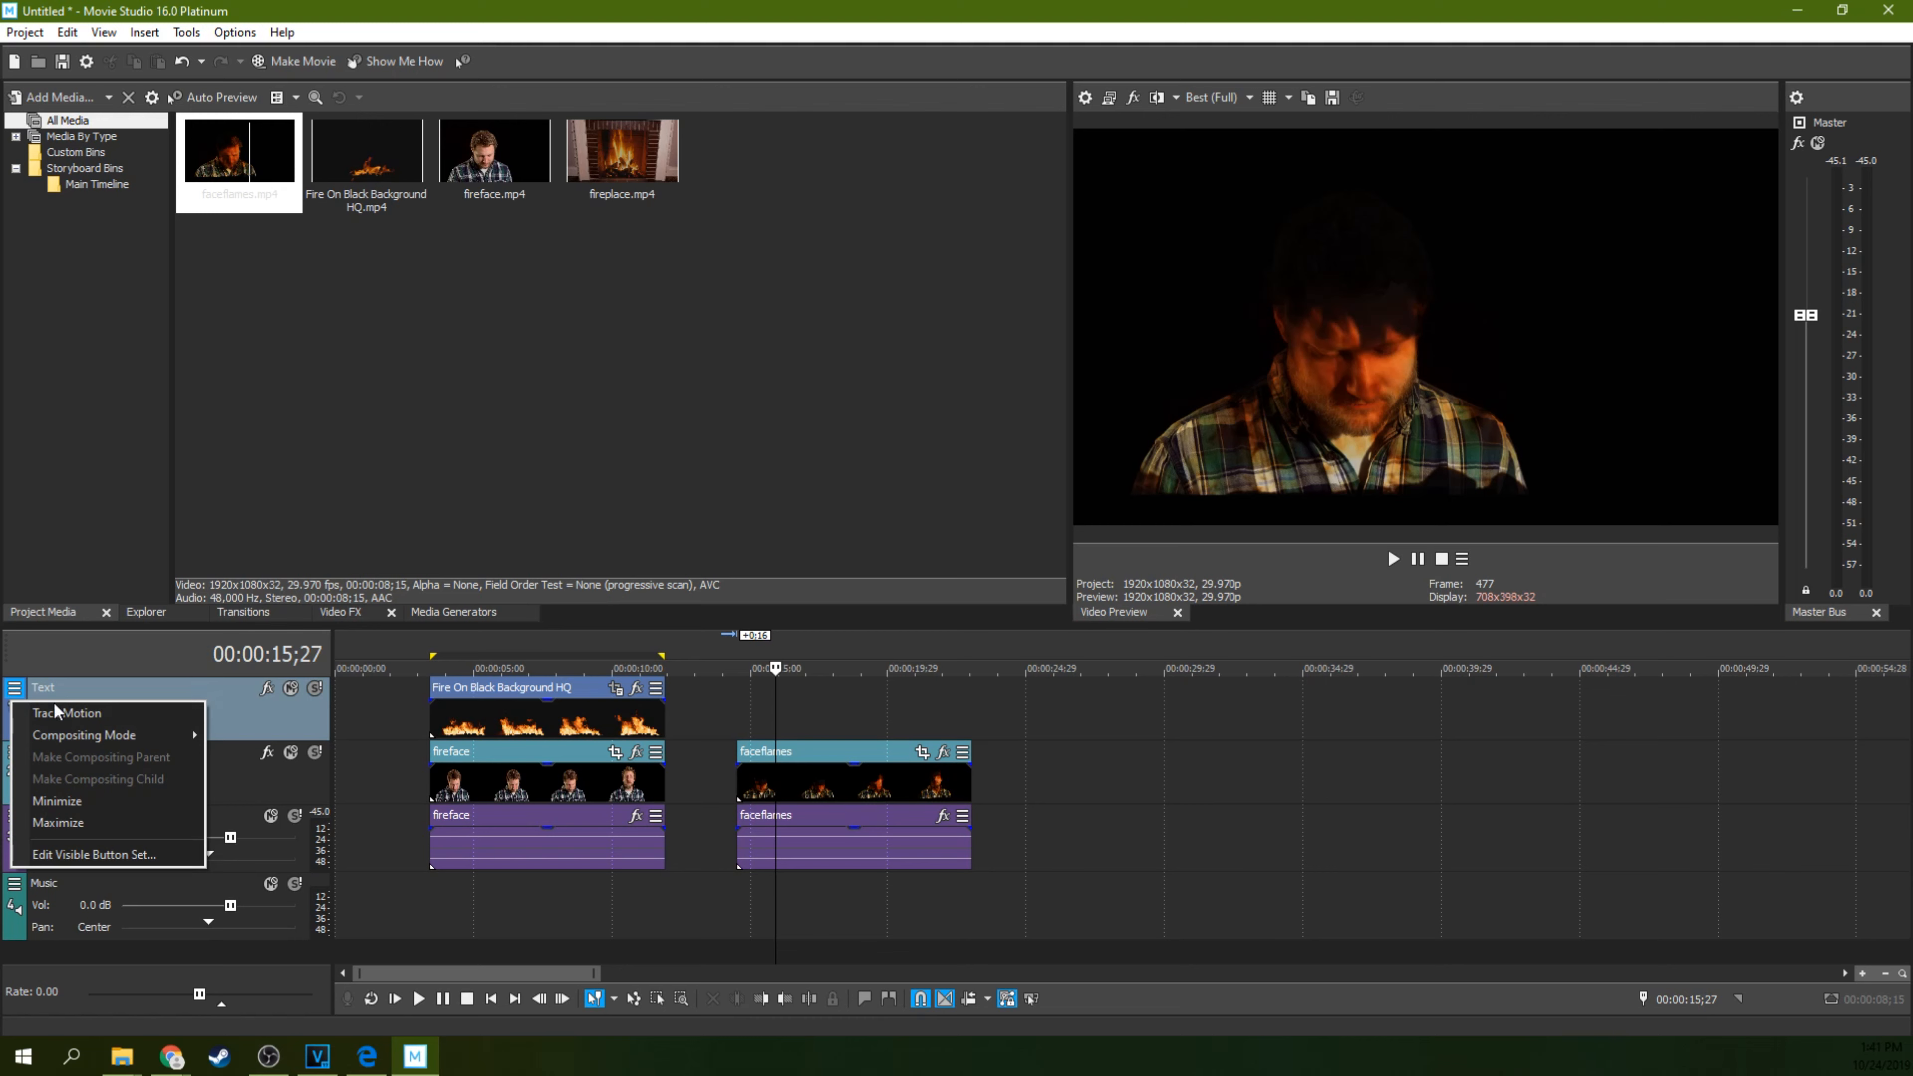
{"action": "mouse_move", "coordinate": [104, 735]}
{"action": "left_click", "coordinate": [282, 712]}
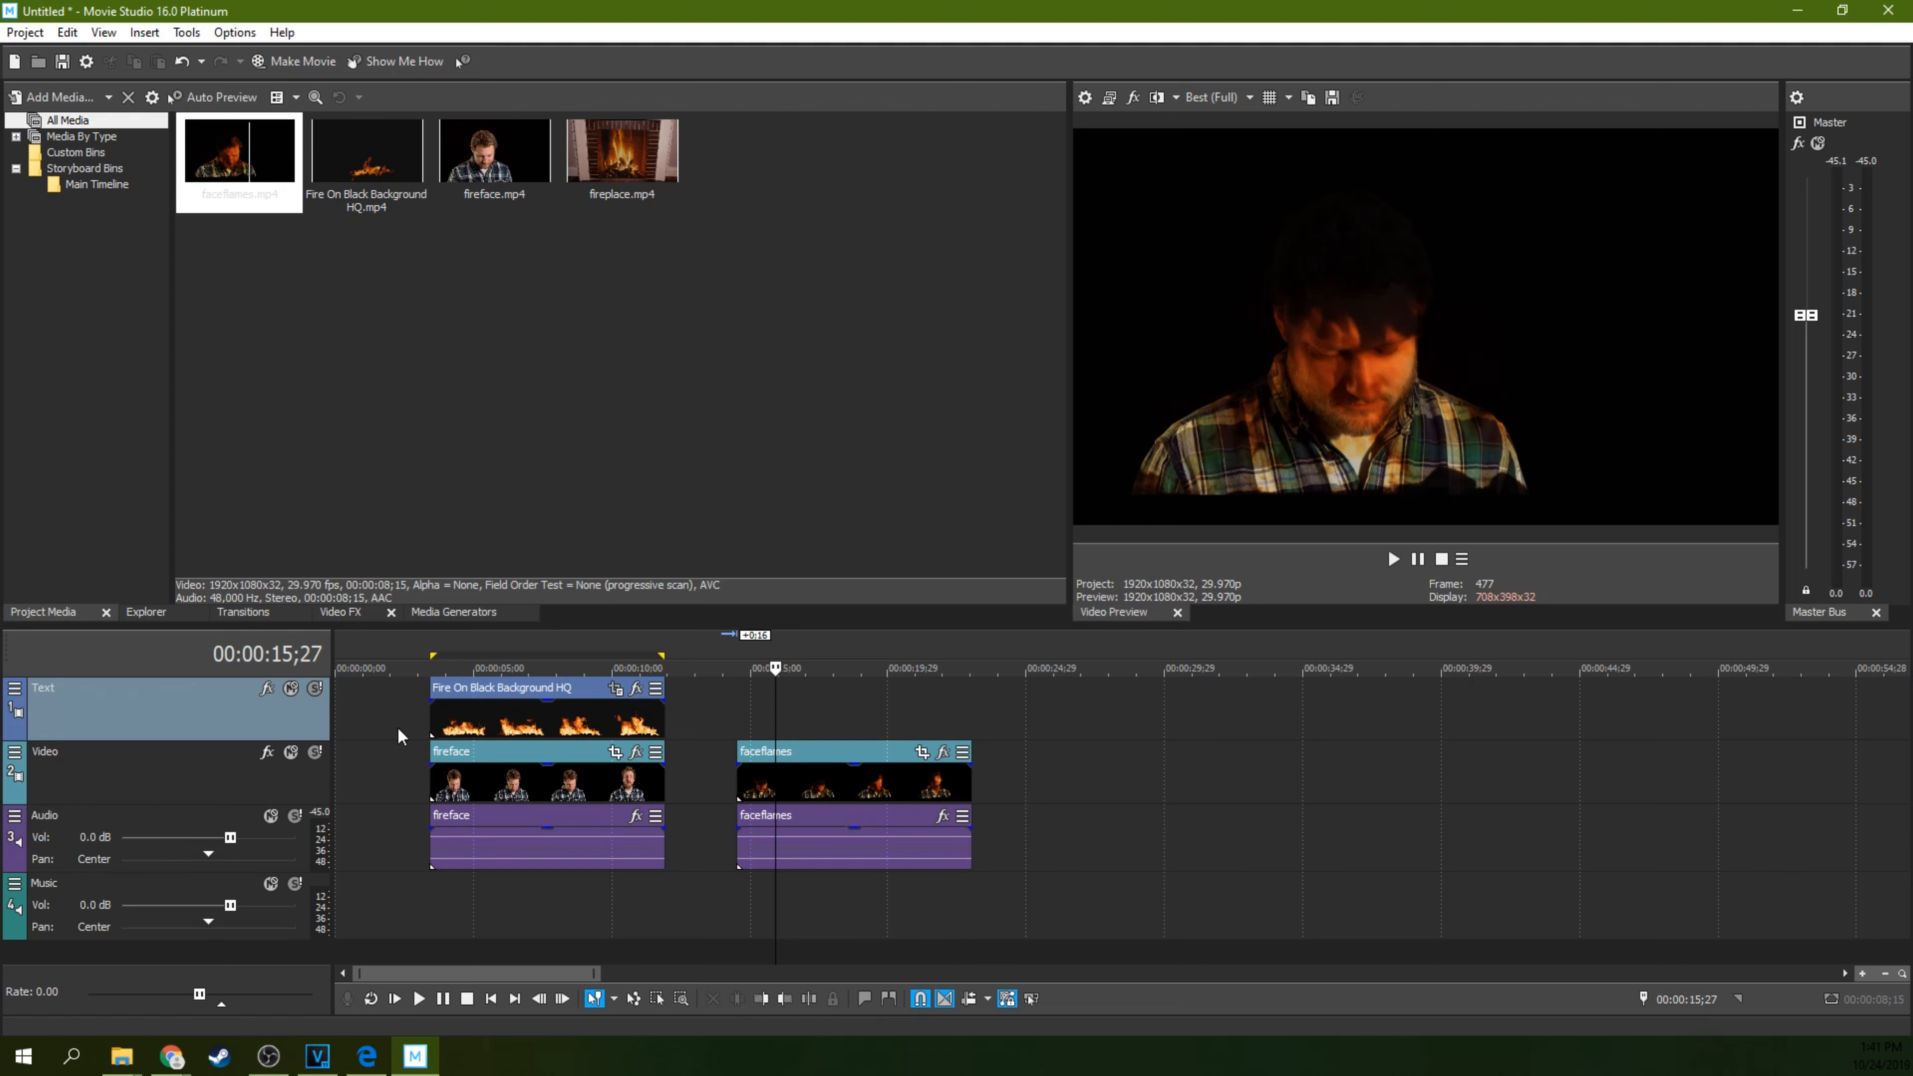
{"action": "left_click_drag", "start_coordinate": [762, 752], "coordinate": [797, 711]}
Add fireplace.mp4 to the Video track beyond the faceflames clip, starting at about 00:00:27, and play it back.
{"action": "left_click_drag", "start_coordinate": [636, 162], "coordinate": [1091, 793]}
{"action": "left_click", "coordinate": [1089, 792]}
{"action": "left_click", "coordinate": [1166, 782]}
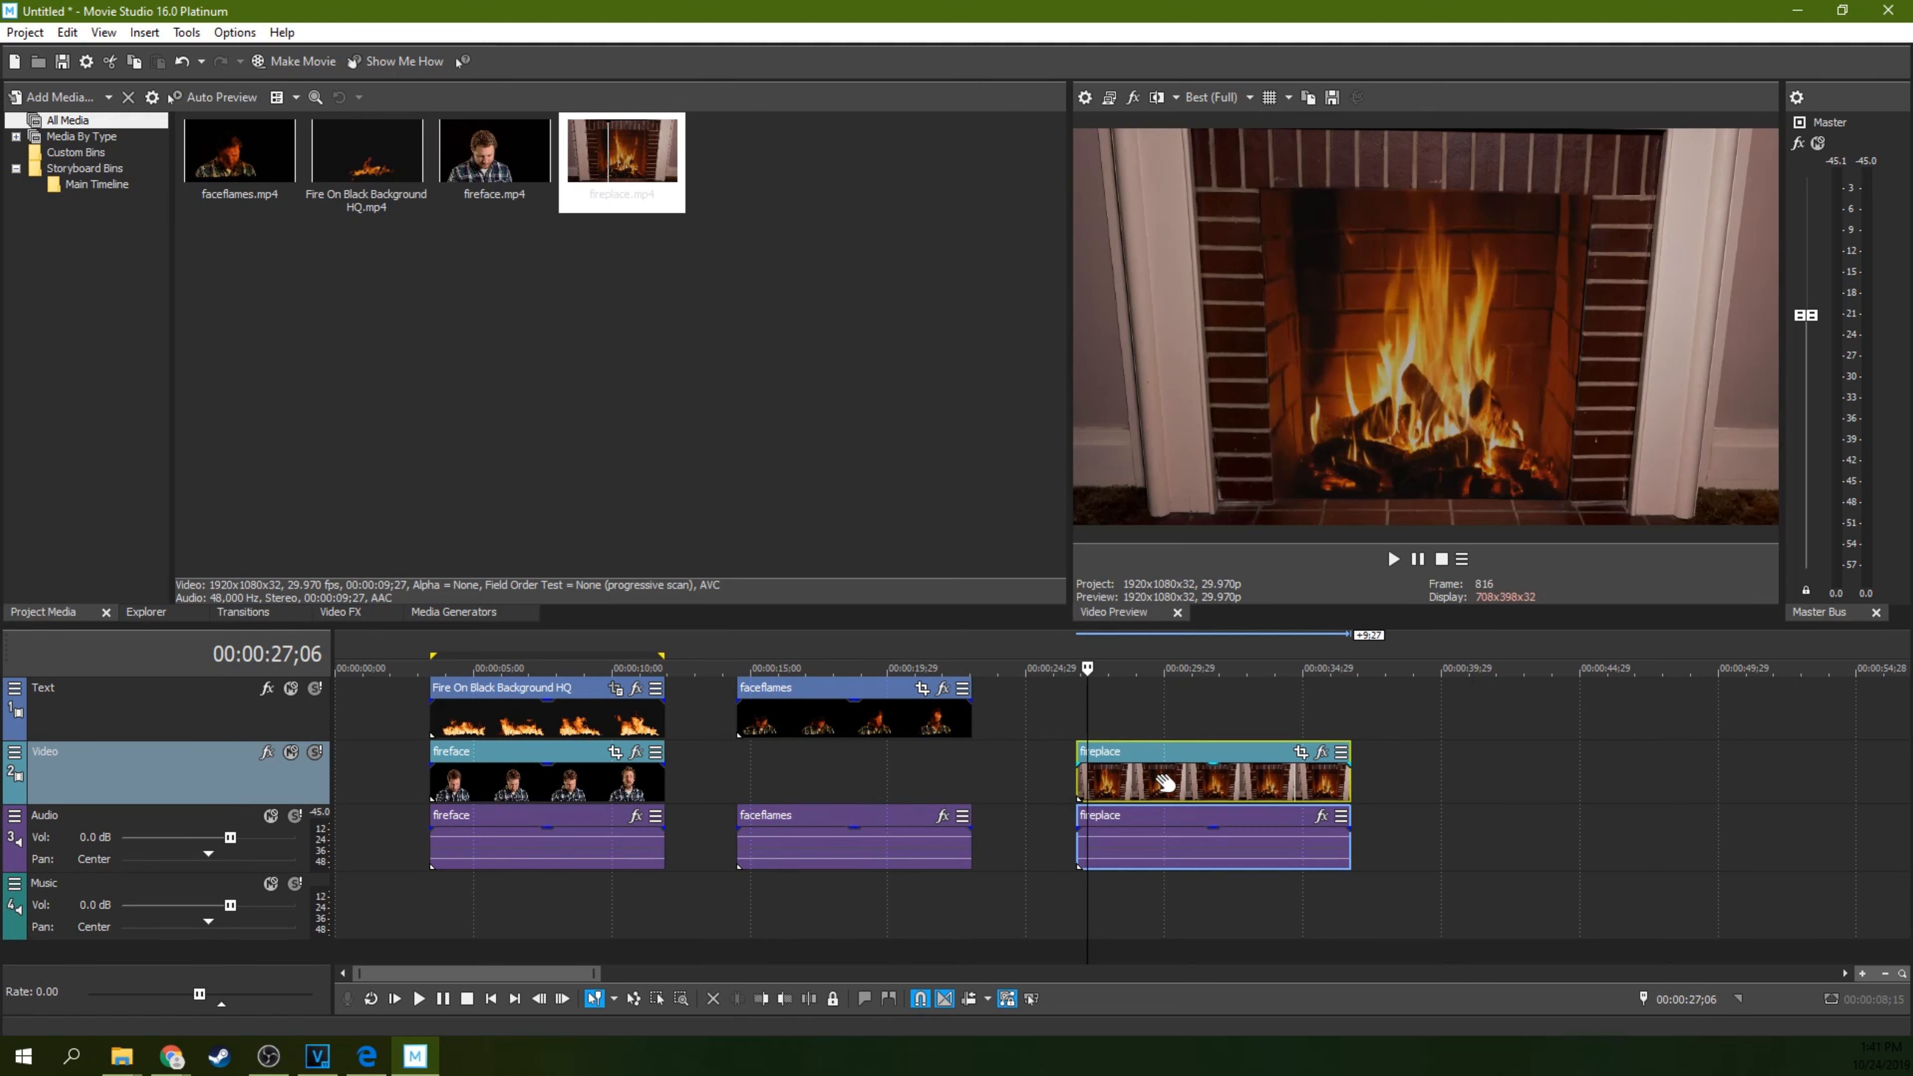
{"action": "left_click", "coordinate": [1125, 842]}
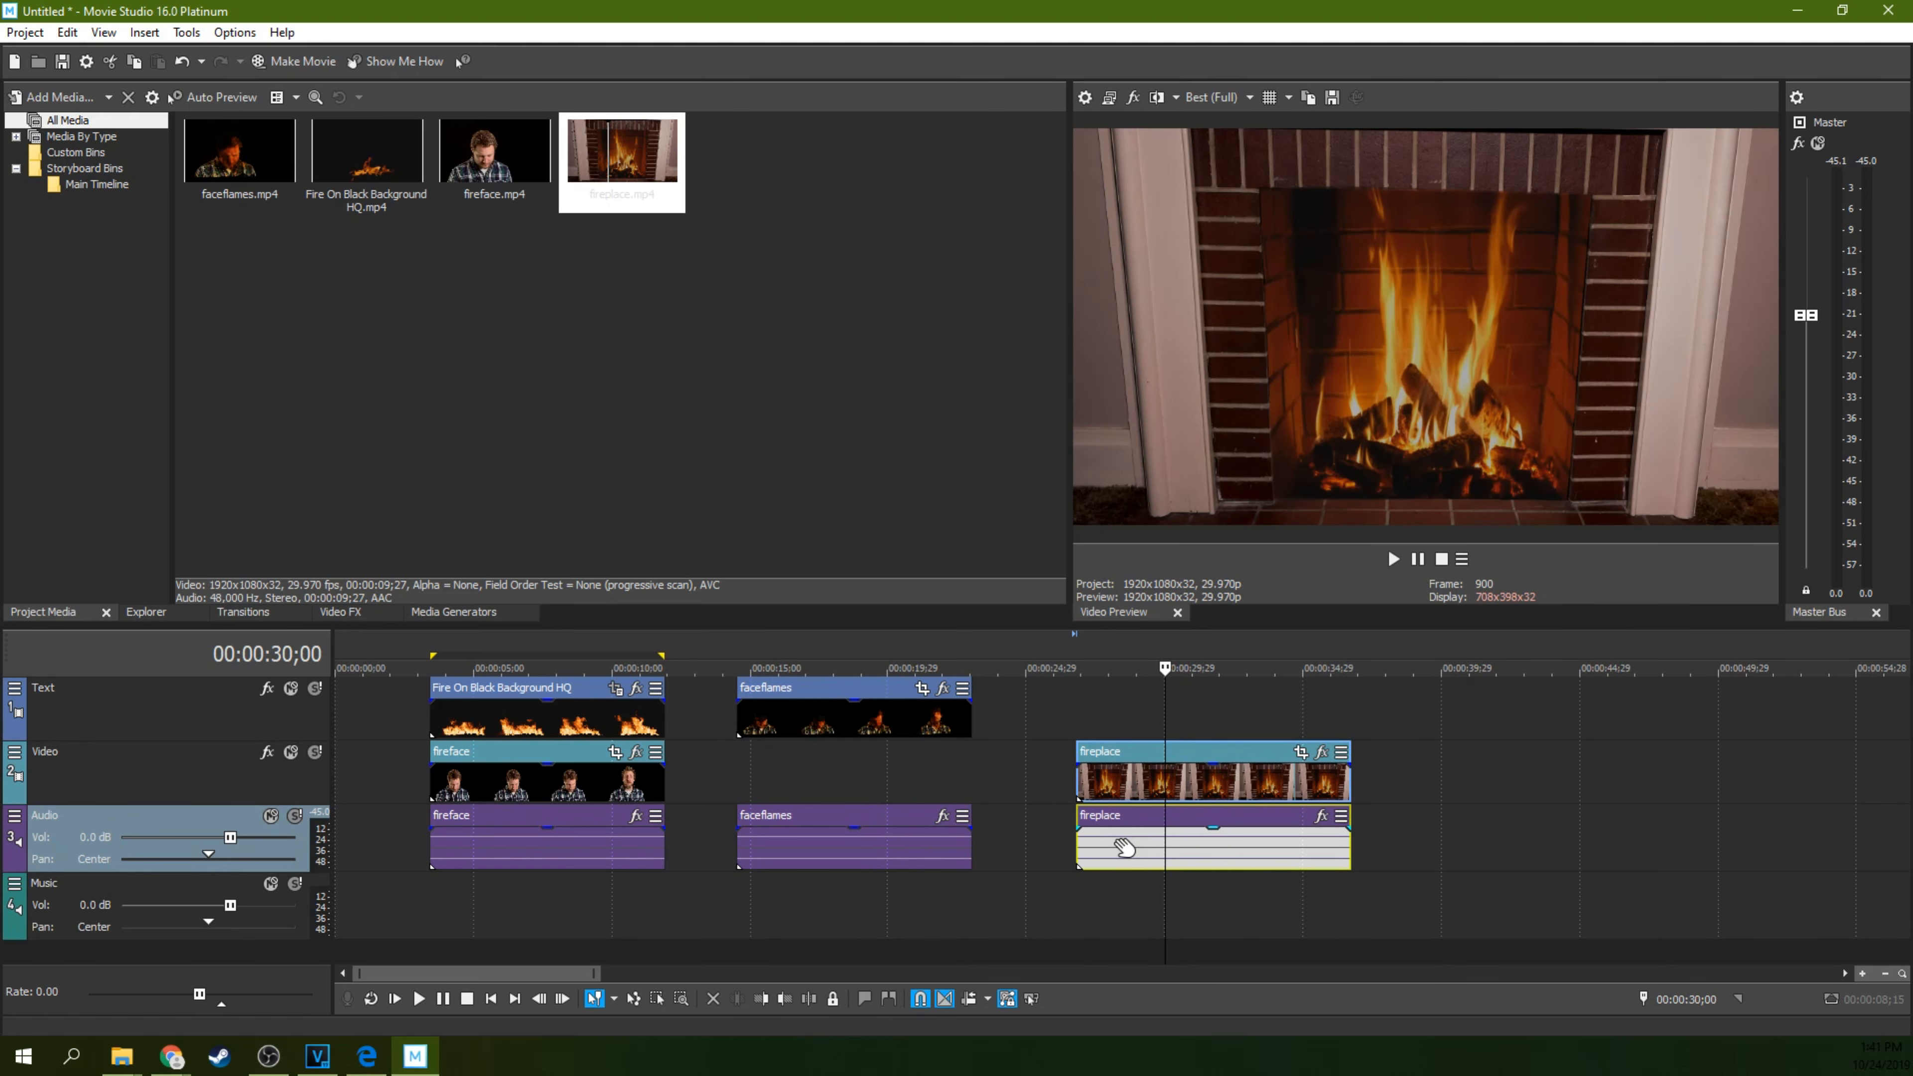
{"action": "key", "text": "space"}
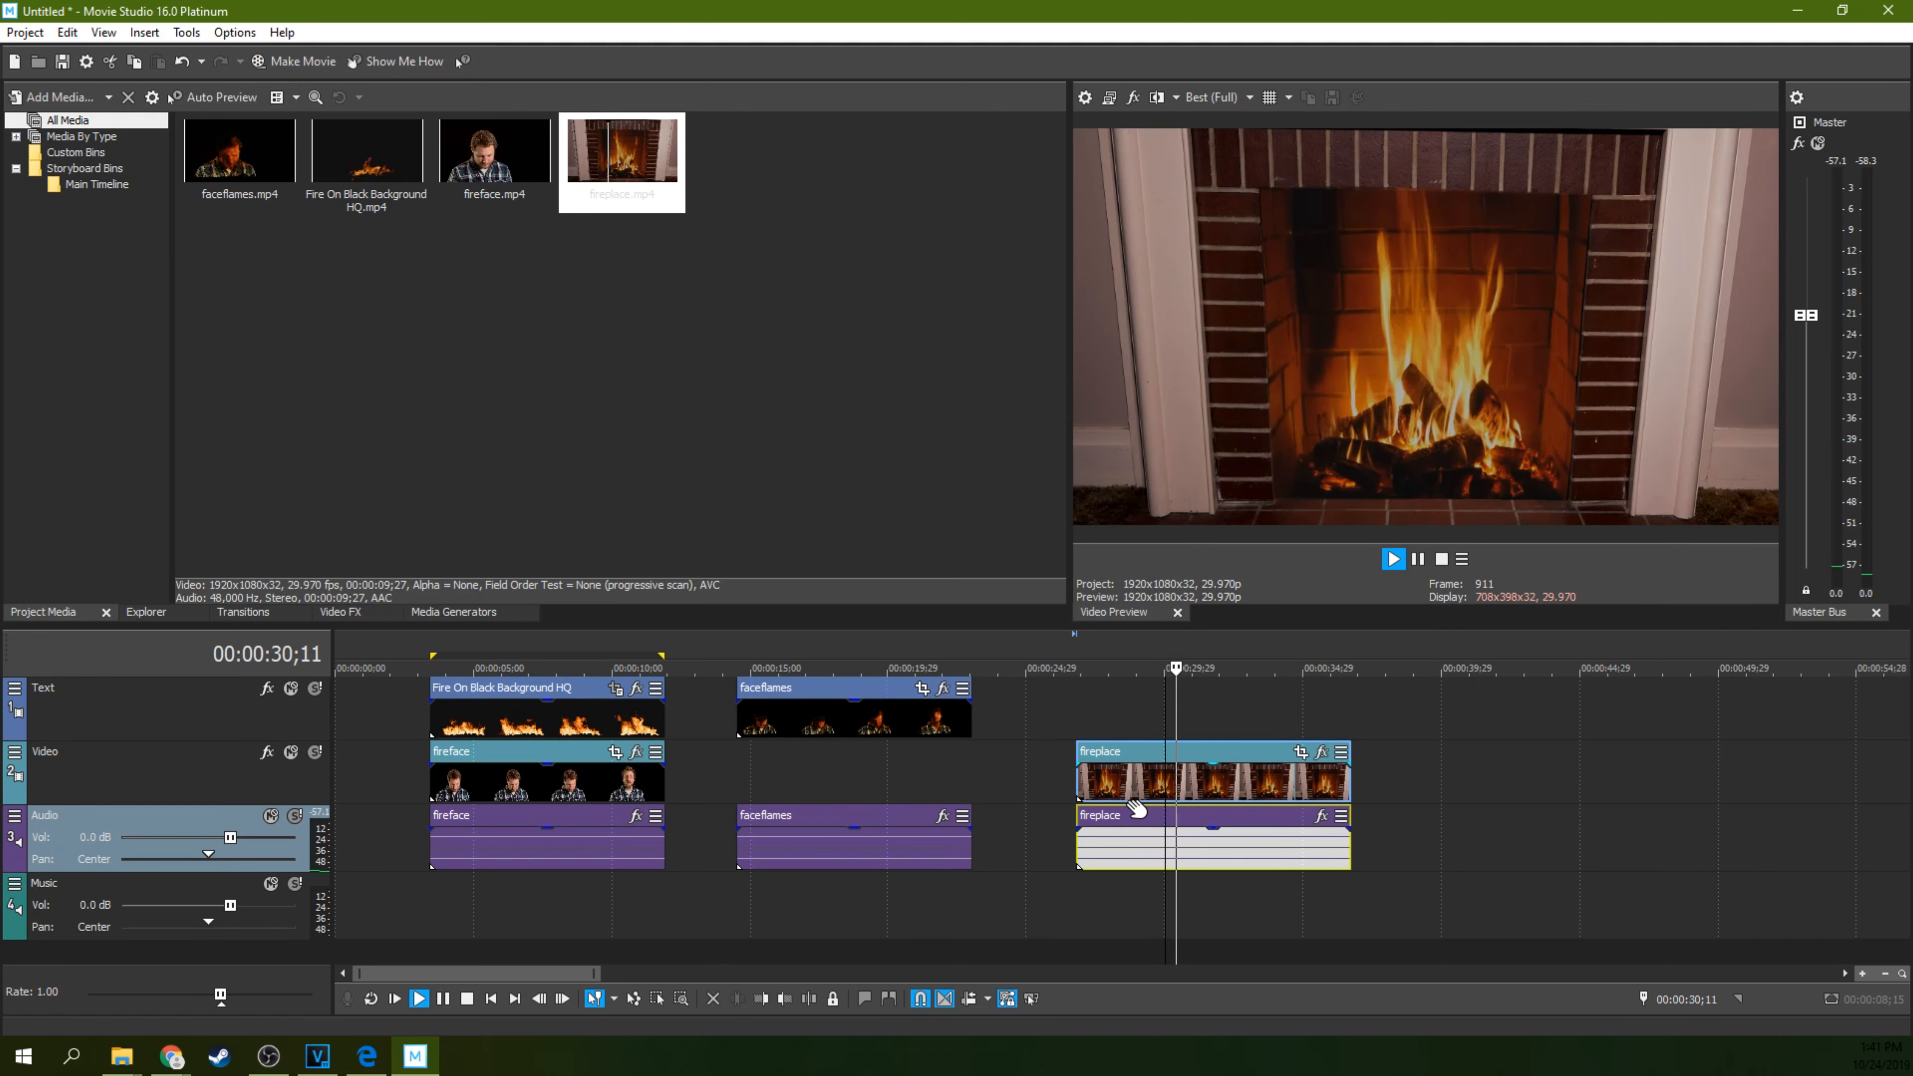
Stop playback and delete the audio of the faceflames and fireplace clips, ignoring event grouping so that only their audio is removed.
{"action": "left_click", "coordinate": [1418, 558]}
{"action": "left_click", "coordinate": [1122, 776]}
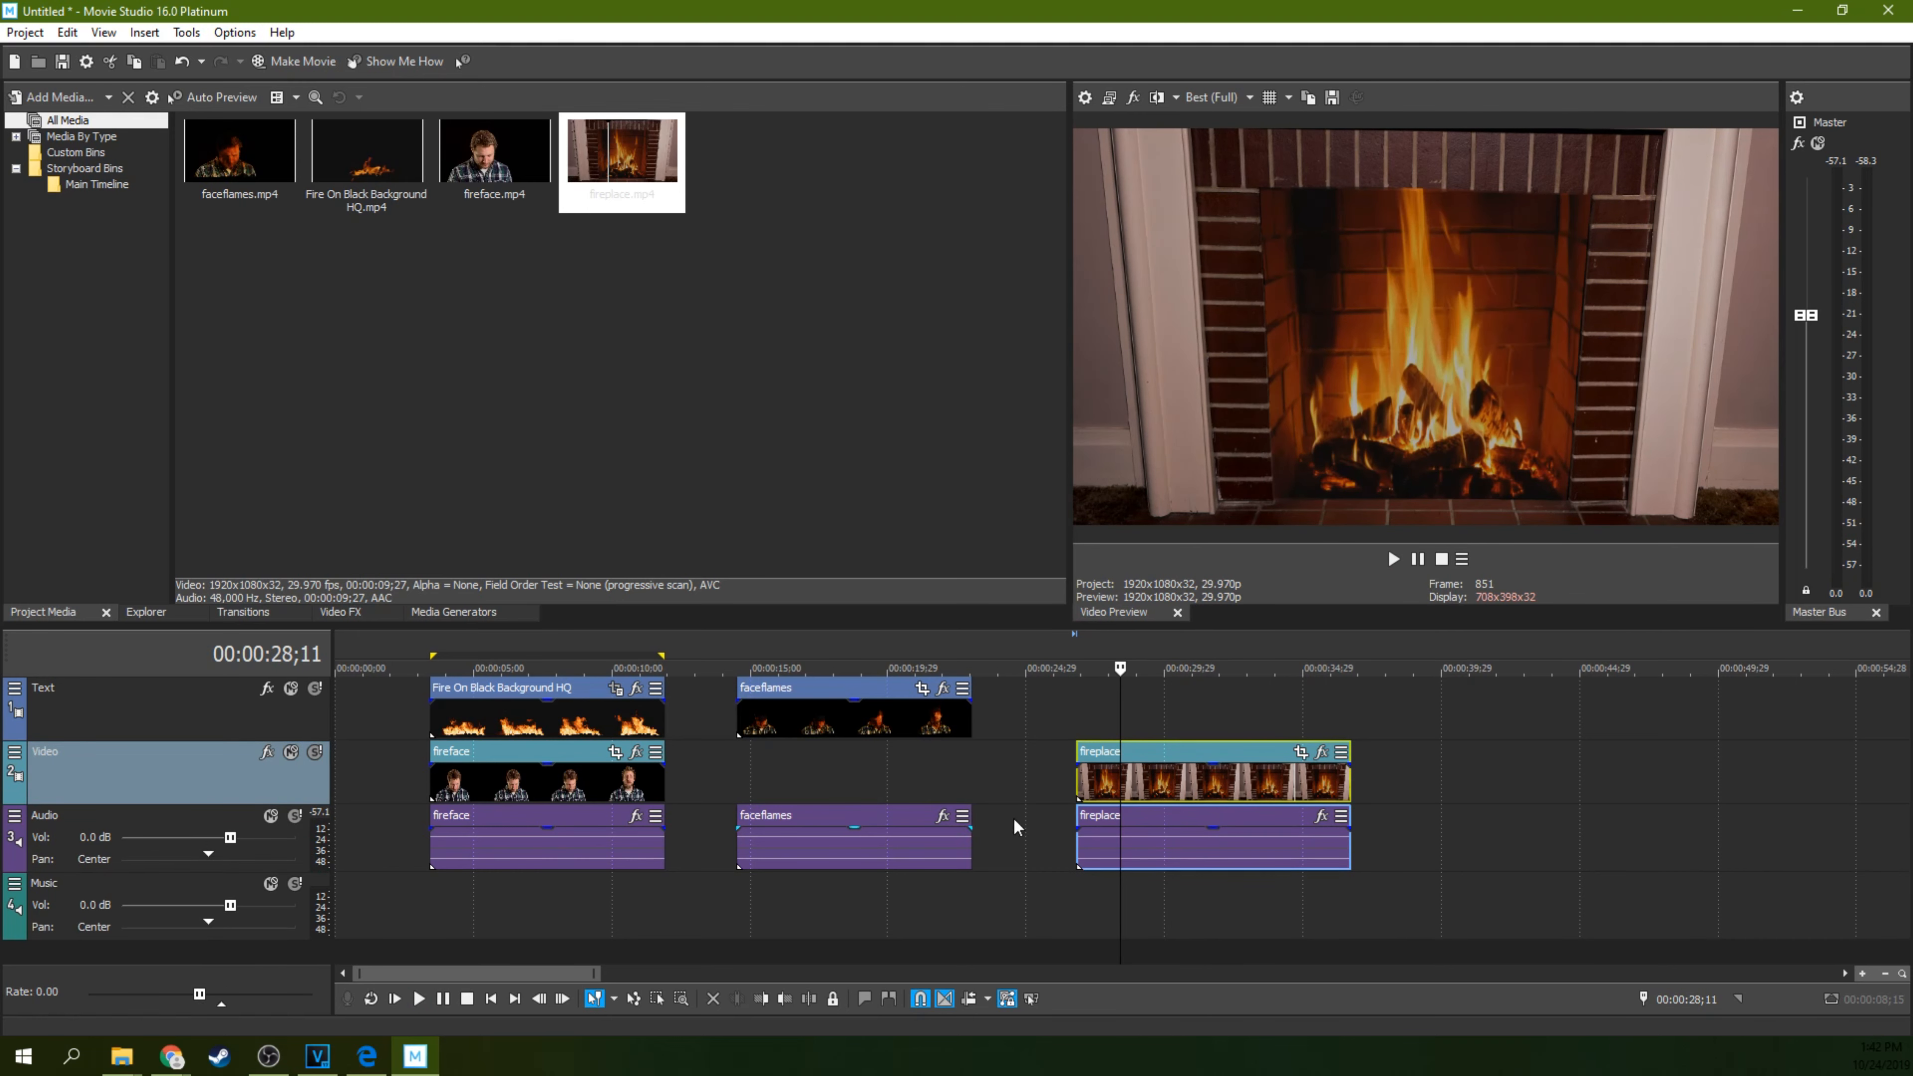
{"action": "left_click", "coordinate": [905, 848]}
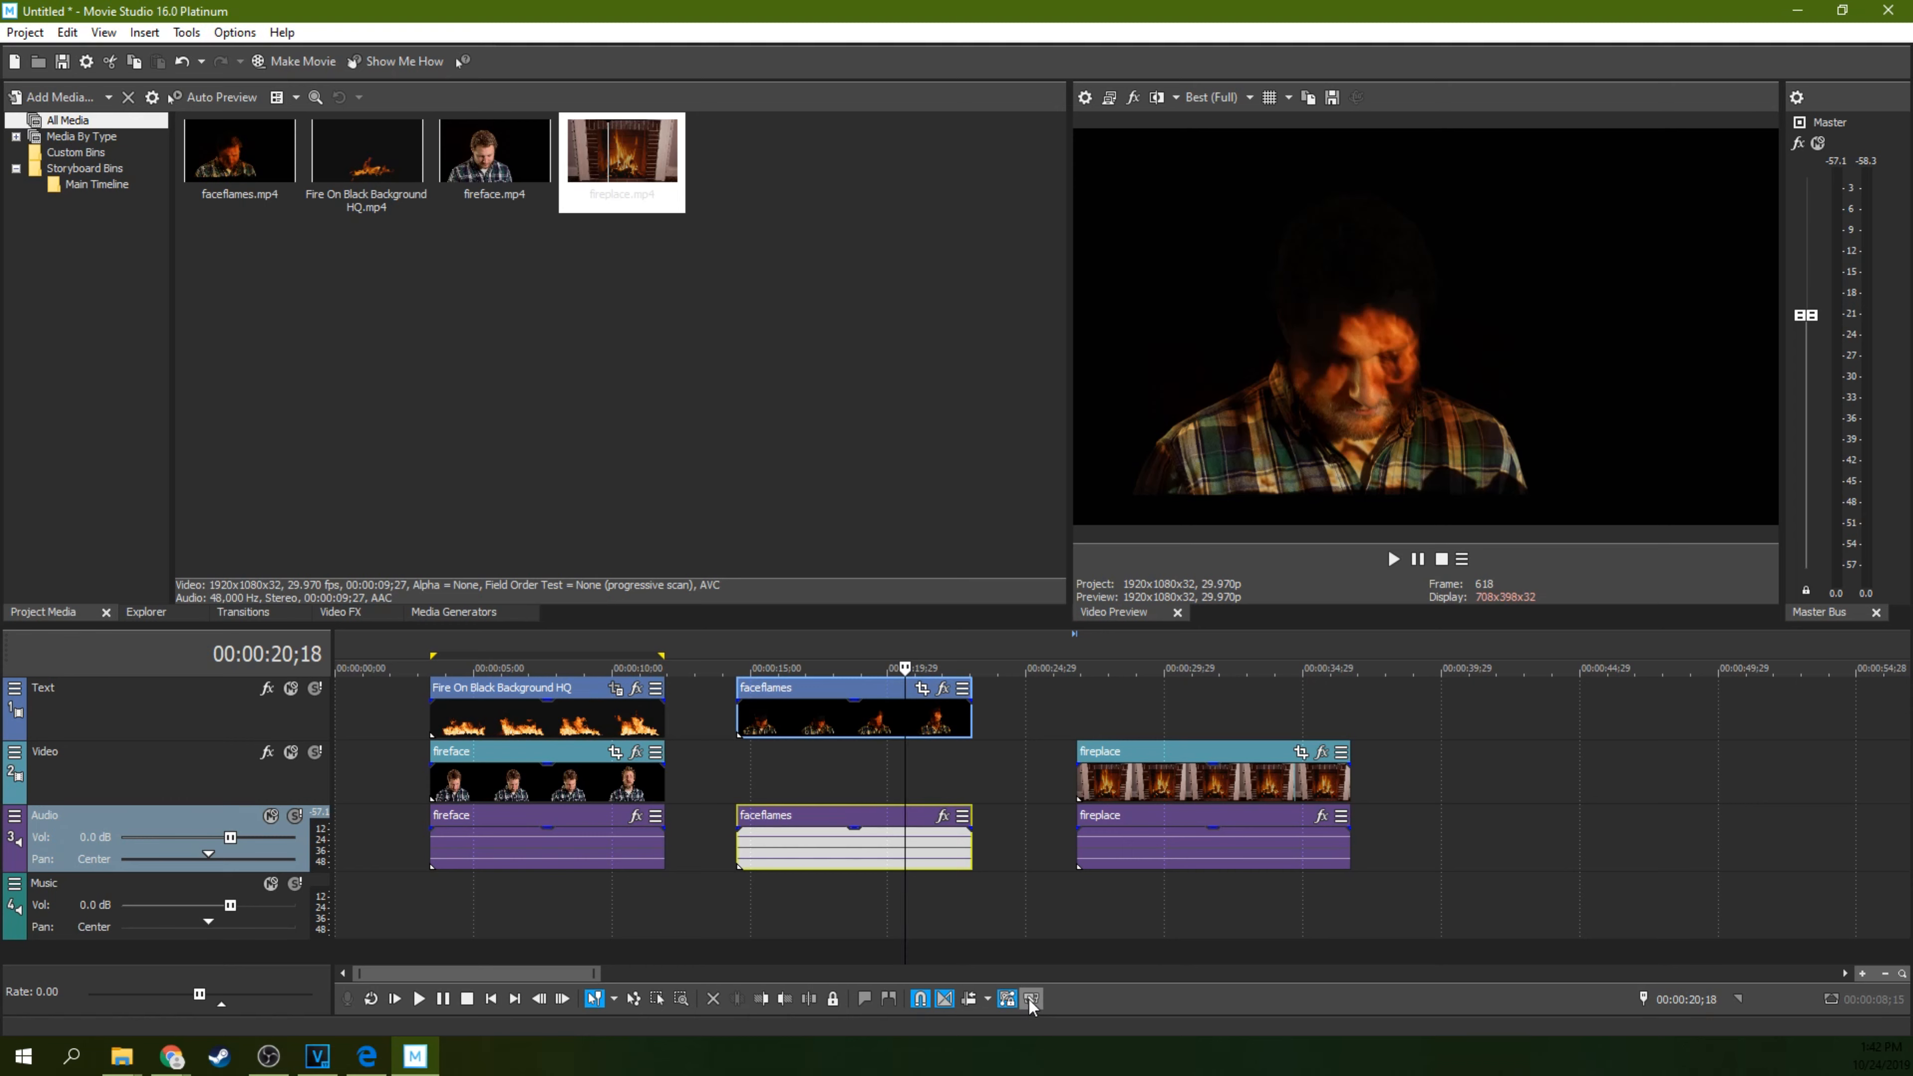
{"action": "left_click", "coordinate": [884, 857]}
{"action": "key", "text": "Delete"}
{"action": "left_click", "coordinate": [1237, 857]}
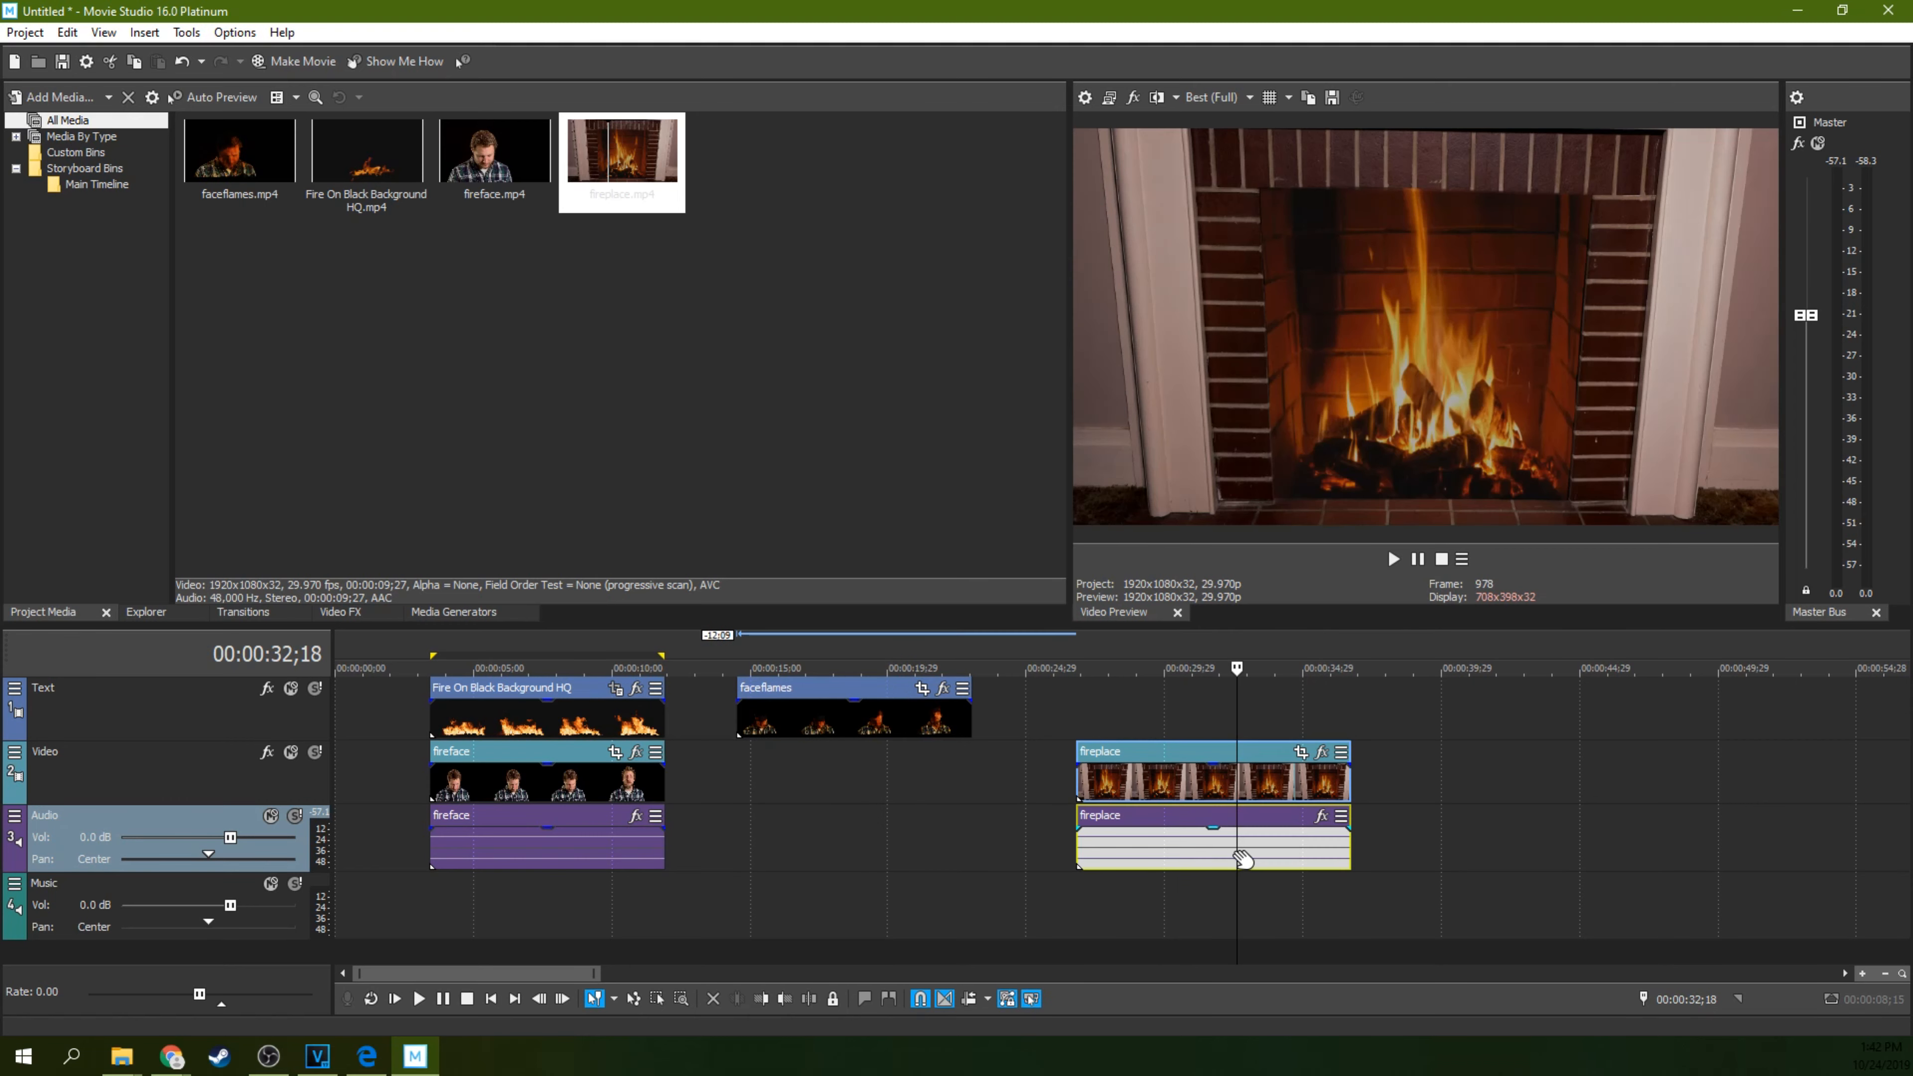
{"action": "key", "text": "Delete"}
{"action": "left_click", "coordinate": [1032, 999]}
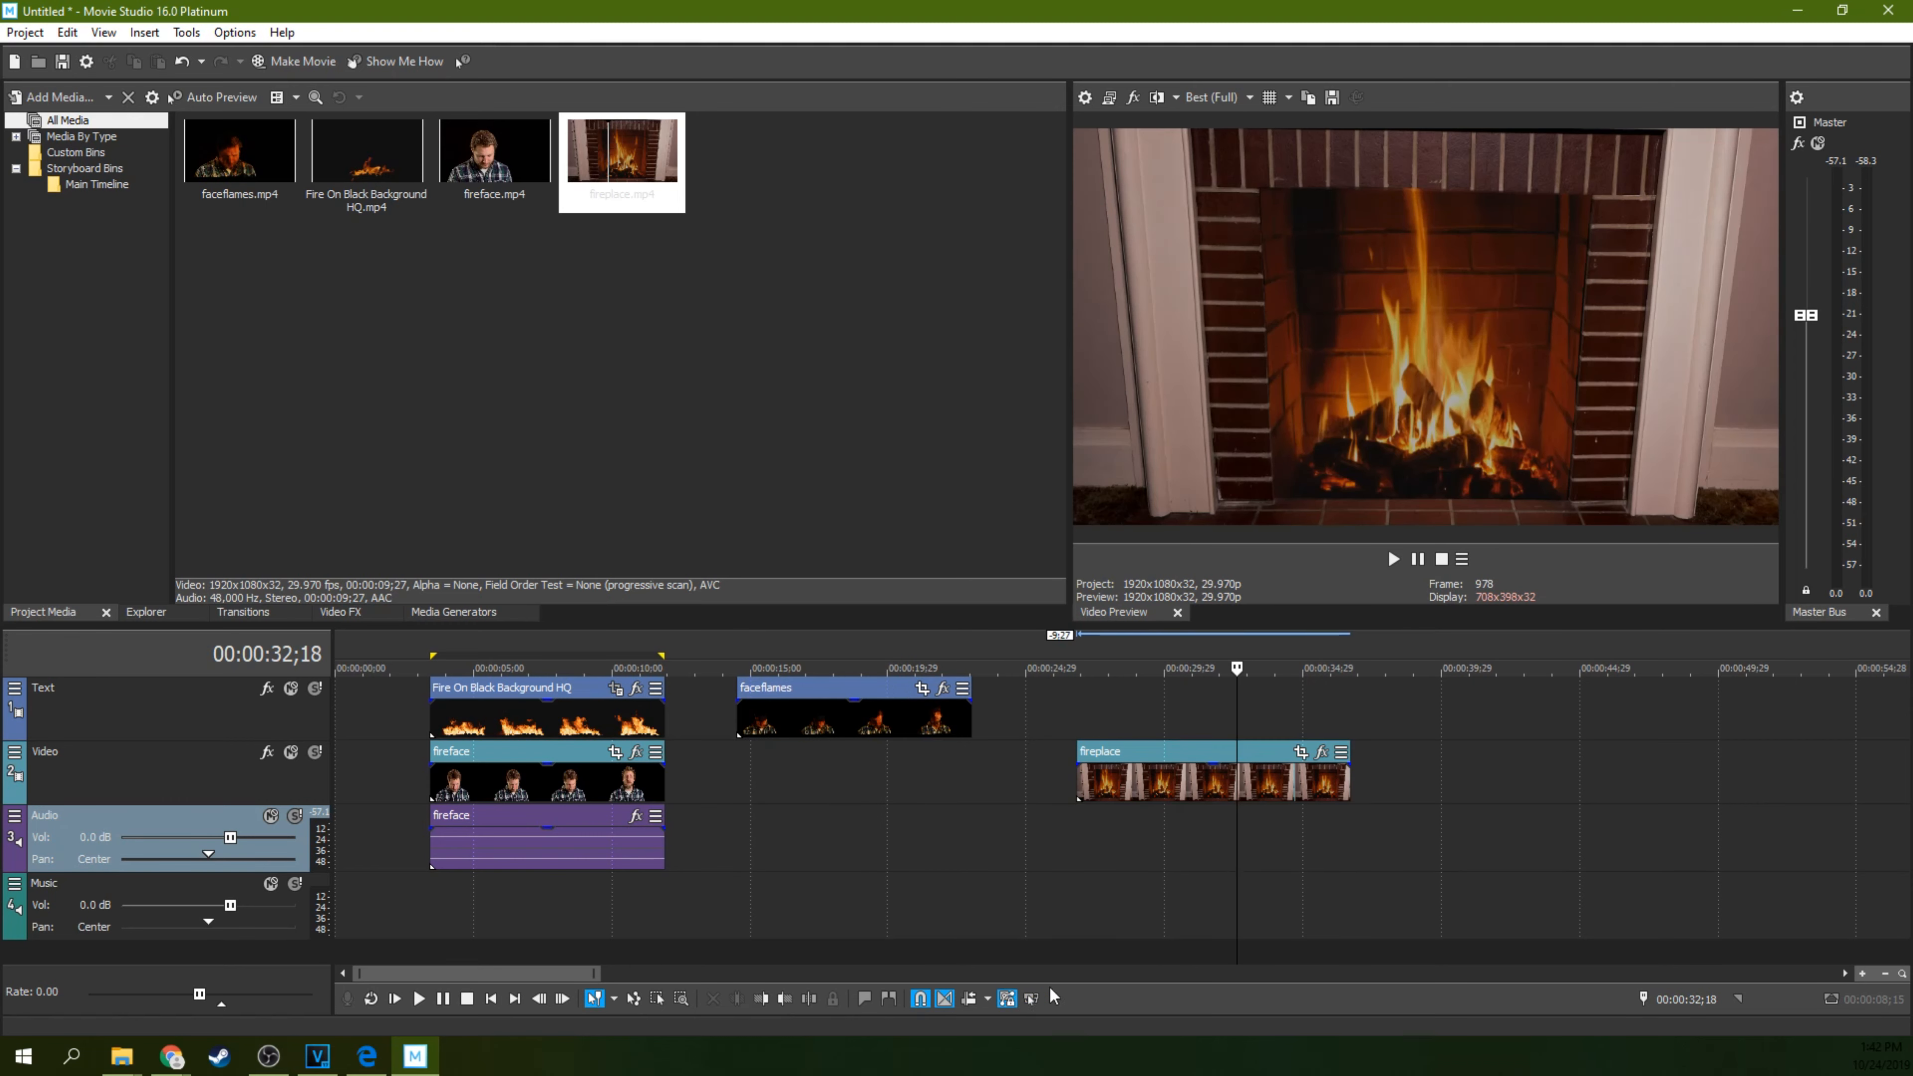
Align the fireplace video beneath the faceflames clip on the Text track and add short fades at the start and end of faceflames.
{"action": "left_click_drag", "start_coordinate": [1154, 744], "coordinate": [842, 725]}
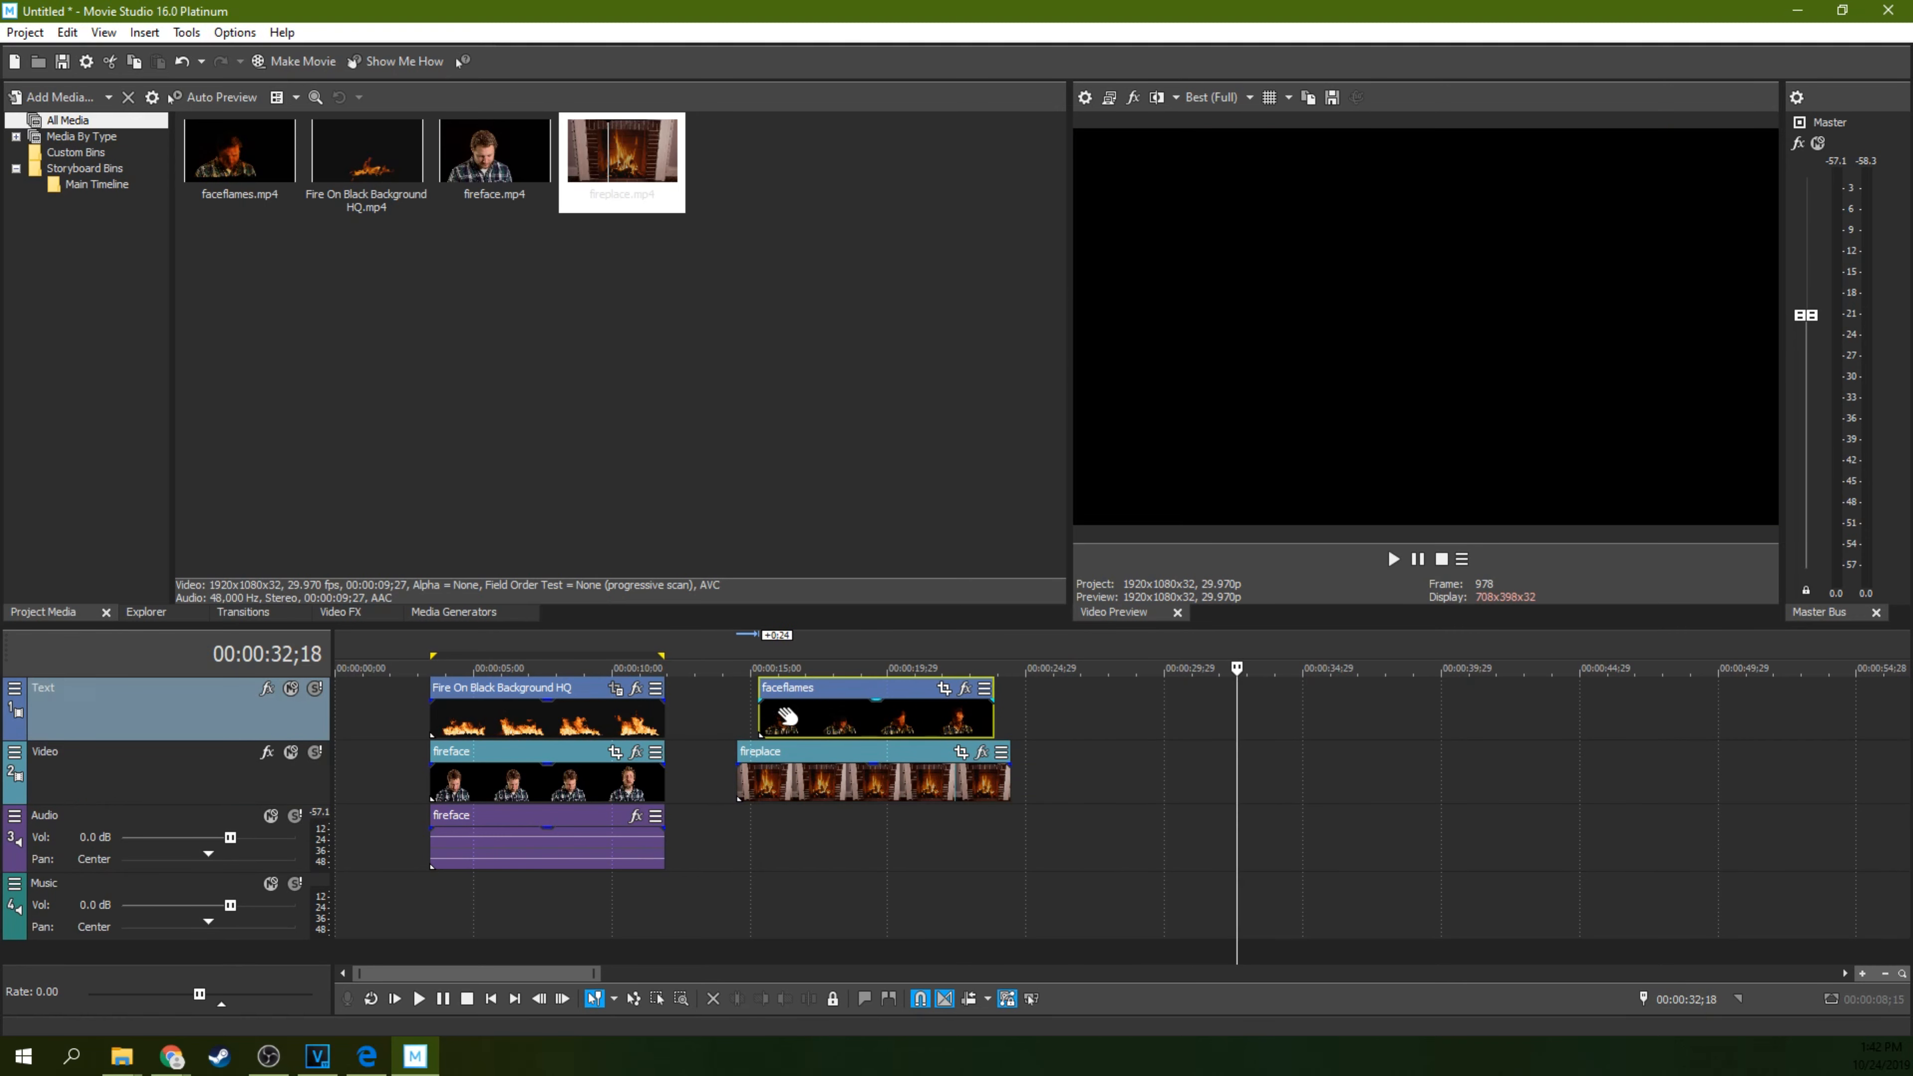
{"action": "left_click", "coordinate": [809, 726]}
{"action": "left_click_drag", "start_coordinate": [759, 692], "coordinate": [772, 700]}
{"action": "left_click_drag", "start_coordinate": [992, 701], "coordinate": [981, 700]}
Play back the faceflames overlay over the fireplace and check its fades at both ends.
{"action": "left_click", "coordinate": [759, 712]}
{"action": "key", "text": "space"}
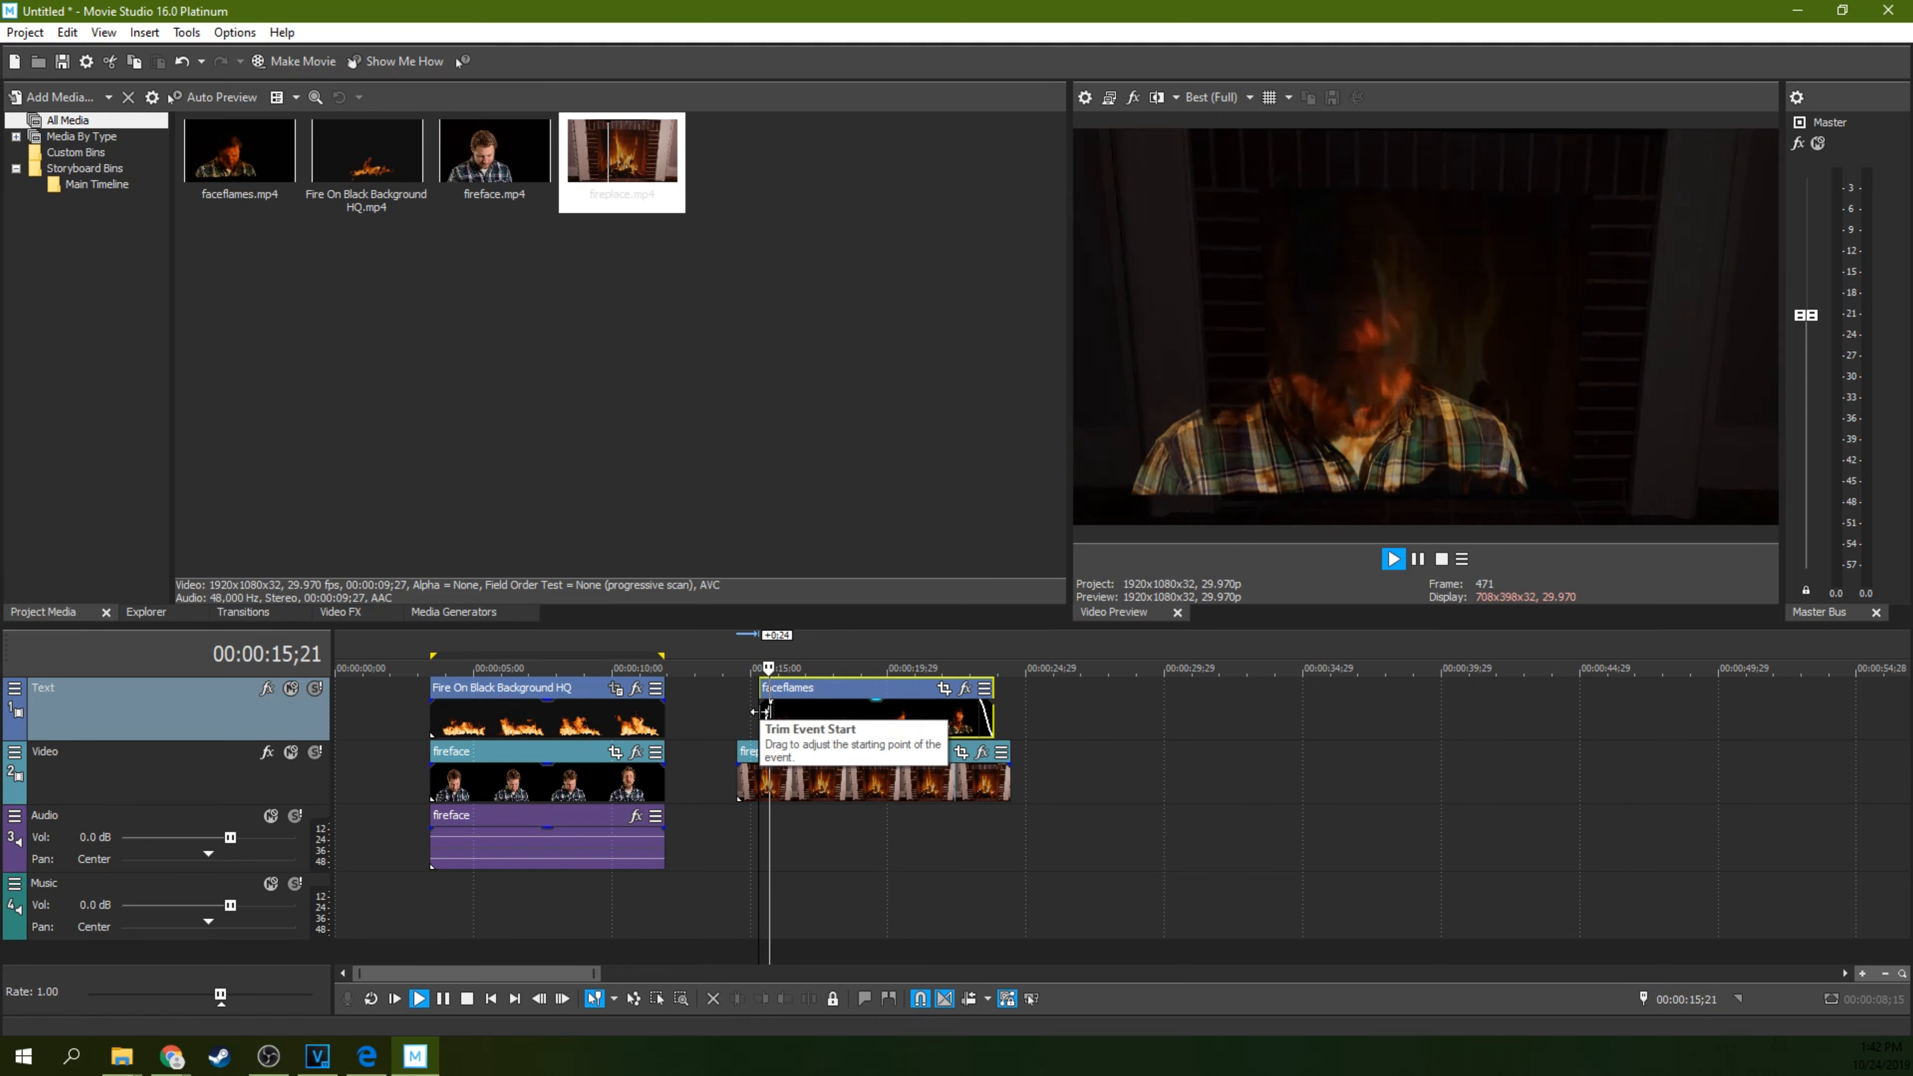
{"action": "left_click", "coordinate": [979, 721]}
{"action": "key", "text": "space"}
{"action": "left_click", "coordinate": [746, 722]}
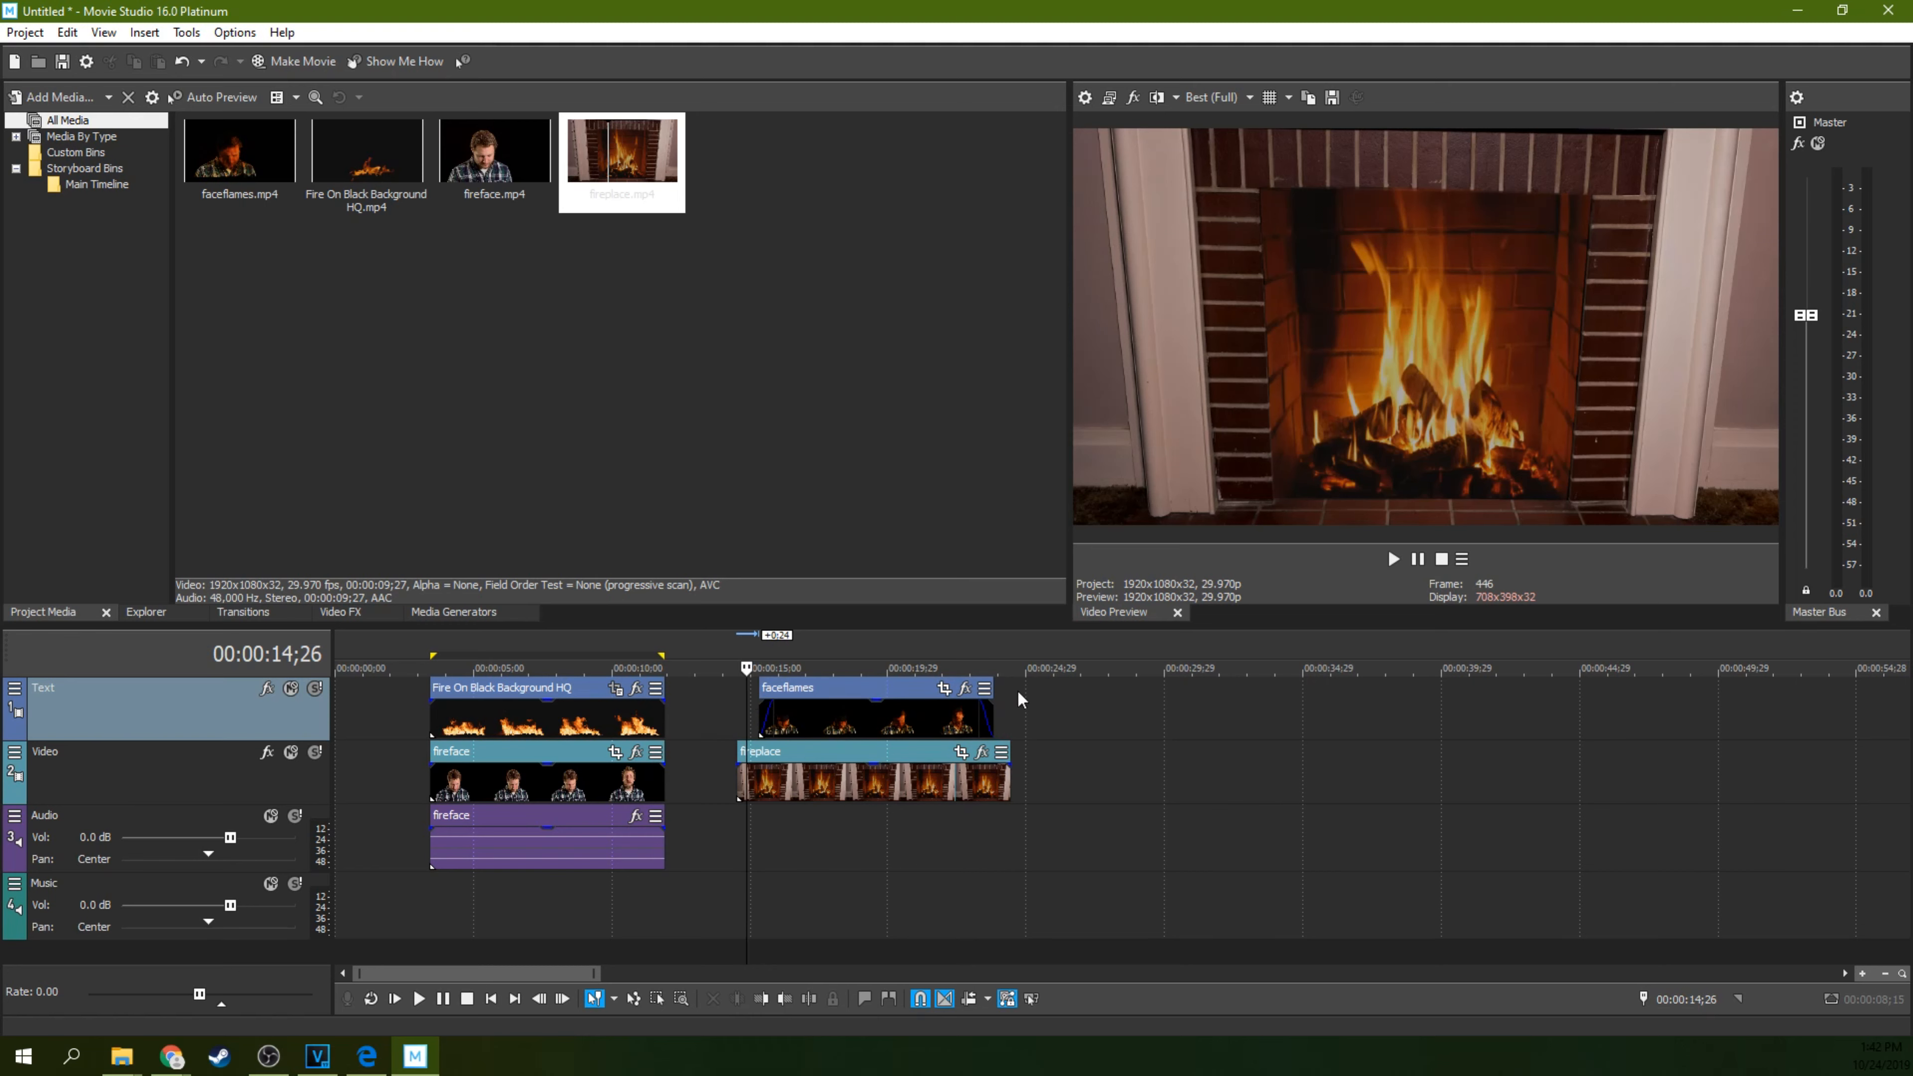
Select the faceflames clip and look through the video effects for one that can key out its black background.
{"action": "left_click", "coordinate": [910, 722]}
{"action": "scroll", "coordinate": [913, 723], "scroll_direction": "up", "scroll_amount": 5}
{"action": "scroll", "coordinate": [917, 725], "scroll_direction": "down", "scroll_amount": 5}
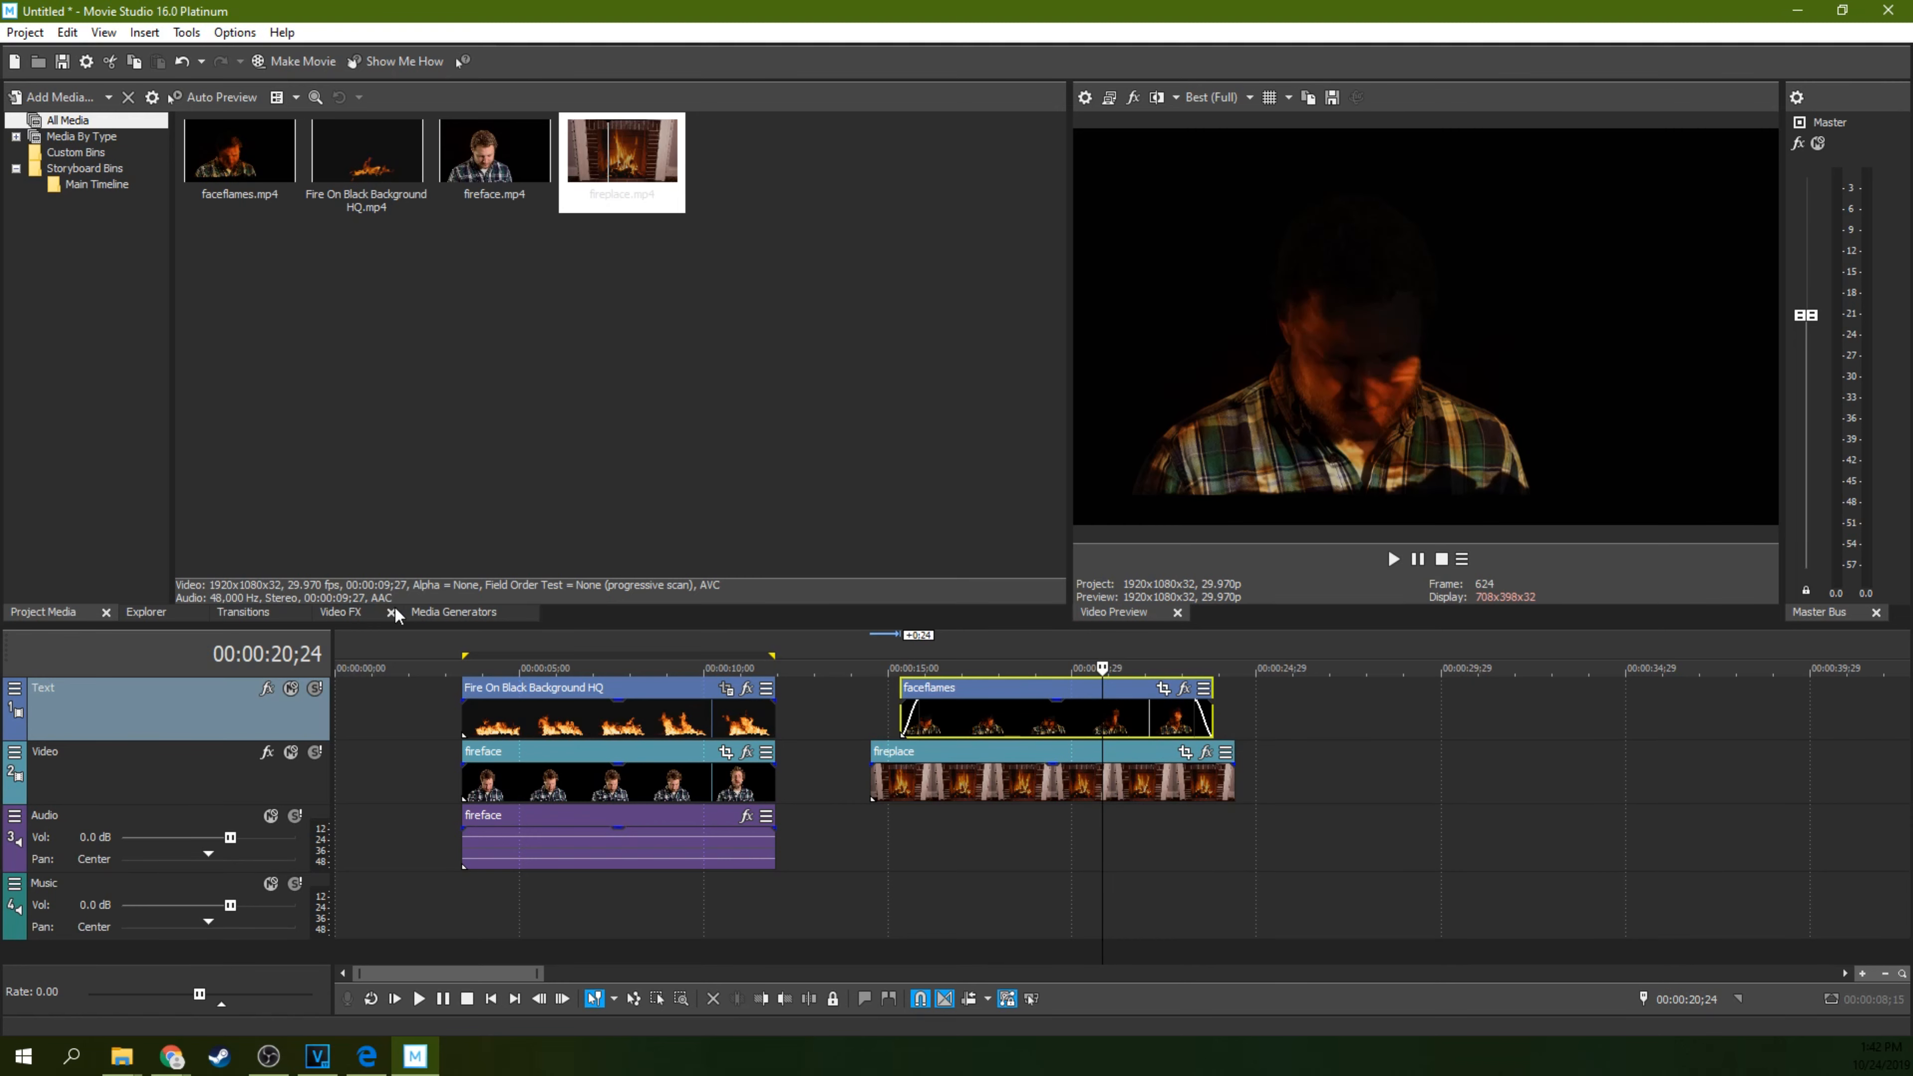
{"action": "left_click", "coordinate": [250, 610]}
{"action": "left_click", "coordinate": [340, 612]}
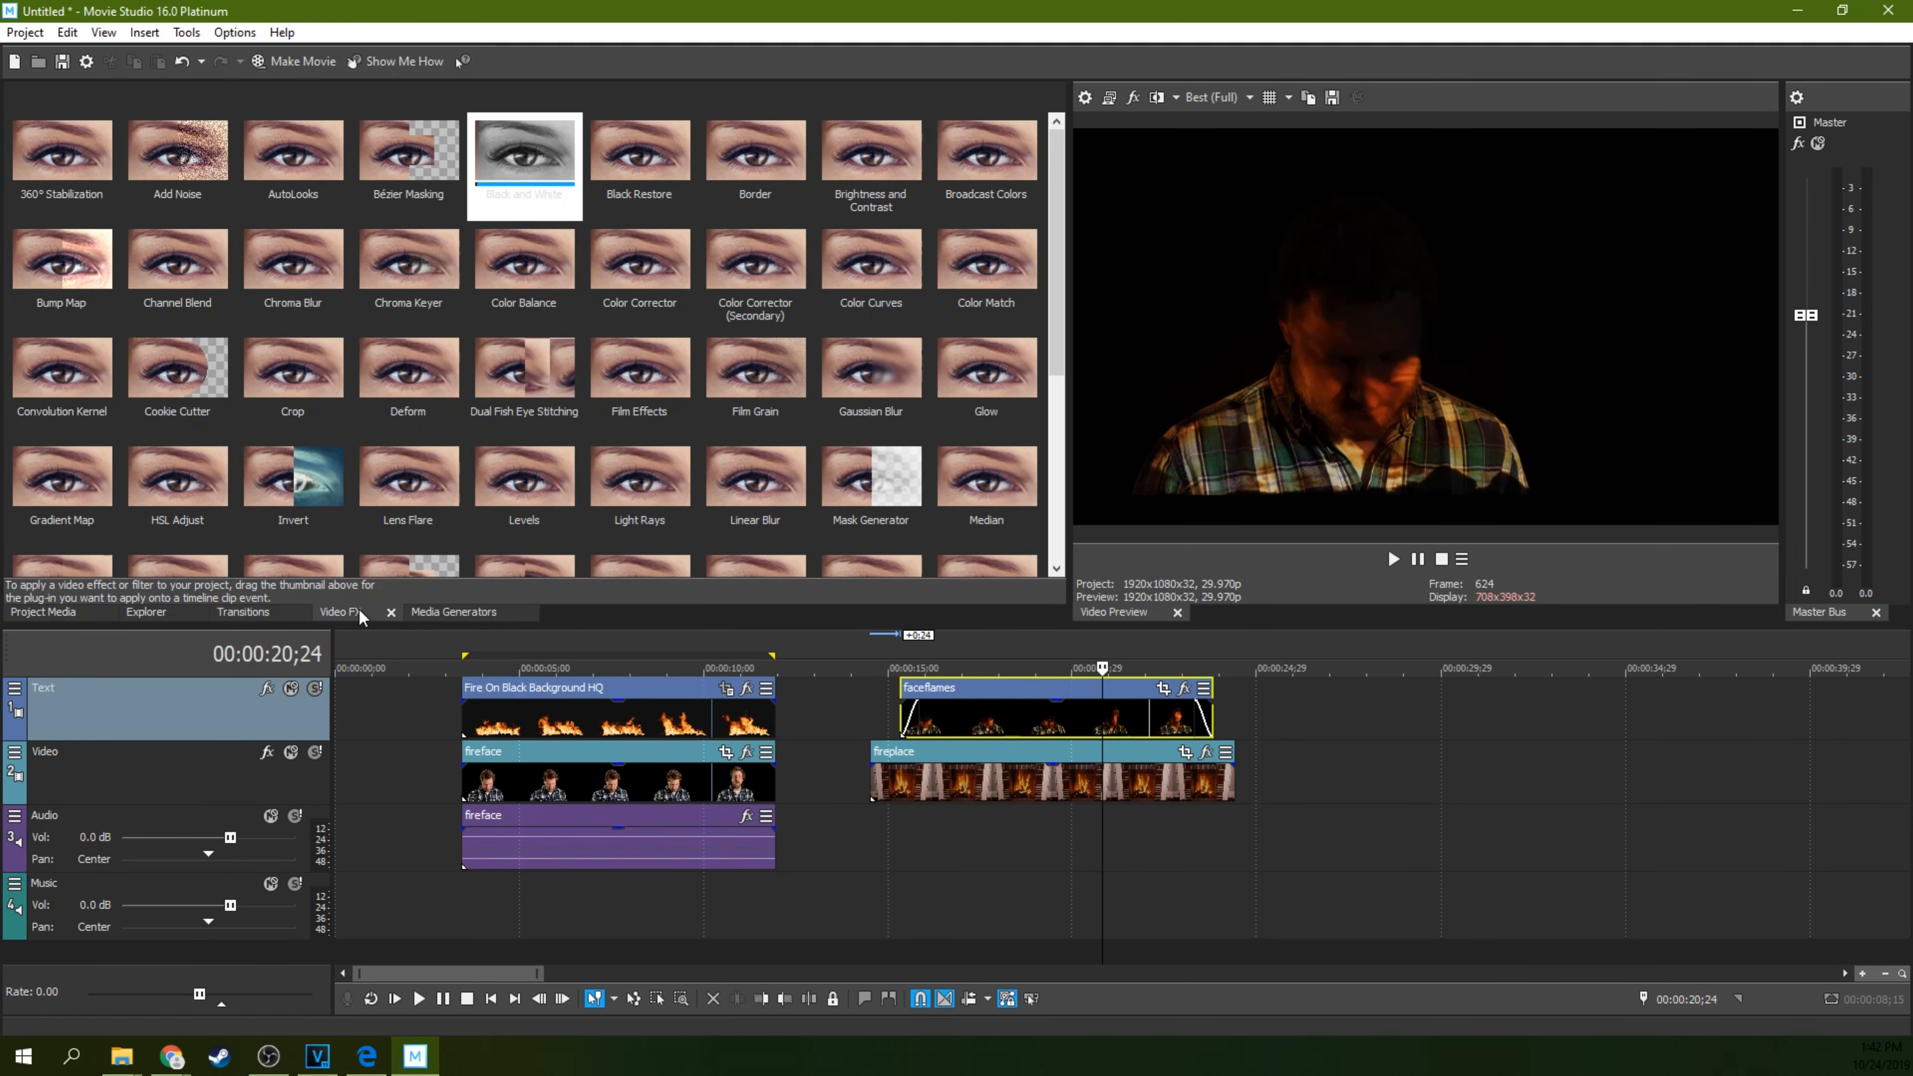
{"action": "scroll", "coordinate": [373, 502], "scroll_direction": "down", "scroll_amount": 3}
{"action": "scroll", "coordinate": [372, 501], "scroll_direction": "up", "scroll_amount": 3}
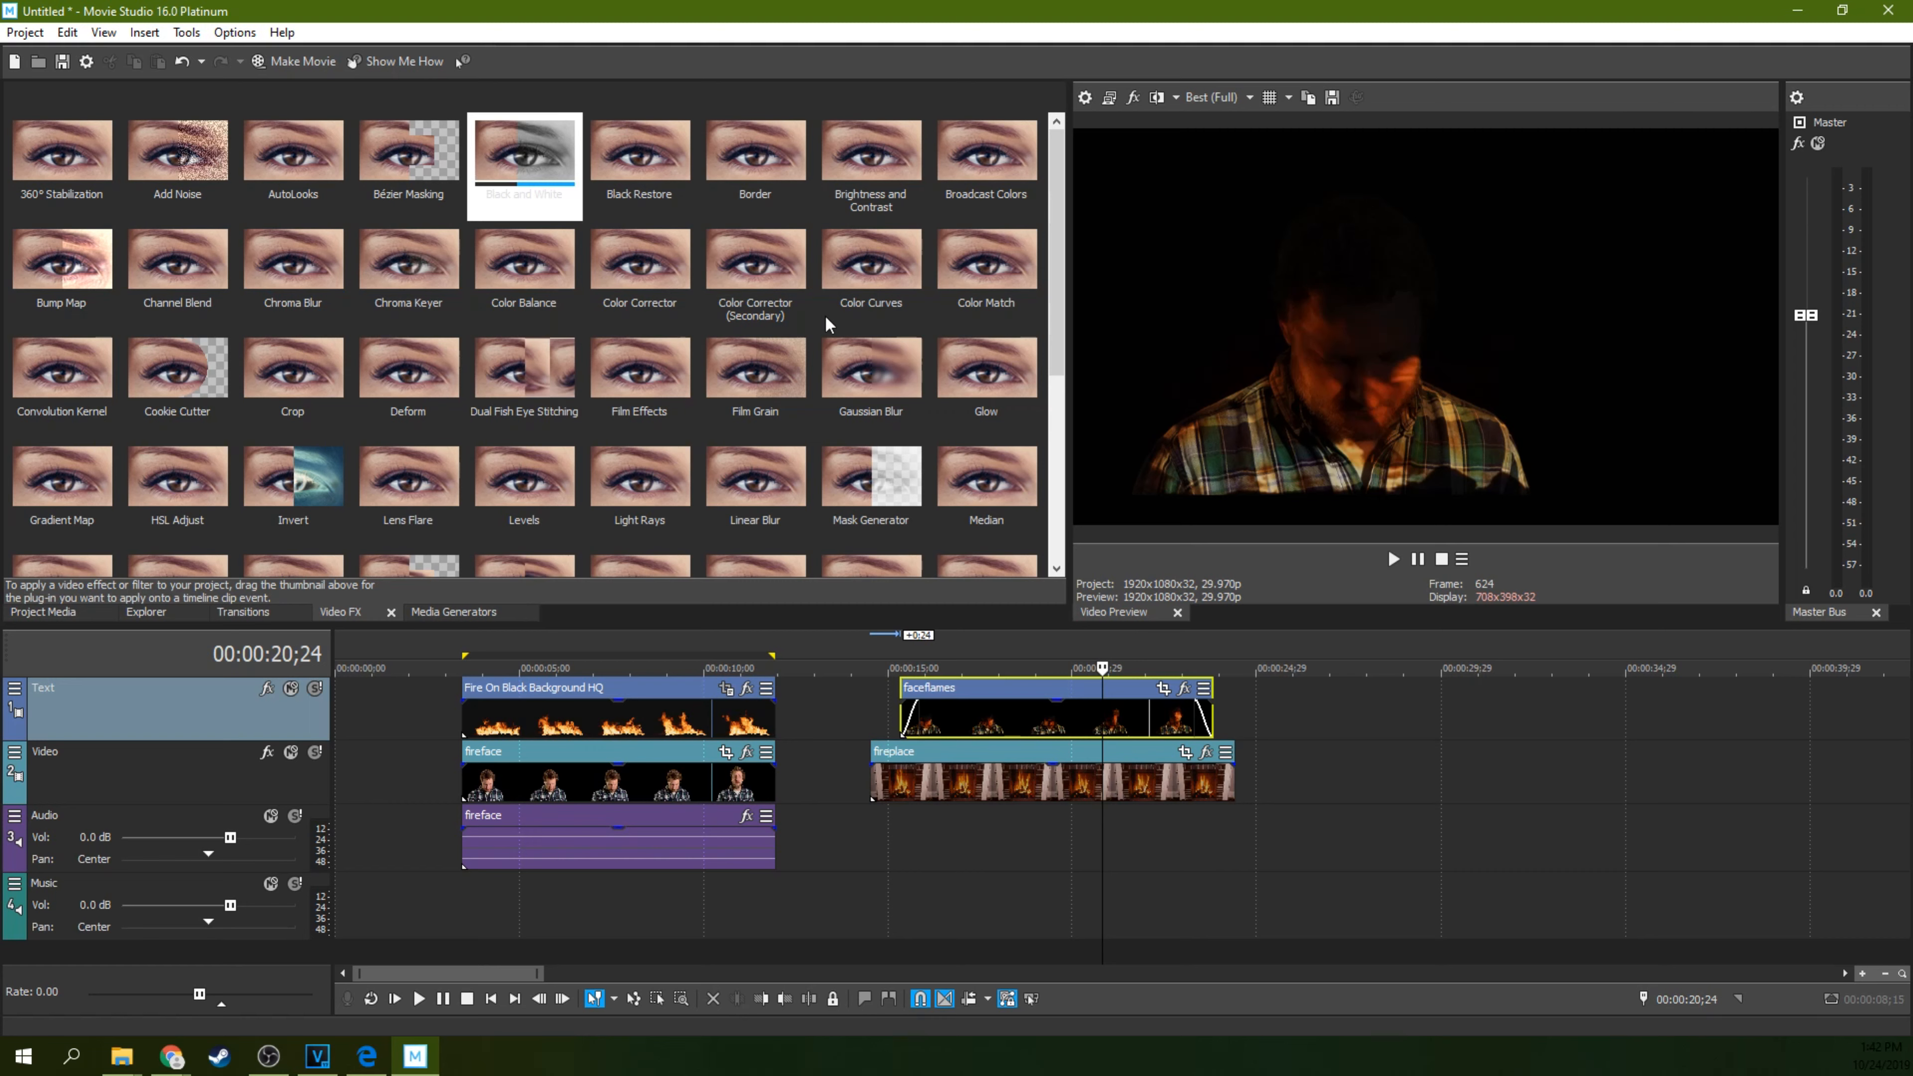
{"action": "scroll", "coordinate": [840, 310], "scroll_direction": "down", "scroll_amount": 5}
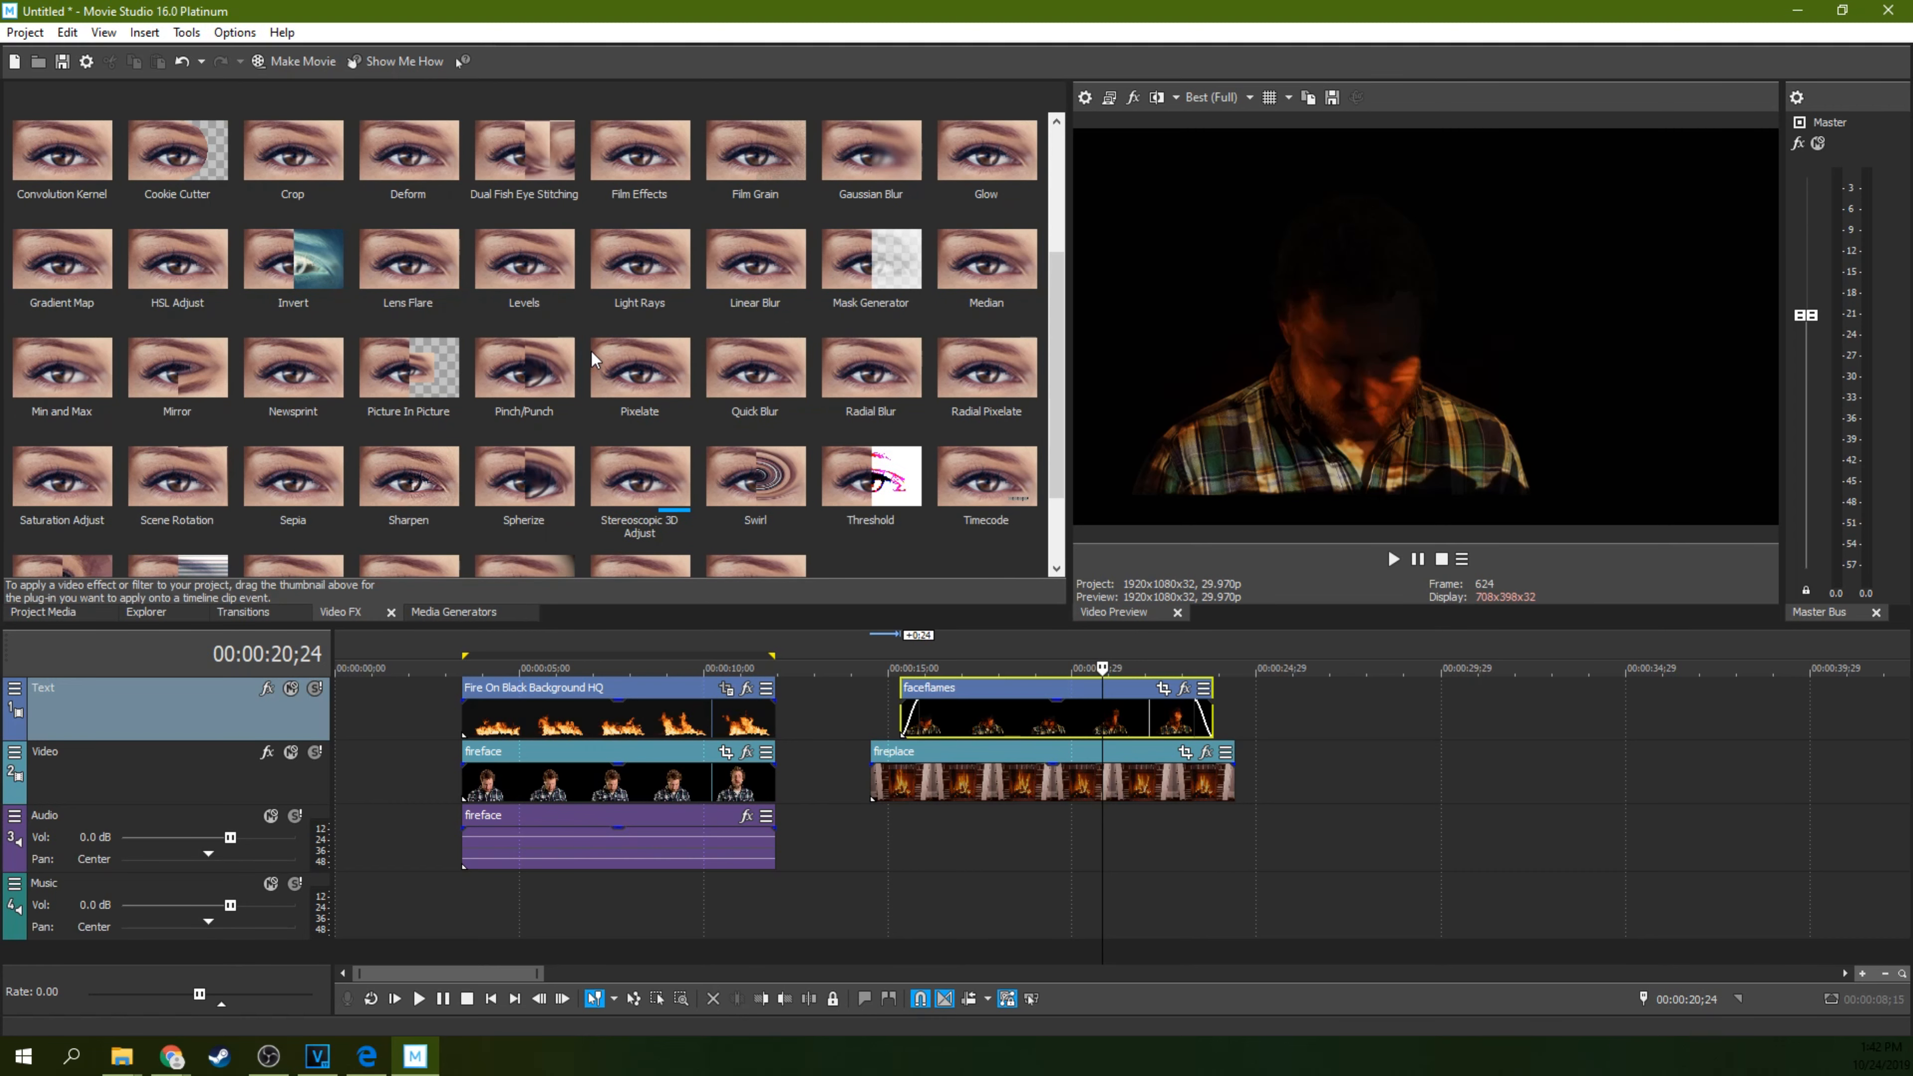
{"action": "scroll", "coordinate": [592, 351], "scroll_direction": "up", "scroll_amount": 5}
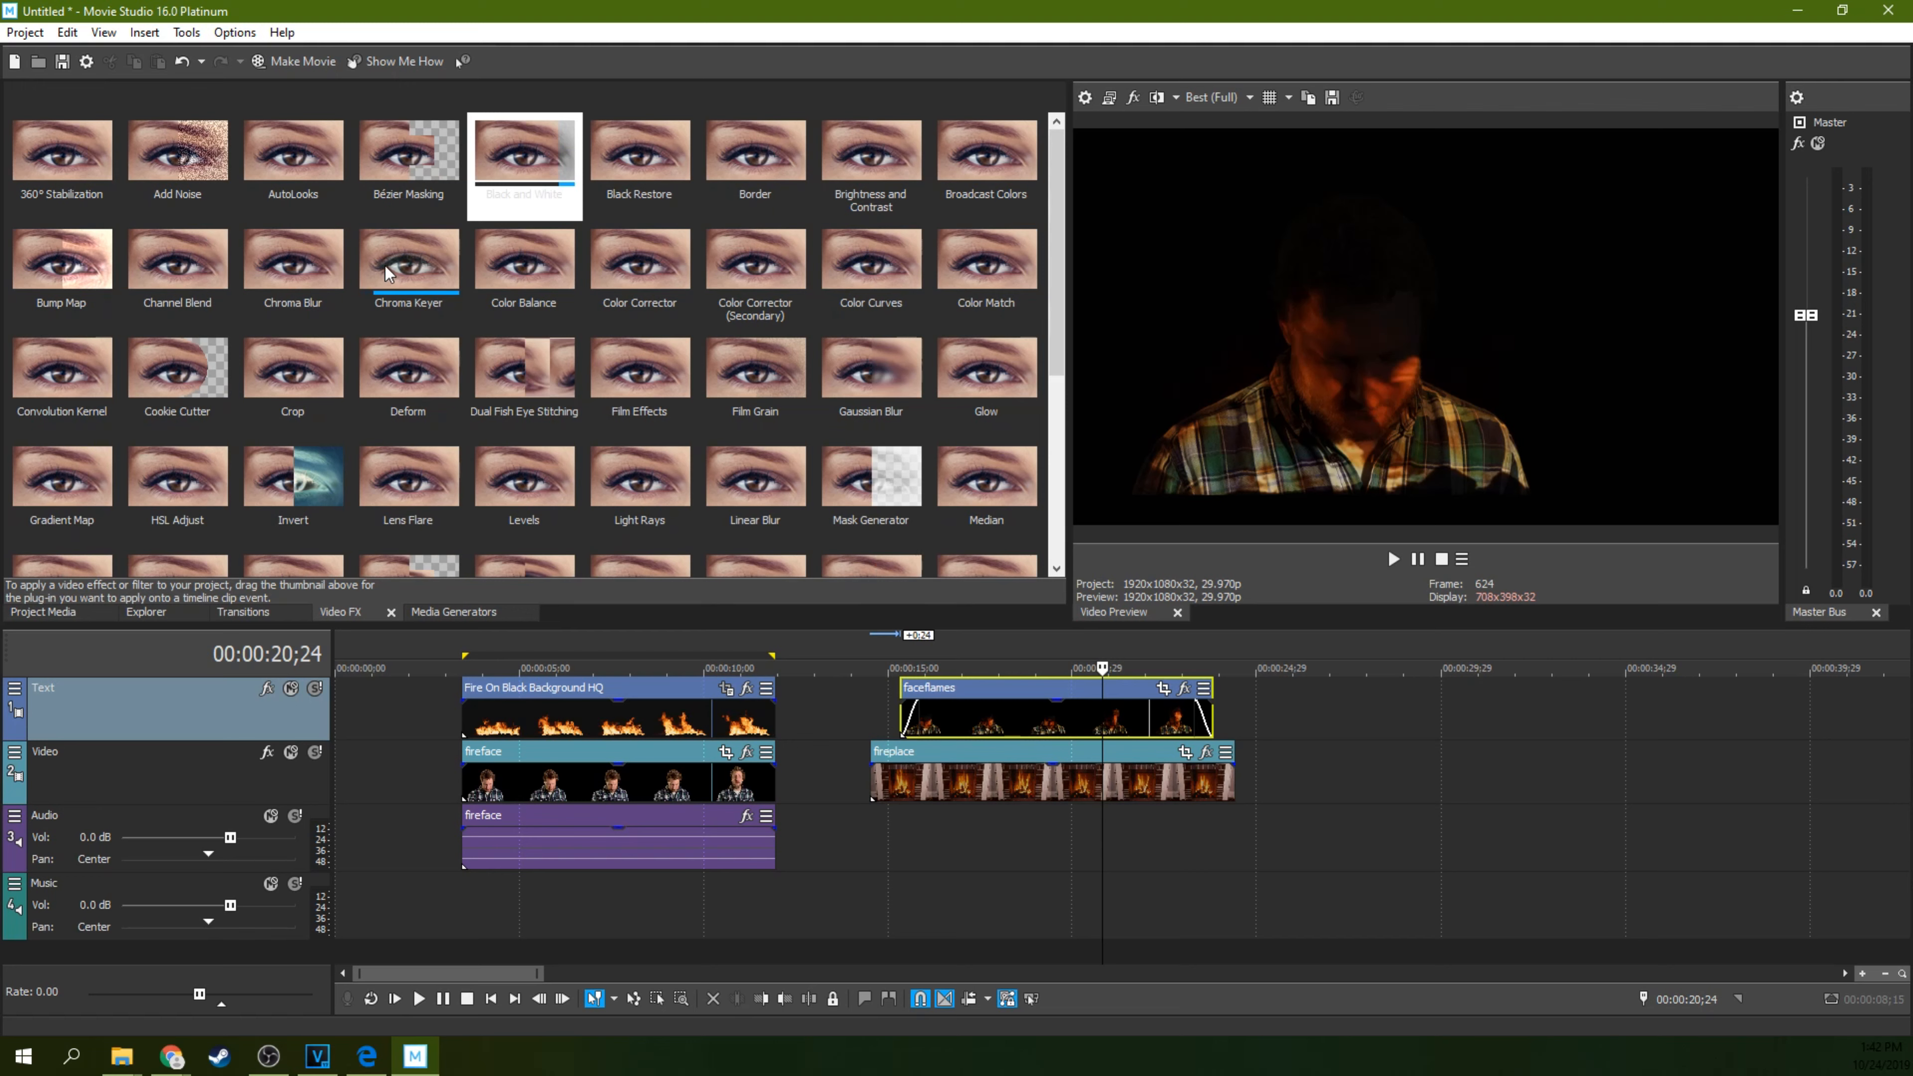
{"action": "left_click", "coordinate": [305, 273]}
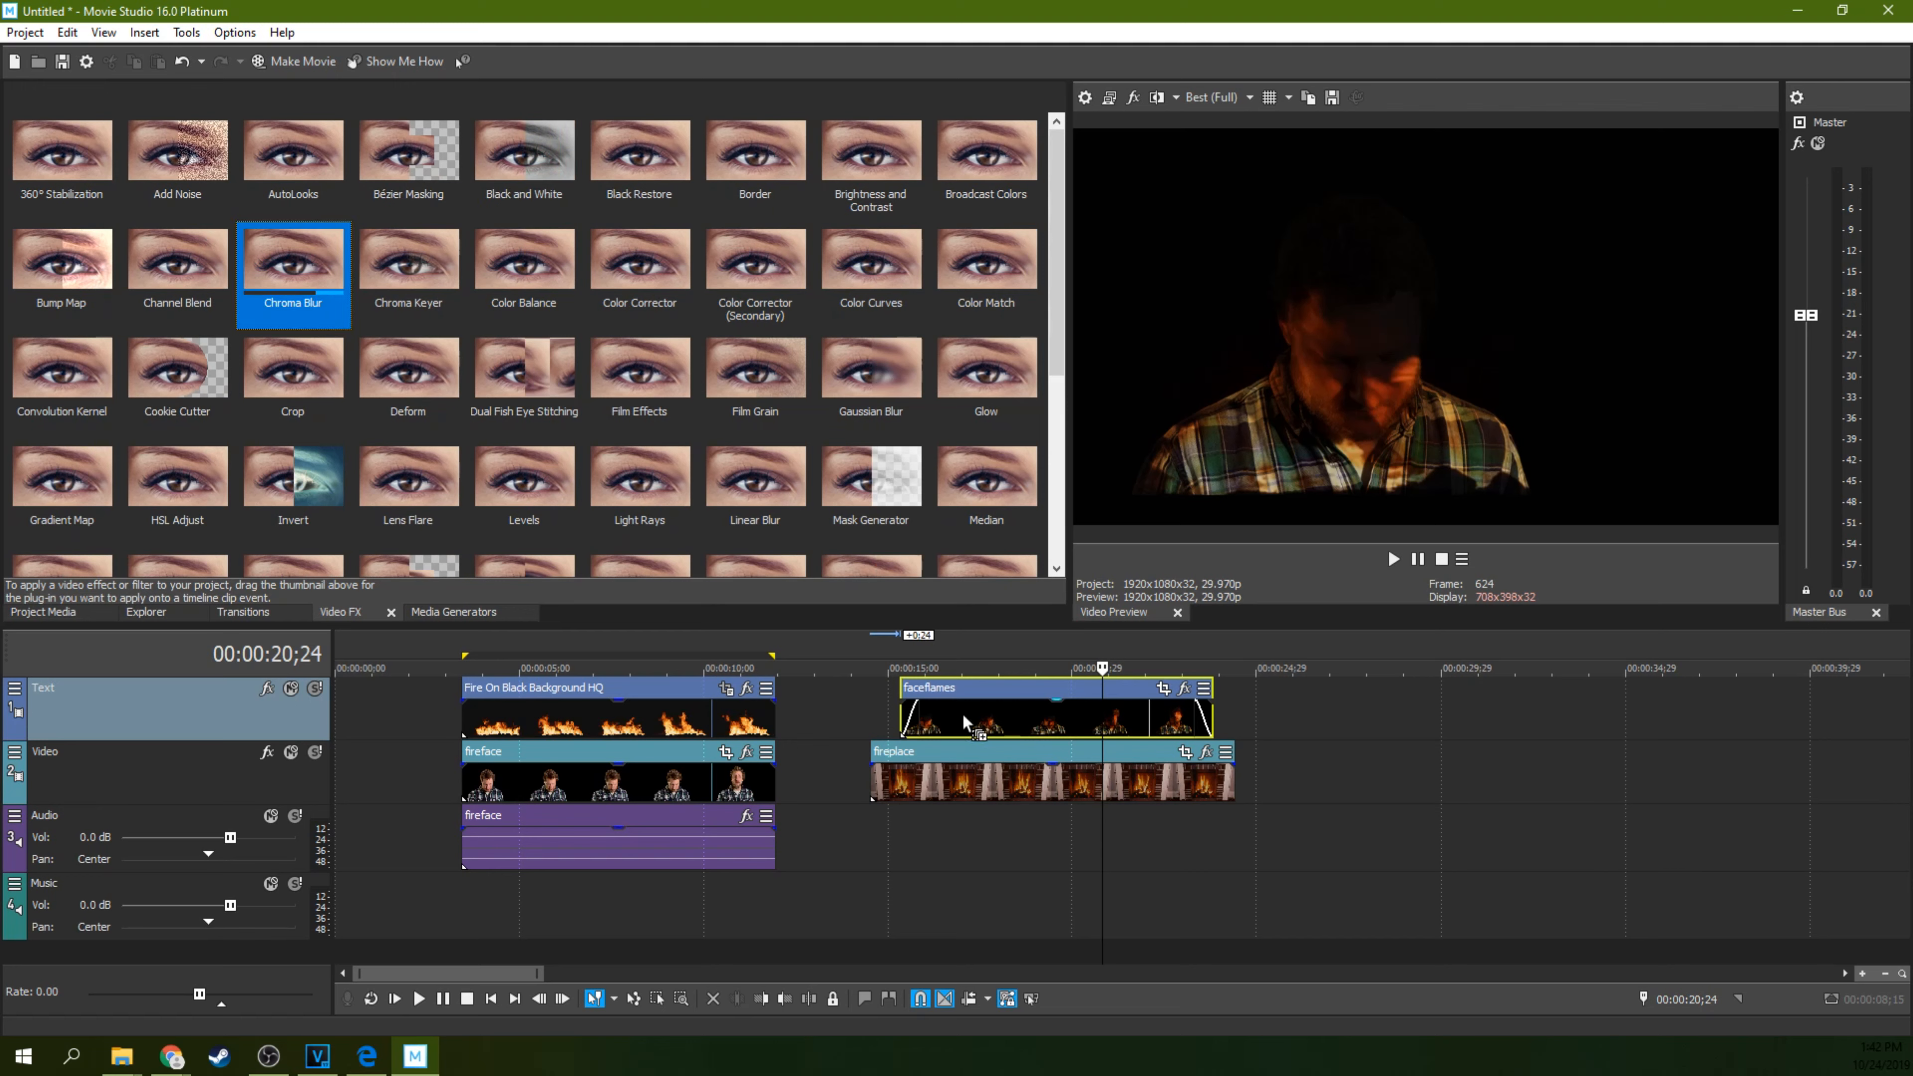
{"action": "left_click_drag", "start_coordinate": [964, 722], "coordinate": [966, 724]}
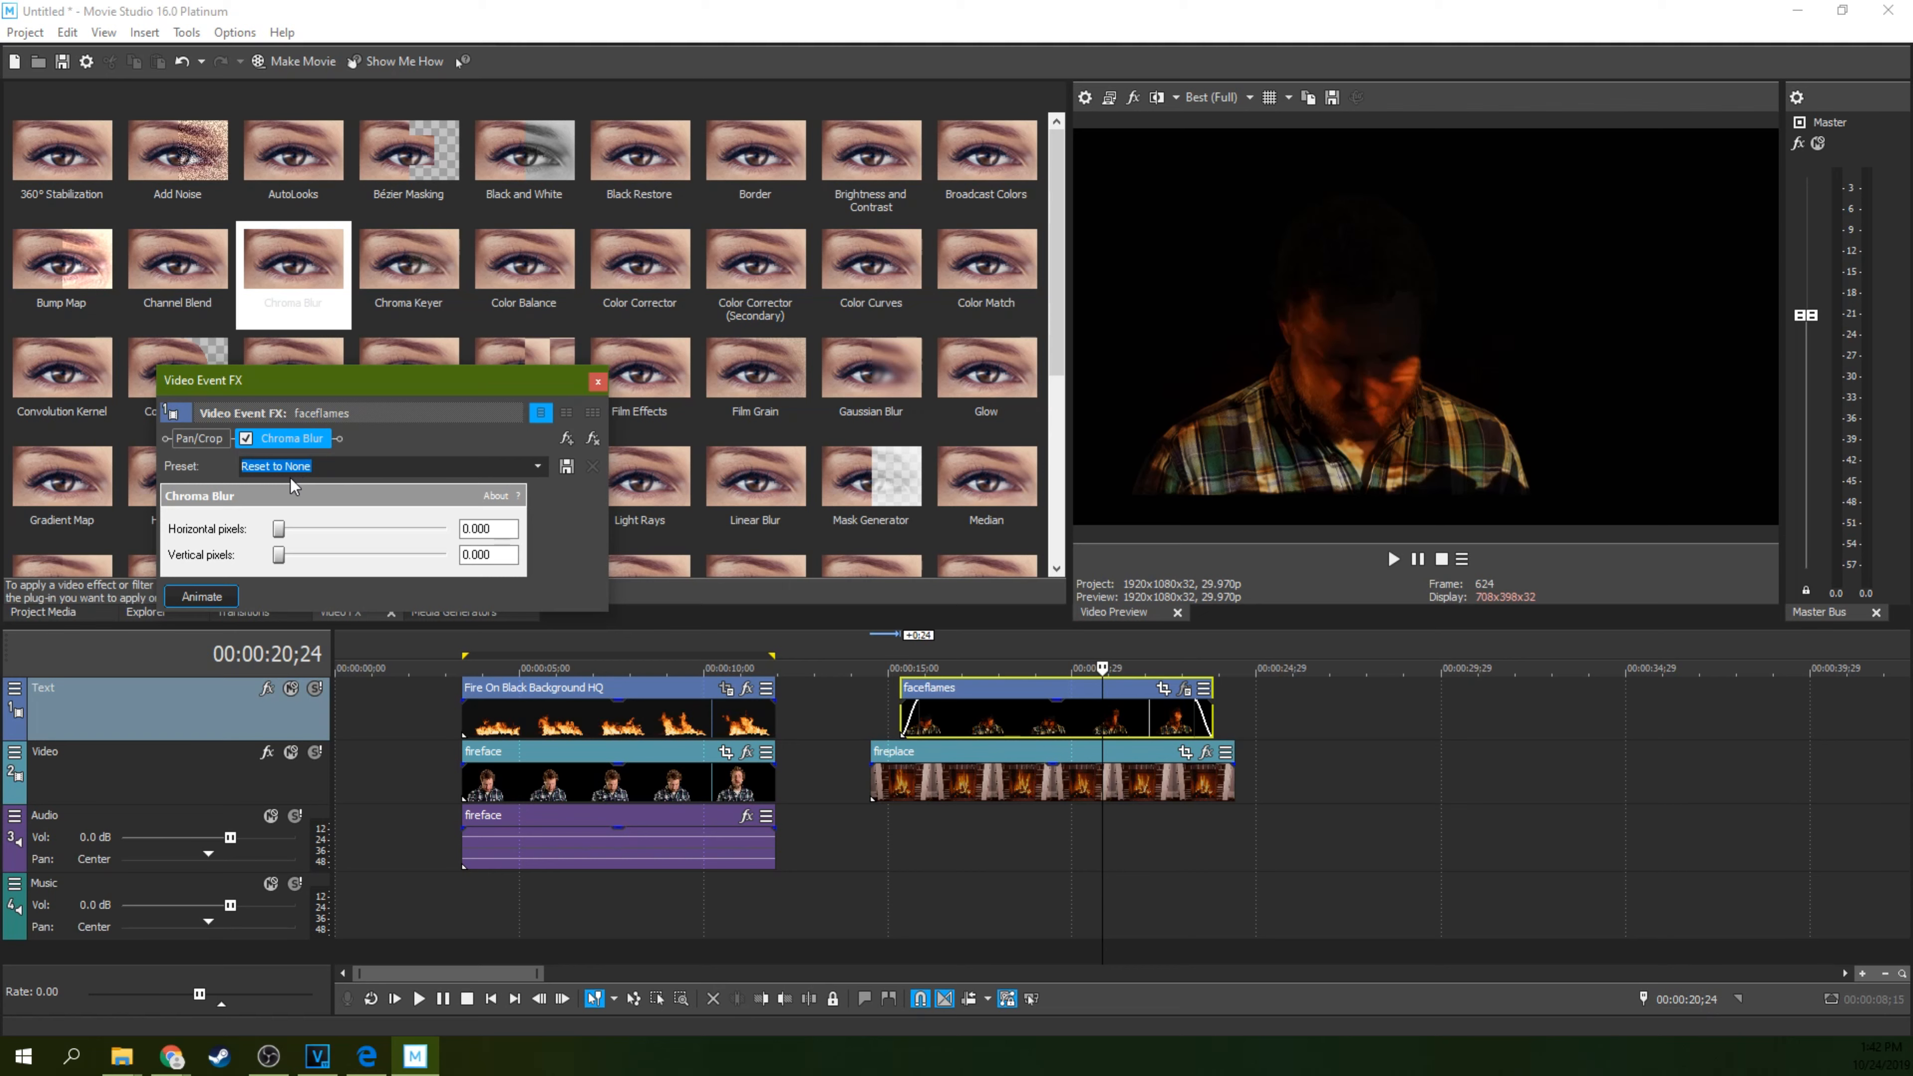
{"action": "left_click_drag", "start_coordinate": [390, 392], "coordinate": [430, 370]}
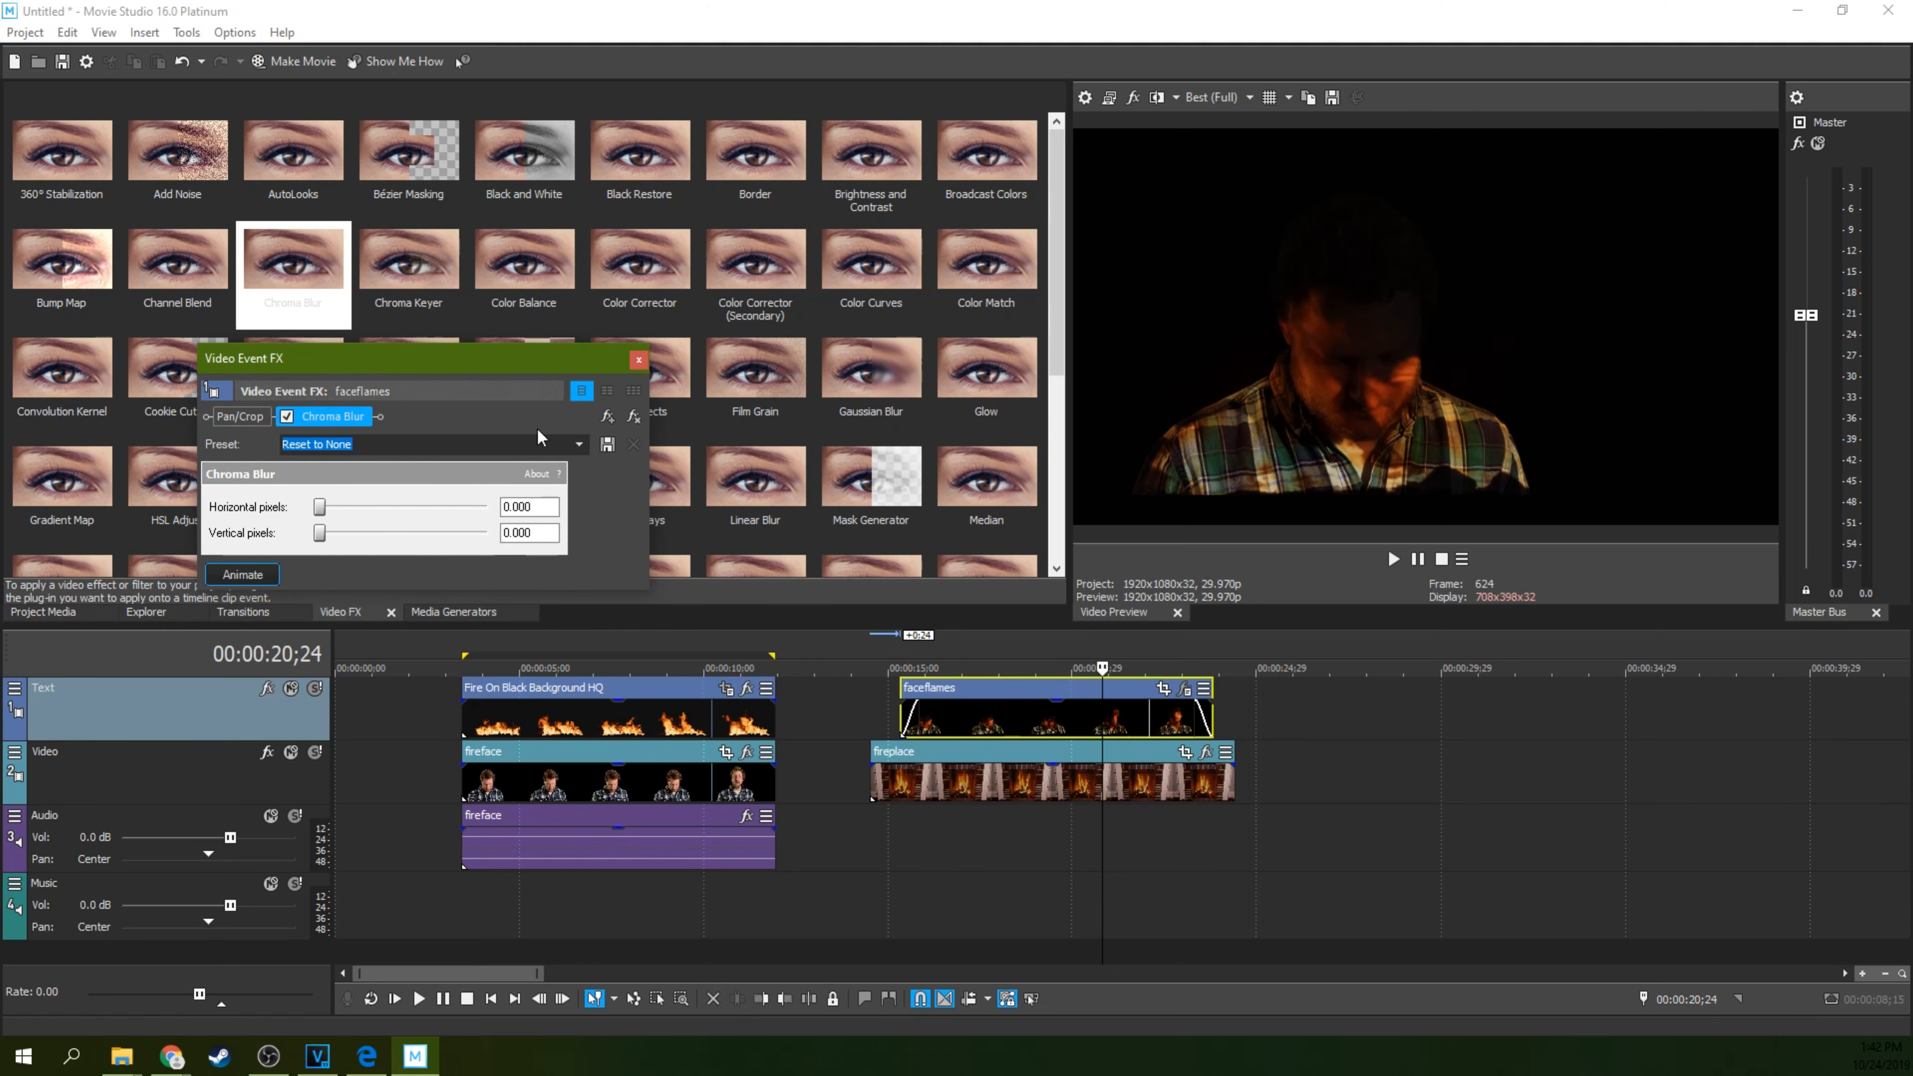
{"action": "left_click", "coordinate": [578, 446]}
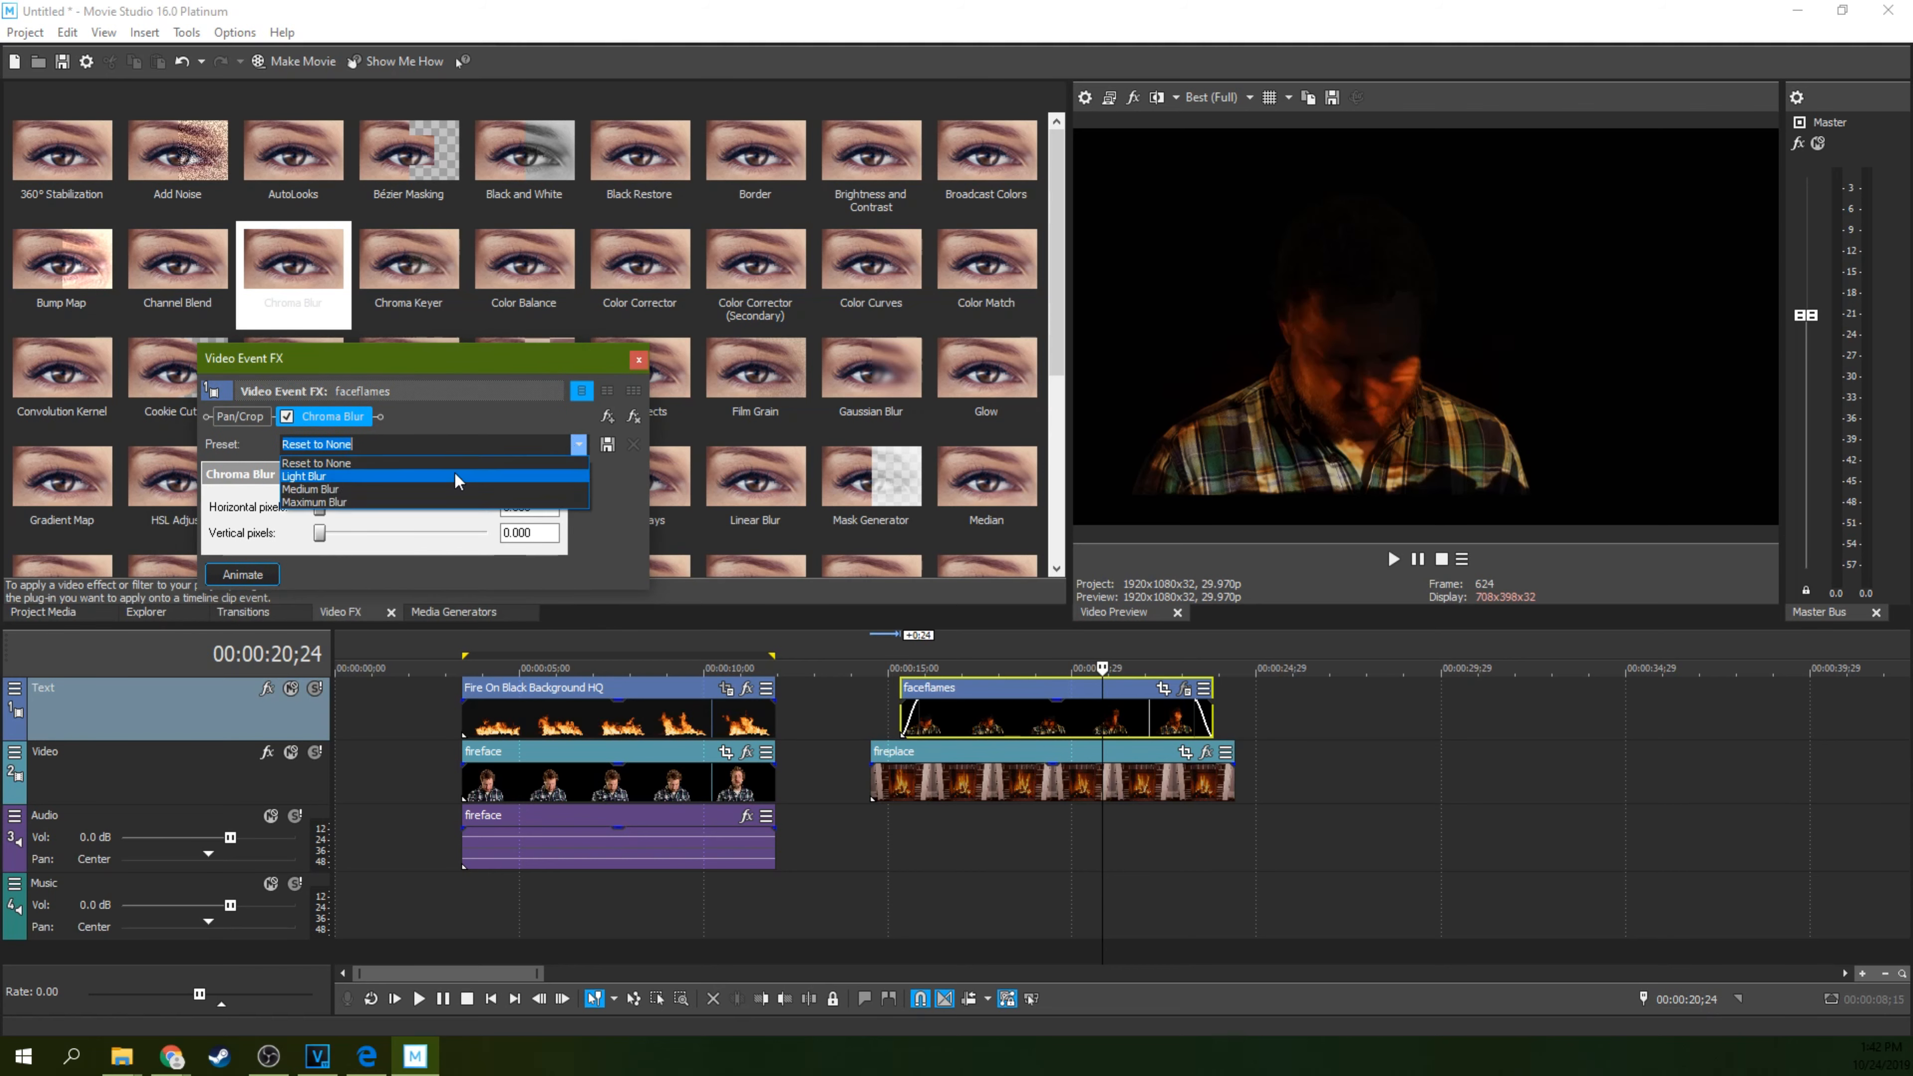
{"action": "left_click", "coordinate": [422, 463]}
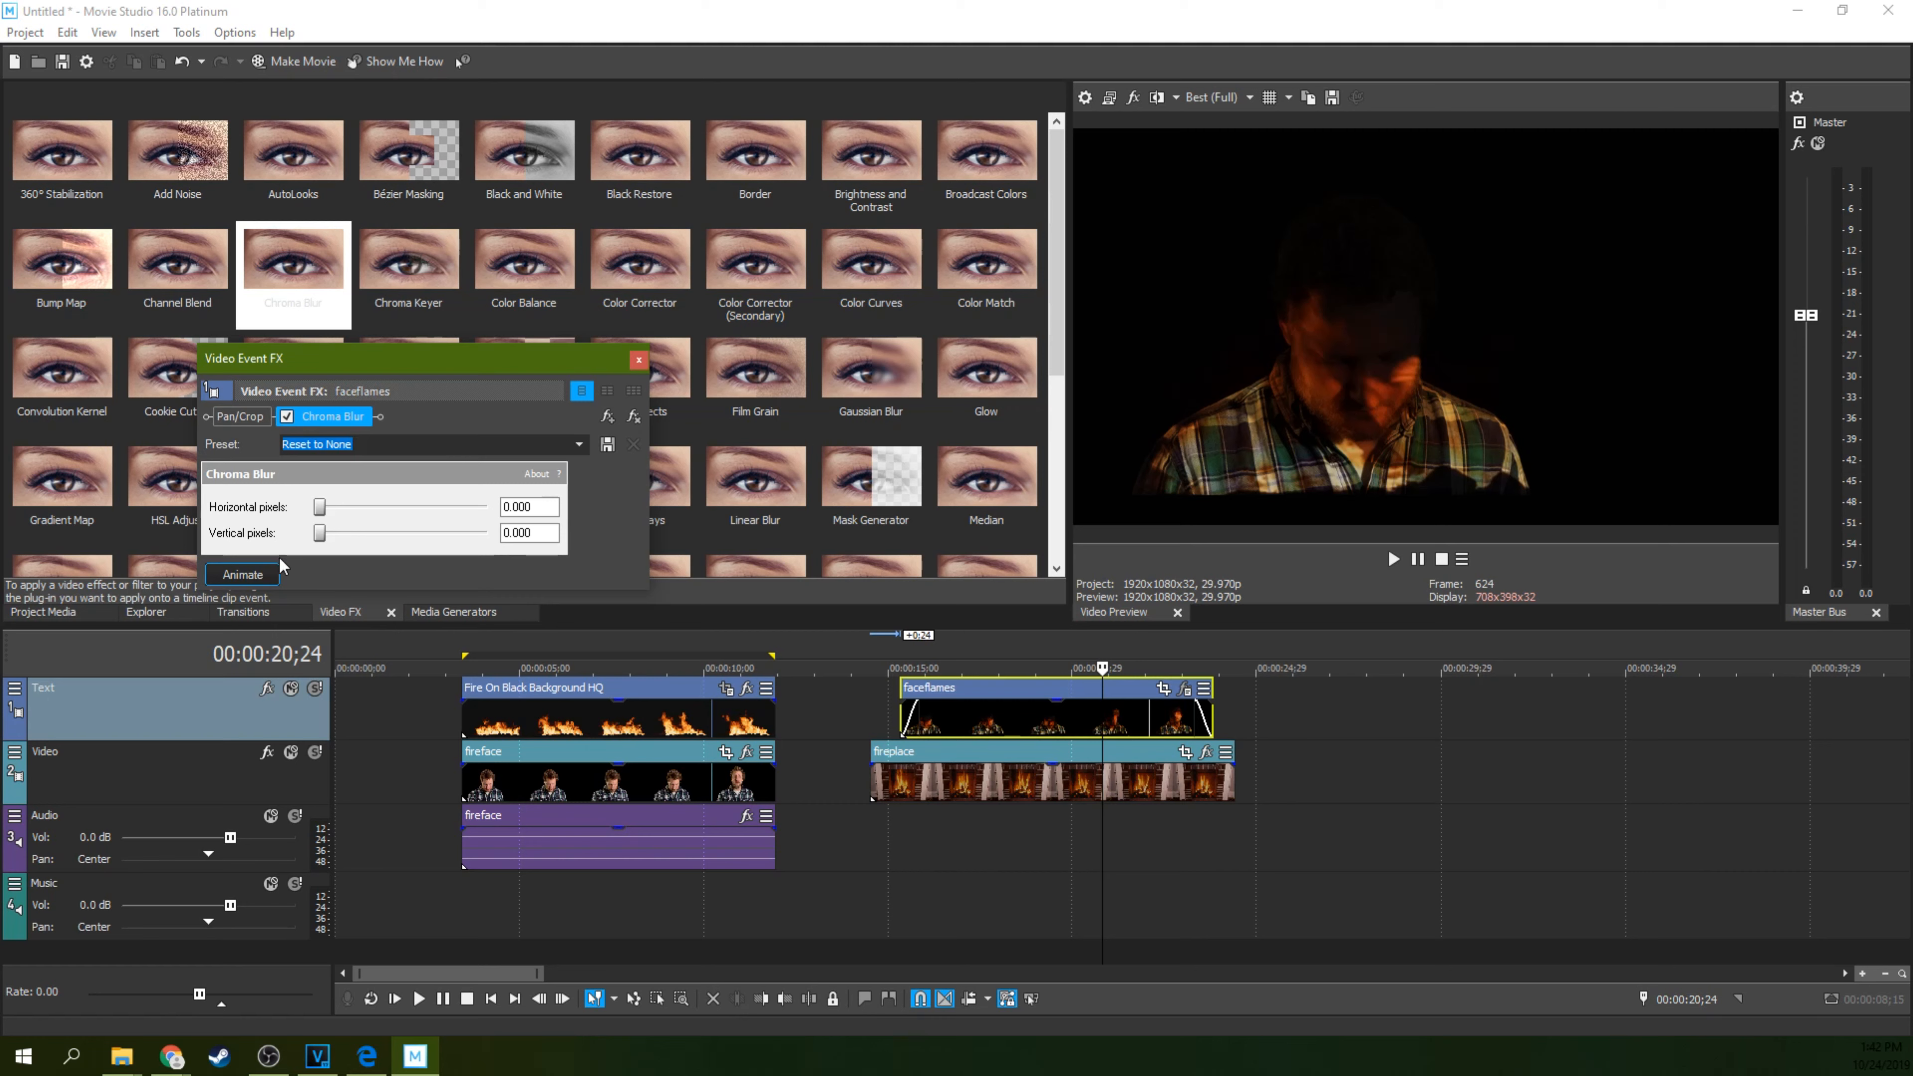
{"action": "left_click", "coordinate": [639, 360]}
Apply the Chroma Keyer effect to the faceflames clip and sample its black background as the key color (0, 0.0, 0.0).
{"action": "left_click_drag", "start_coordinate": [399, 271], "coordinate": [807, 582]}
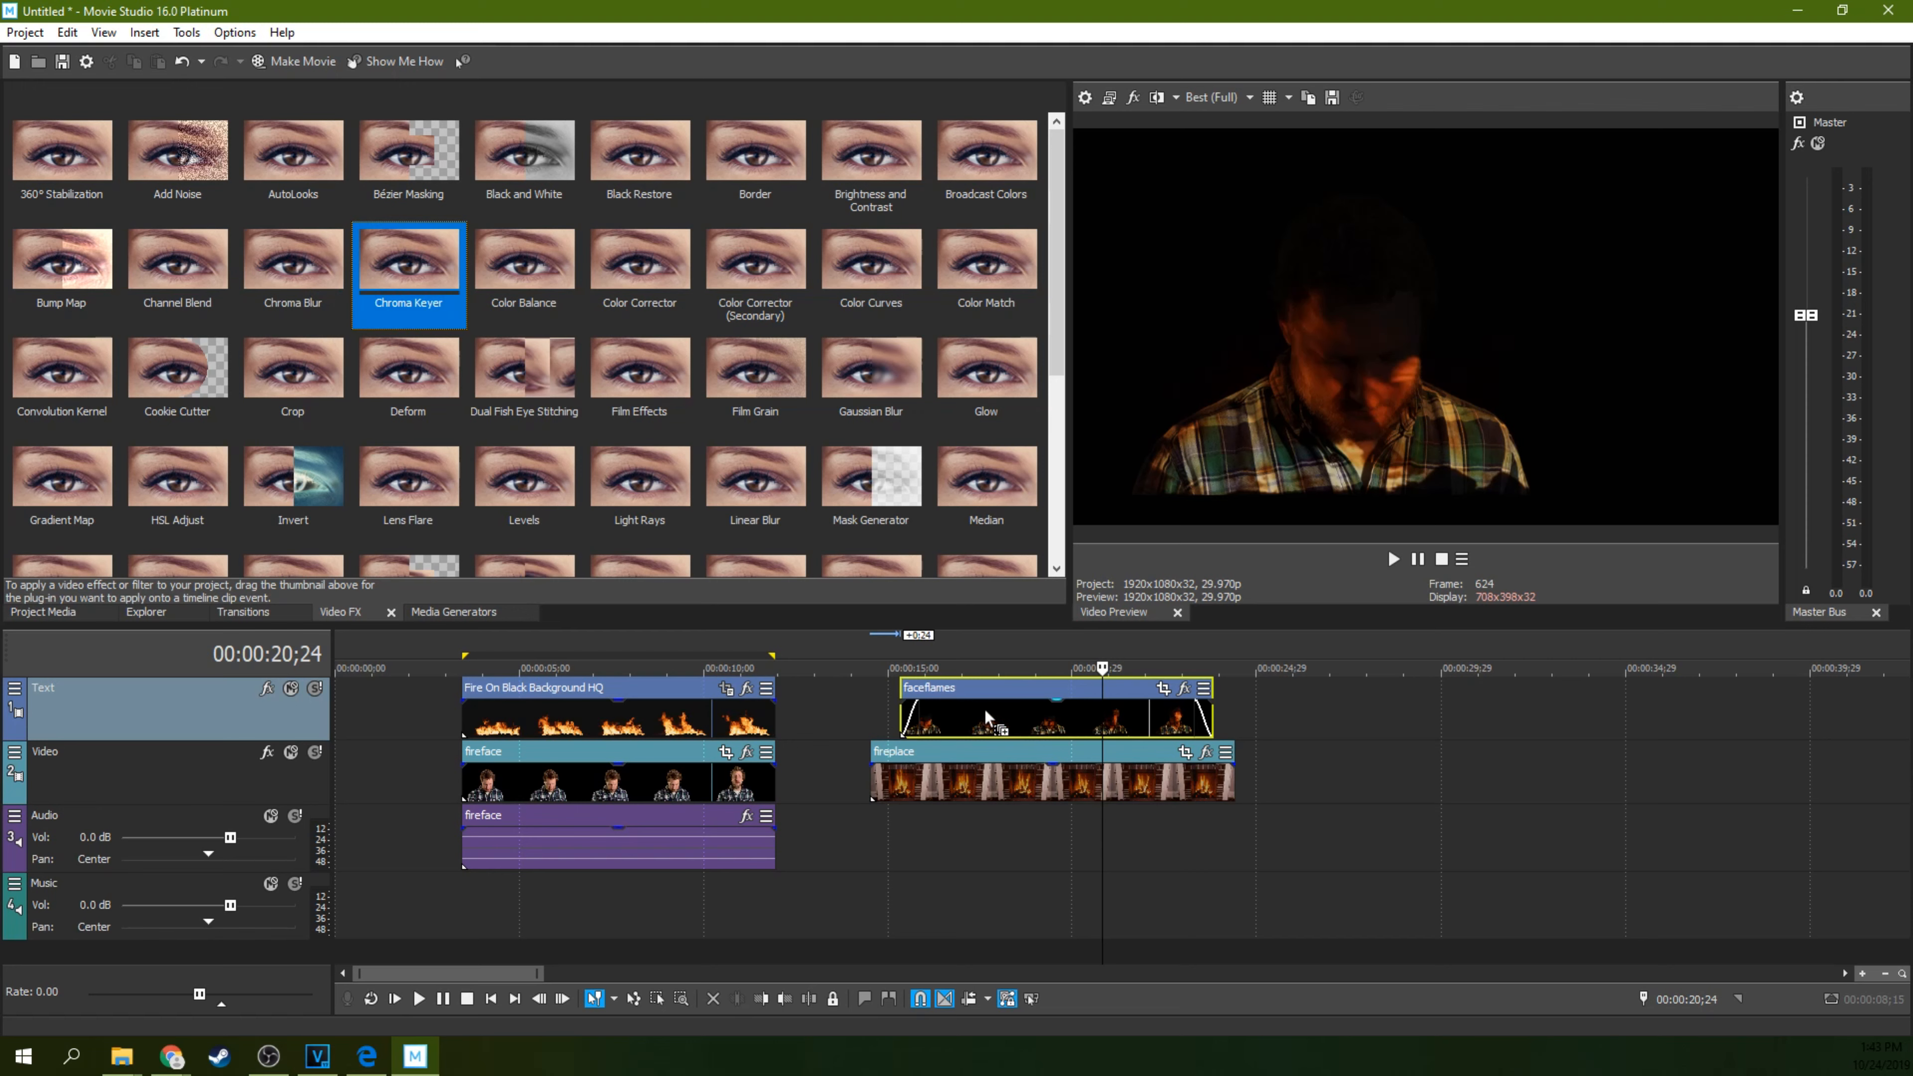
{"action": "left_click_drag", "start_coordinate": [1022, 719], "coordinate": [1024, 717]}
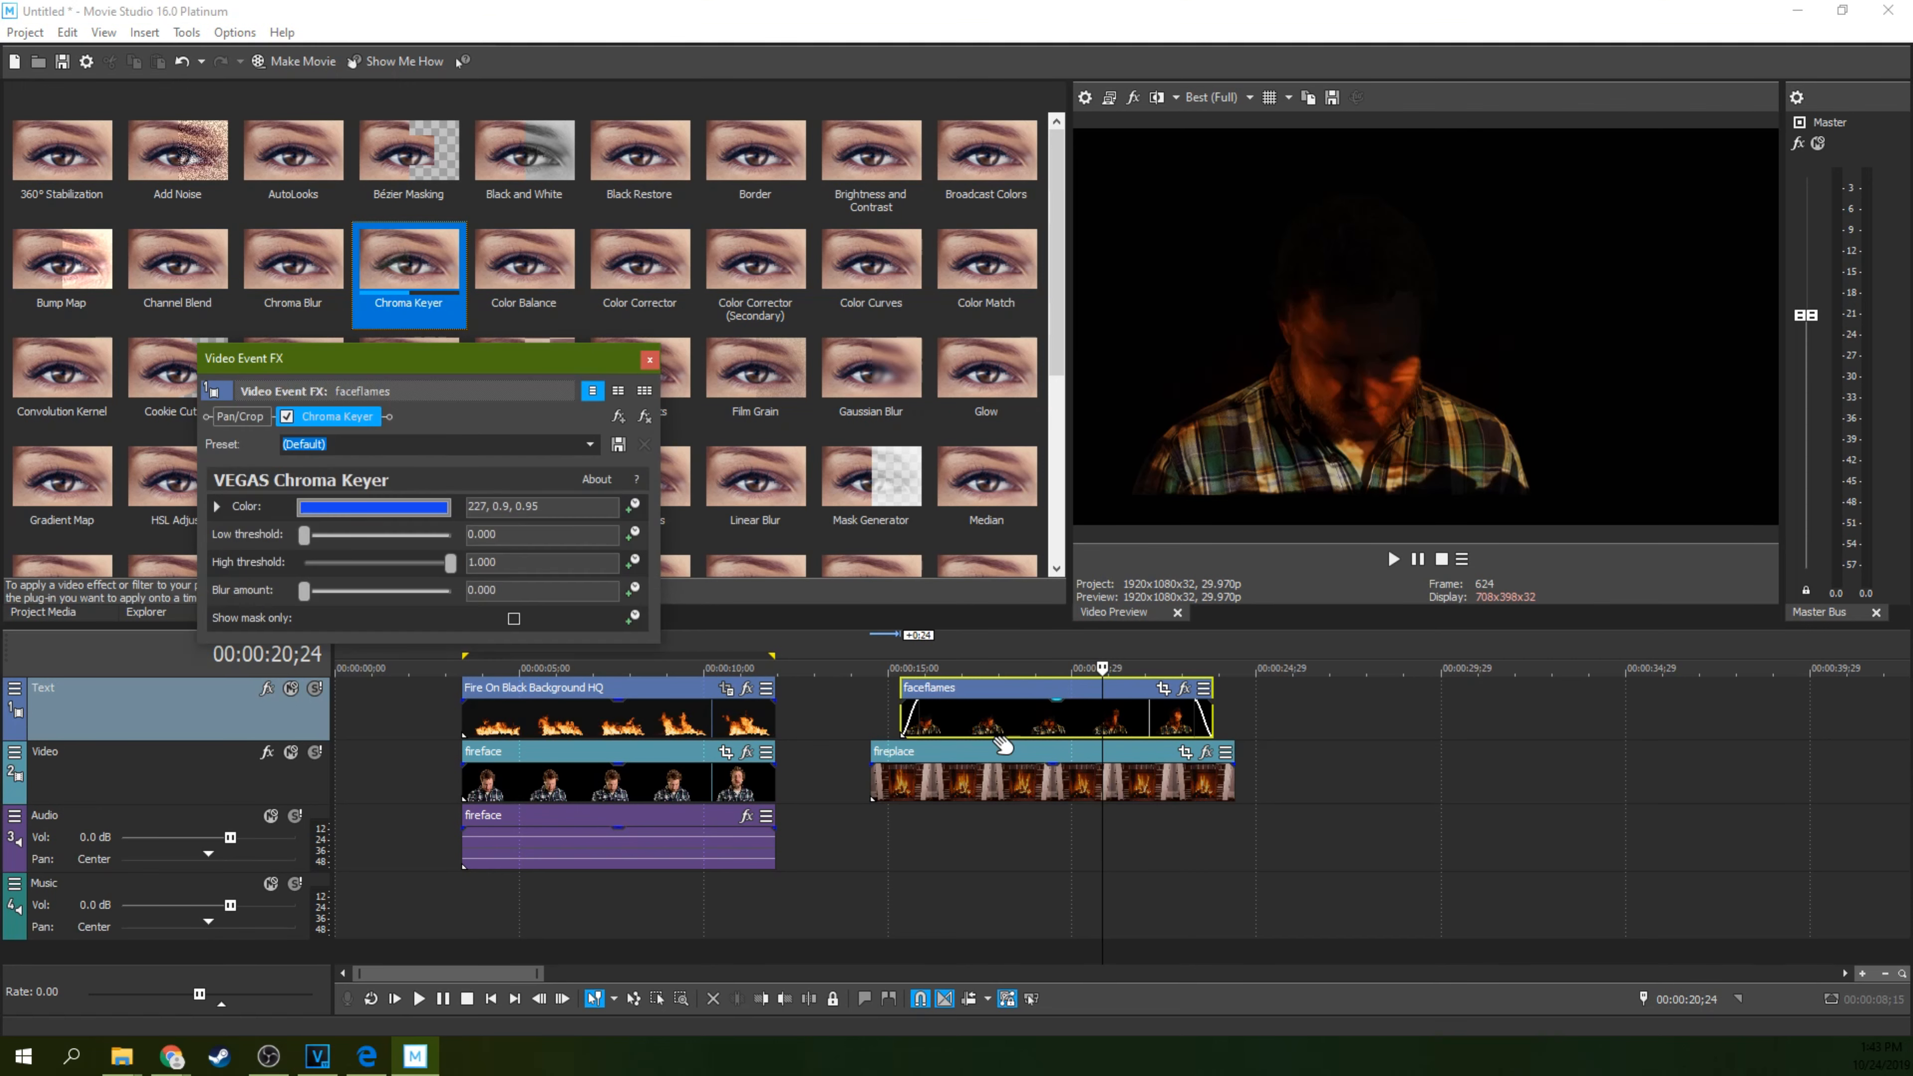
{"action": "left_click", "coordinate": [1025, 718]}
{"action": "left_click", "coordinate": [338, 504]}
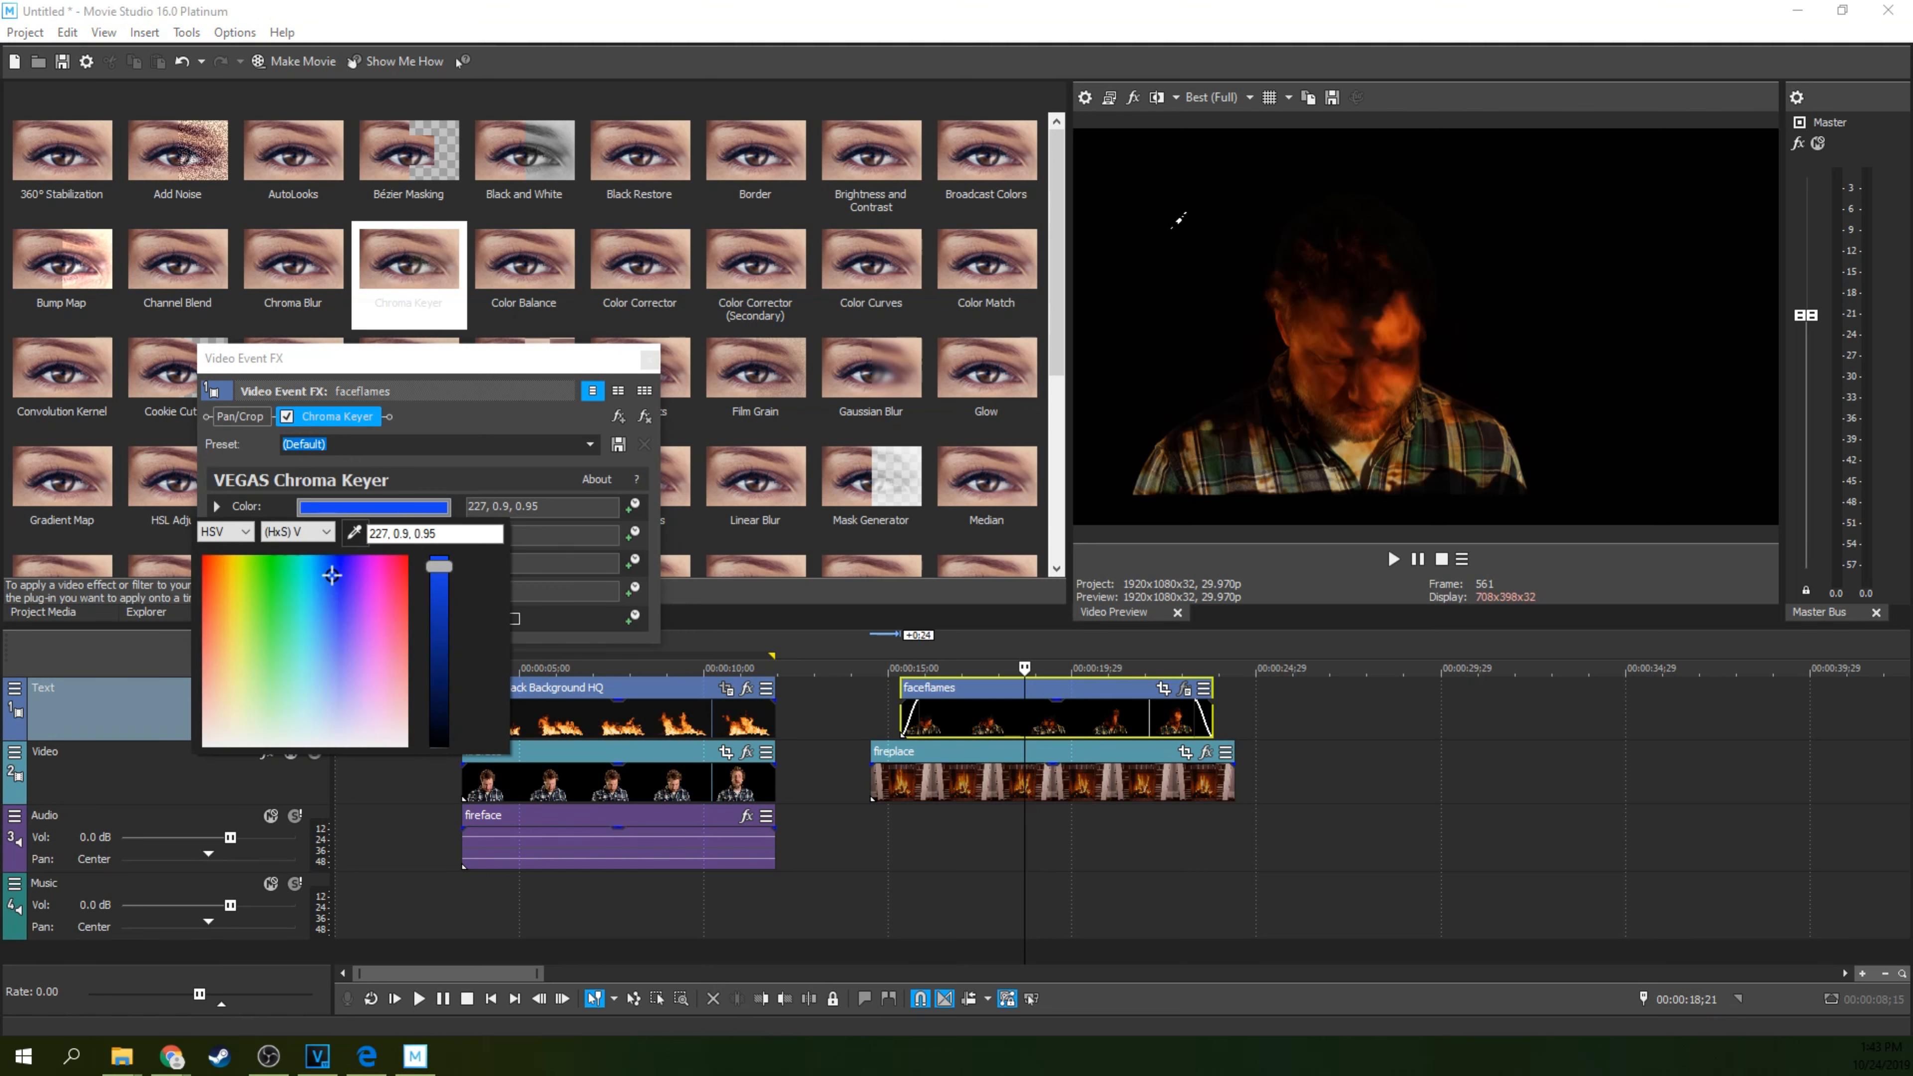
{"action": "left_click", "coordinate": [1172, 228]}
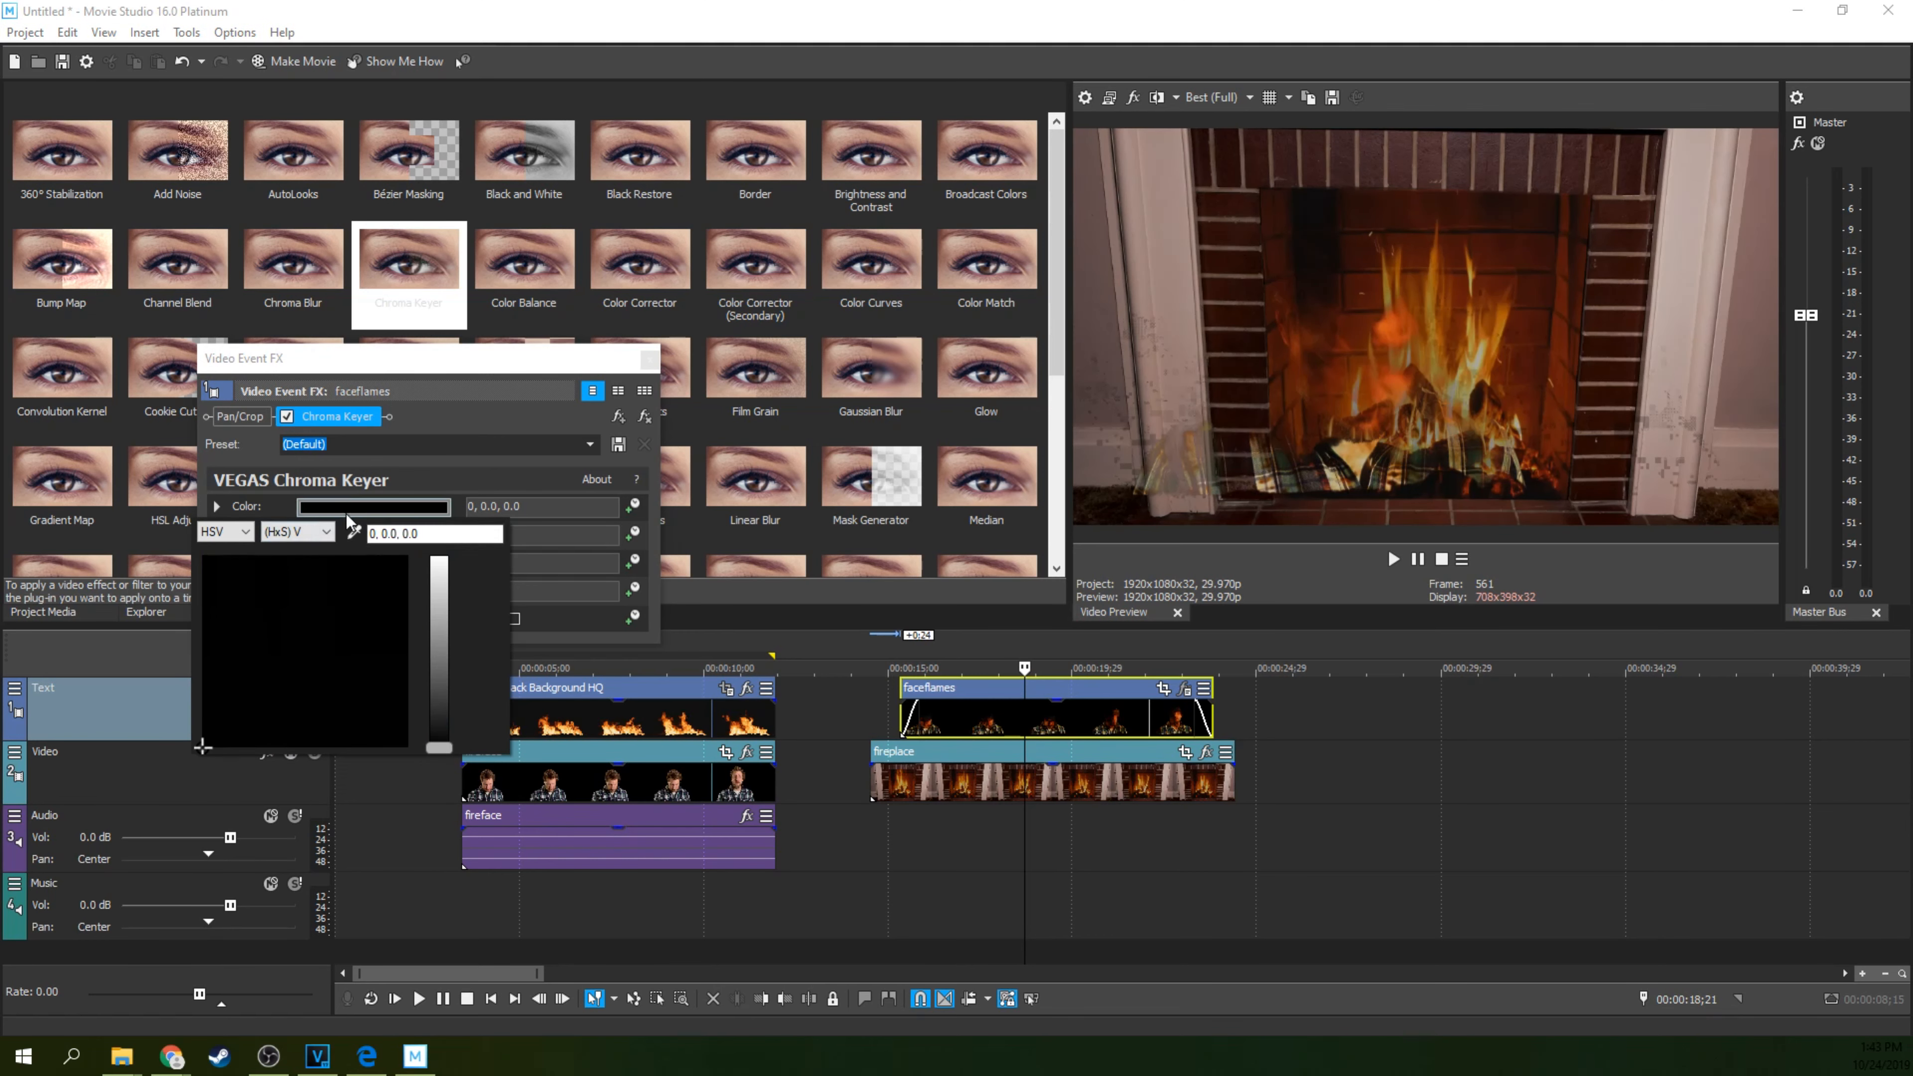
{"action": "left_click", "coordinate": [454, 502]}
Set the Chroma Keyer's low threshold to 0.381, high threshold to 0.435 and blur amount to 0.068, and play back the keyed clip.
{"action": "mouse_move", "coordinate": [316, 533]}
{"action": "left_mouse_down"}
{"action": "mouse_move", "coordinate": [339, 534]}
{"action": "mouse_move", "coordinate": [281, 535]}
{"action": "left_mouse_up"}
{"action": "left_click_drag", "start_coordinate": [449, 564], "coordinate": [370, 539]}
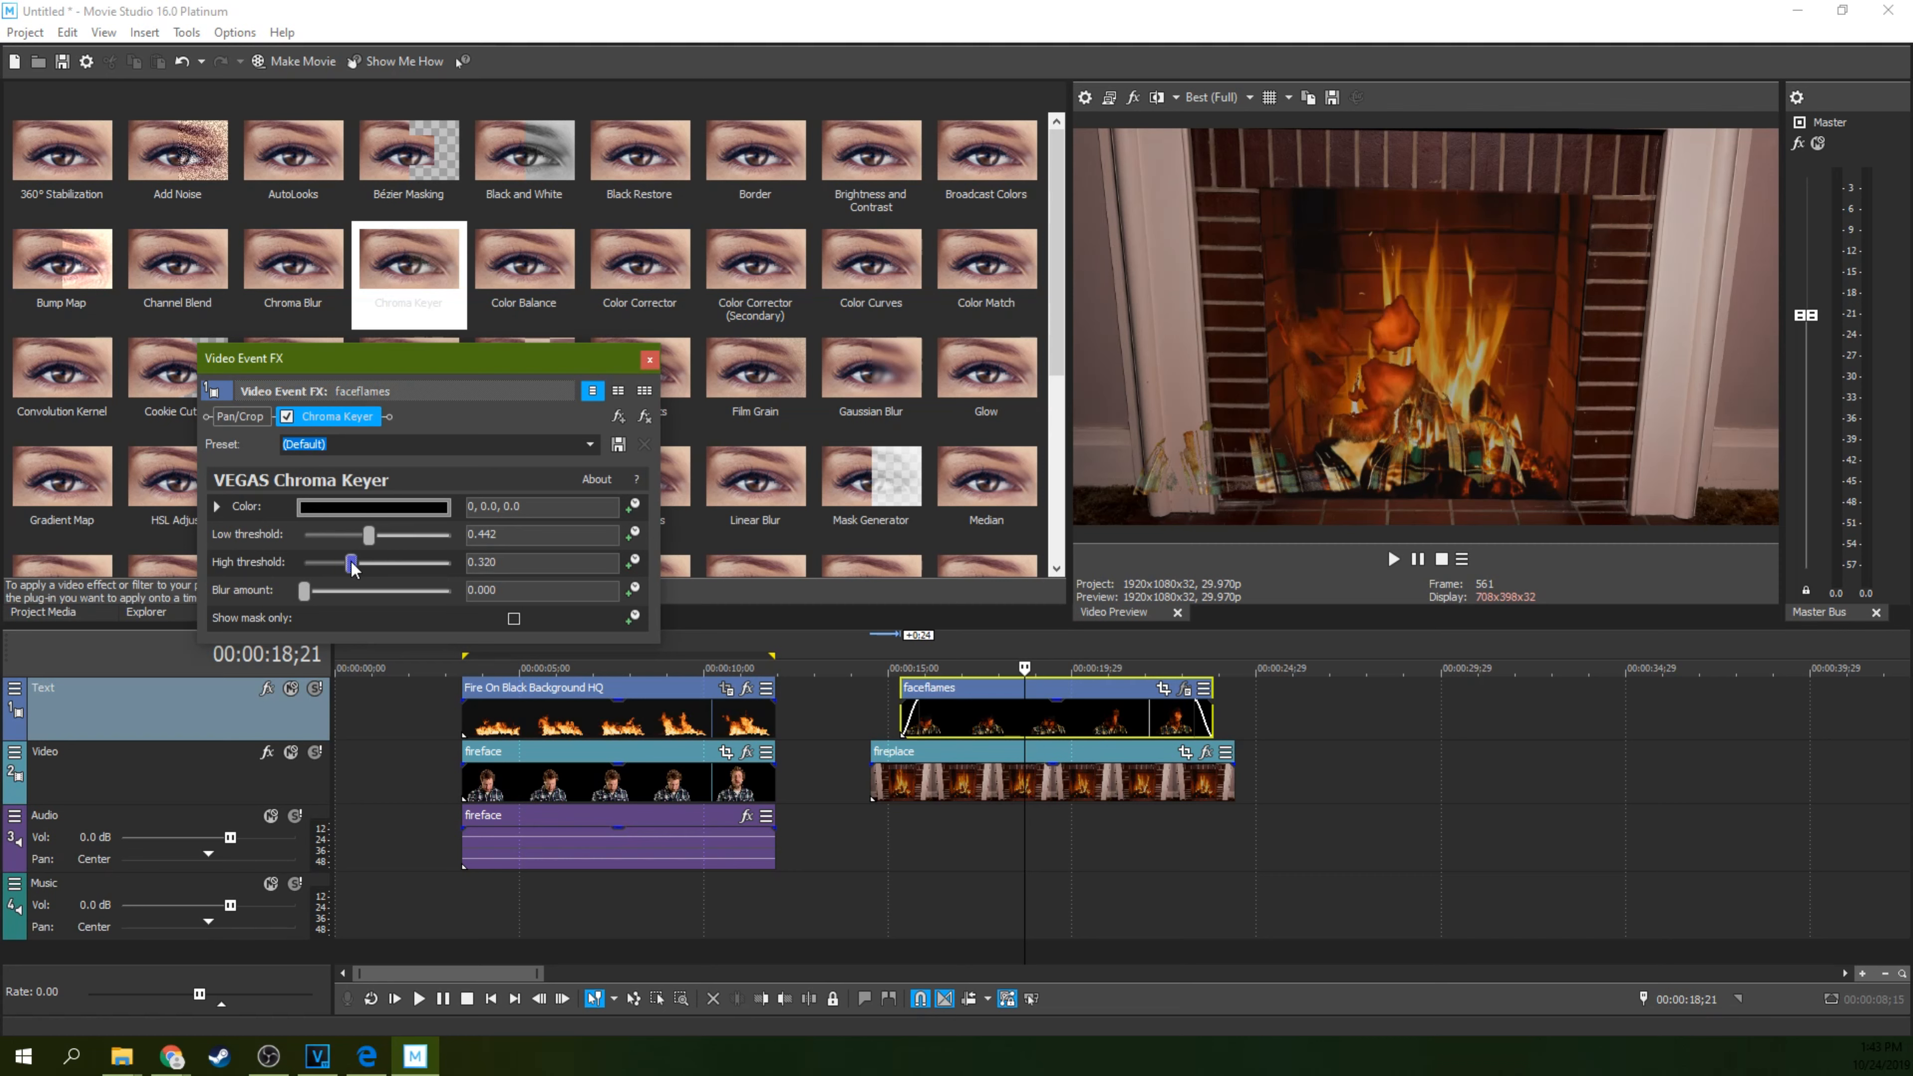
{"action": "left_click_drag", "start_coordinate": [353, 571], "coordinate": [309, 599]}
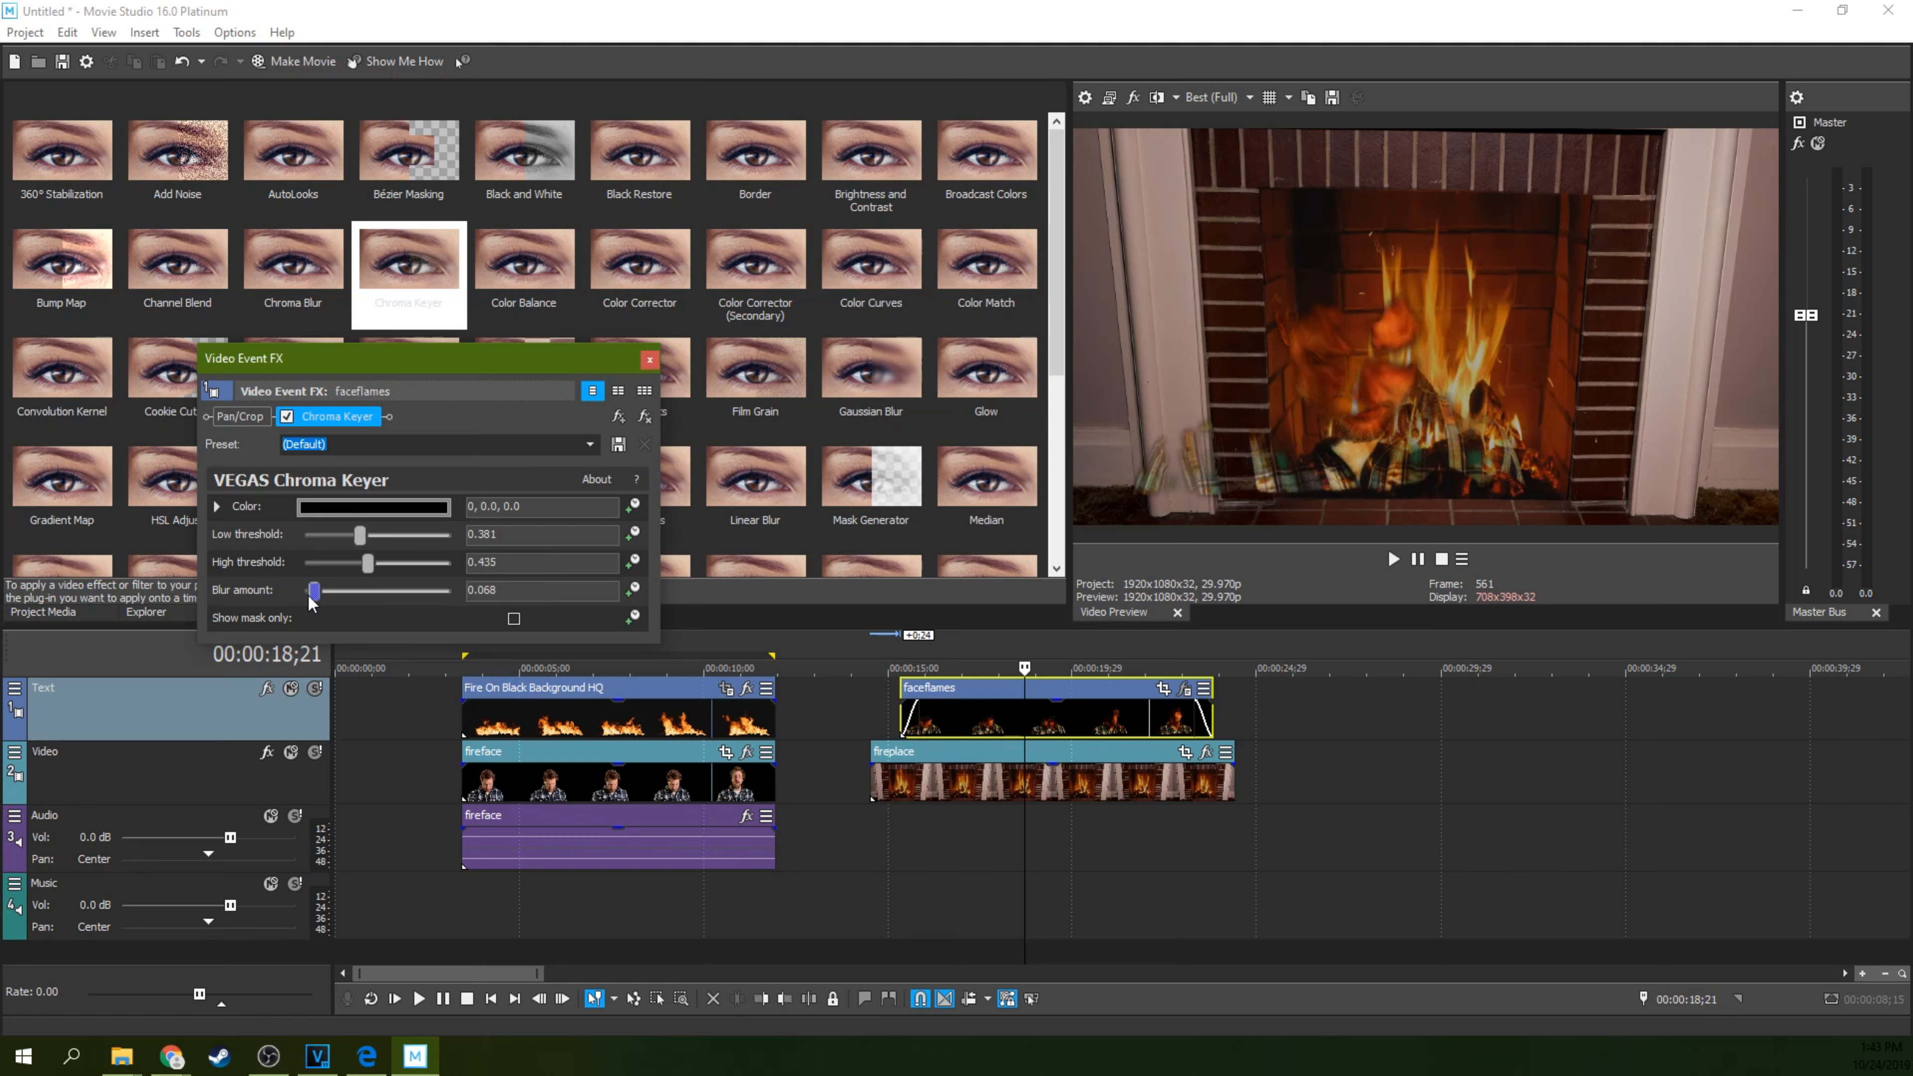
{"action": "left_click", "coordinate": [898, 709]}
{"action": "key", "text": "space"}
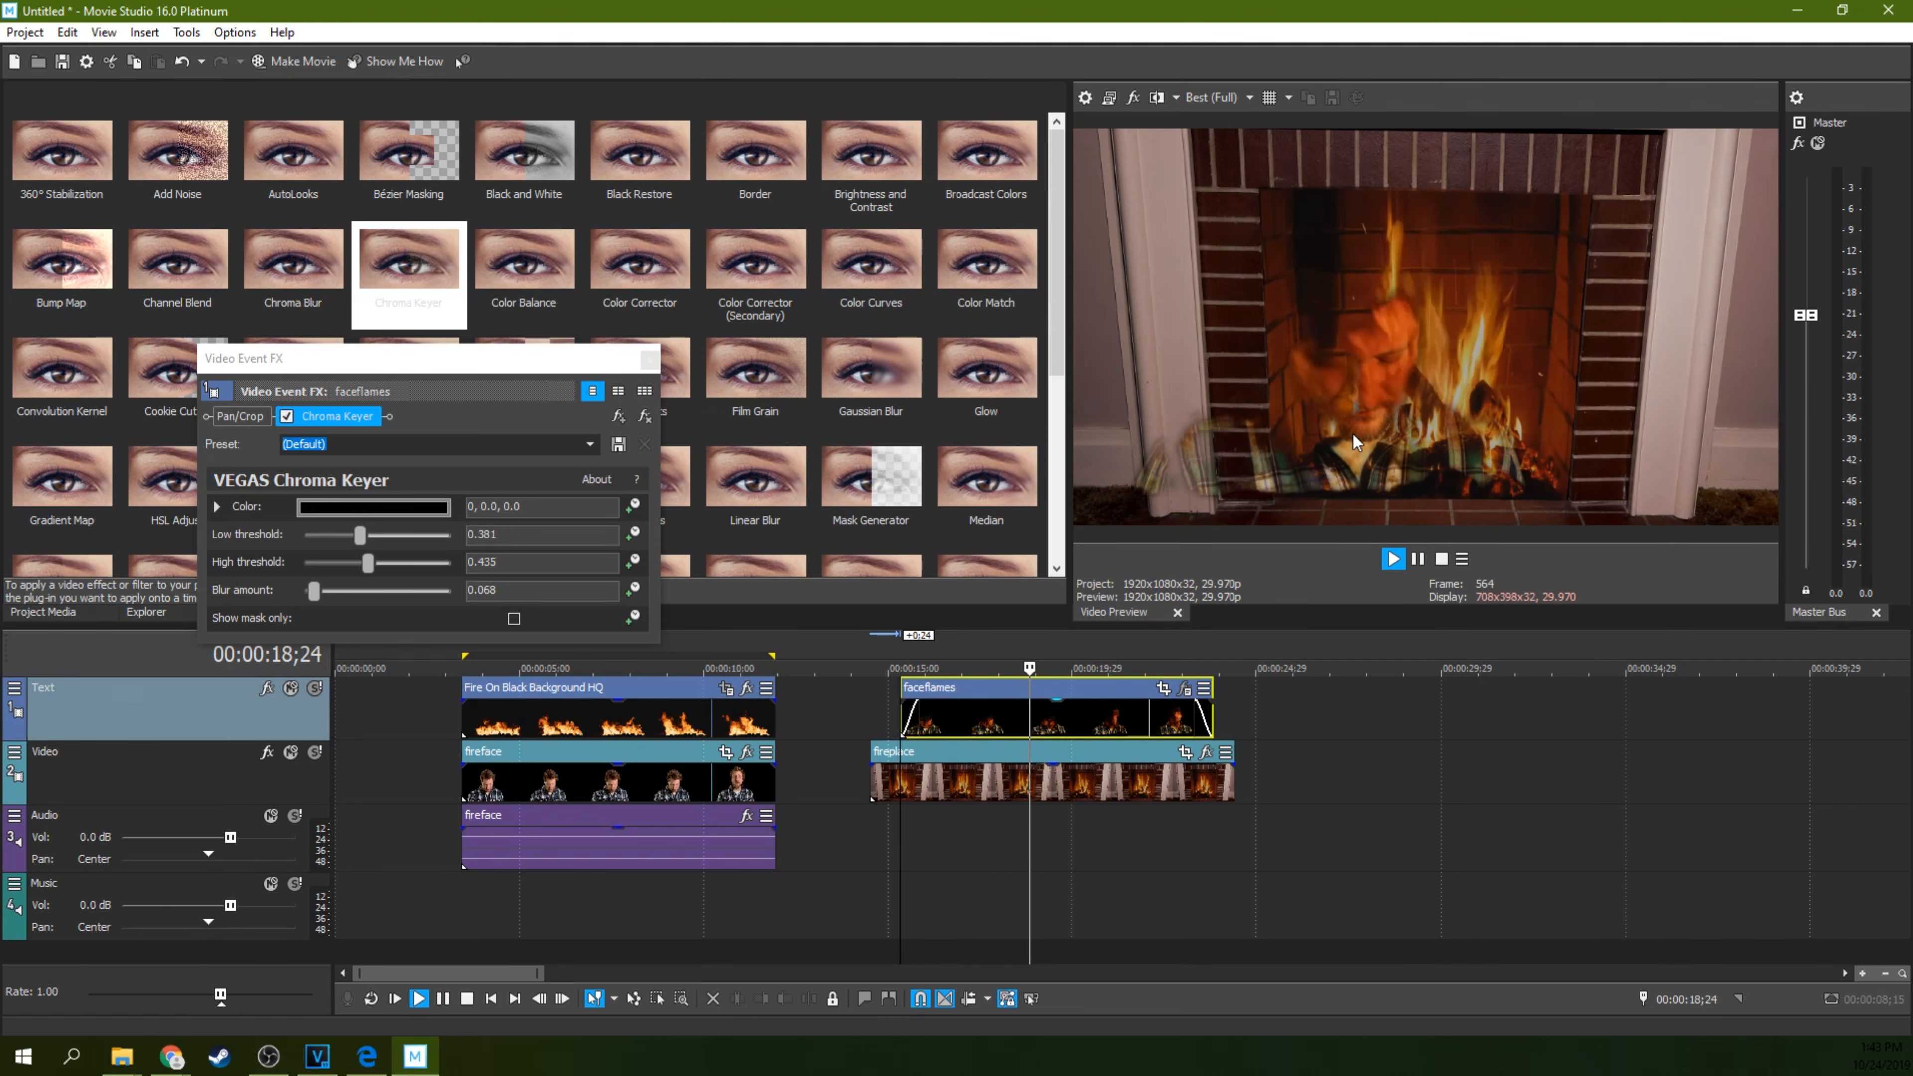
{"action": "left_click", "coordinate": [1419, 564]}
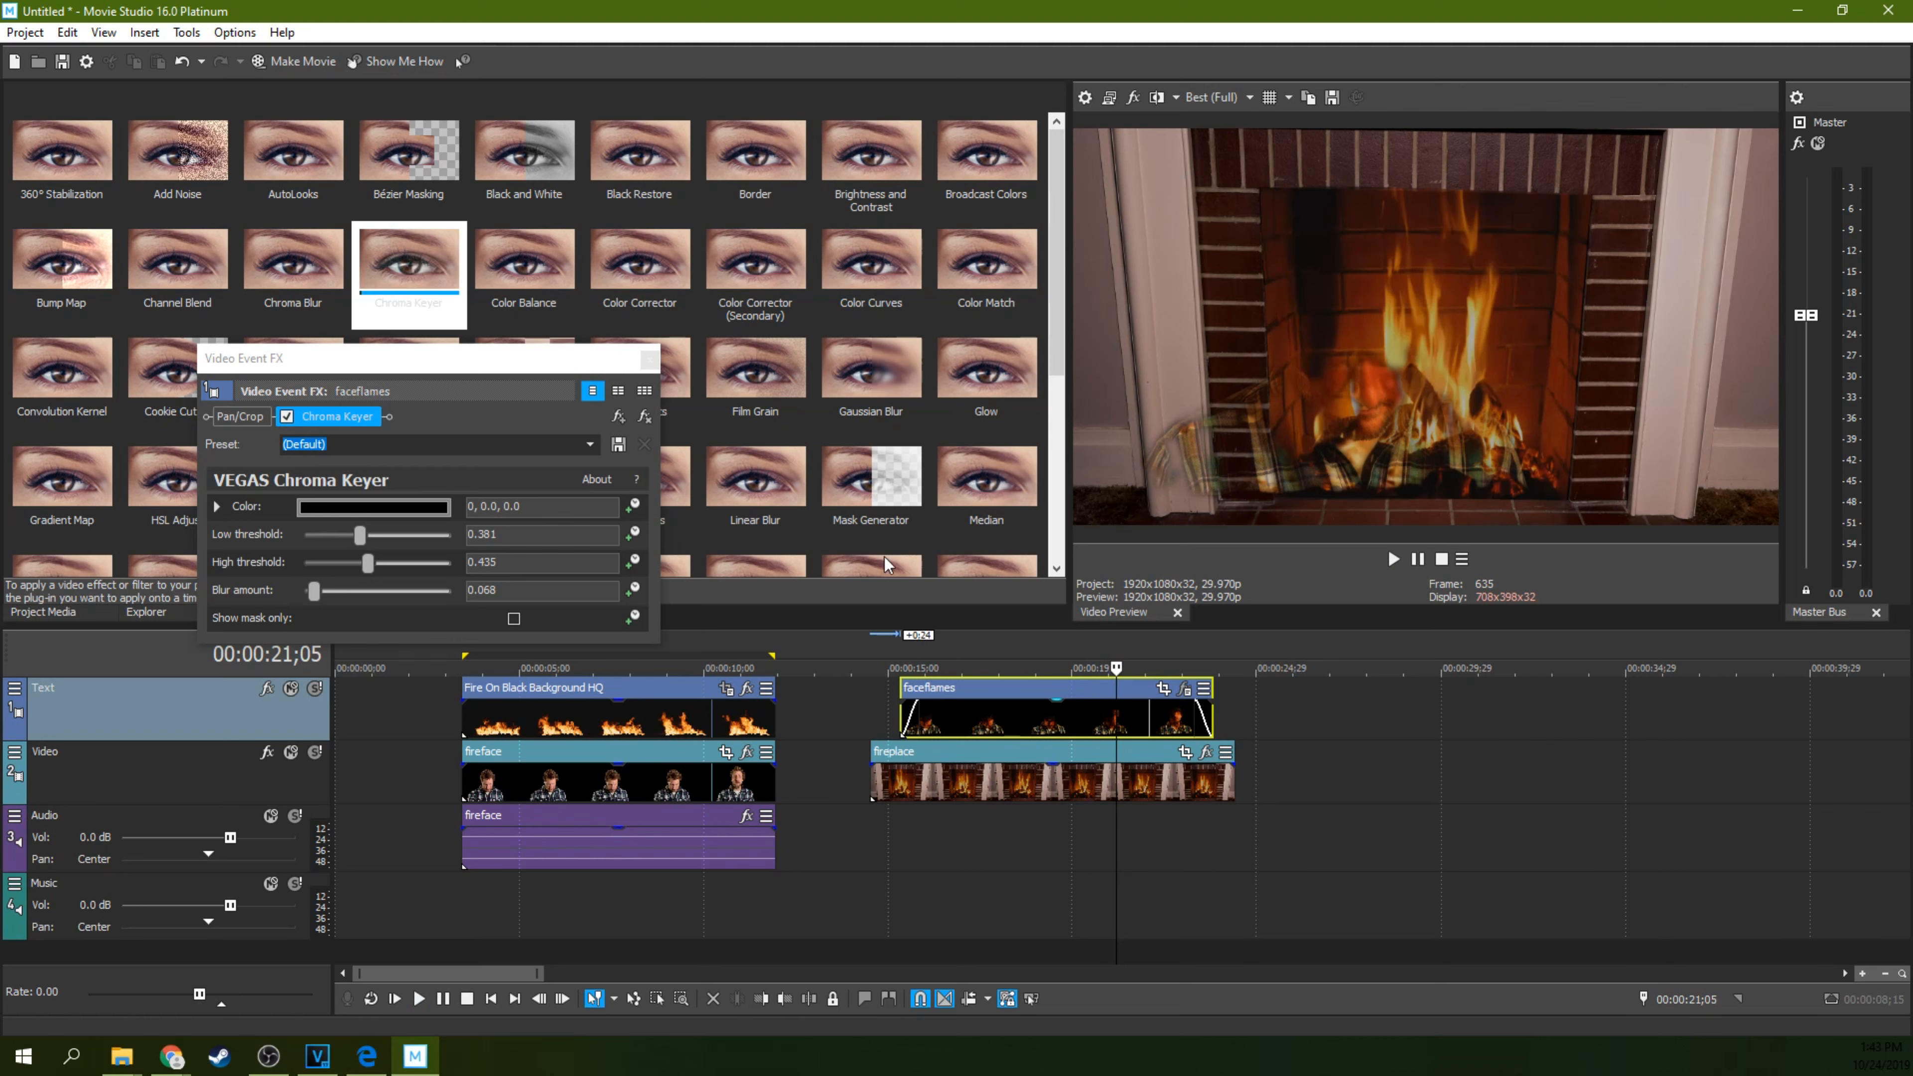
Reduce the Chroma Keyer's low threshold to about 0.279, fine-tune its blur amount and close the effect settings.
{"action": "left_click_drag", "start_coordinate": [361, 536], "coordinate": [368, 538]}
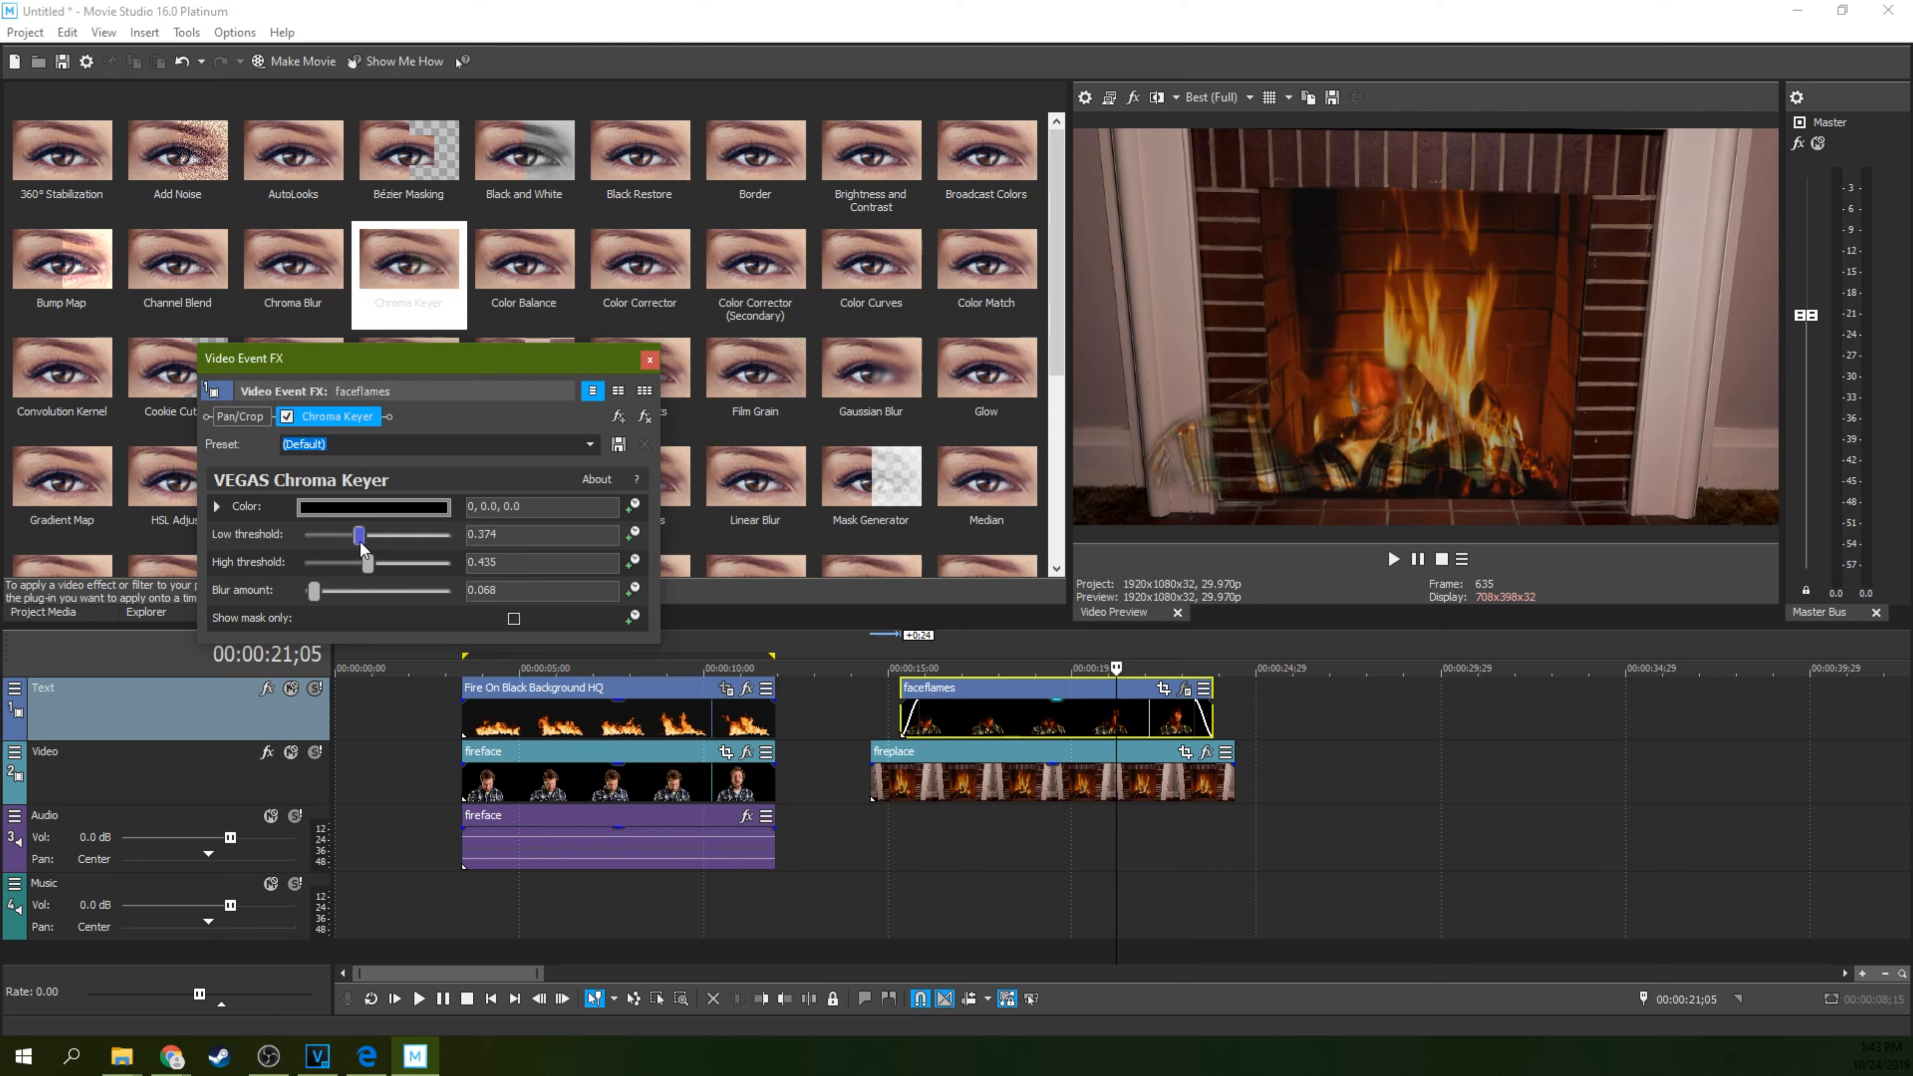
{"action": "mouse_move", "coordinate": [357, 536]}
{"action": "left_mouse_down"}
{"action": "mouse_move", "coordinate": [297, 547]}
{"action": "mouse_move", "coordinate": [341, 547]}
{"action": "left_mouse_up"}
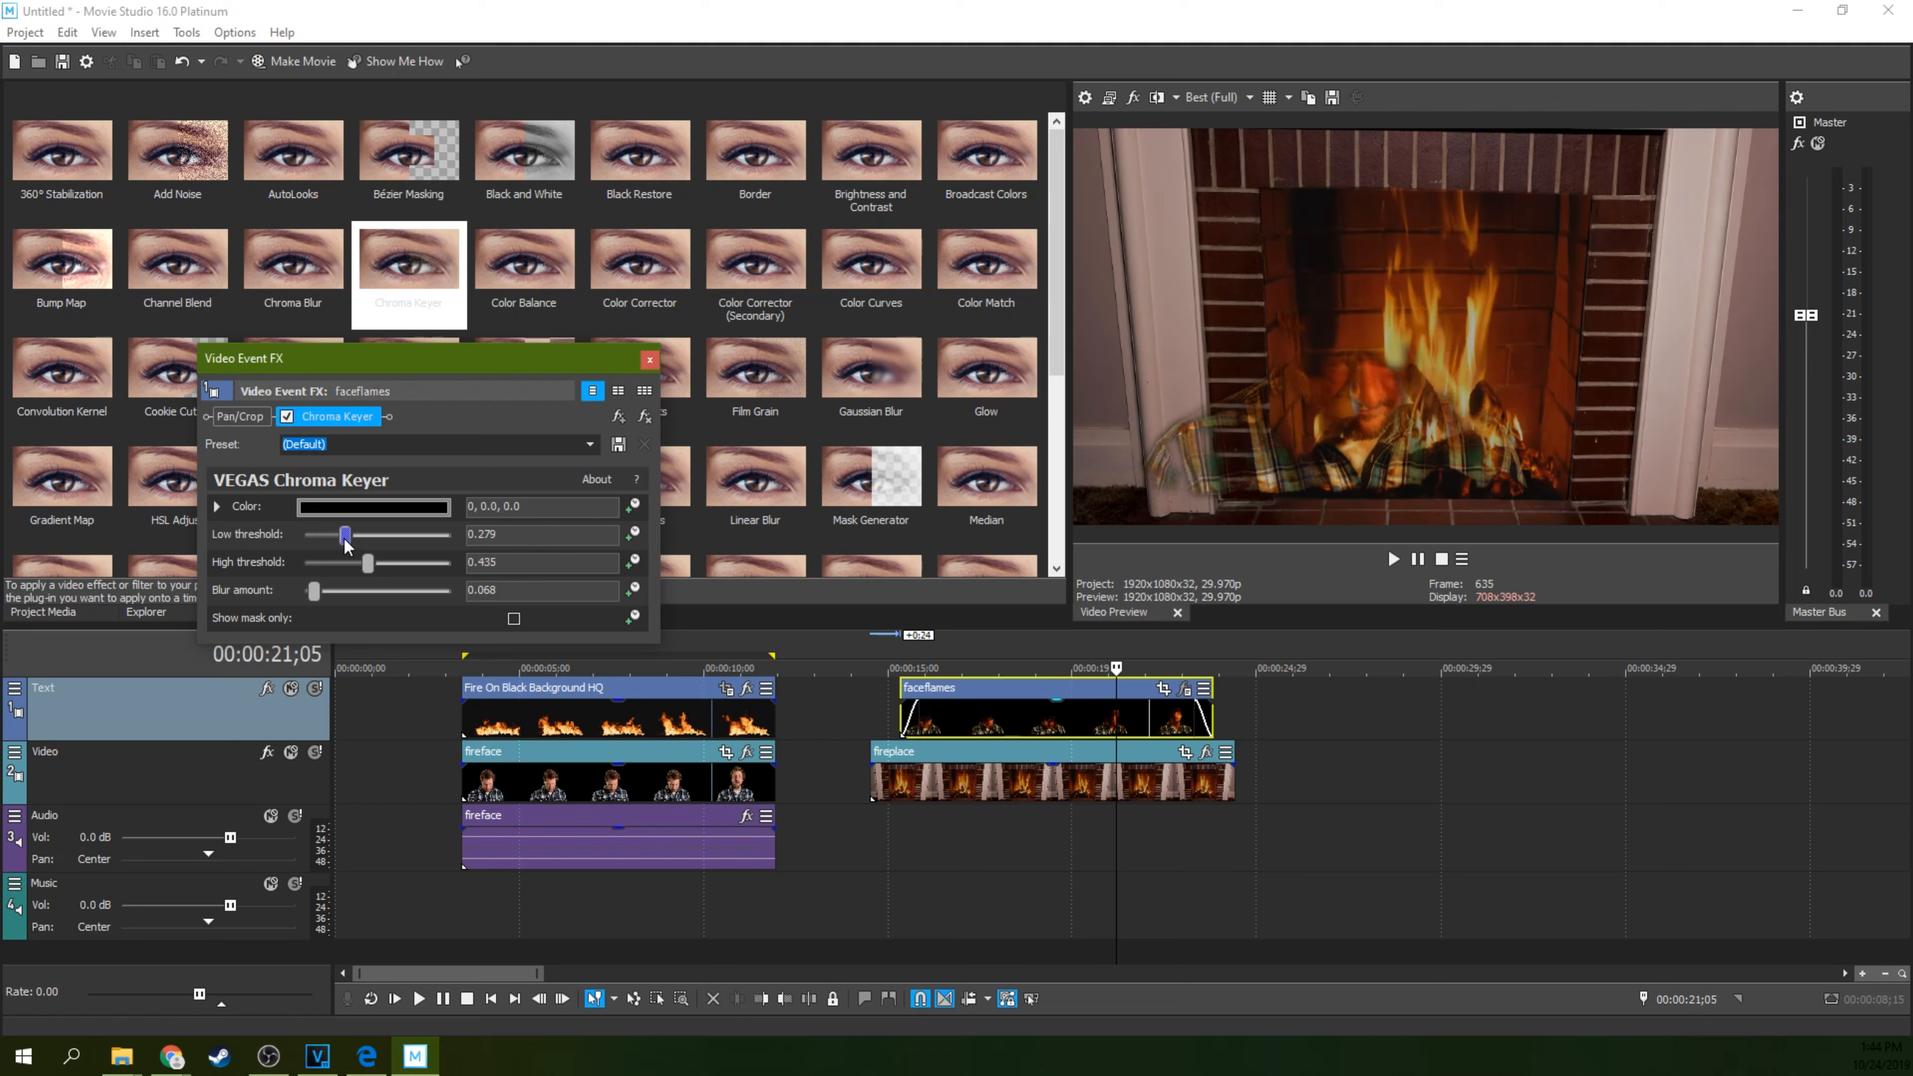
{"action": "left_click_drag", "start_coordinate": [306, 592], "coordinate": [313, 596]}
{"action": "left_click", "coordinate": [648, 359]}
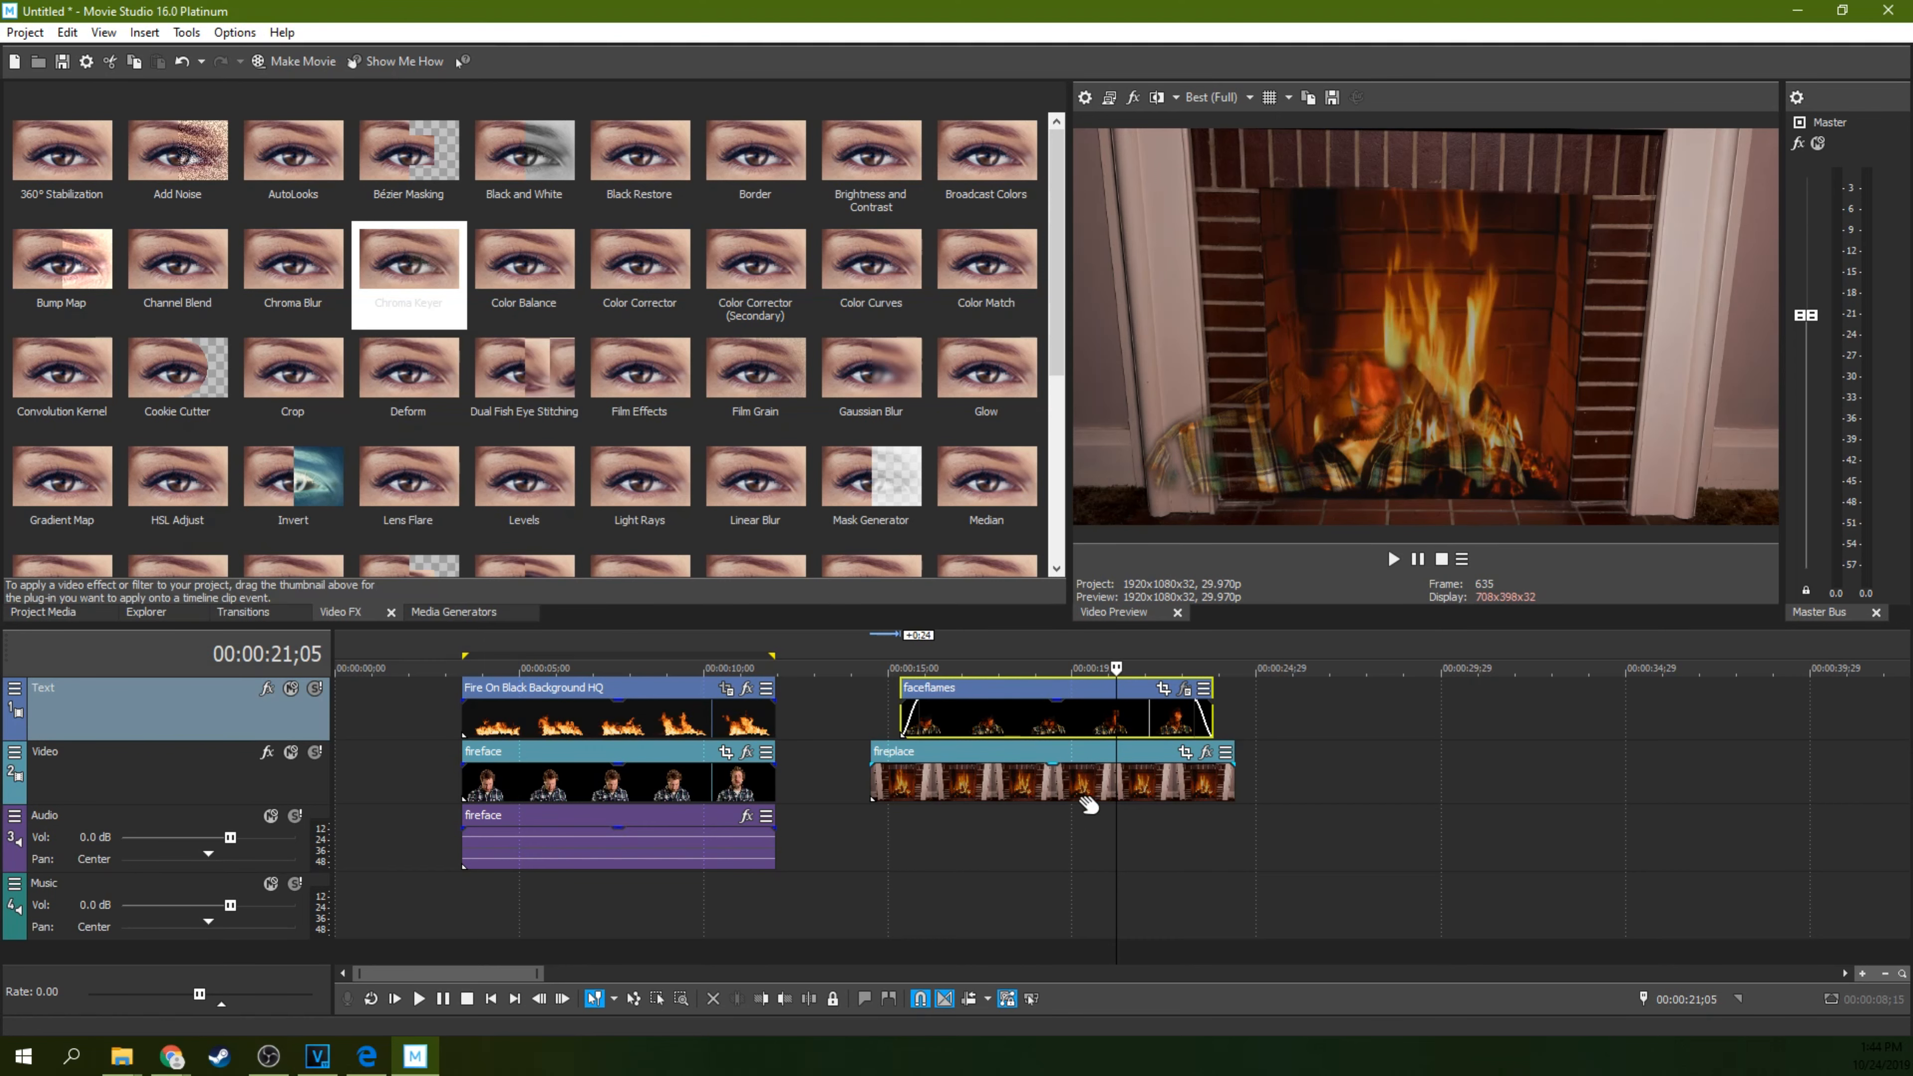
Lower the faceflames clip's opacity slightly and play back the overlay from the clip's start.
{"action": "left_click", "coordinate": [907, 728]}
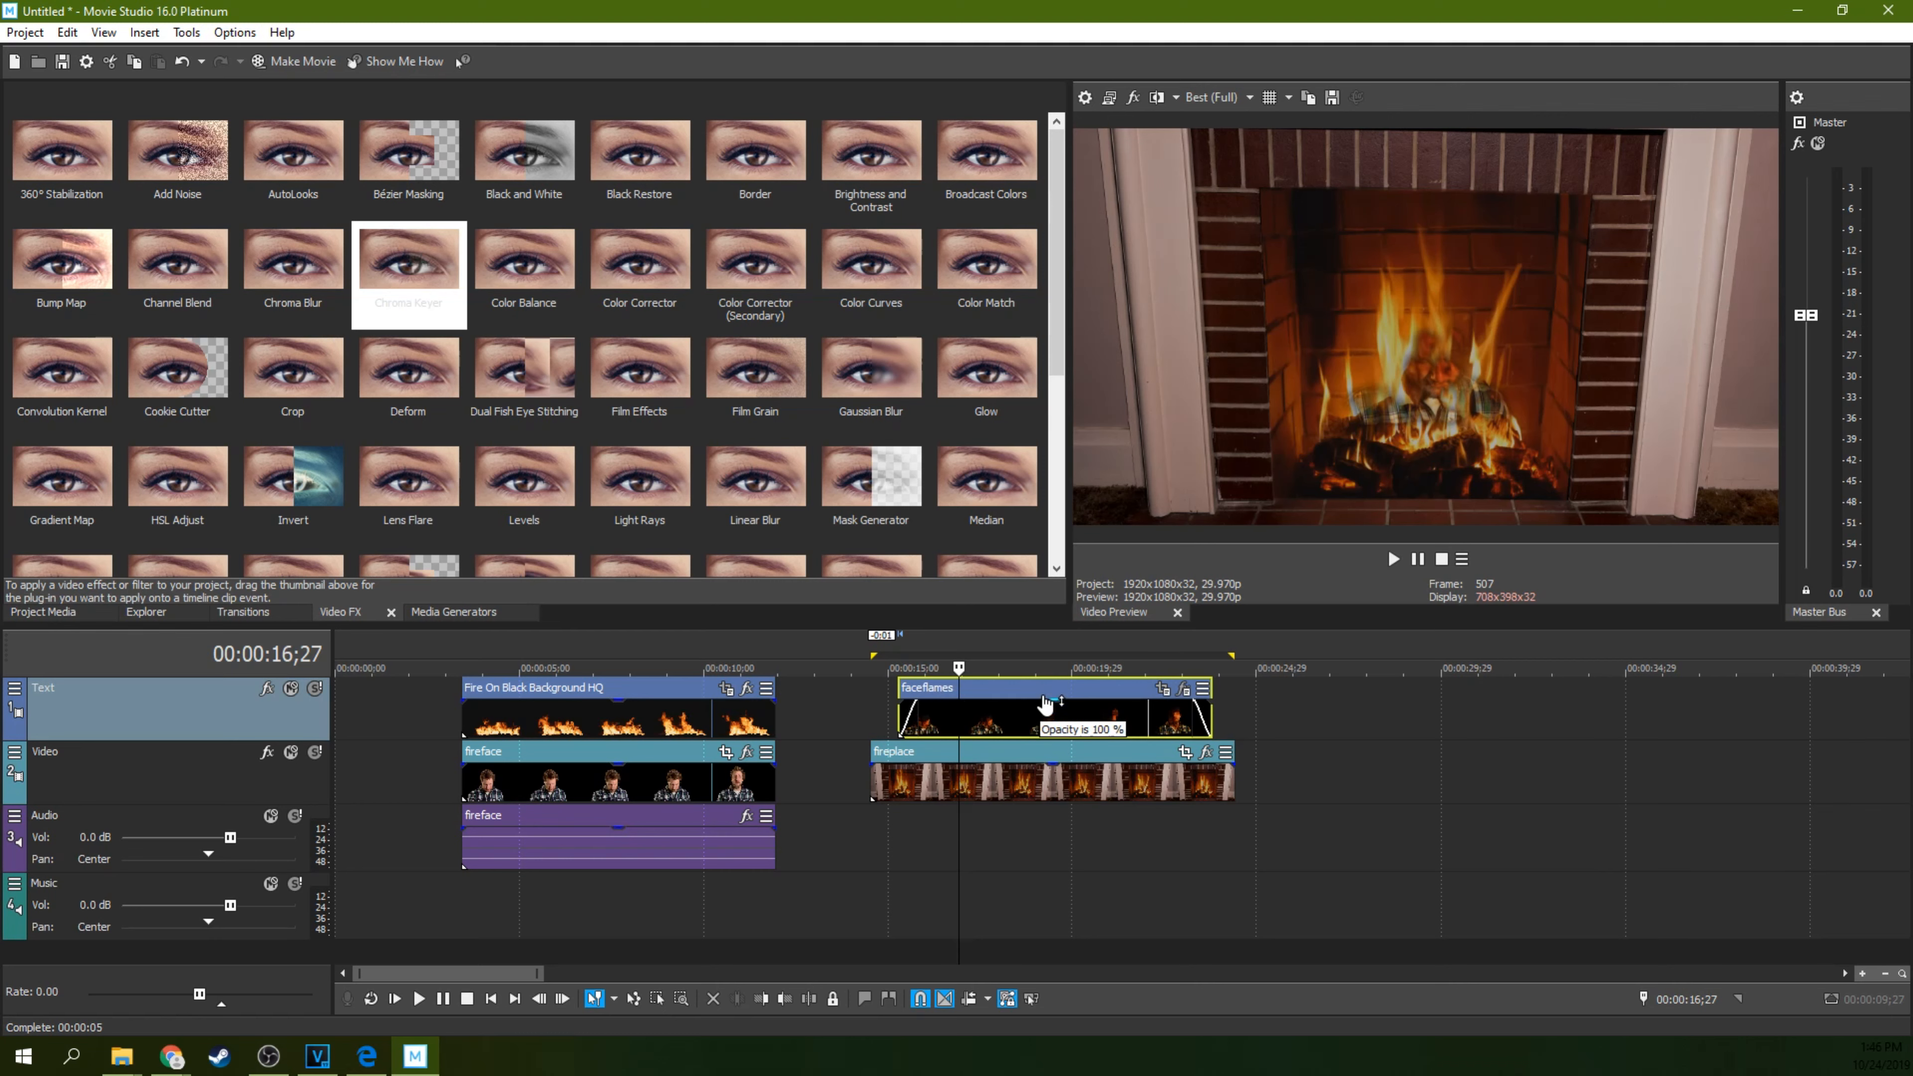
{"action": "left_click_drag", "start_coordinate": [1047, 697], "coordinate": [1046, 709]}
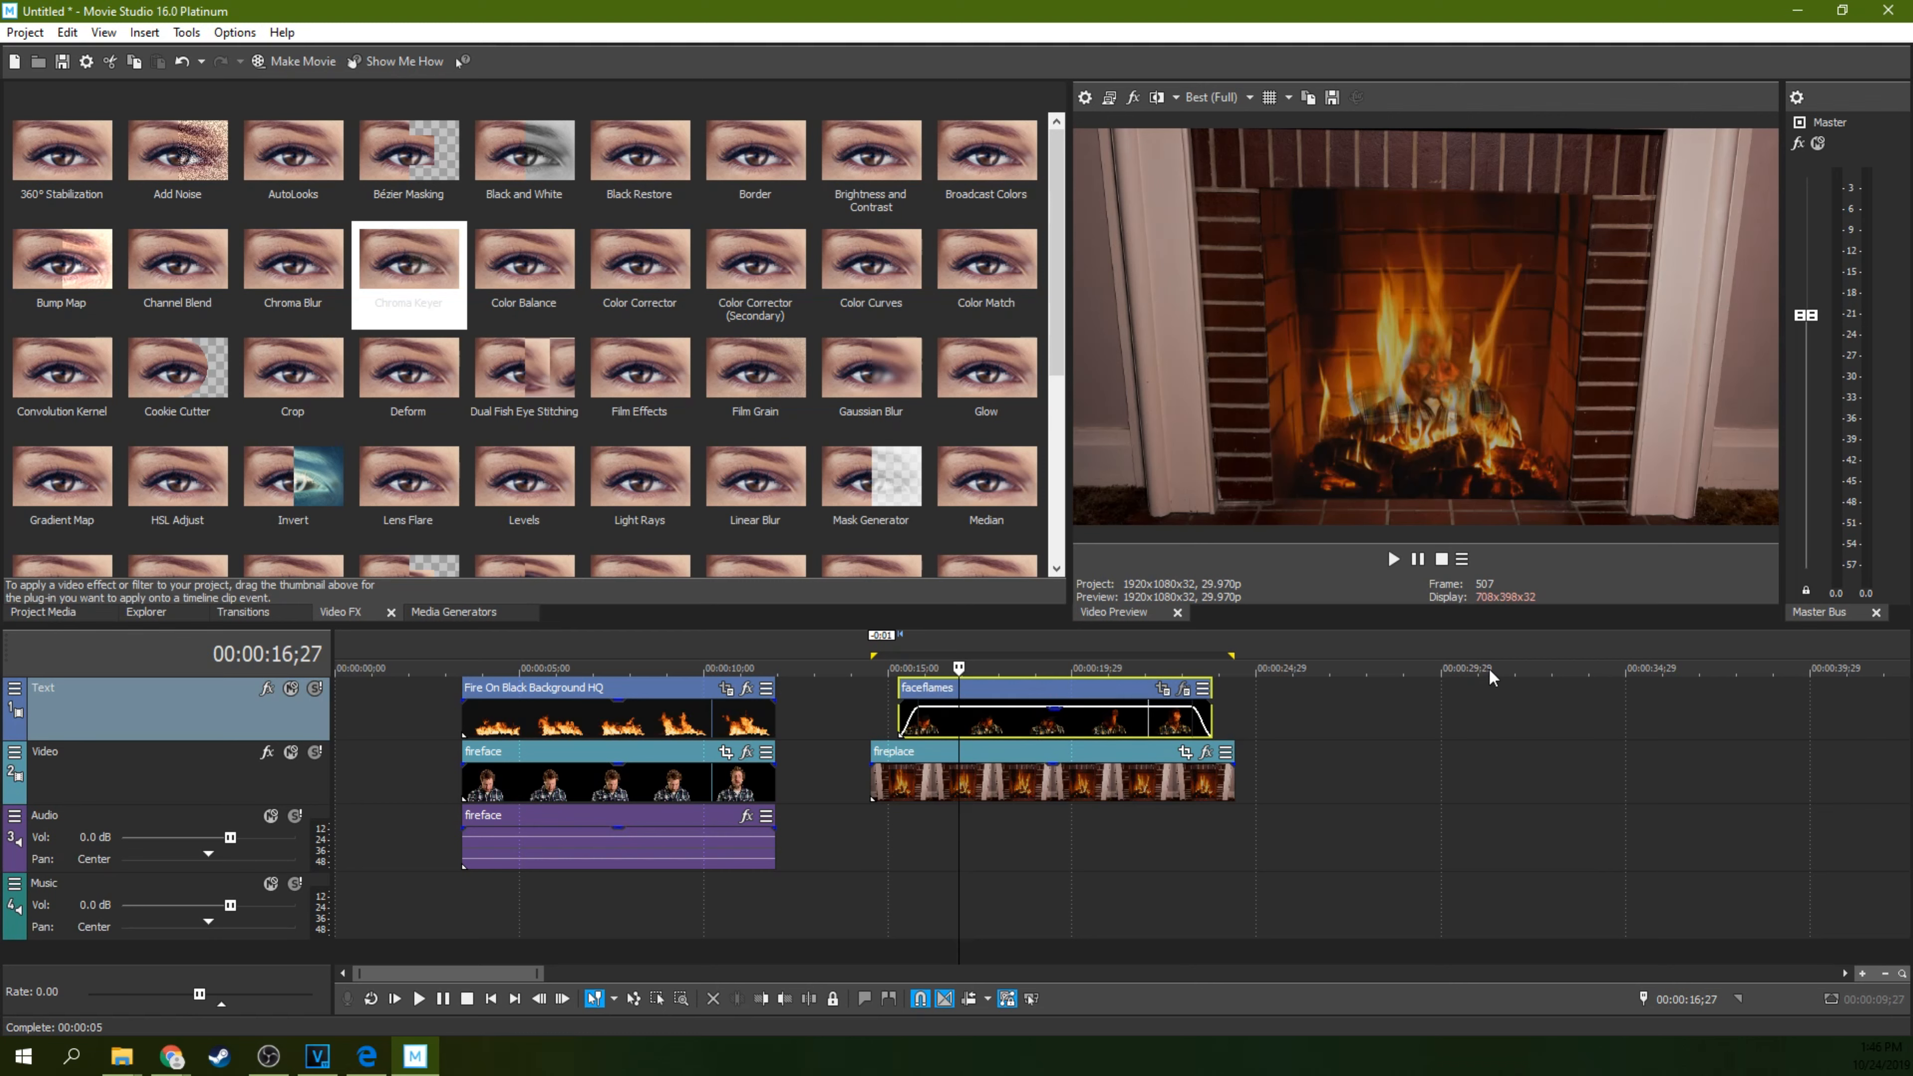
{"action": "key", "text": "space"}
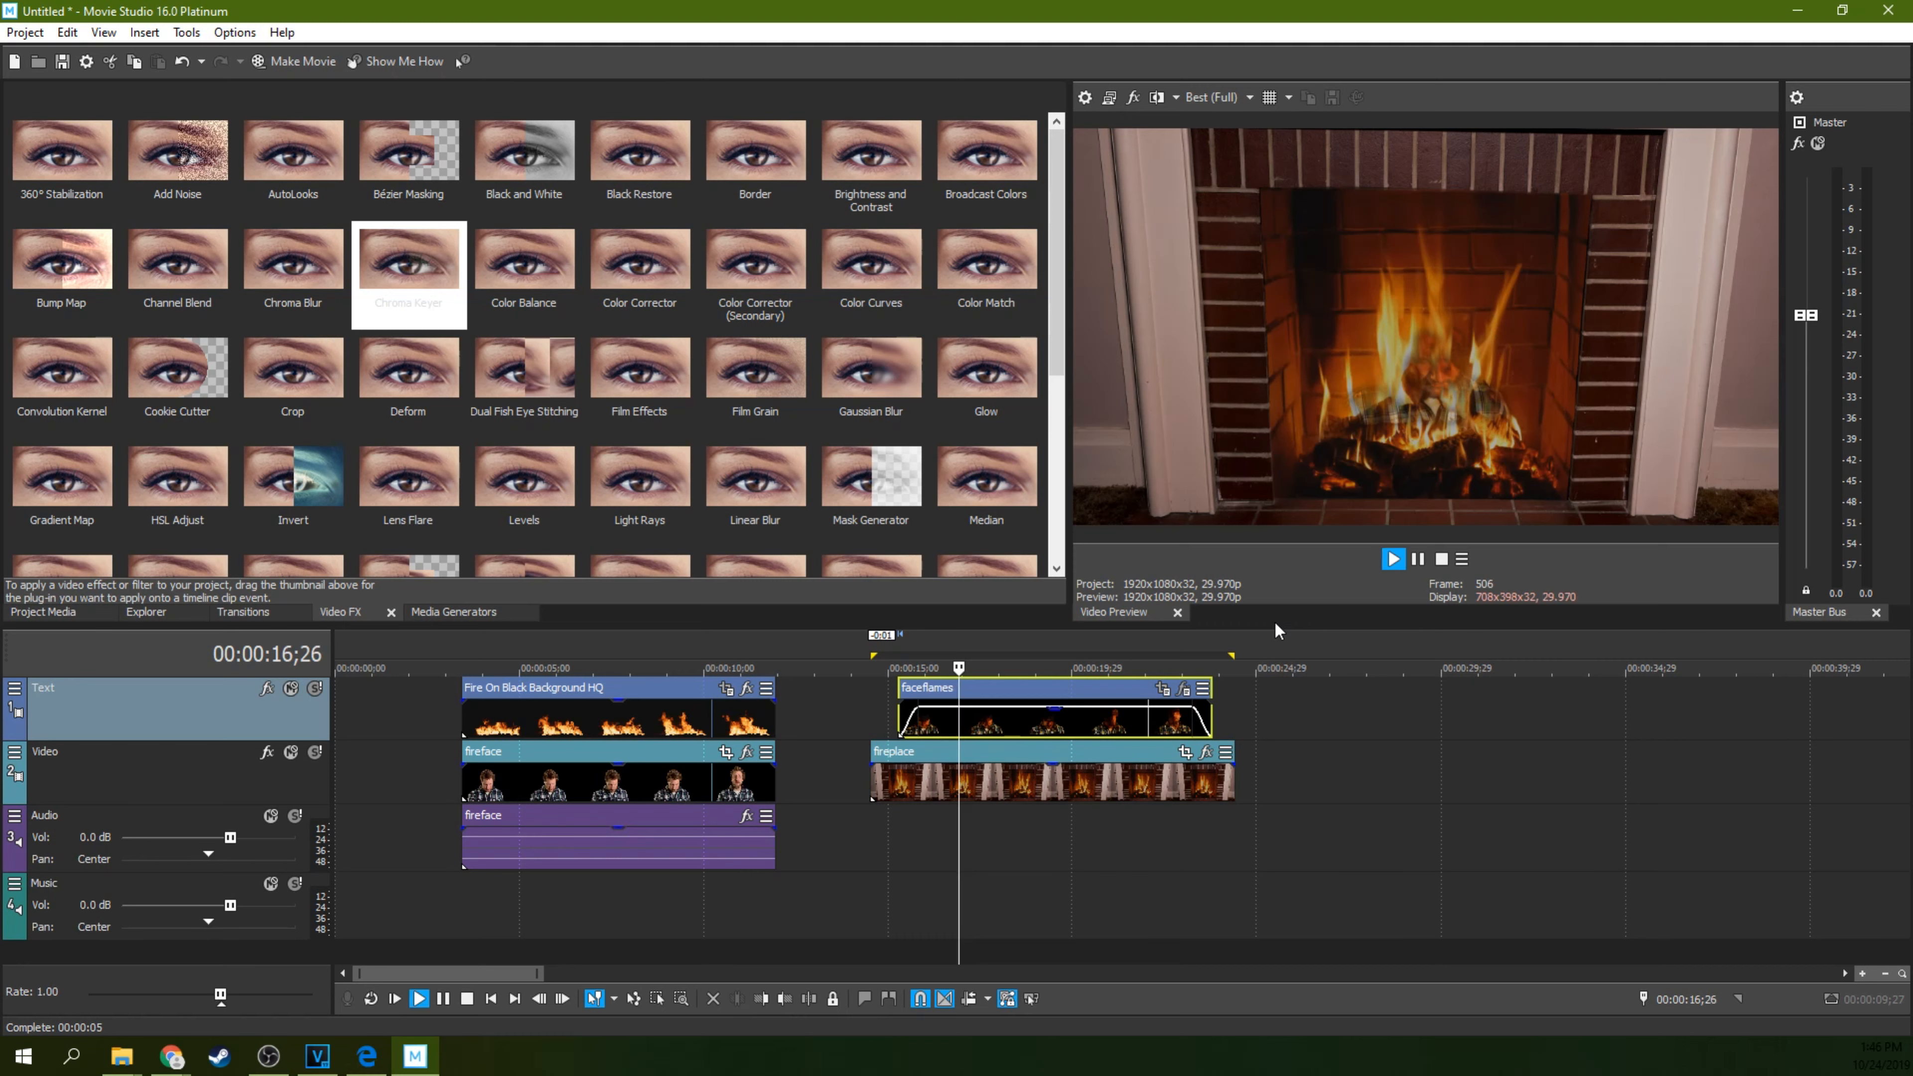
{"action": "left_click", "coordinate": [897, 722]}
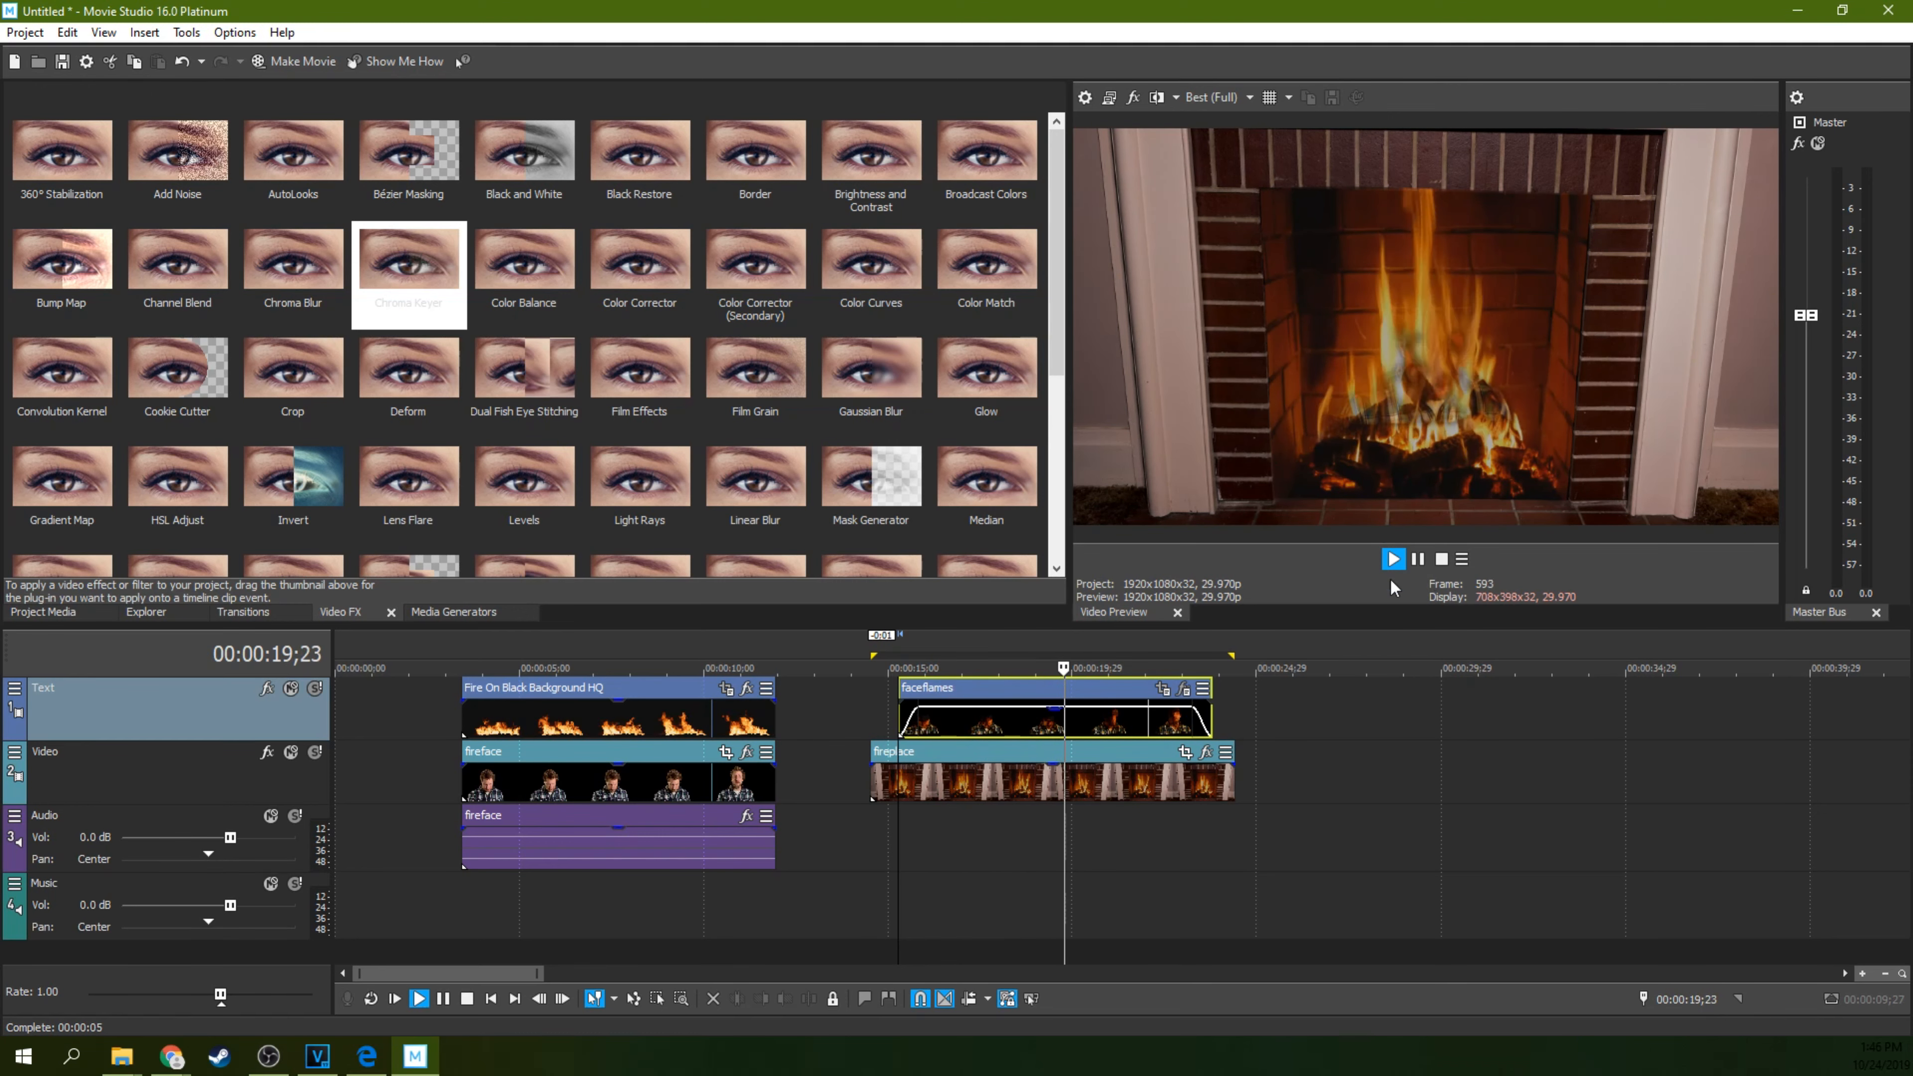
{"action": "left_click", "coordinate": [1418, 561]}
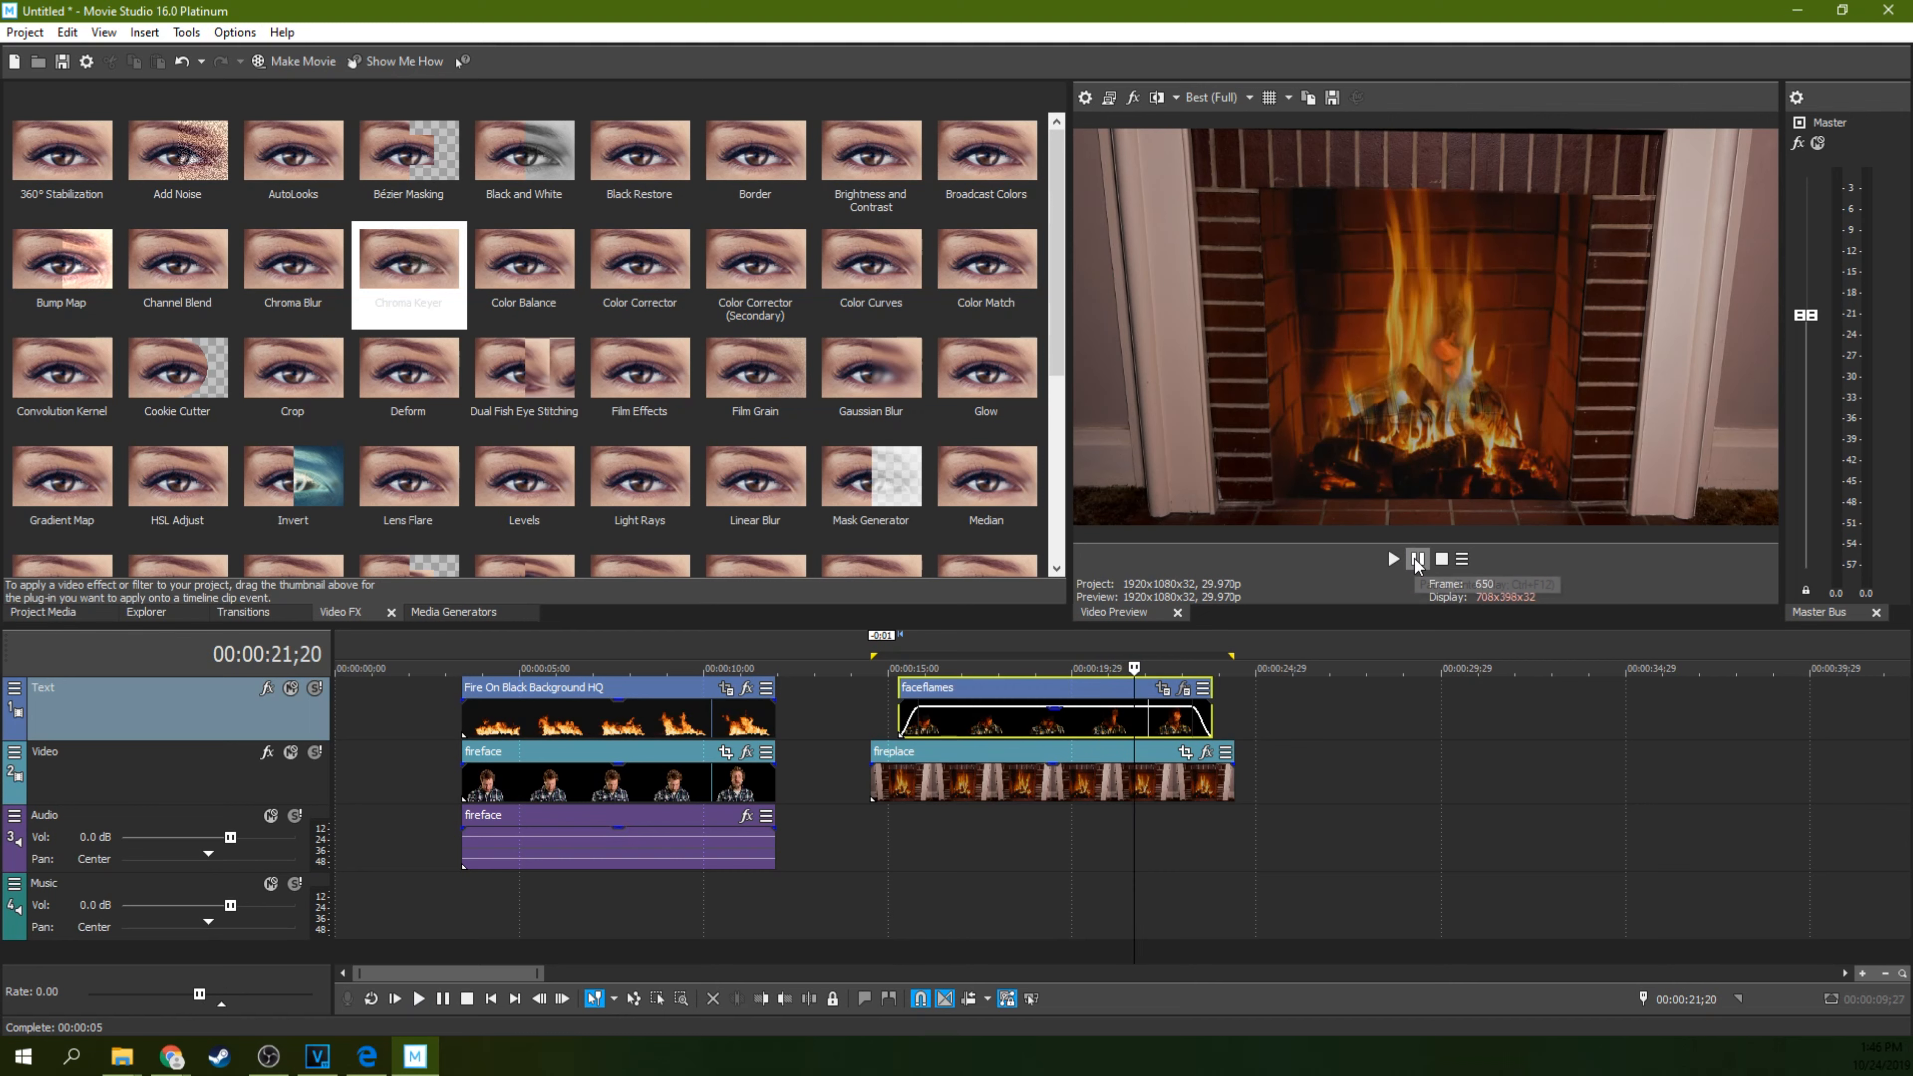
Check the compositing modes available for the Text track that holds the faceflames clip, leaving its mode as it is.
{"action": "left_click", "coordinate": [1024, 728]}
{"action": "left_click", "coordinate": [1054, 728]}
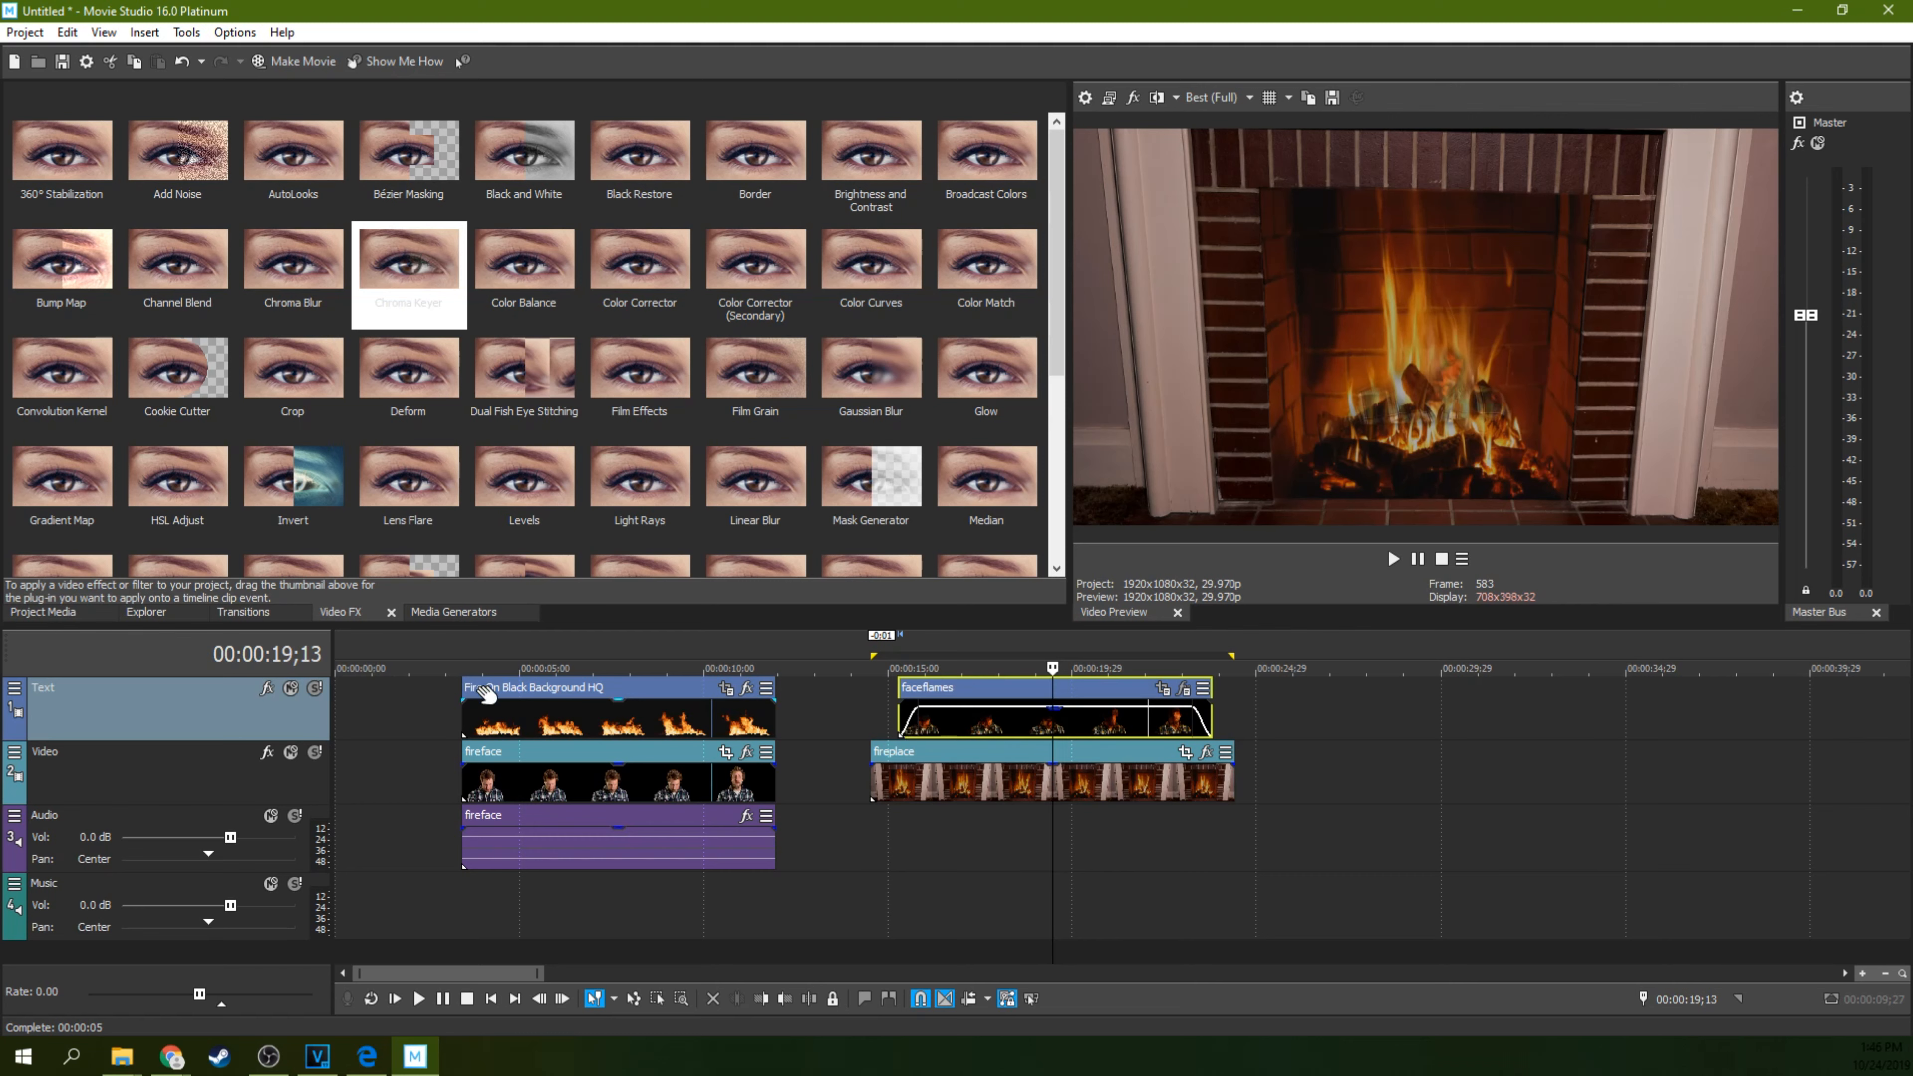
{"action": "left_click", "coordinate": [17, 689]}
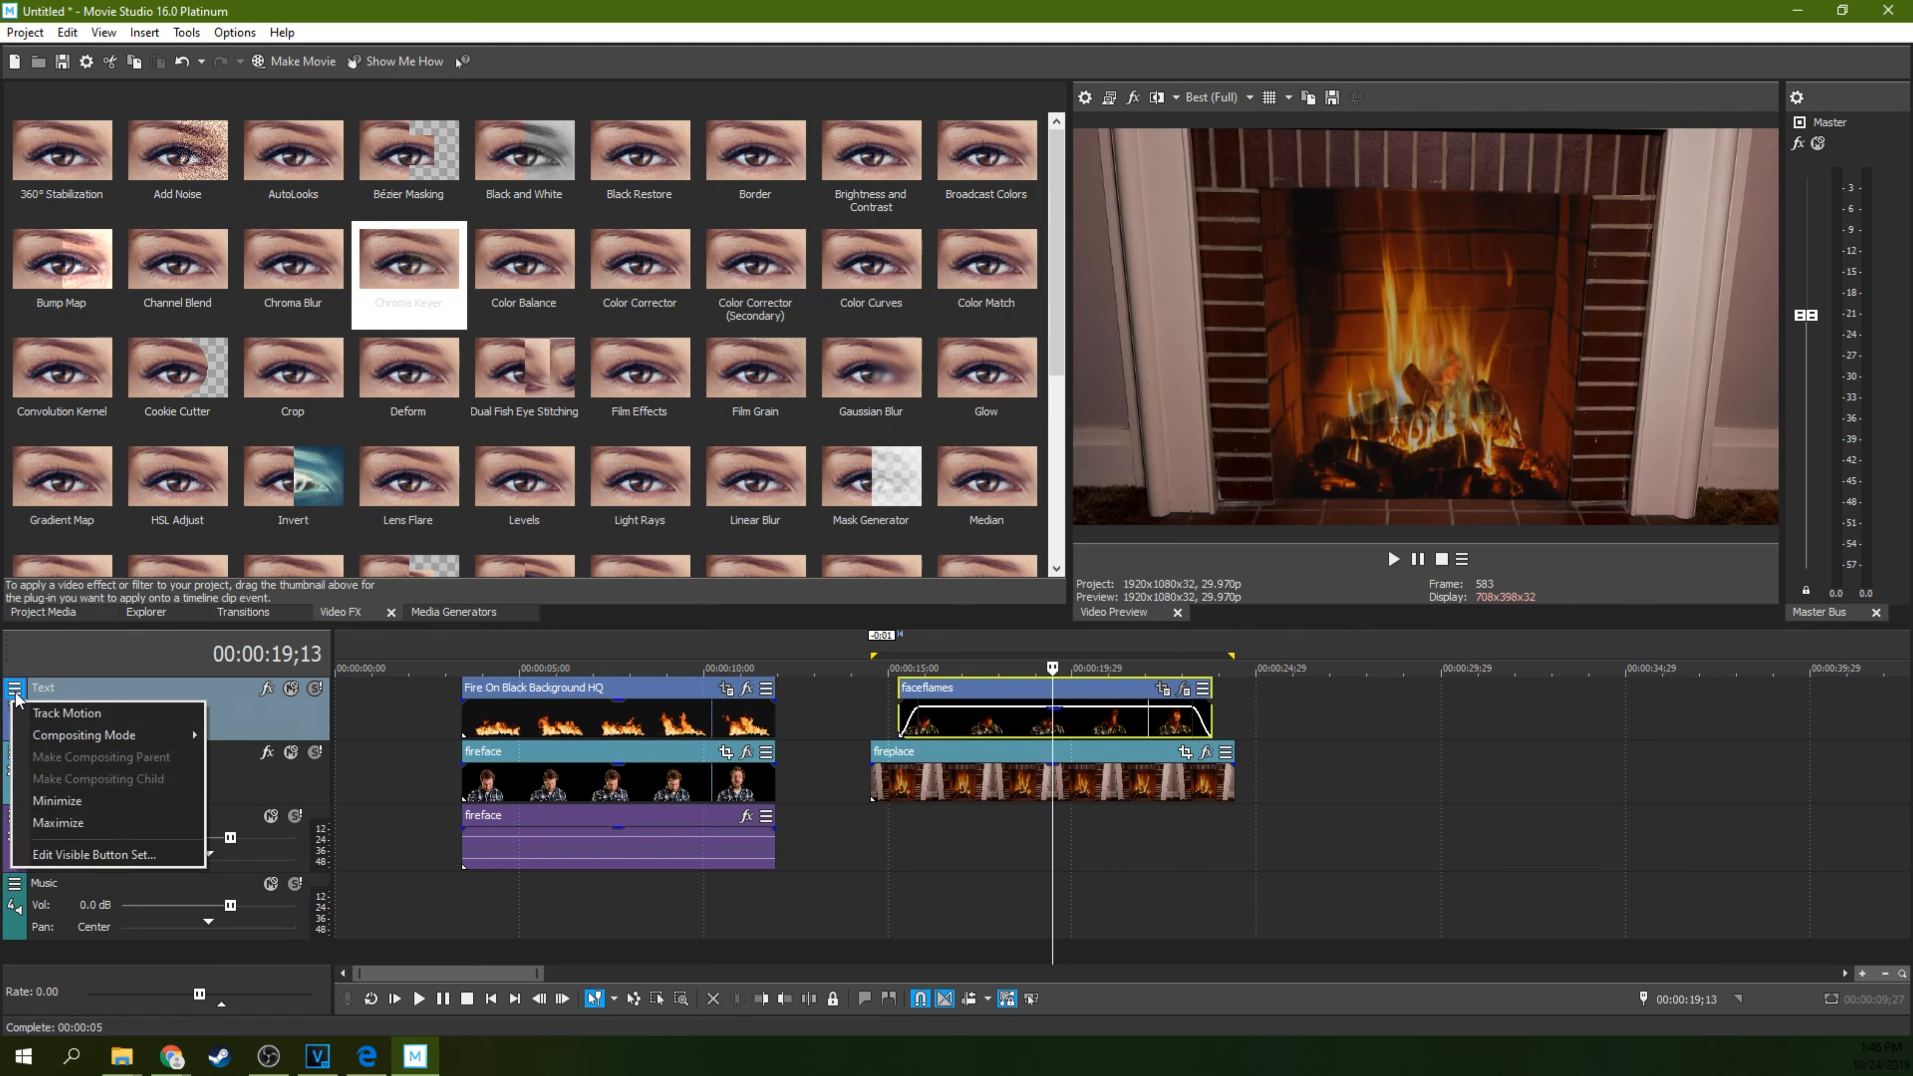
{"action": "mouse_move", "coordinate": [97, 735]}
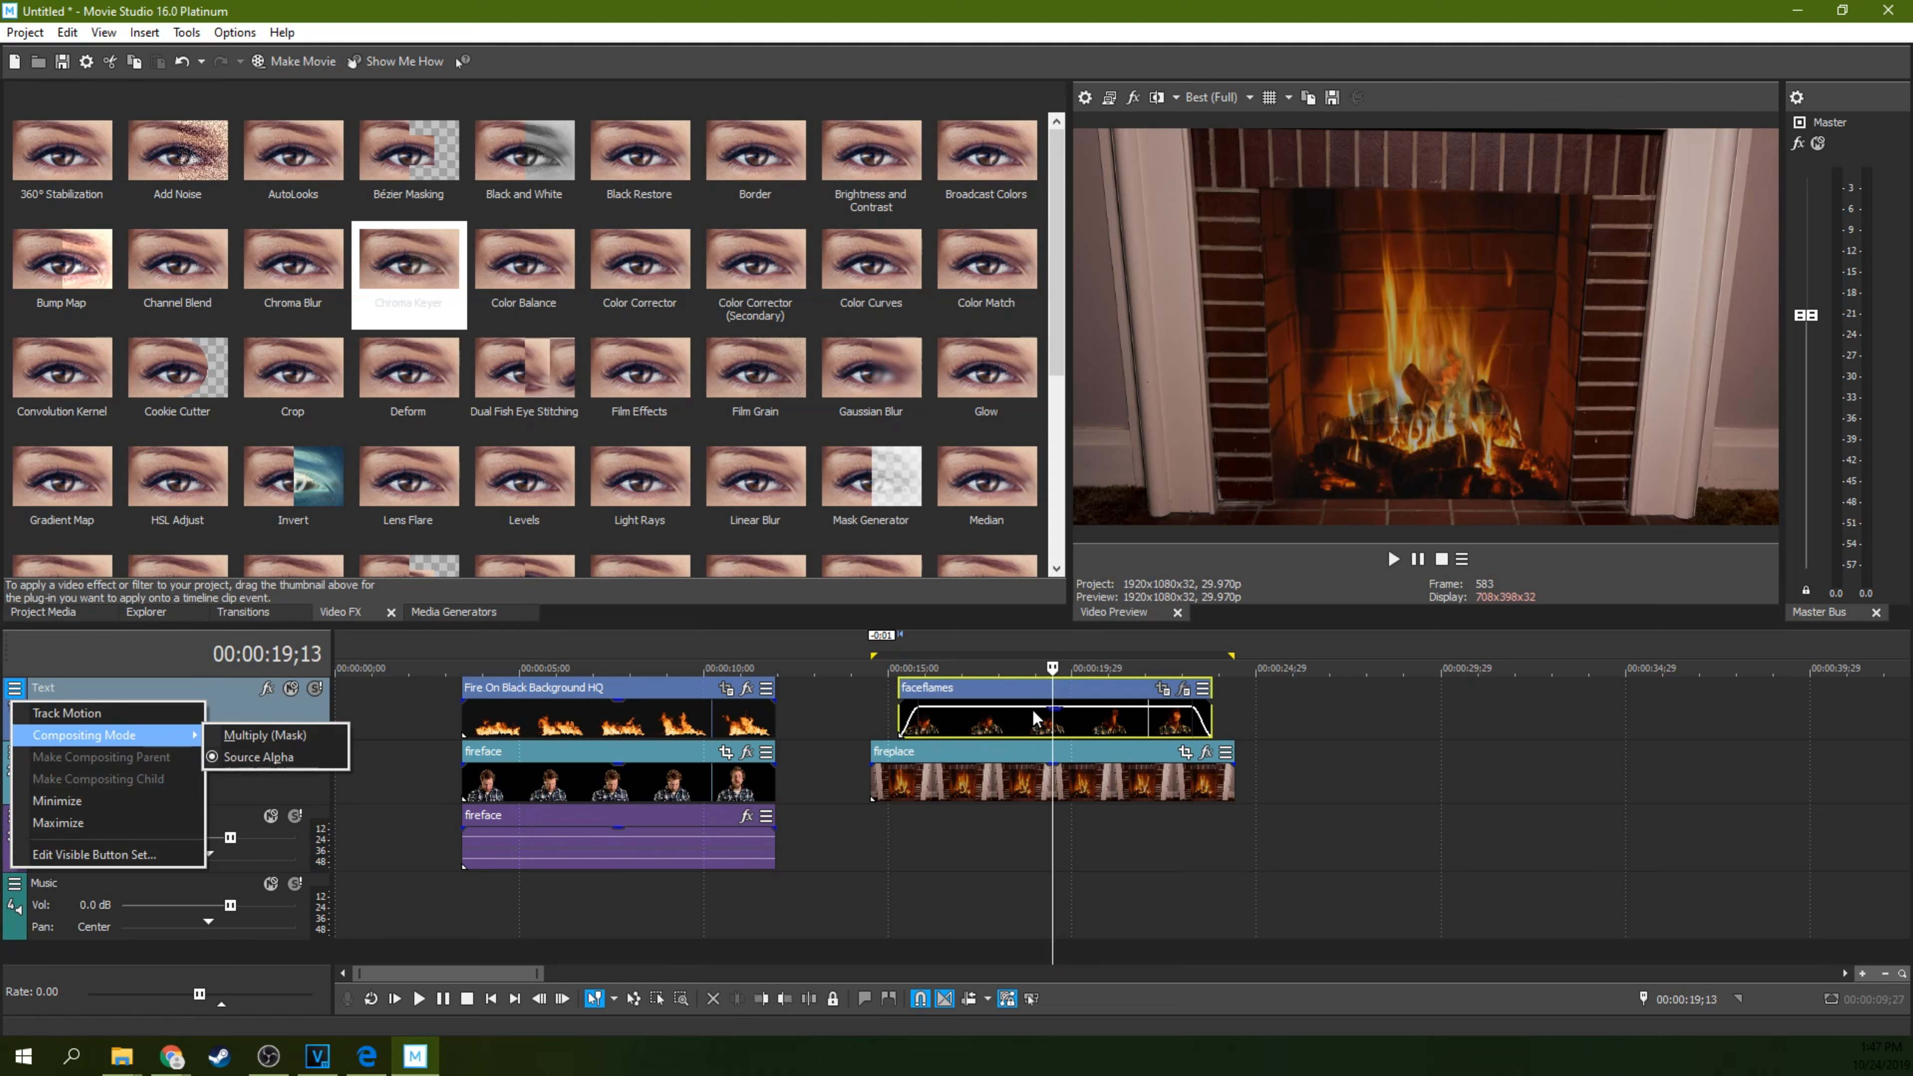
{"action": "left_click", "coordinate": [1031, 728]}
Play back the face overlay in the fireplace from 00:00:18;26 and pause near the clip's fade-out.
{"action": "left_click", "coordinate": [1031, 728]}
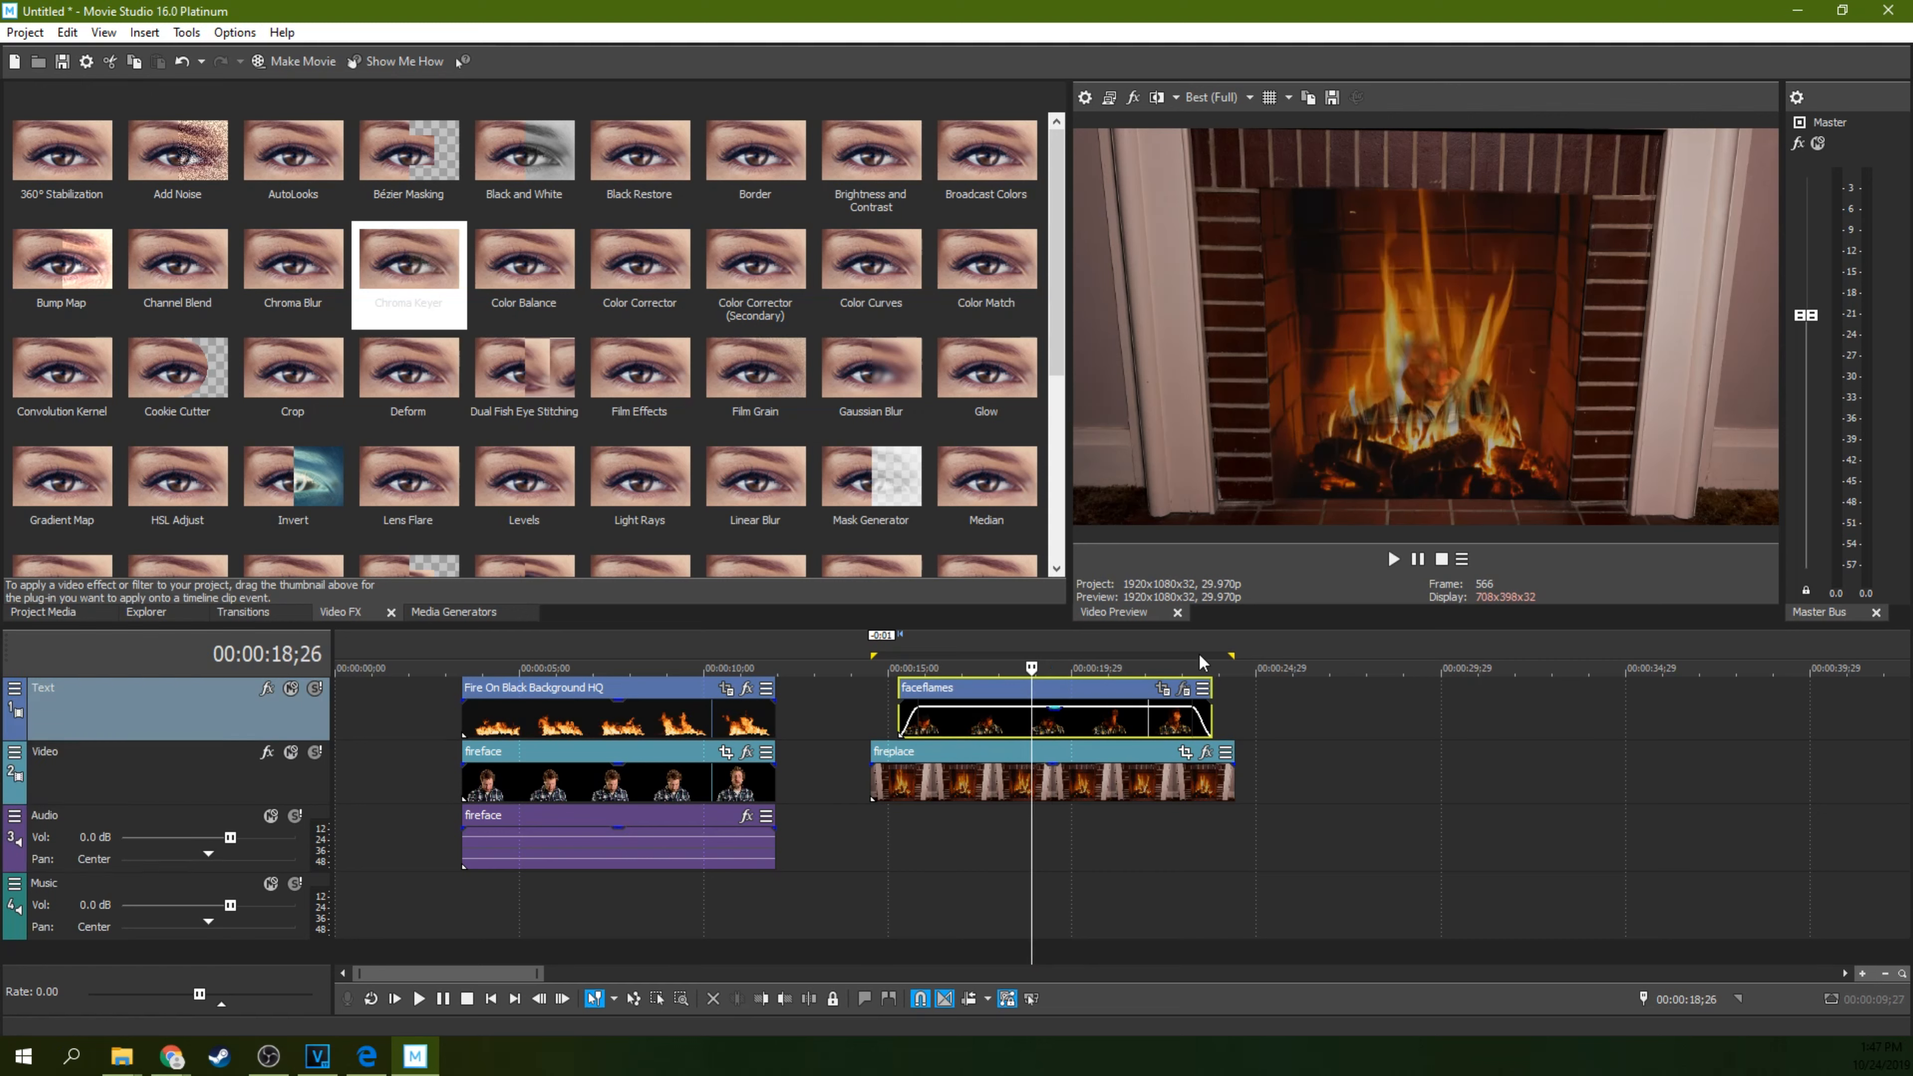
{"action": "key", "text": "space"}
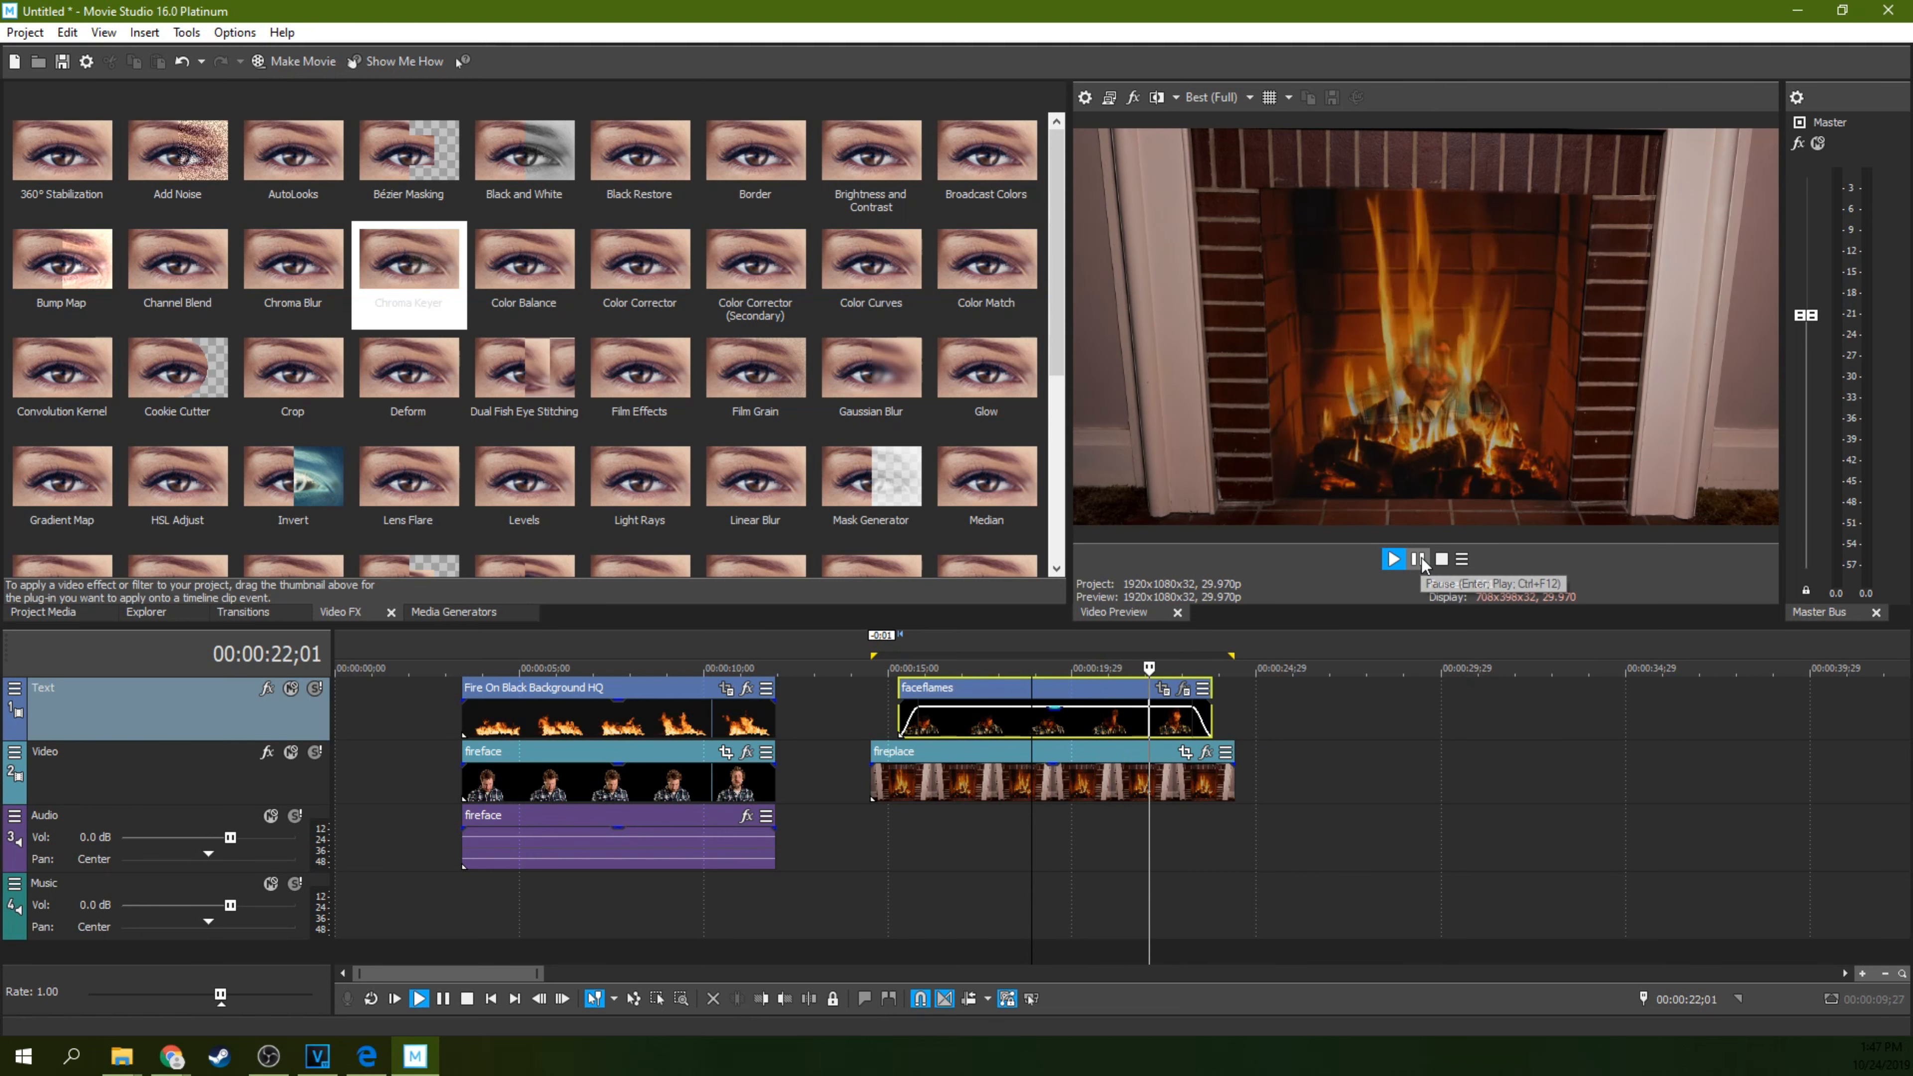
{"action": "left_click", "coordinate": [1418, 559]}
Examine how the face blends with the flames at several points across the faceflames clip.
{"action": "left_click", "coordinate": [1000, 725]}
{"action": "left_click", "coordinate": [946, 727]}
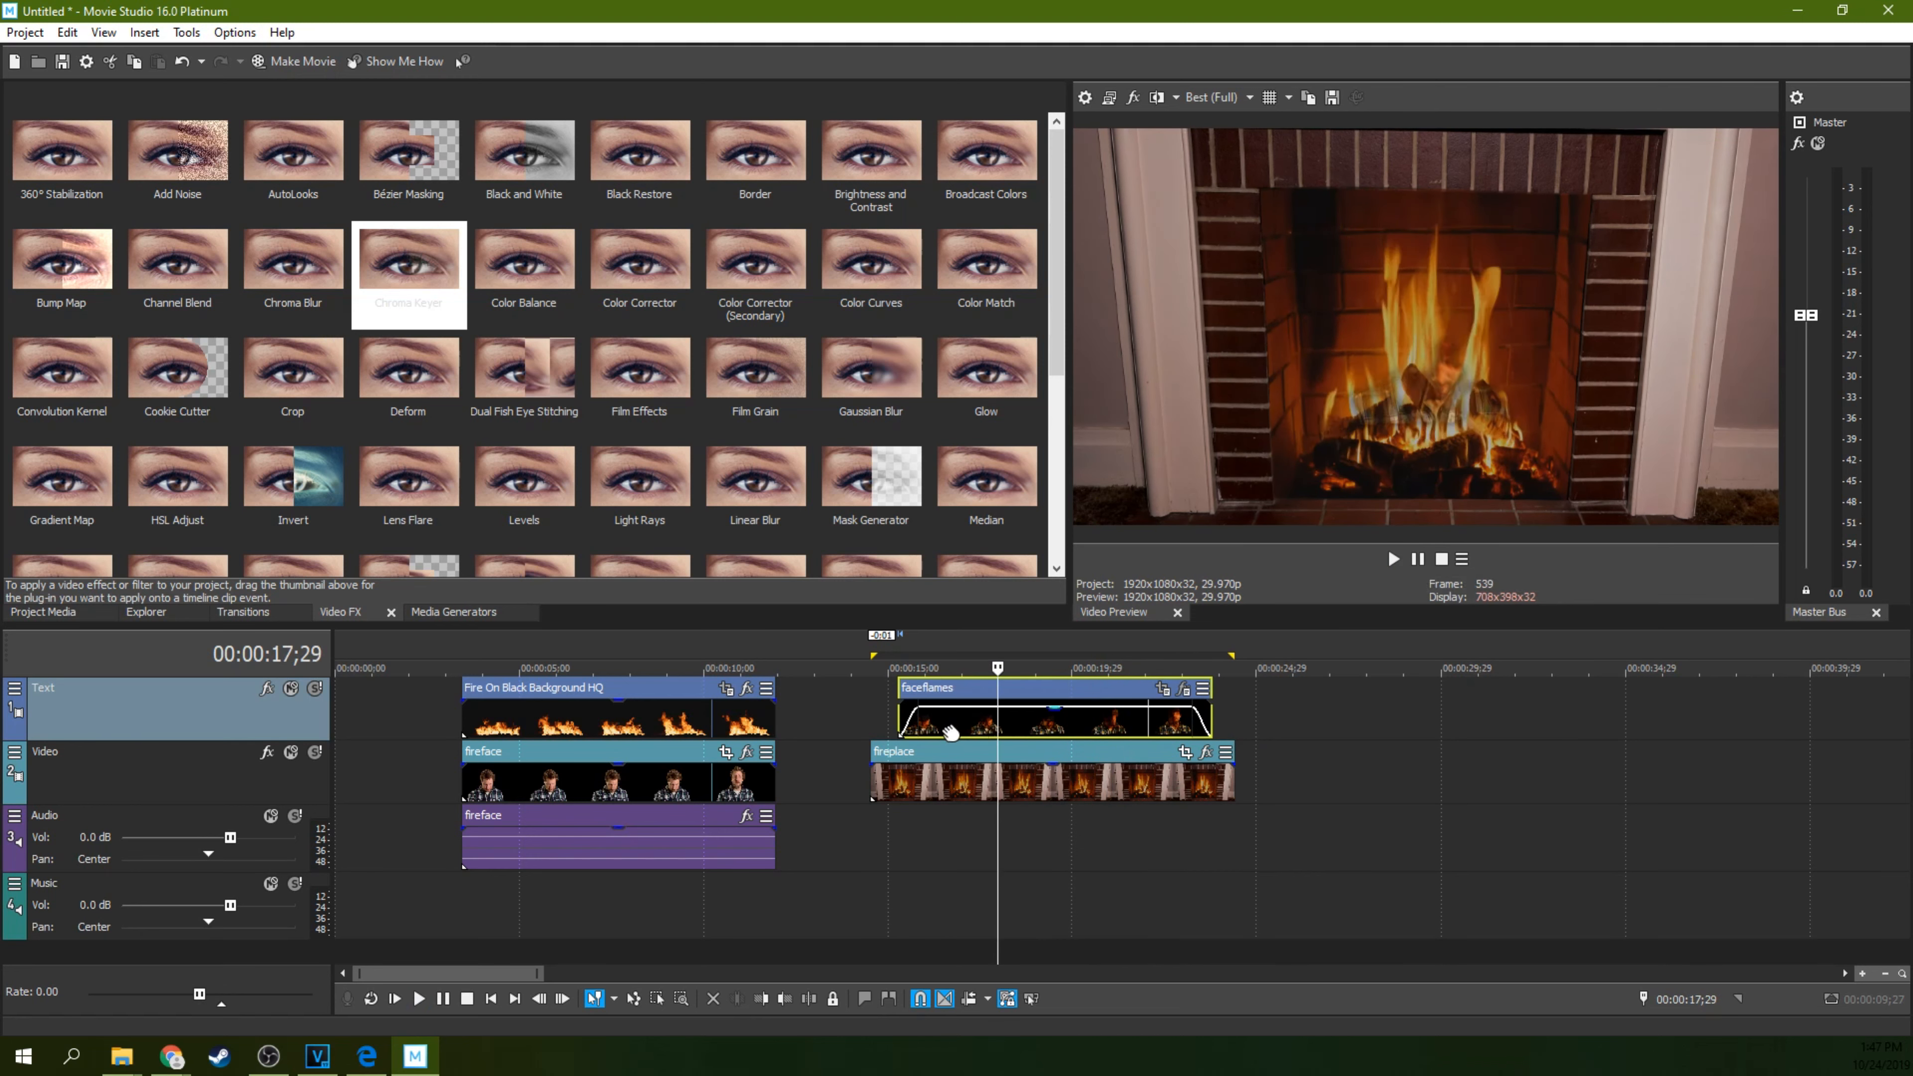
{"action": "left_click", "coordinate": [1059, 726]}
{"action": "left_click", "coordinate": [1093, 730]}
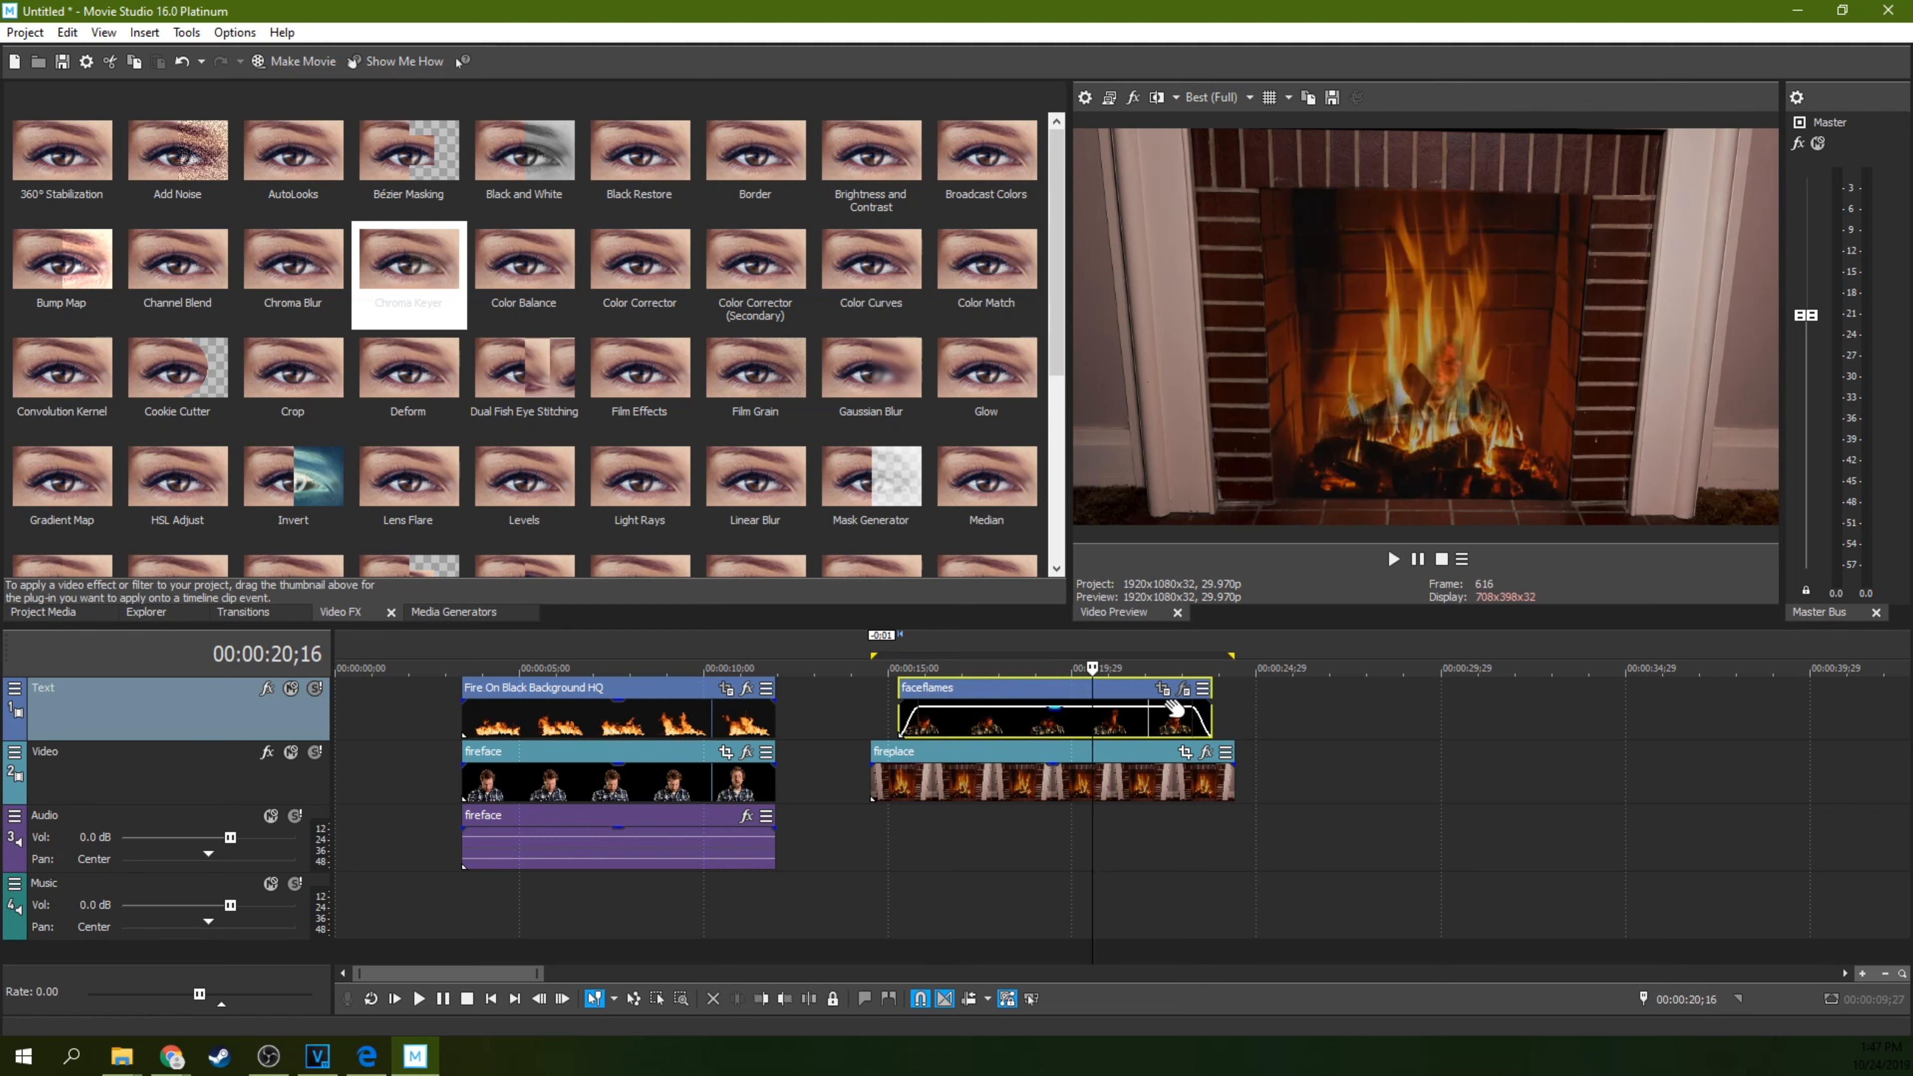
{"action": "left_click", "coordinate": [1040, 730]}
{"action": "left_click", "coordinate": [998, 725]}
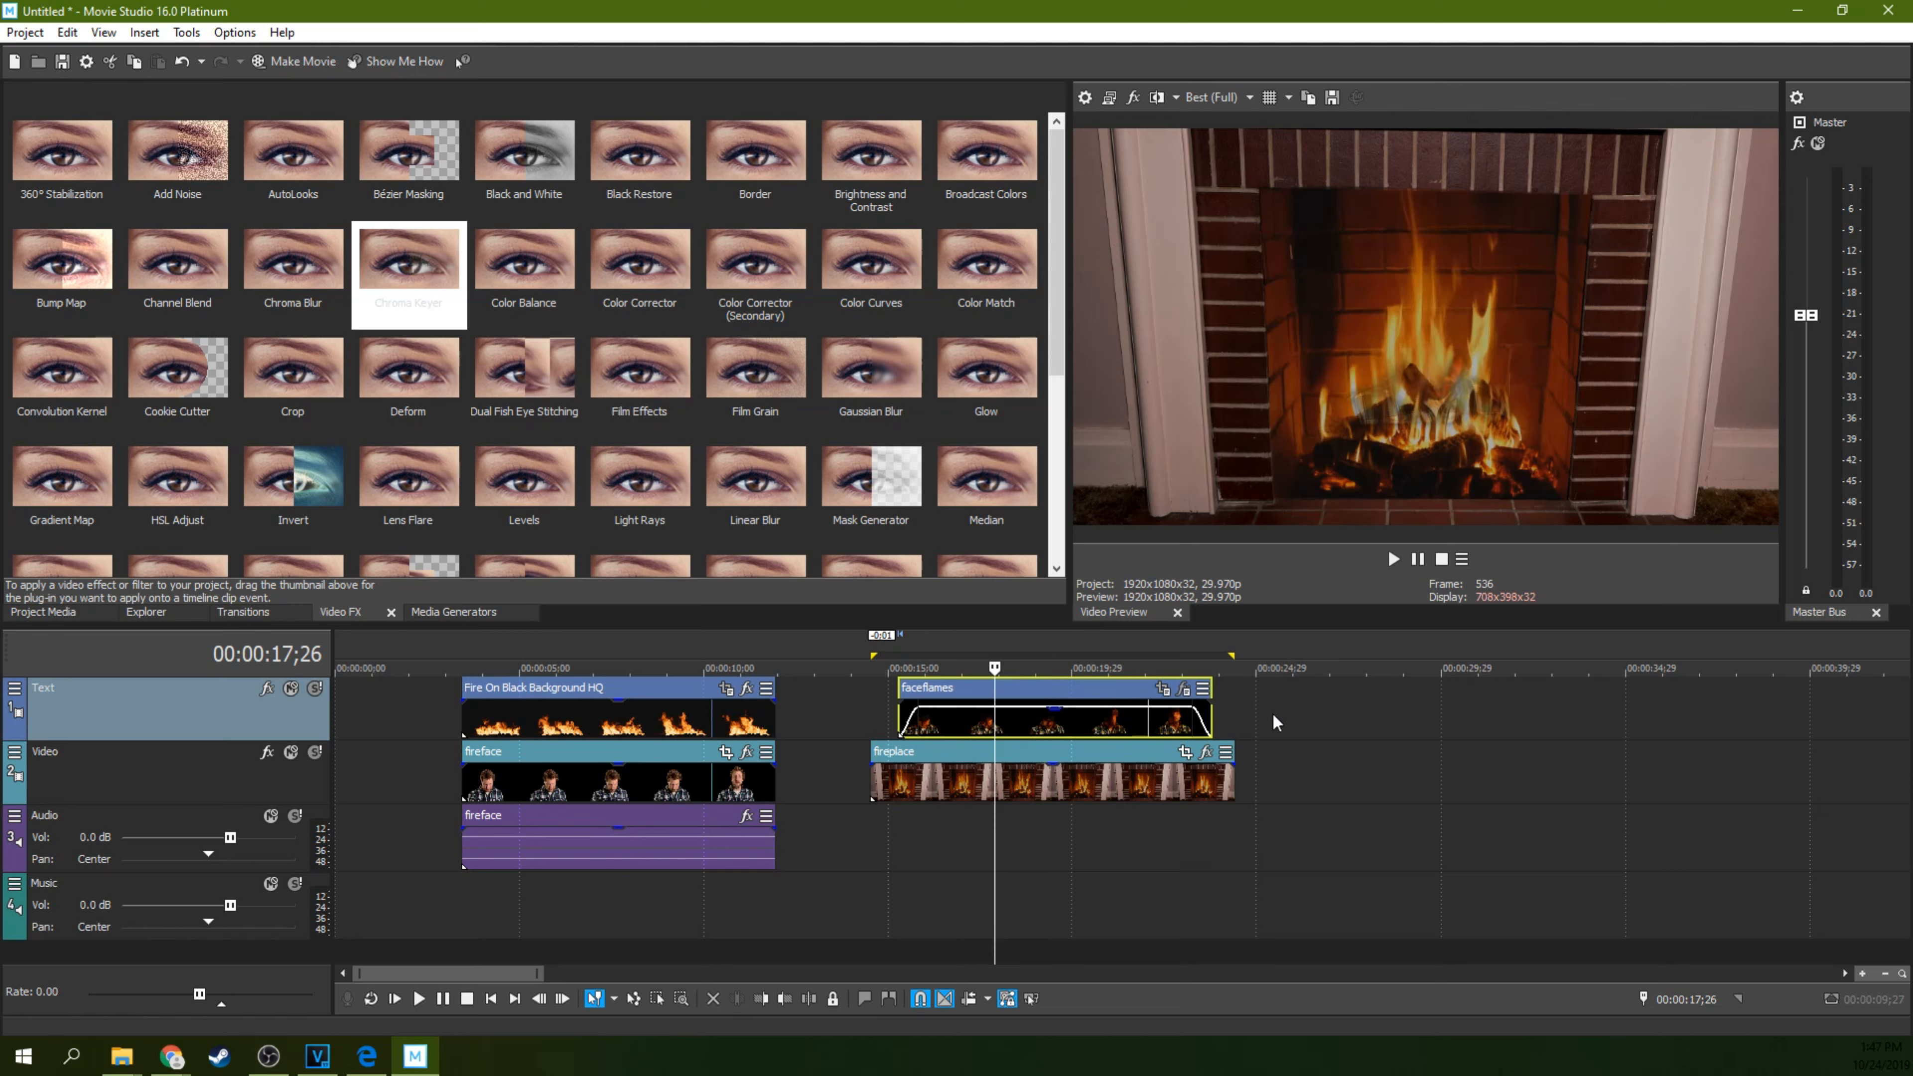
{"action": "left_click", "coordinate": [1089, 730]}
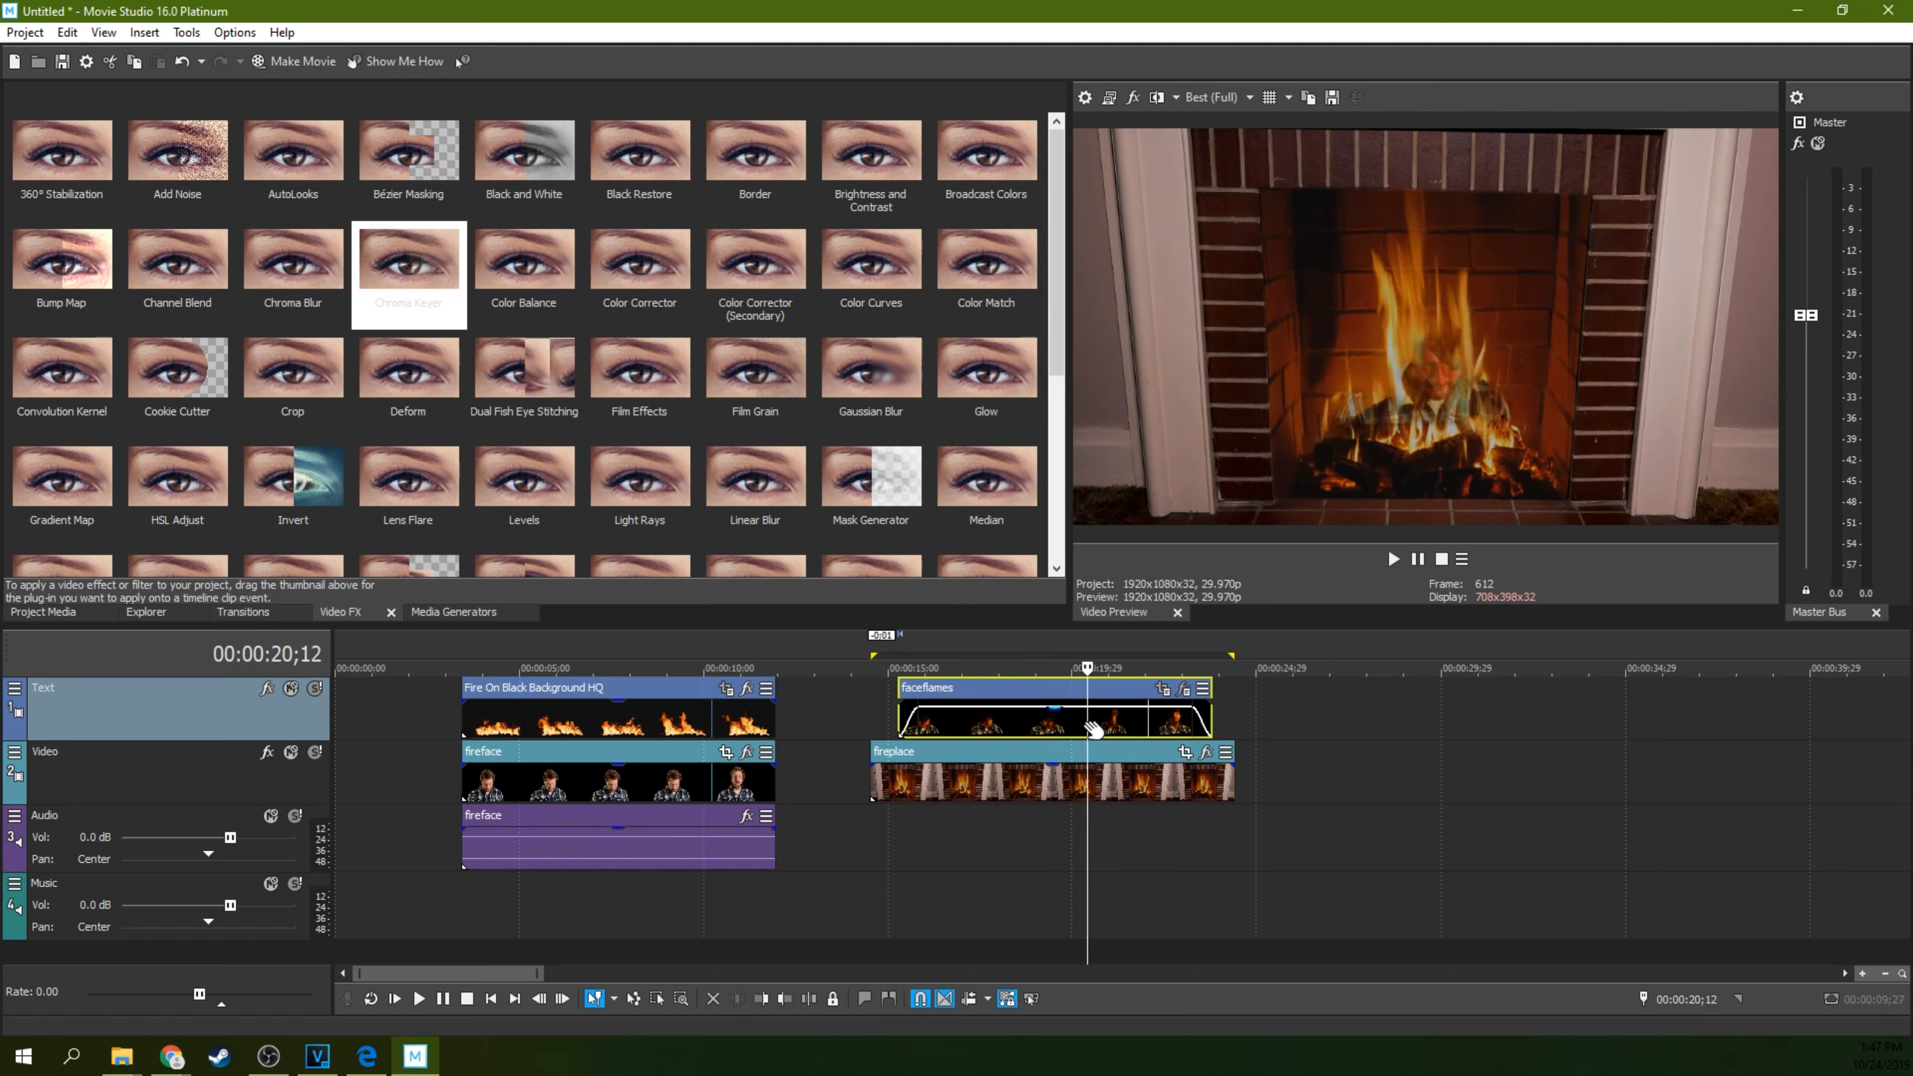
Play back the blended face from early in the faceflames clip, pause, and return the playhead to 00:00:18;00.
{"action": "left_click", "coordinate": [971, 726]}
{"action": "key", "text": "space"}
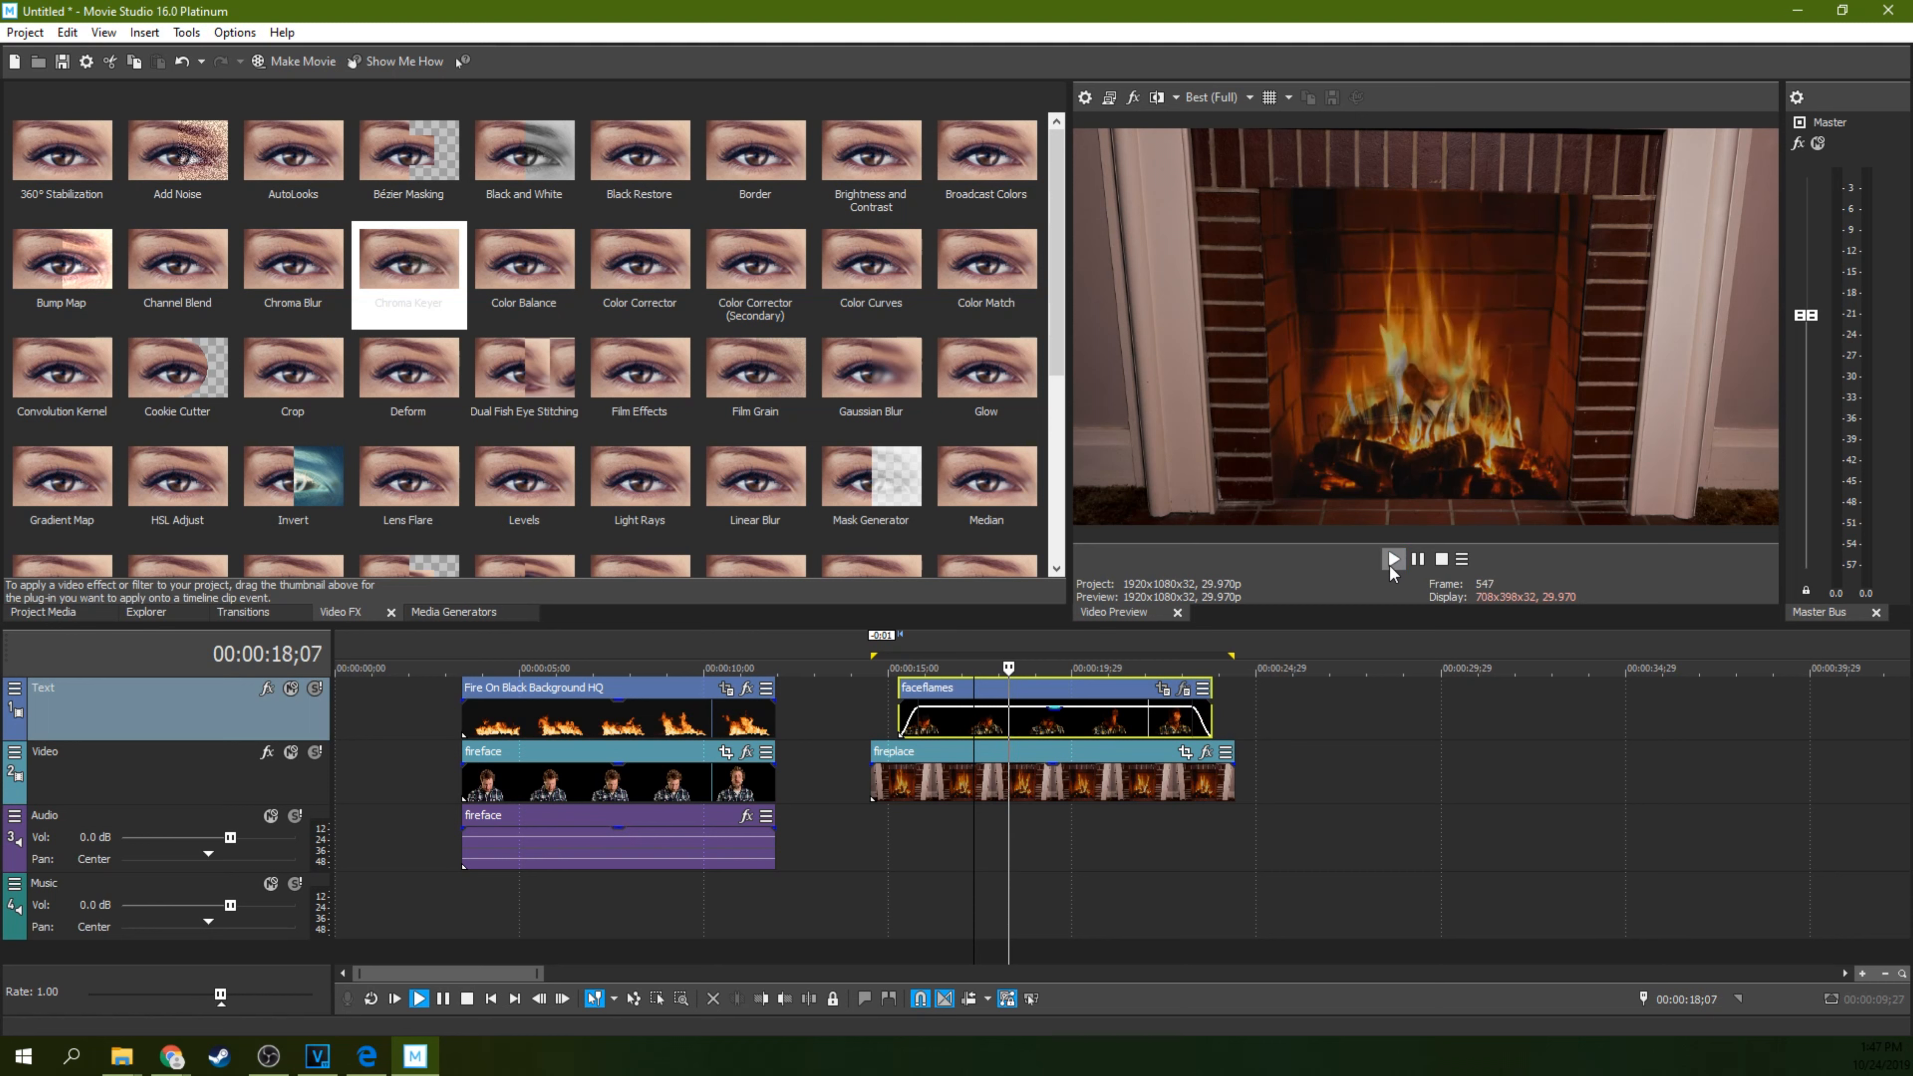
{"action": "left_click", "coordinate": [1418, 561]}
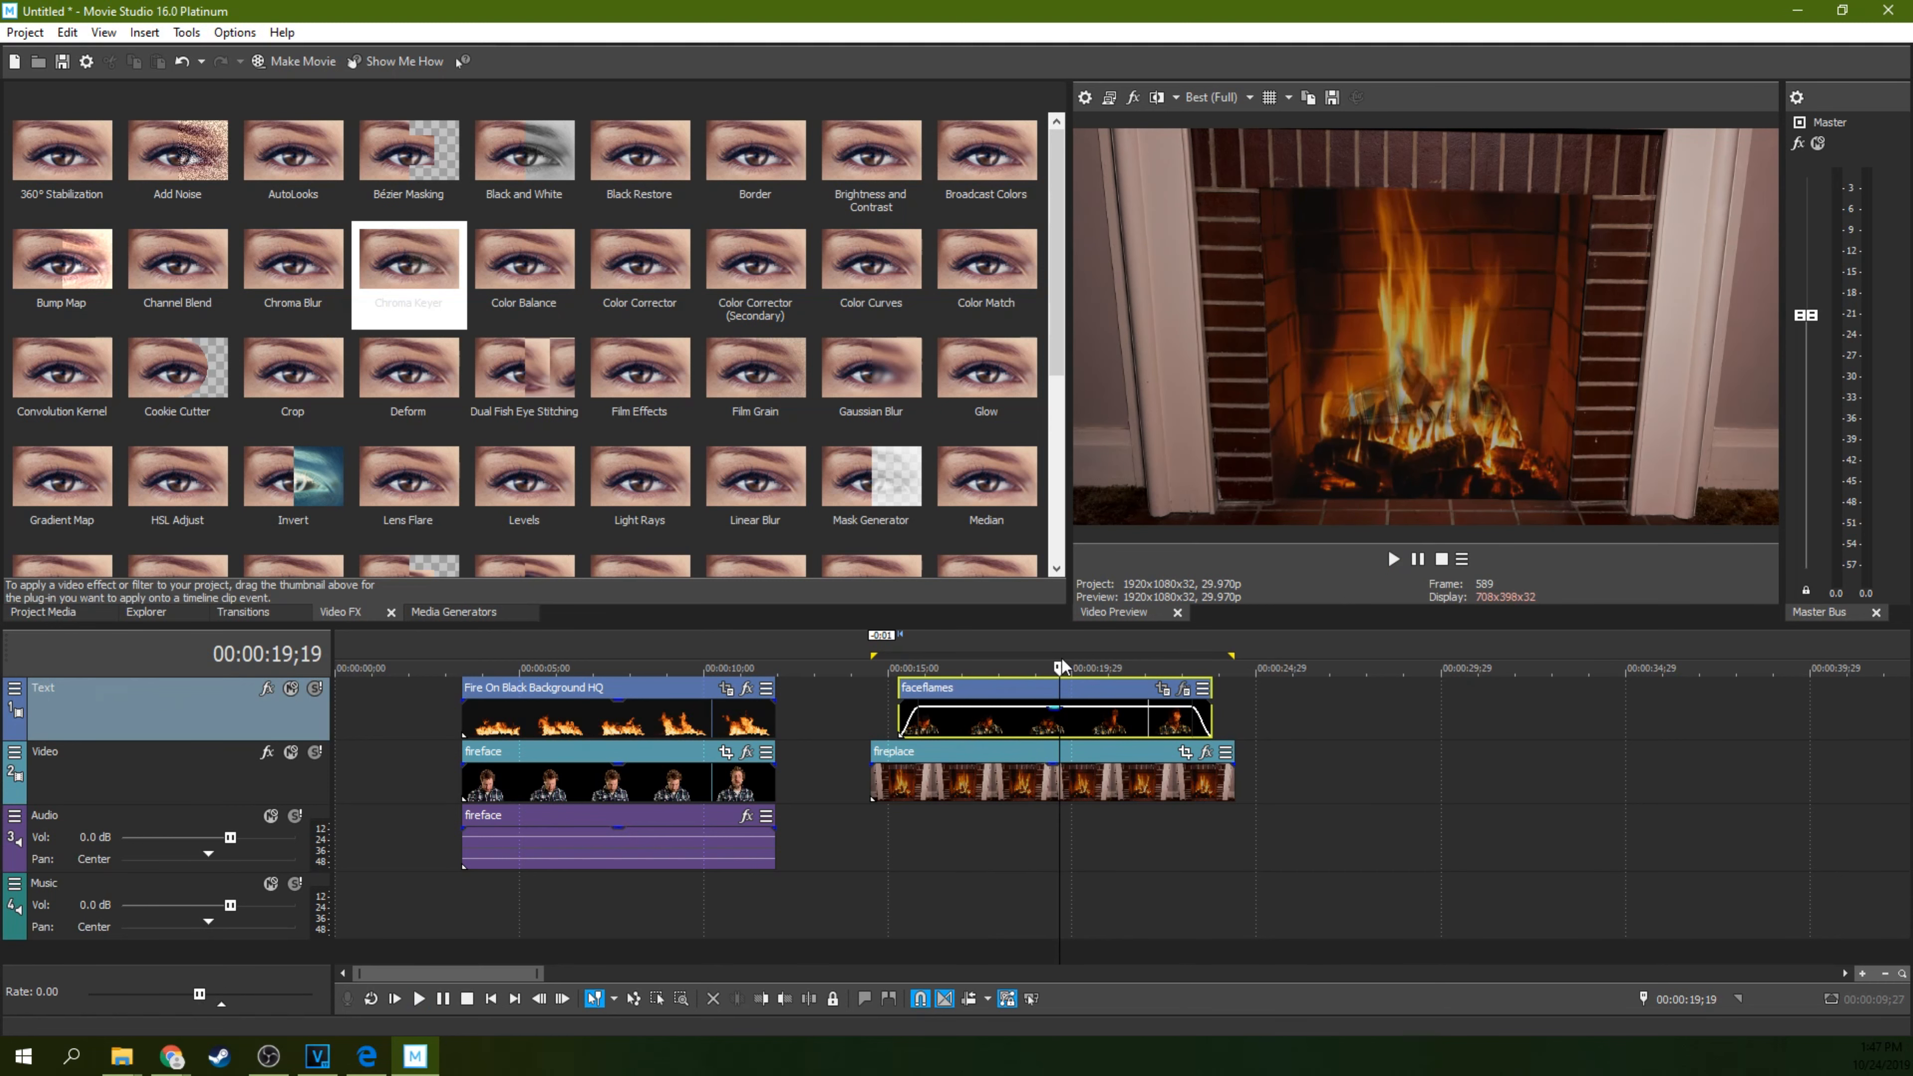
{"action": "left_click", "coordinate": [1235, 654]}
{"action": "left_click", "coordinate": [1000, 697]}
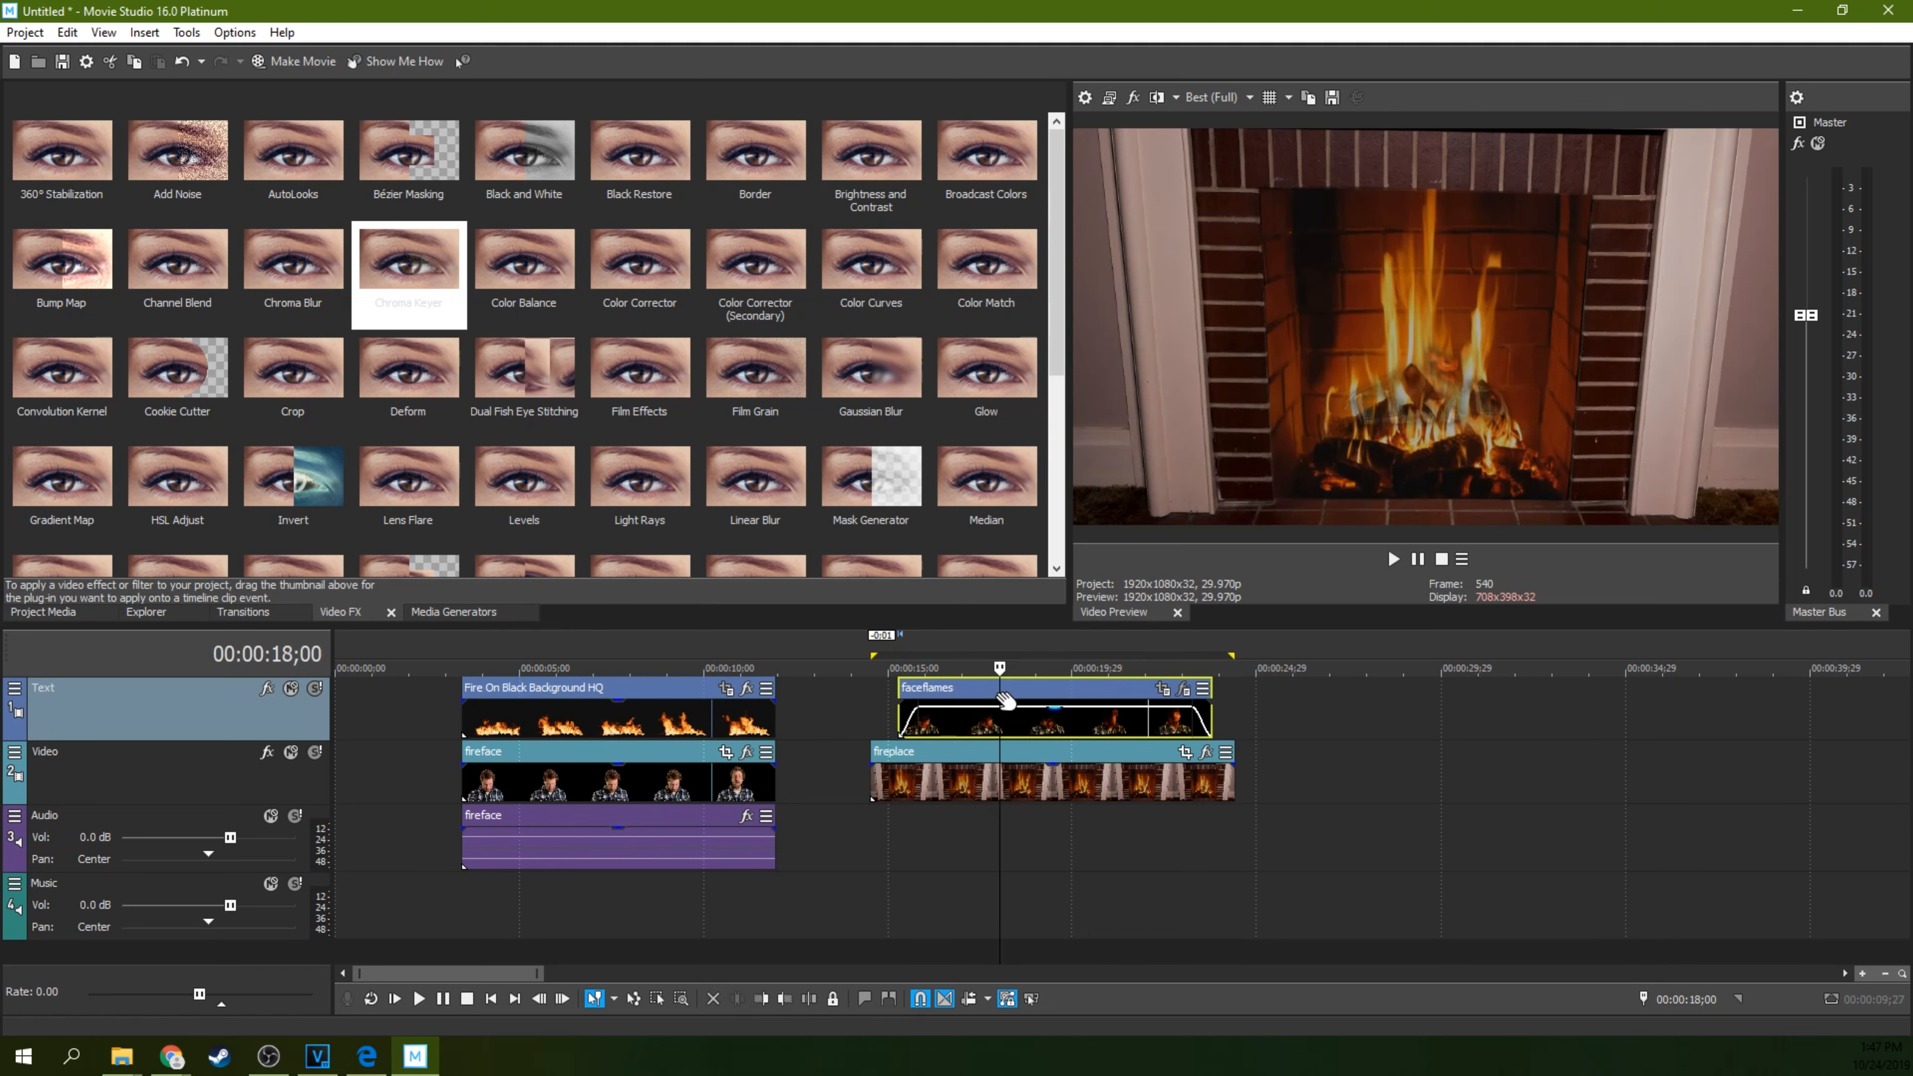